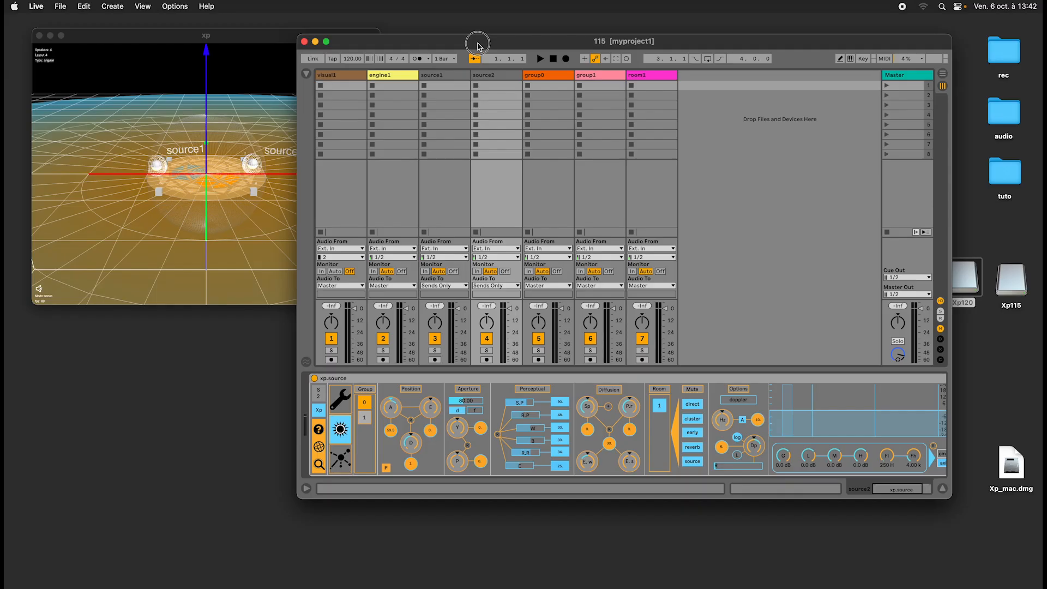
{"action": "left_click_drag", "start_coordinate": [480, 39], "coordinate": [481, 44]}
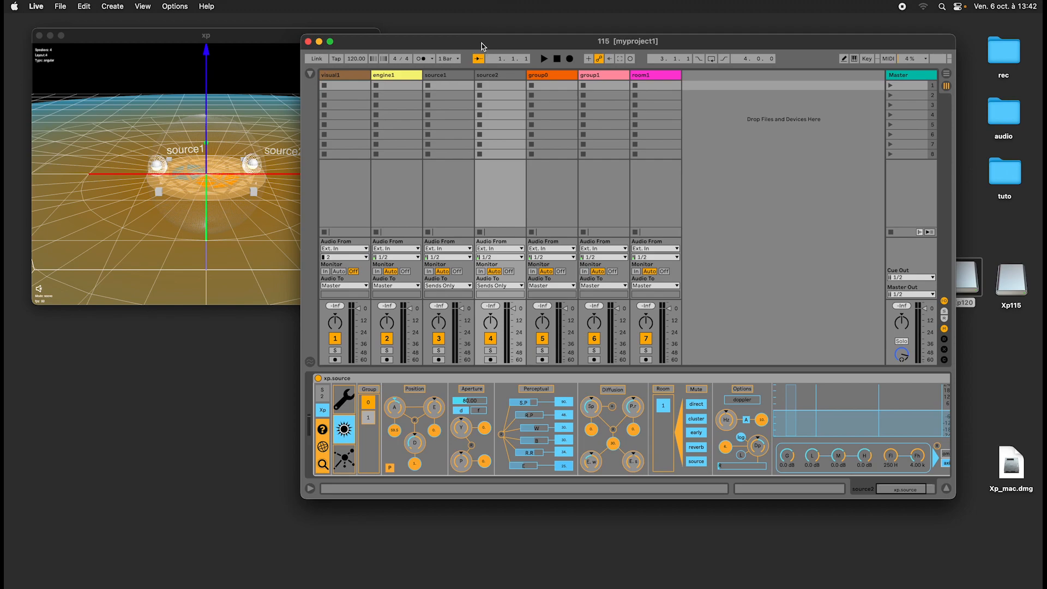
{"action": "left_click_drag", "start_coordinate": [482, 43], "coordinate": [454, 39]}
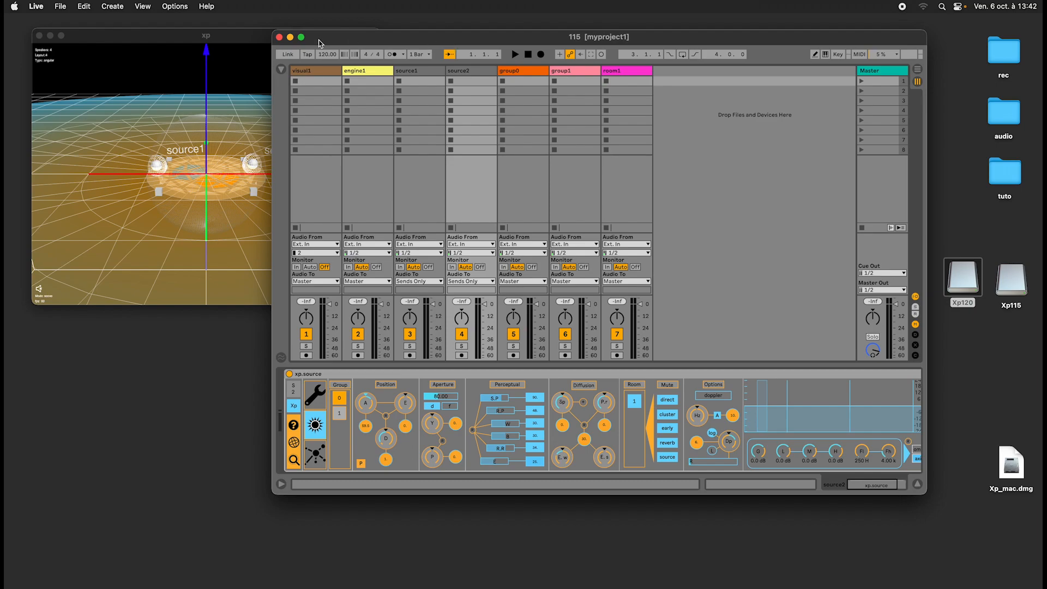
{"action": "left_click", "coordinate": [240, 36]}
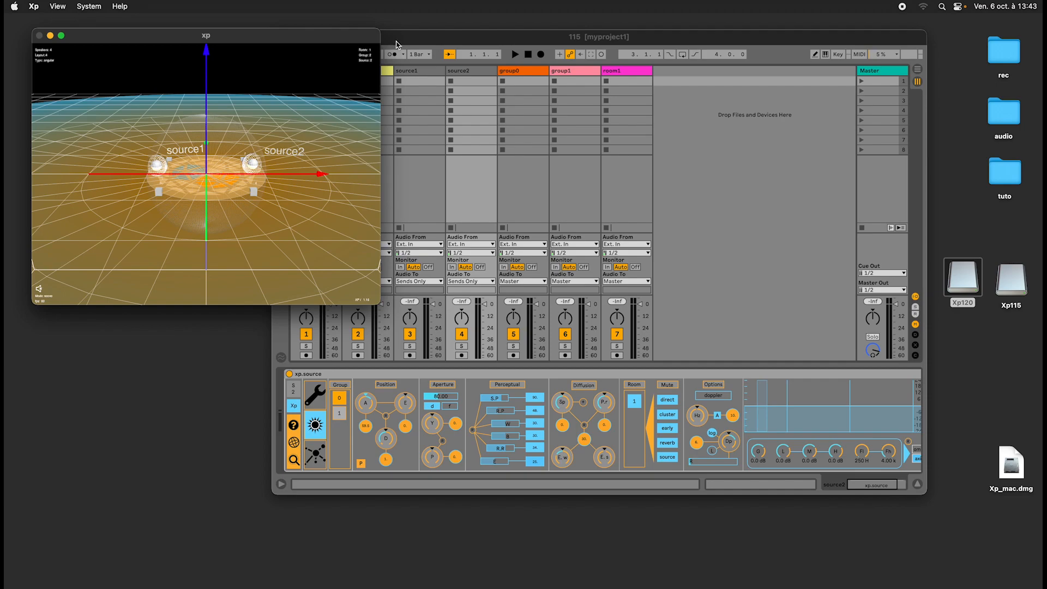
{"action": "left_click", "coordinate": [393, 38]}
{"action": "left_click_drag", "start_coordinate": [238, 39], "coordinate": [231, 34]}
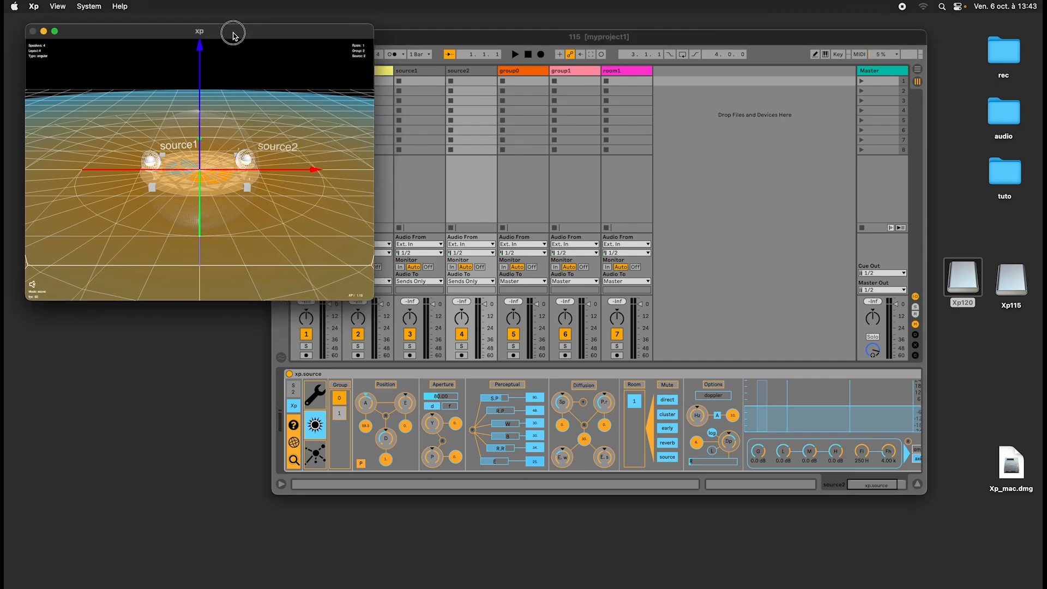
{"action": "left_click_drag", "start_coordinate": [382, 36], "coordinate": [395, 54]}
{"action": "left_click", "coordinate": [323, 32]}
{"action": "left_click_drag", "start_coordinate": [323, 33], "coordinate": [354, 35]}
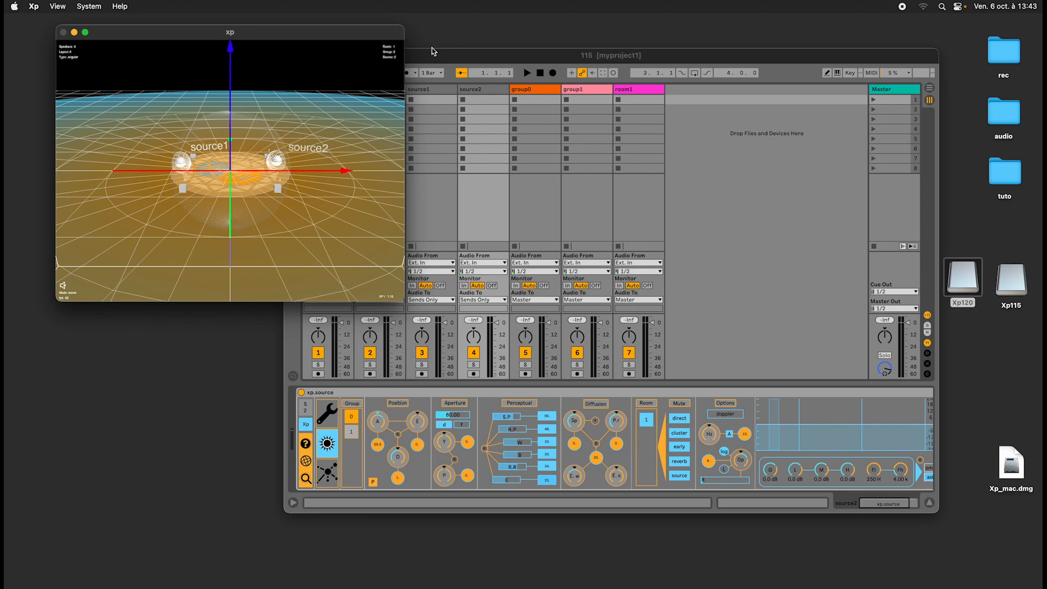
{"action": "left_click_drag", "start_coordinate": [354, 33], "coordinate": [350, 37]}
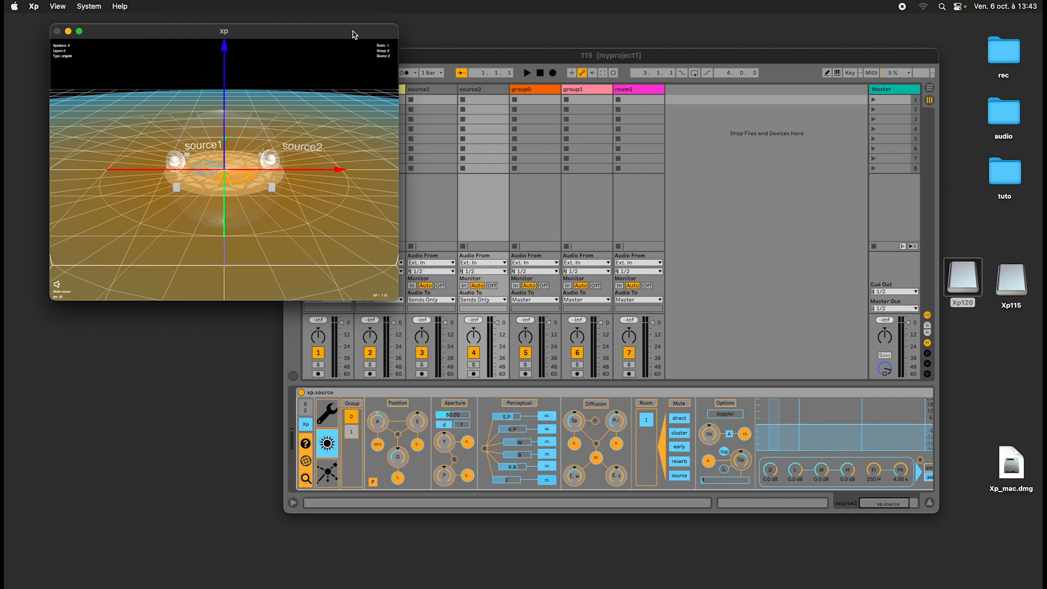
{"action": "left_click_drag", "start_coordinate": [436, 56], "coordinate": [418, 55]}
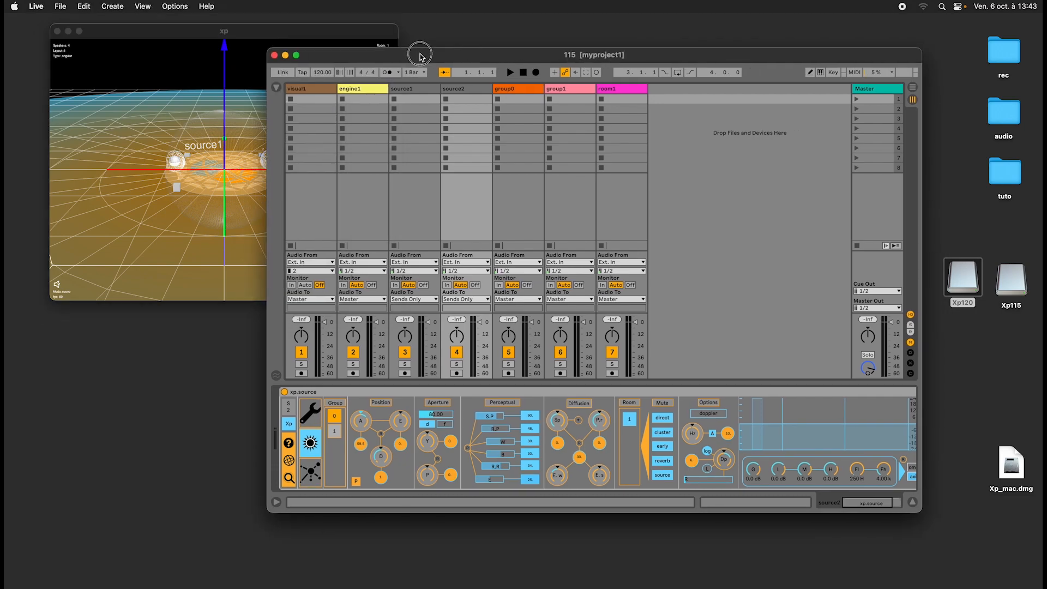
{"action": "left_click_drag", "start_coordinate": [360, 34], "coordinate": [360, 36]}
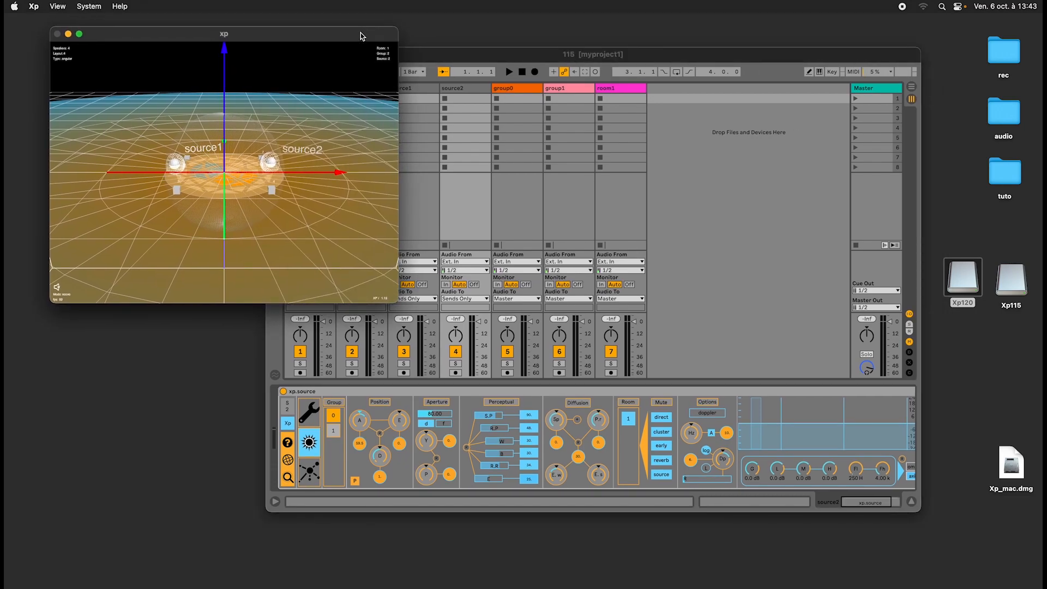
{"action": "left_click_drag", "start_coordinate": [458, 54], "coordinate": [455, 52]}
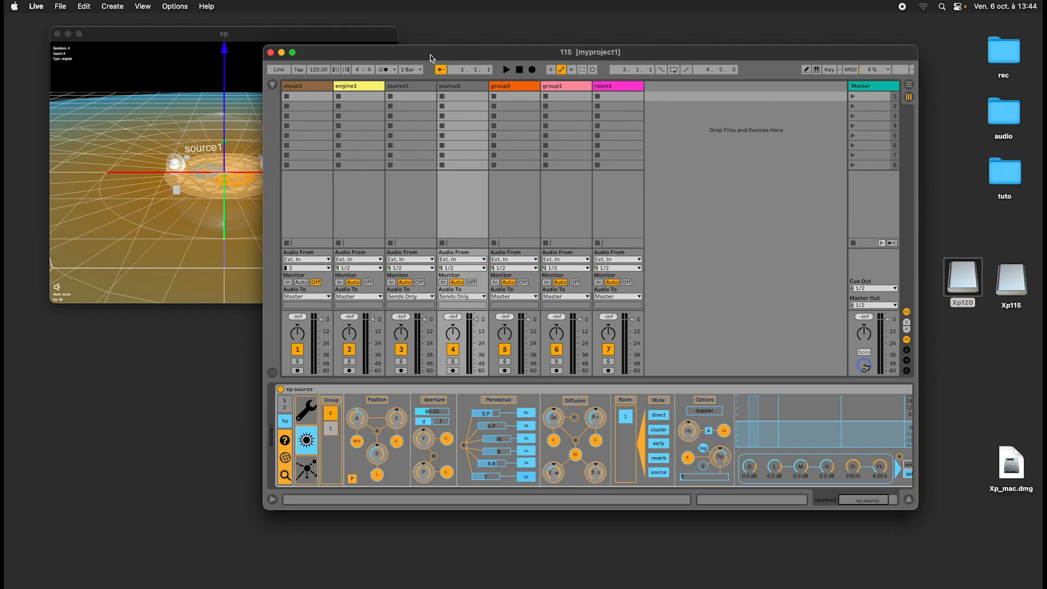
{"action": "mouse_move", "coordinate": [429, 57]}
{"action": "left_mouse_down"}
{"action": "mouse_move", "coordinate": [415, 79]}
{"action": "mouse_move", "coordinate": [425, 52]}
{"action": "left_mouse_up"}
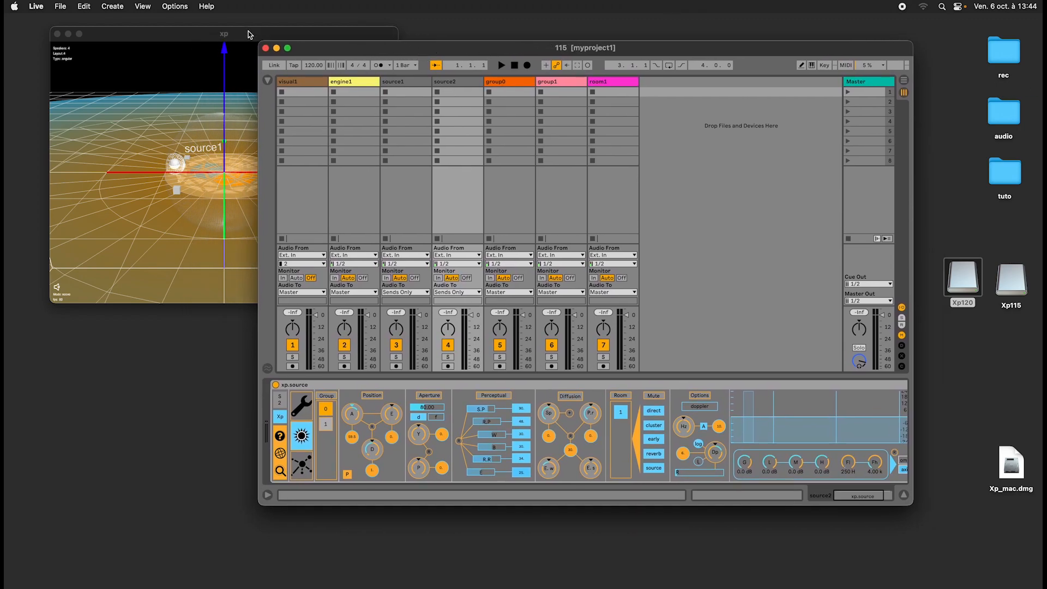
{"action": "left_click_drag", "start_coordinate": [250, 35], "coordinate": [244, 32]}
{"action": "mouse_move", "coordinate": [423, 47]}
{"action": "left_mouse_down"}
{"action": "mouse_move", "coordinate": [444, 44]}
{"action": "mouse_move", "coordinate": [428, 49]}
{"action": "left_mouse_up"}
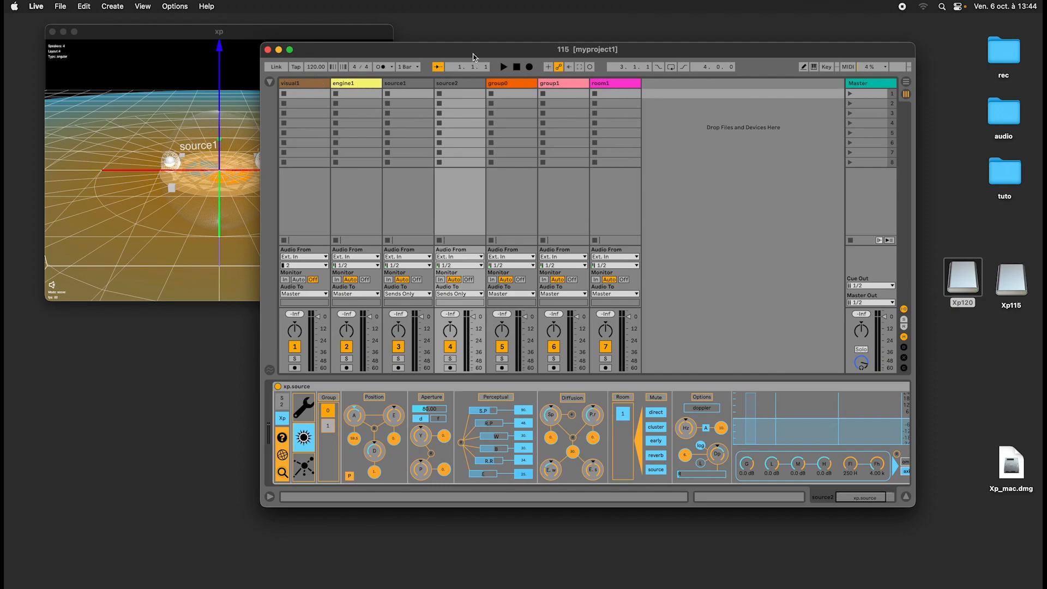
{"action": "left_click_drag", "start_coordinate": [469, 53], "coordinate": [471, 42]}
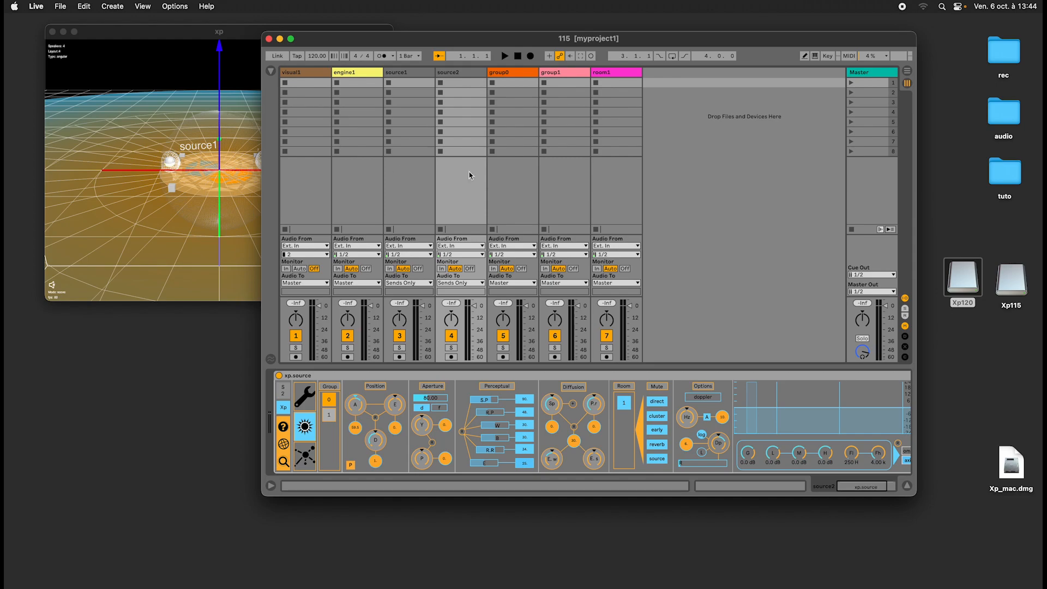
Create a new empty Live Set in place of the 115 project.
{"action": "left_click", "coordinate": [61, 7]}
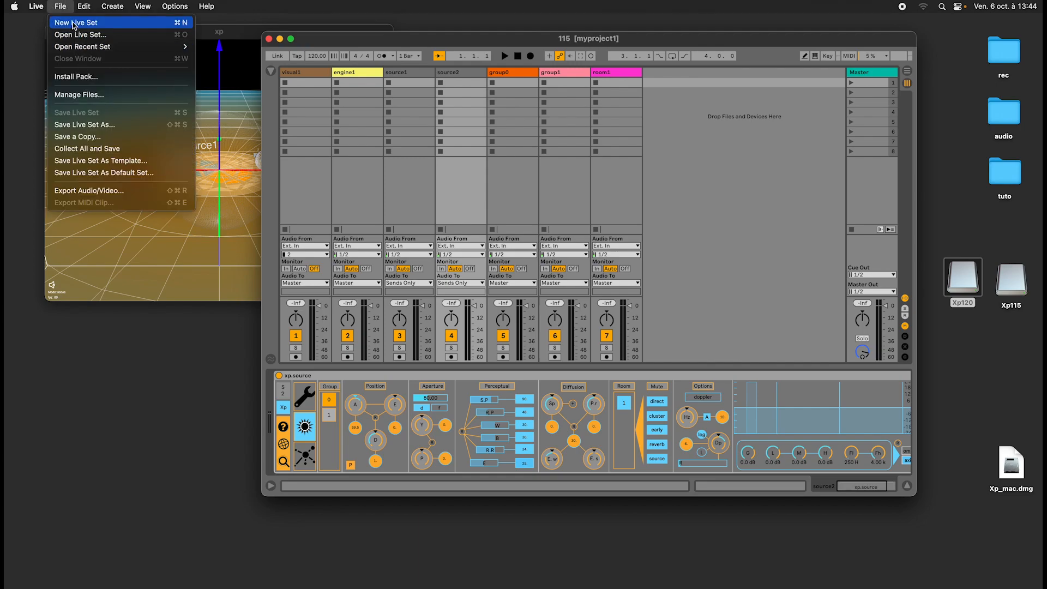
{"action": "left_click_drag", "start_coordinate": [374, 39], "coordinate": [353, 51]}
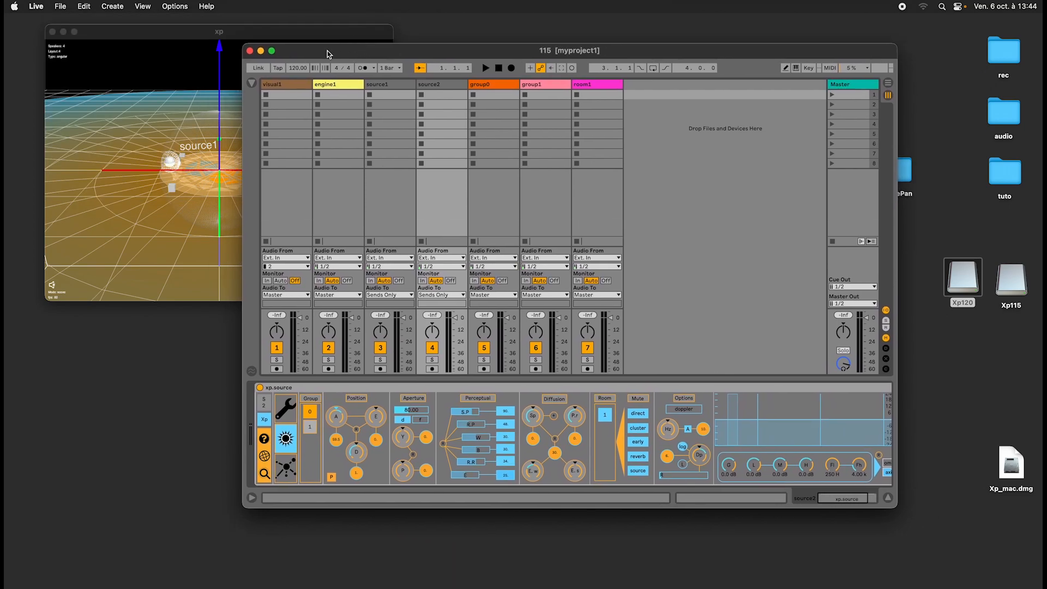
{"action": "left_click", "coordinate": [61, 6]}
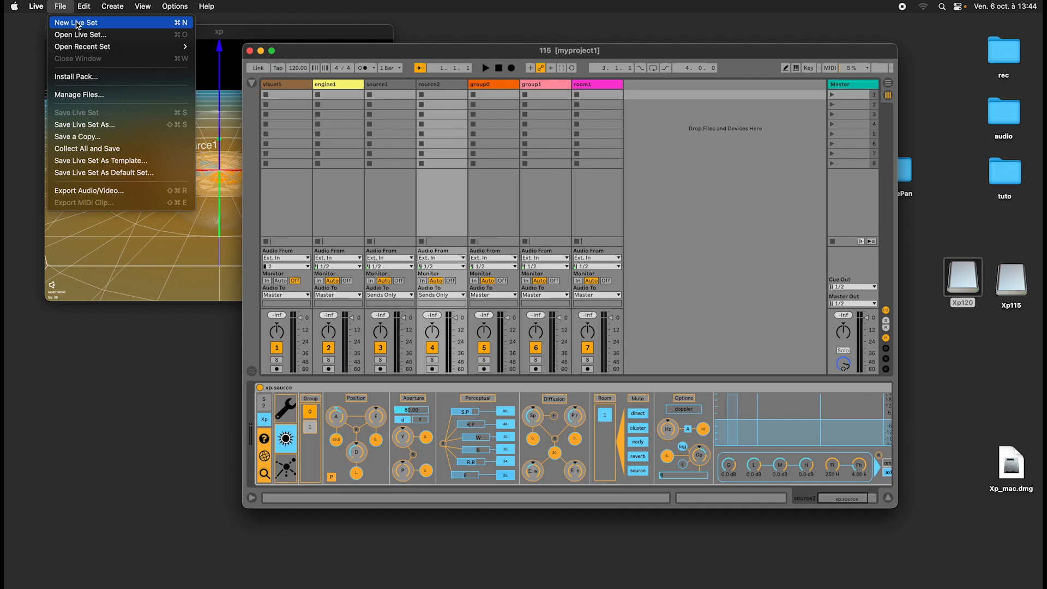
{"action": "left_click", "coordinate": [77, 22]}
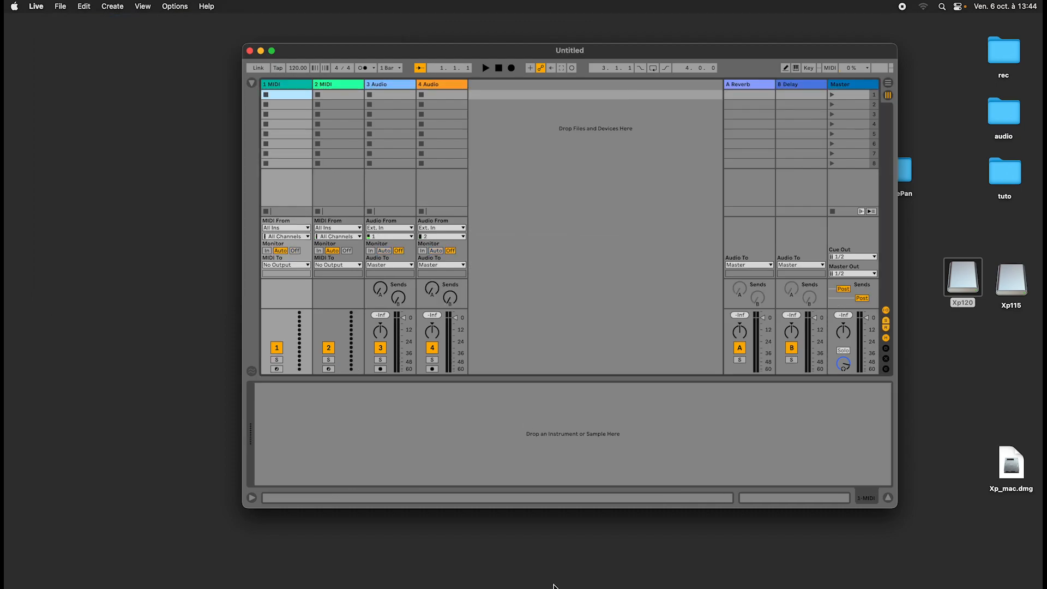
Switch to the other running Live instance and minimize its window.
{"action": "key", "text": "super+Tab"}
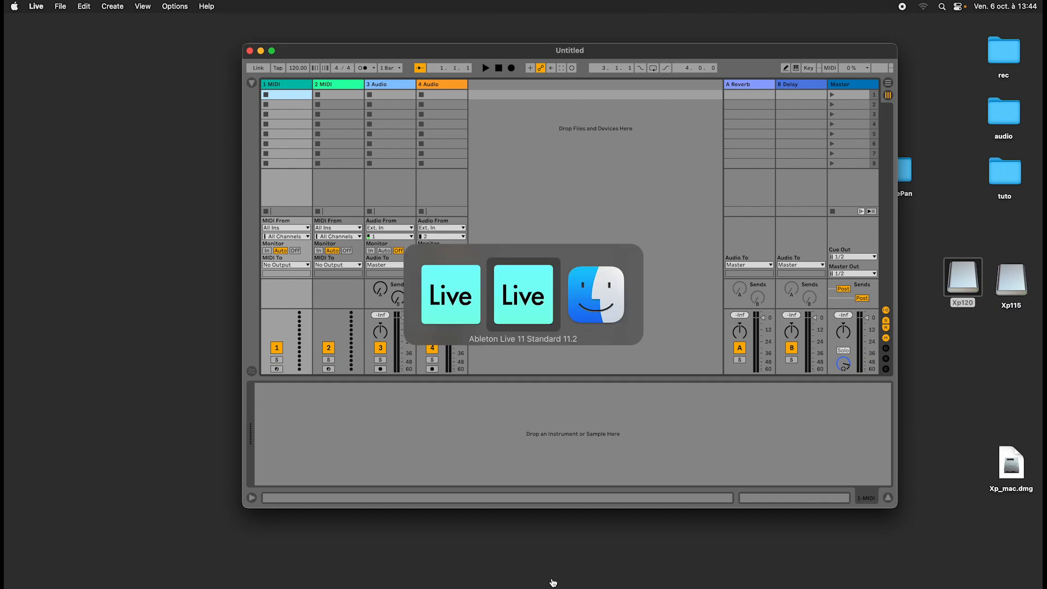
{"action": "key", "text": "super+Tab"}
{"action": "key", "text": "super+Tab"}
{"action": "key", "text": "super+Tab"}
{"action": "left_click", "coordinate": [599, 579]}
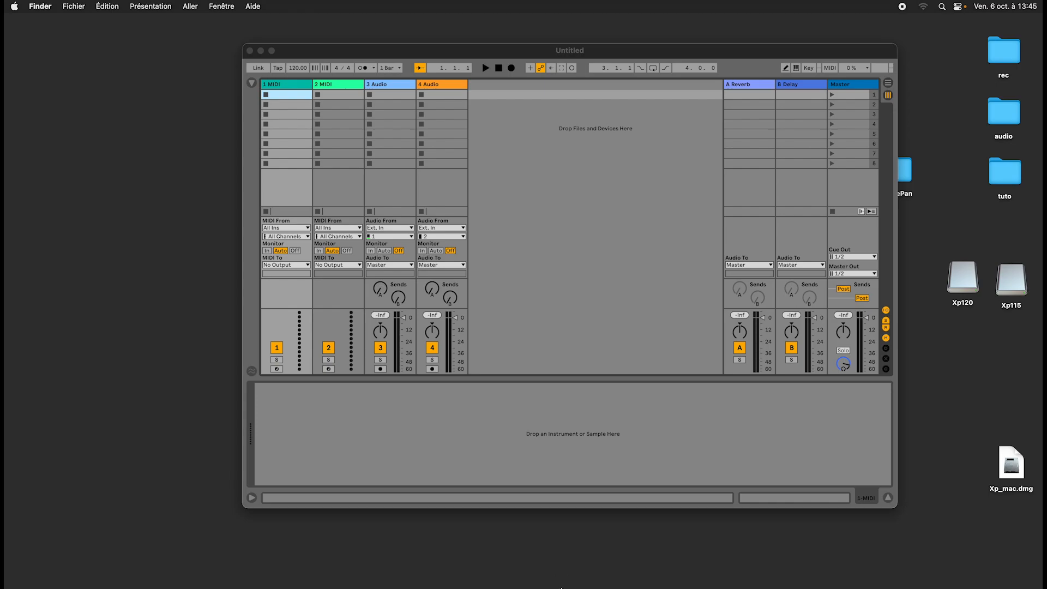
{"action": "left_click", "coordinate": [543, 574]}
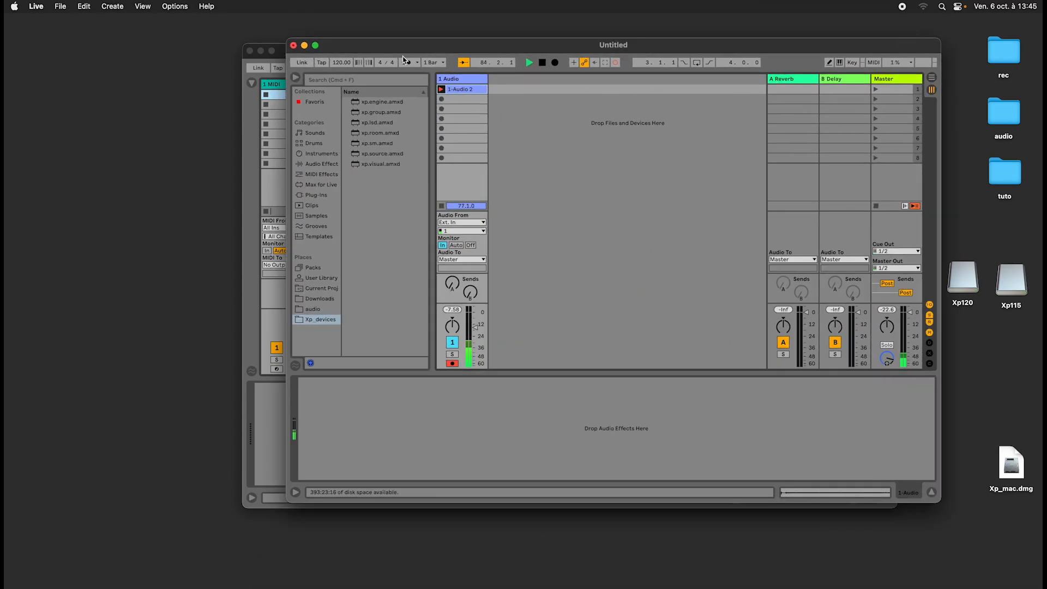
{"action": "left_click", "coordinate": [305, 46]}
{"action": "left_click", "coordinate": [381, 46]}
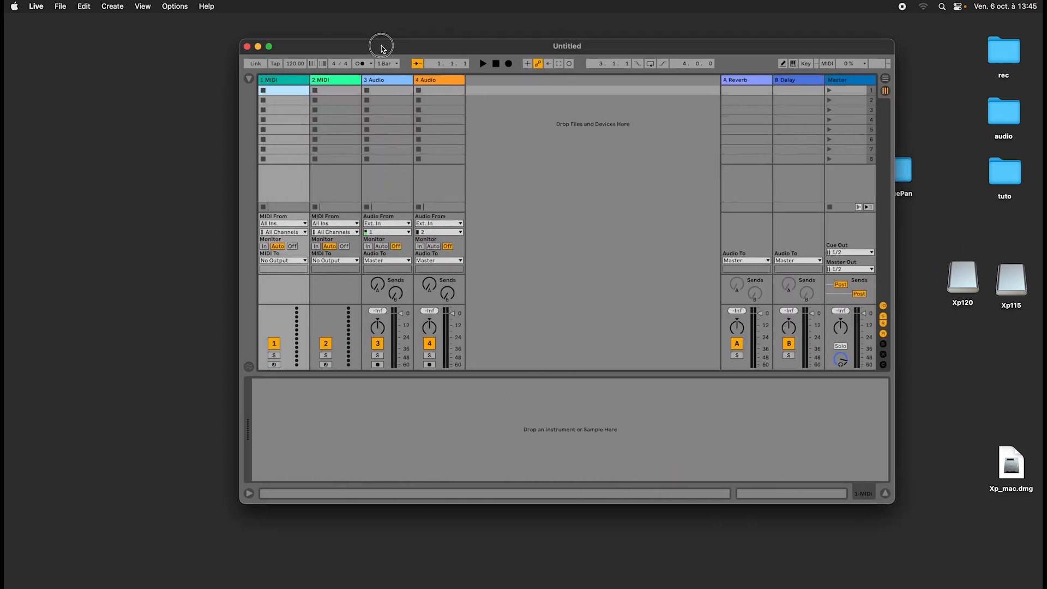
{"action": "mouse_move", "coordinate": [382, 46]}
{"action": "left_mouse_down"}
{"action": "mouse_move", "coordinate": [355, 40]}
{"action": "mouse_move", "coordinate": [366, 42]}
{"action": "left_mouse_up"}
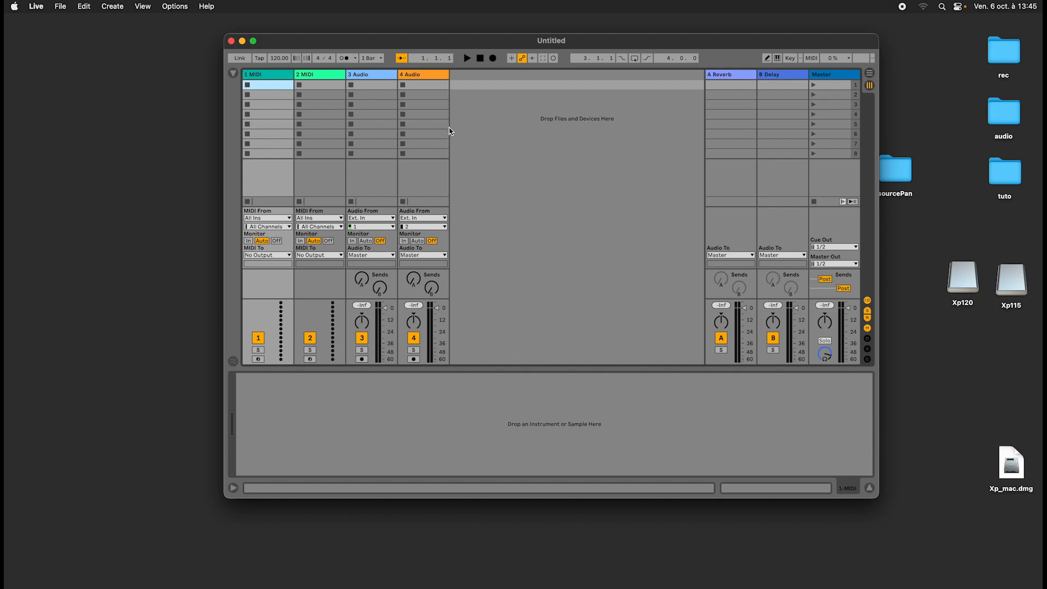
{"action": "mouse_move", "coordinate": [427, 42]}
{"action": "left_mouse_down"}
{"action": "mouse_move", "coordinate": [474, 38]}
{"action": "mouse_move", "coordinate": [444, 60]}
{"action": "mouse_move", "coordinate": [427, 41]}
{"action": "mouse_move", "coordinate": [505, 38]}
{"action": "mouse_move", "coordinate": [420, 41]}
{"action": "left_mouse_up"}
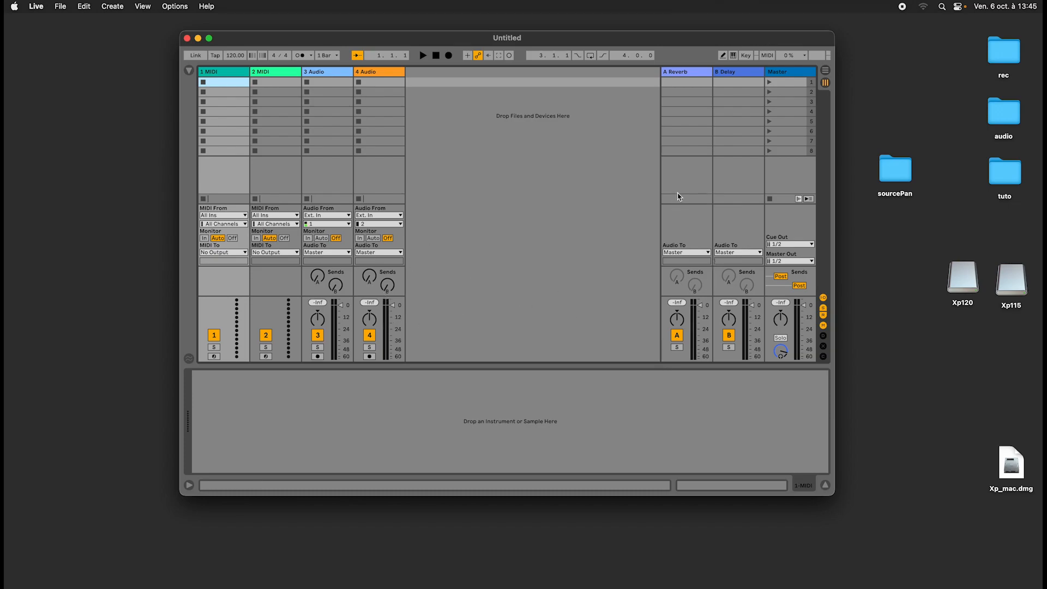
{"action": "left_click_drag", "start_coordinate": [571, 44], "coordinate": [587, 35]}
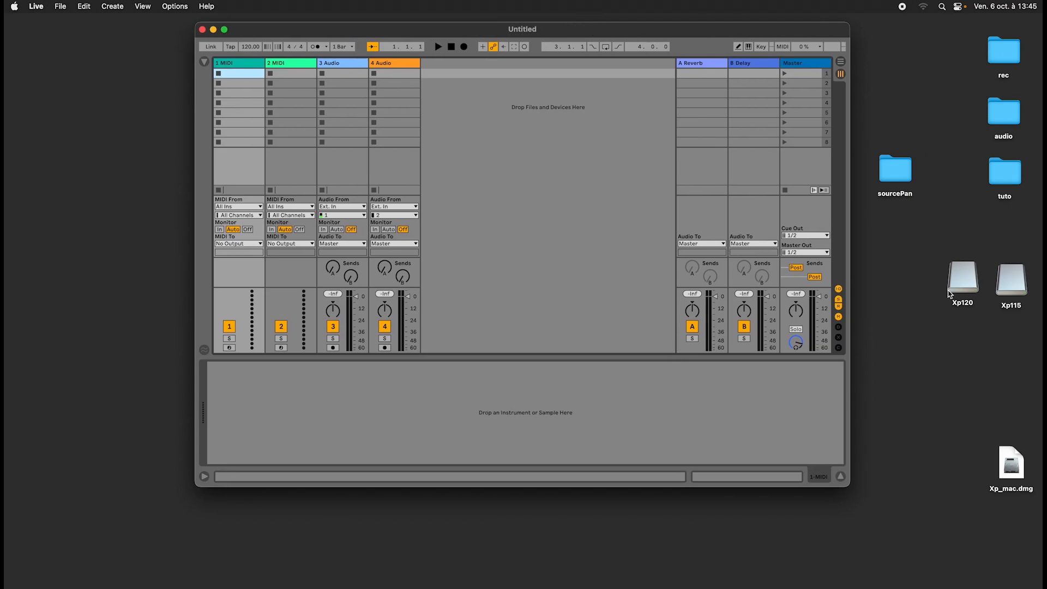
Open the Xp120 disk volume from the desktop and move its window higher on the screen.
{"action": "left_click", "coordinate": [959, 280]}
{"action": "double_click", "coordinate": [958, 280]}
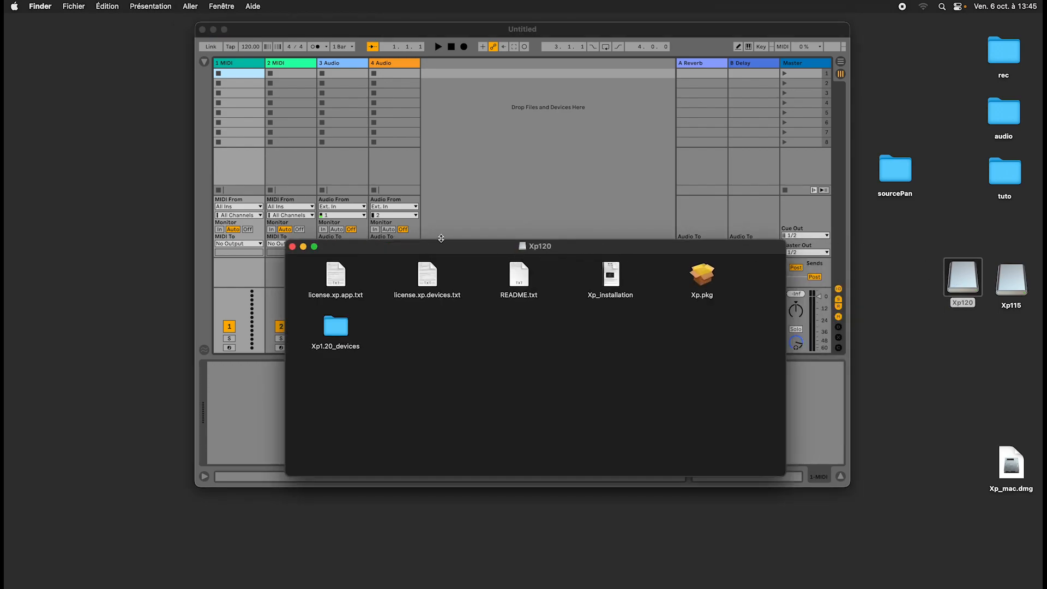
{"action": "left_click_drag", "start_coordinate": [440, 237], "coordinate": [561, 146]}
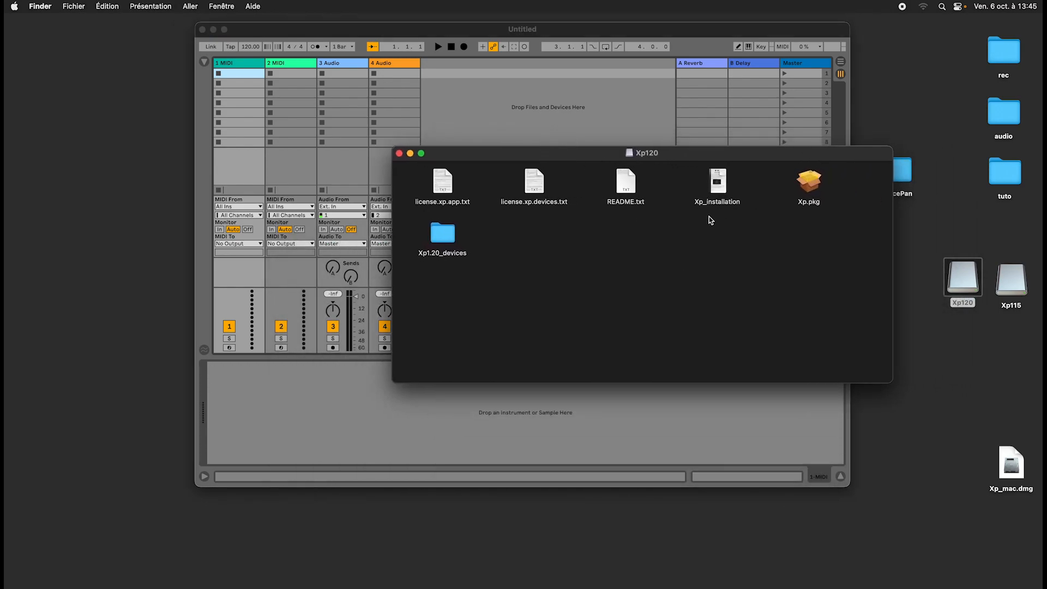
Examine the files and the devices folder contained in the Xp120 volume.
{"action": "left_click_drag", "start_coordinate": [821, 314], "coordinate": [415, 185]}
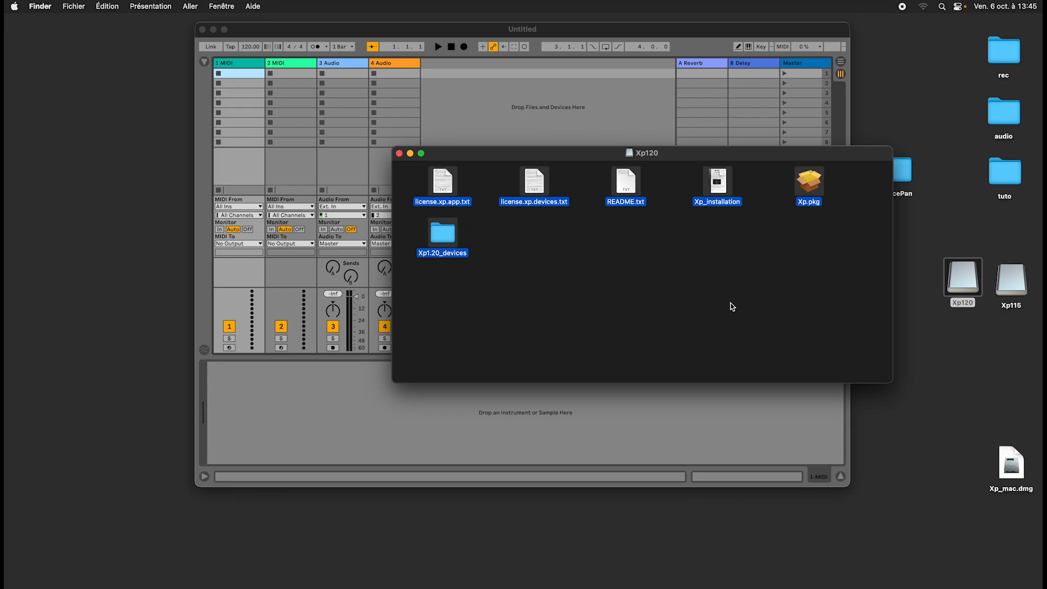
{"action": "left_click", "coordinate": [833, 293]}
{"action": "left_click_drag", "start_coordinate": [832, 297], "coordinate": [435, 193]}
{"action": "left_click_drag", "start_coordinate": [511, 153], "coordinate": [475, 143]}
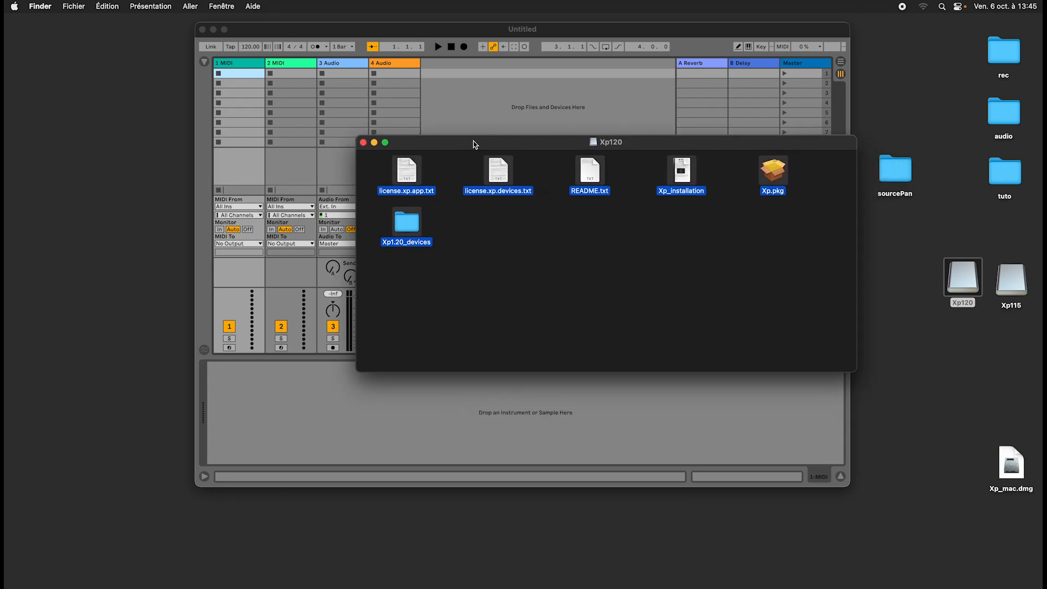
{"action": "left_click", "coordinate": [655, 316]}
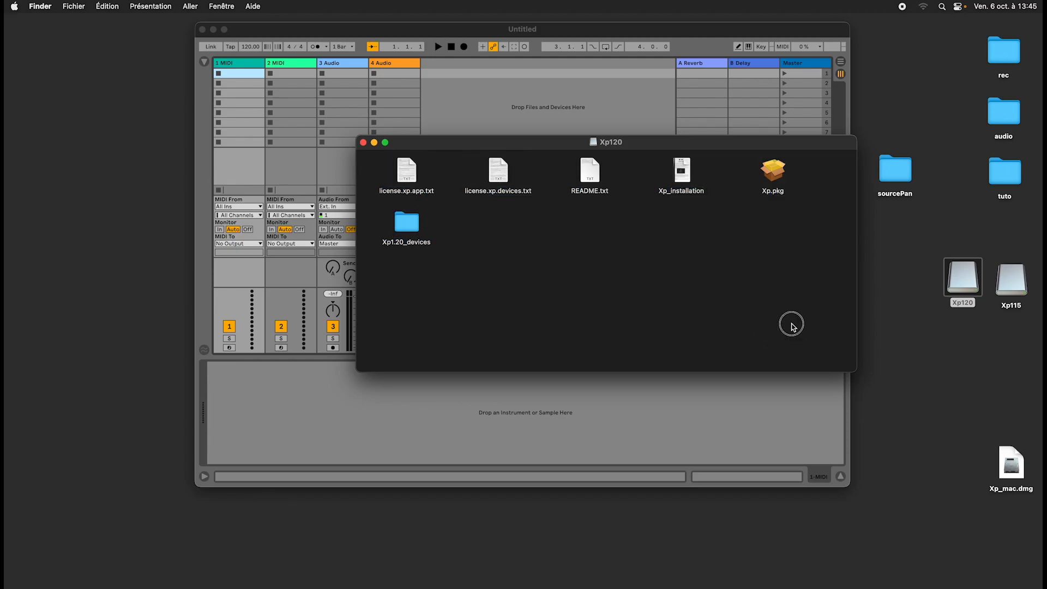
{"action": "left_click_drag", "start_coordinate": [789, 322], "coordinate": [593, 280]}
{"action": "left_click_drag", "start_coordinate": [799, 319], "coordinate": [377, 156]}
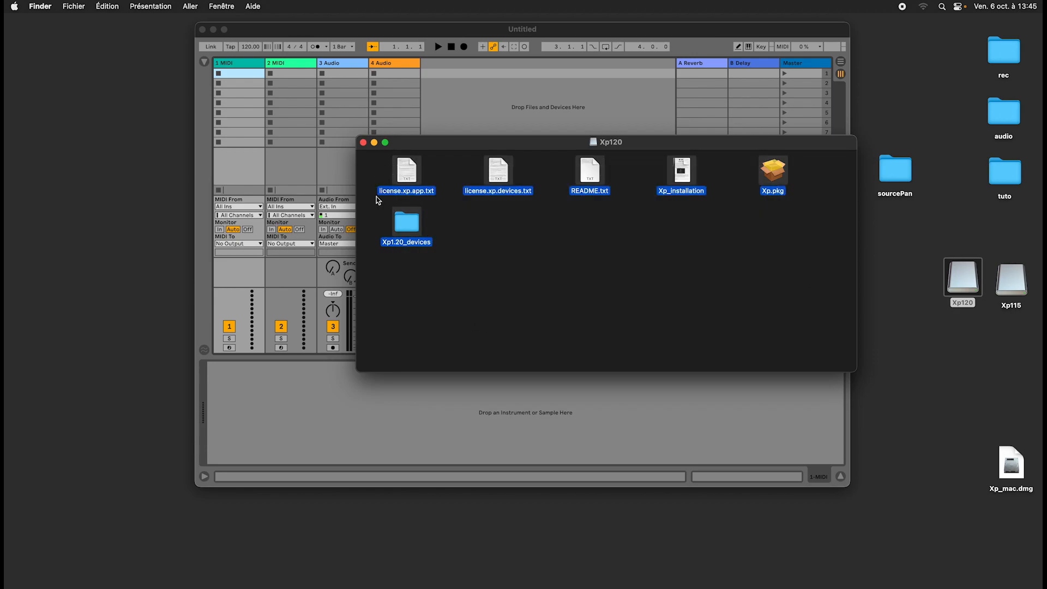
{"action": "left_click", "coordinate": [621, 276]}
{"action": "left_click_drag", "start_coordinate": [439, 278], "coordinate": [374, 225]}
Launch the Xp.pkg installer from the Xp120 volume, then return to Finder.
{"action": "left_click", "coordinate": [818, 208]}
{"action": "double_click", "coordinate": [777, 179]}
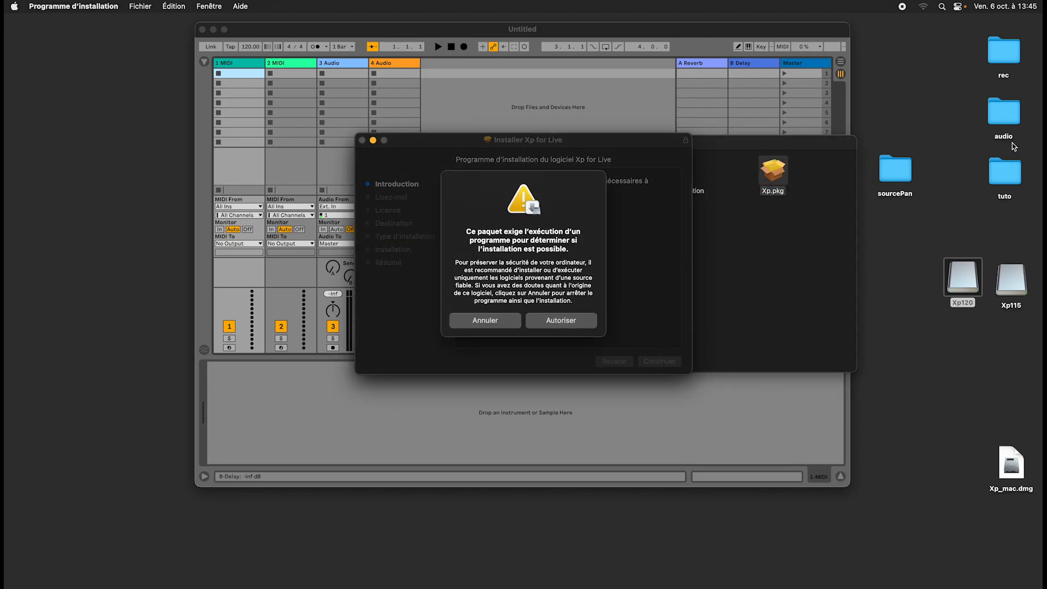
{"action": "left_click", "coordinate": [894, 239]}
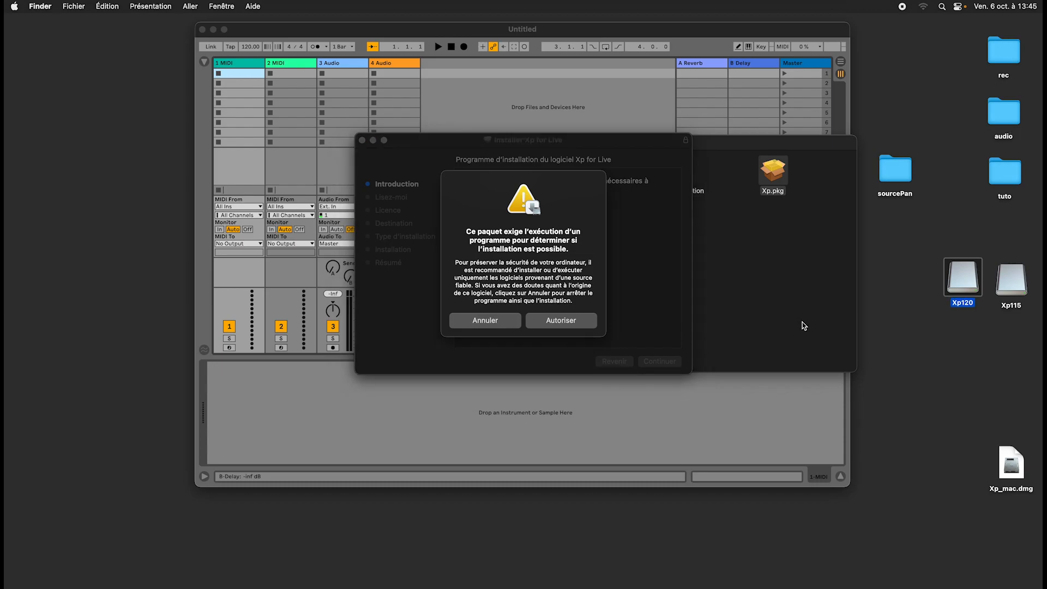
Move the Xp application from the Applications folder to the trash, authorizing the removal with the account password.
{"action": "mouse_move", "coordinate": [397, 587]}
{"action": "left_click", "coordinate": [247, 565]}
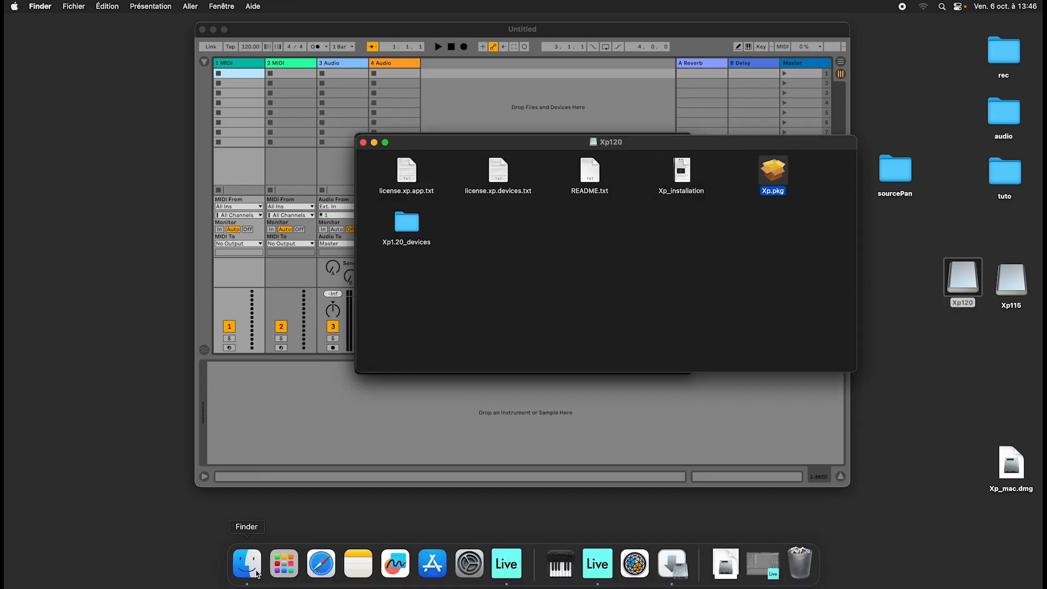
{"action": "key", "text": "super+n"}
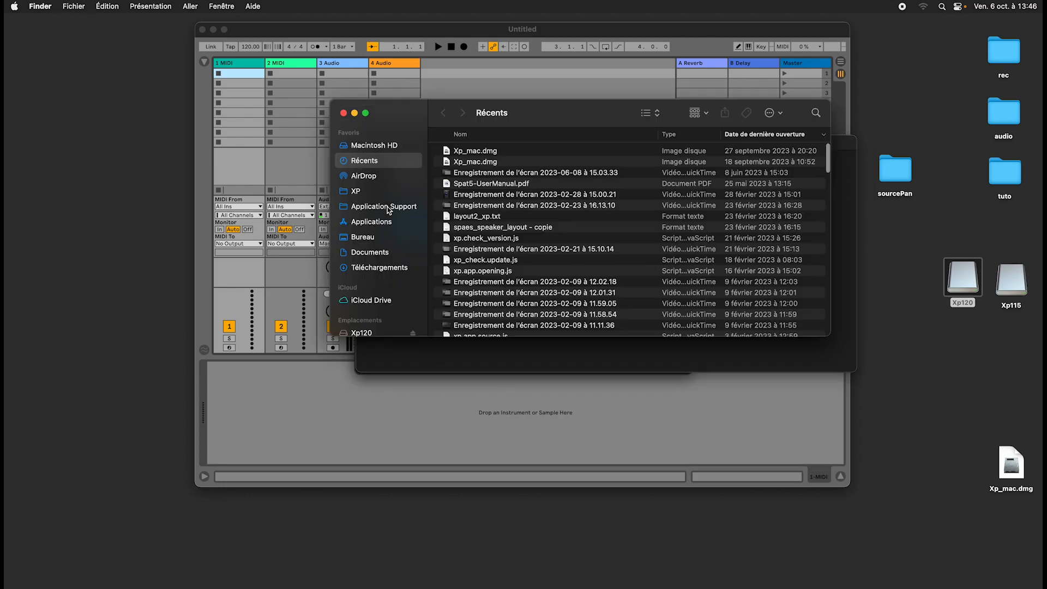
{"action": "left_click", "coordinate": [381, 224]}
{"action": "scroll", "coordinate": [478, 316], "scroll_direction": "down", "scroll_amount": 1}
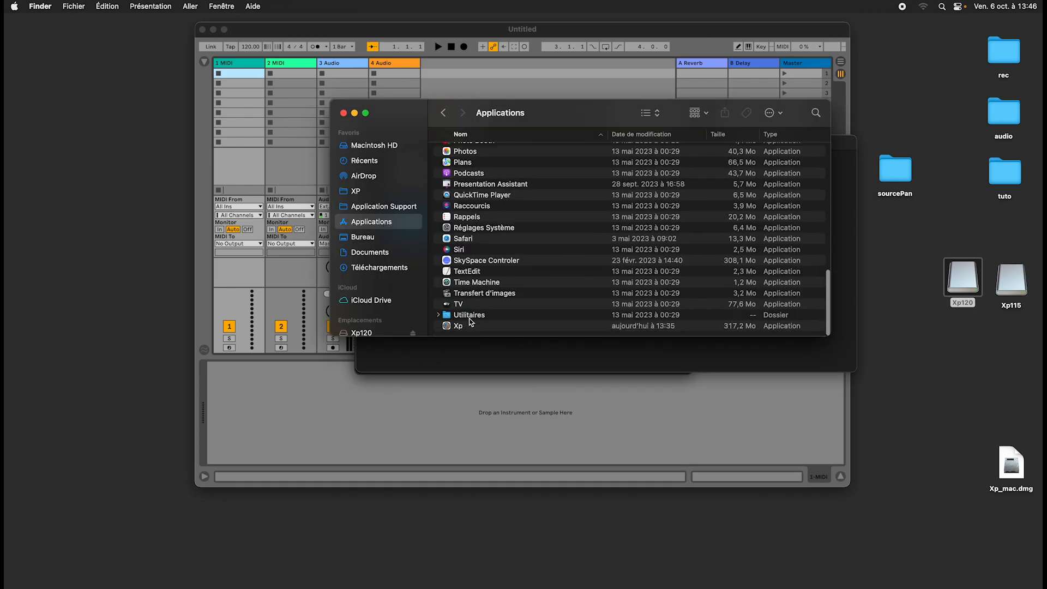
{"action": "left_click", "coordinate": [466, 326]}
{"action": "key", "text": "super+BackSpace"}
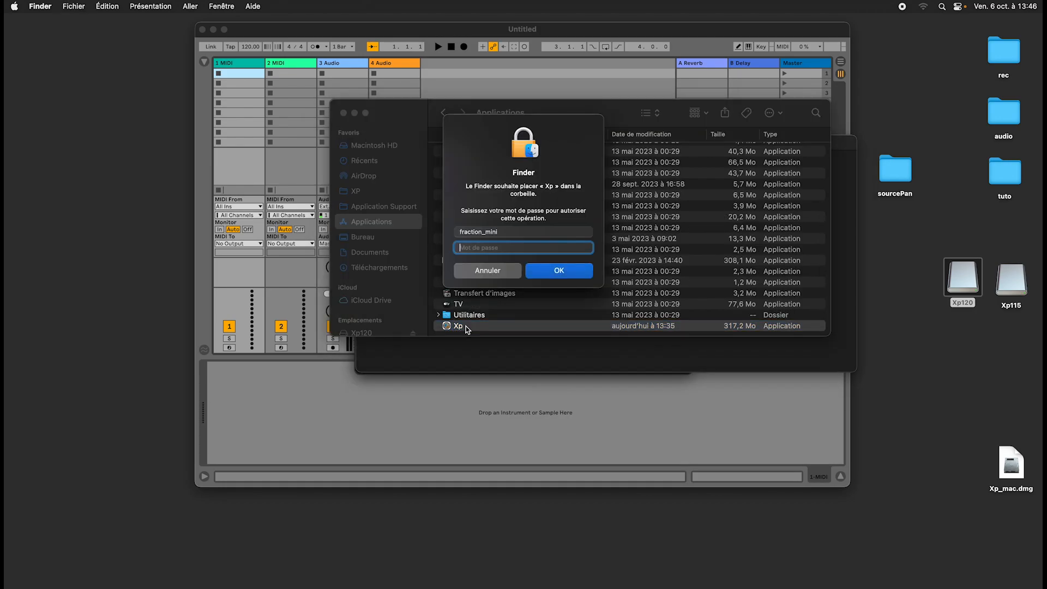
{"action": "type", "text": "********"}
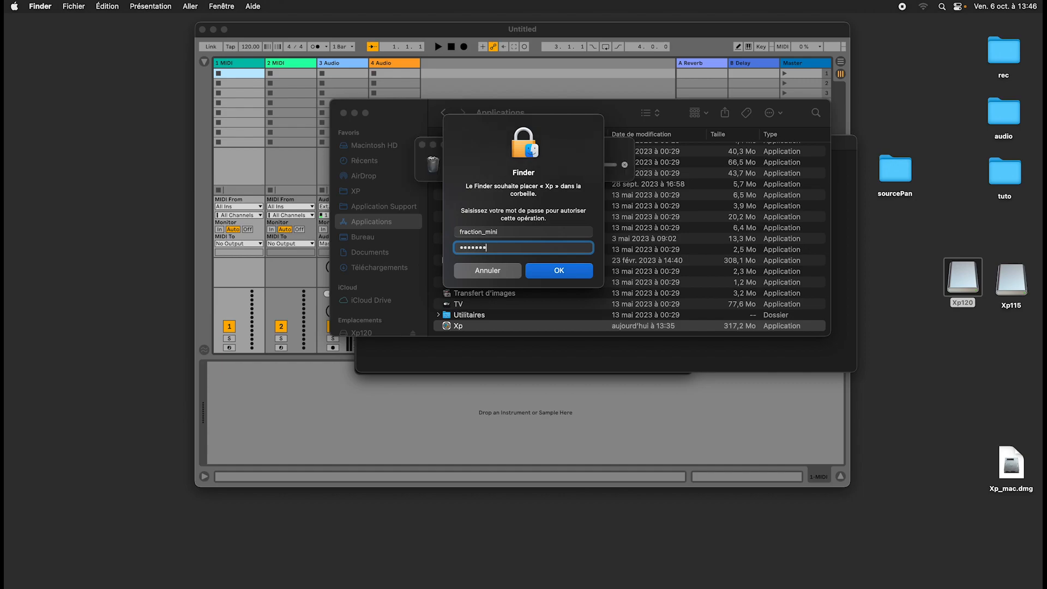
{"action": "key", "text": "Return"}
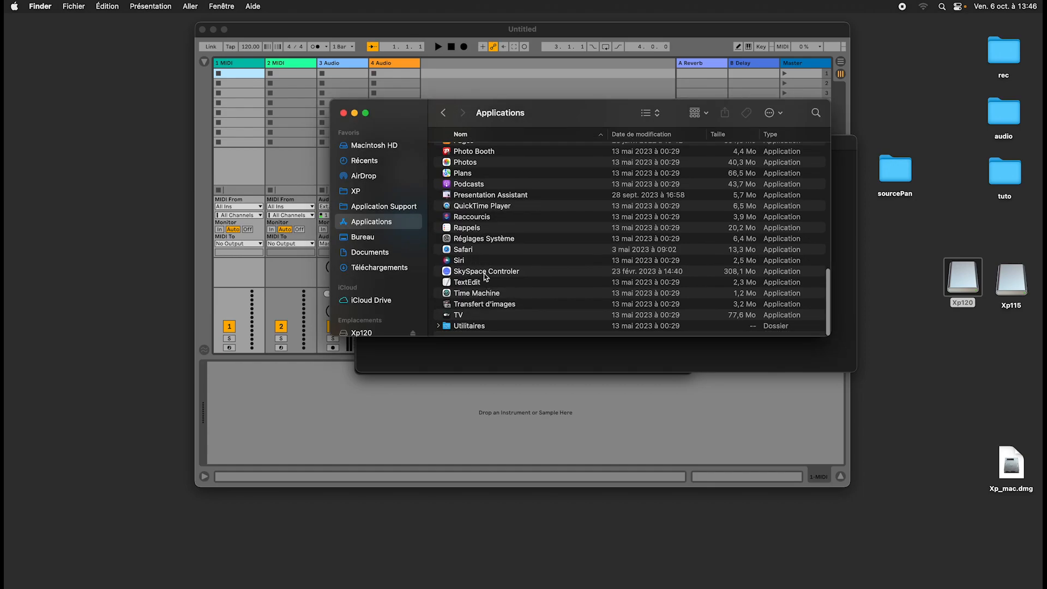
Move the Applications and Xp120 windows clear of the Xp installer and authorize its package check.
{"action": "left_click_drag", "start_coordinate": [400, 110], "coordinate": [442, 285]}
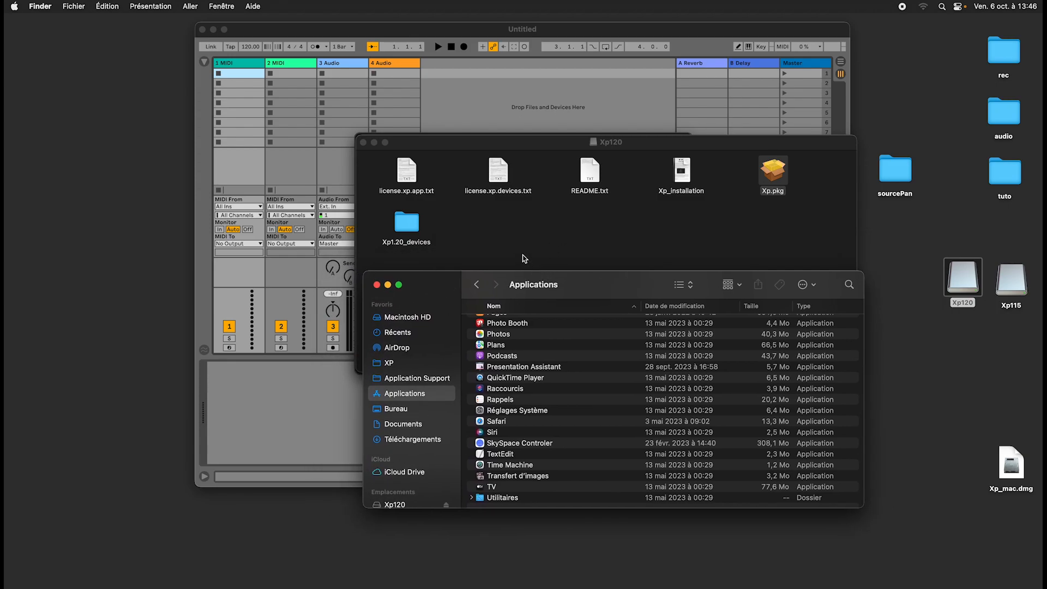
{"action": "left_click", "coordinate": [719, 228]}
{"action": "left_click_drag", "start_coordinate": [702, 143], "coordinate": [832, 285]}
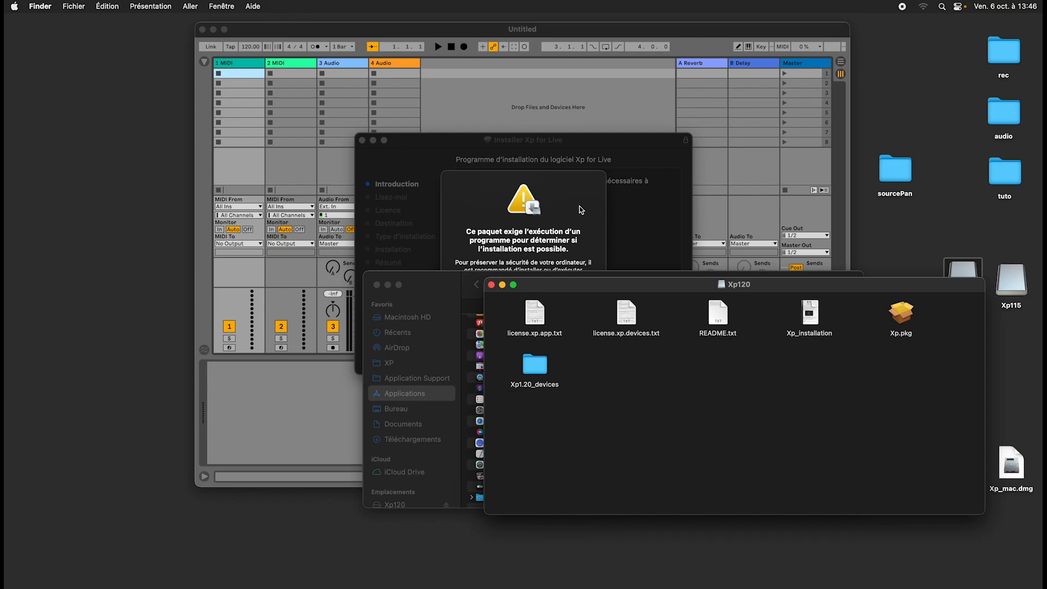
{"action": "left_click", "coordinate": [554, 327]}
Advance the Xp for Live installer through its opening pages and accept the licence terms.
{"action": "left_click", "coordinate": [661, 361]}
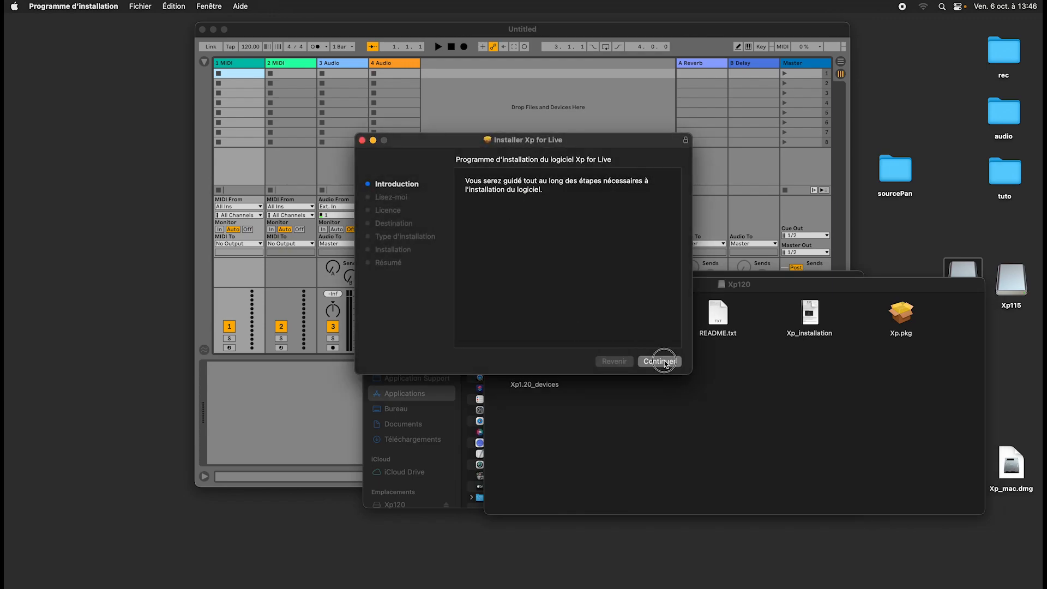
{"action": "left_click", "coordinate": [664, 364]}
{"action": "left_click", "coordinate": [664, 365]}
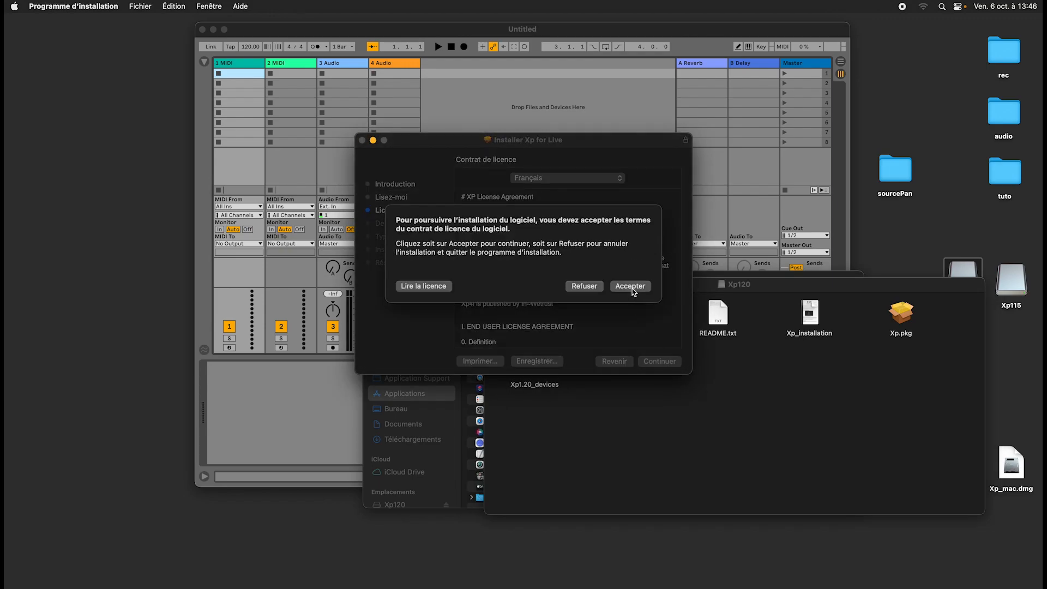
{"action": "left_click", "coordinate": [632, 289]}
Run the standard Xp for Live installation, authorize it with the account password, and close the finished installer.
{"action": "left_click", "coordinate": [669, 366]}
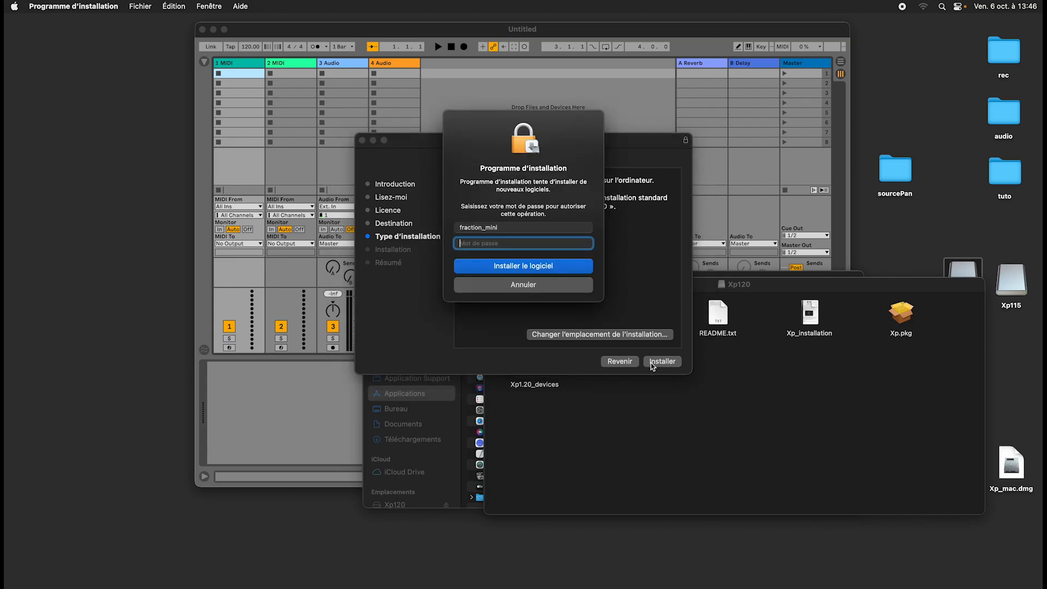
{"action": "type", "text": "f"}
{"action": "key", "text": "Return"}
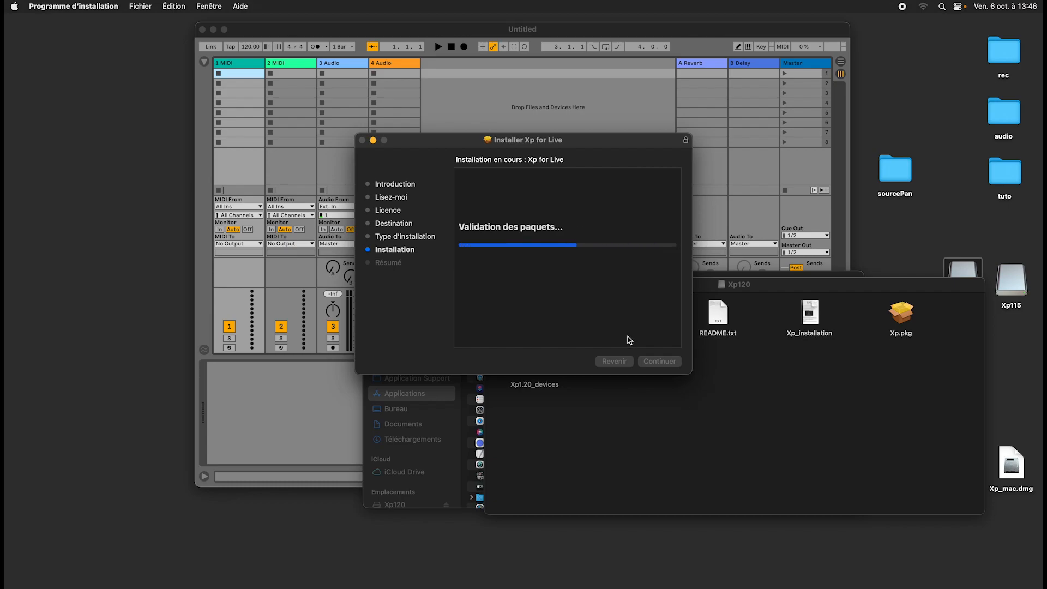
{"action": "left_click", "coordinate": [665, 362]}
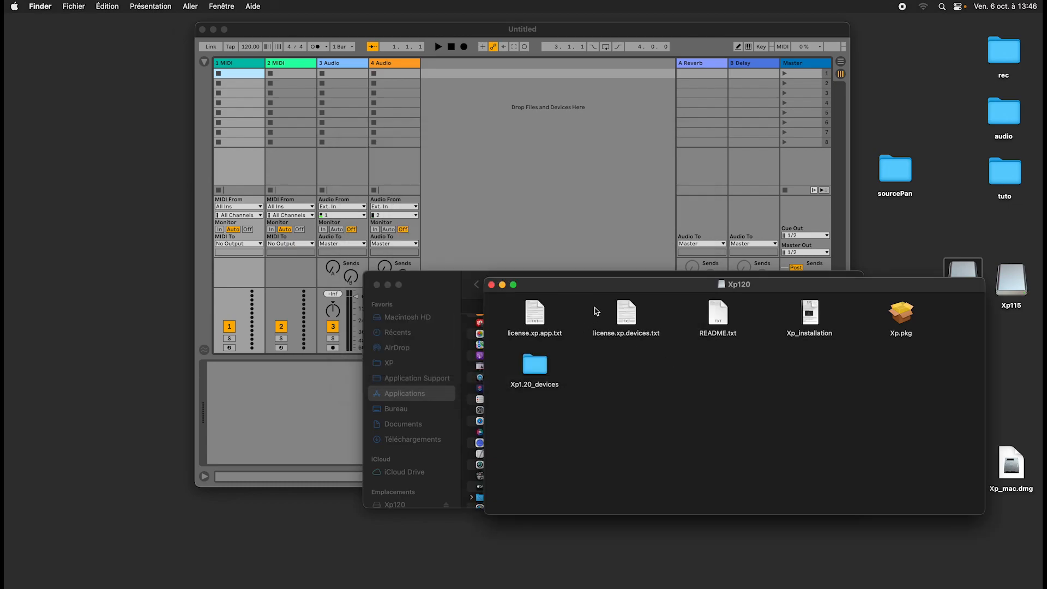
Spread out the Applications and Xp120 windows and select the newly installed Xp in Applications.
{"action": "left_click_drag", "start_coordinate": [431, 282], "coordinate": [298, 140]}
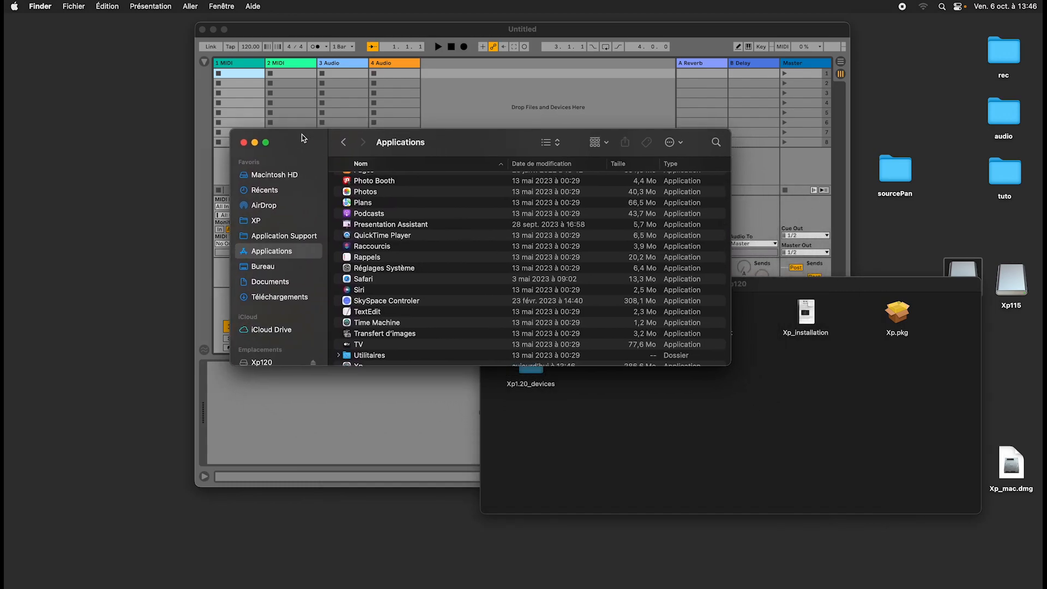
{"action": "left_click", "coordinate": [647, 430]}
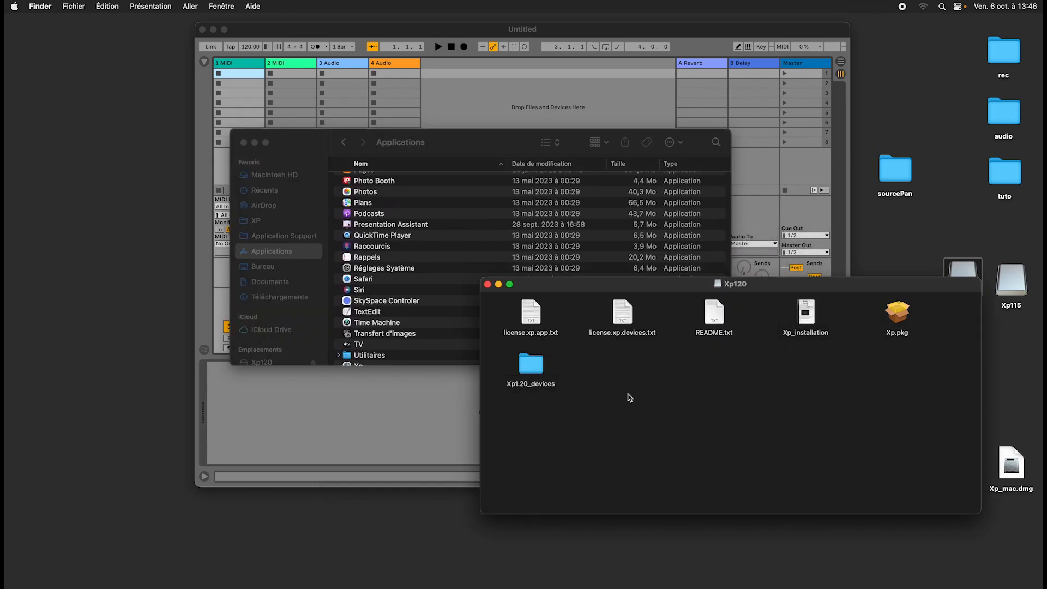
{"action": "left_click_drag", "start_coordinate": [560, 285], "coordinate": [513, 279]}
{"action": "left_click_drag", "start_coordinate": [310, 141], "coordinate": [179, 71]}
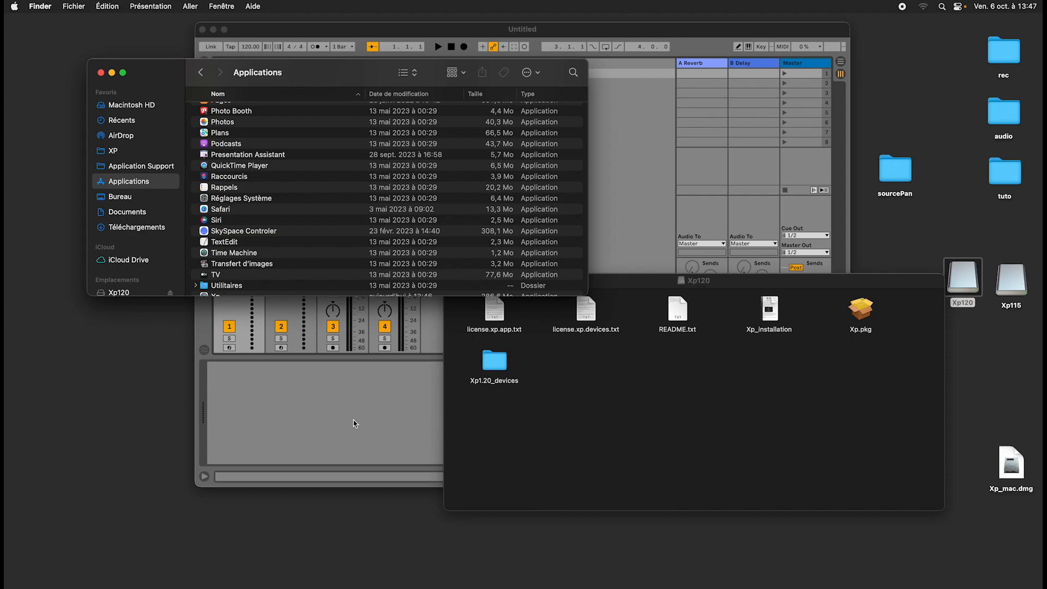
{"action": "scroll", "coordinate": [241, 270], "scroll_direction": "up", "scroll_amount": 10}
{"action": "scroll", "coordinate": [246, 272], "scroll_direction": "down", "scroll_amount": 10}
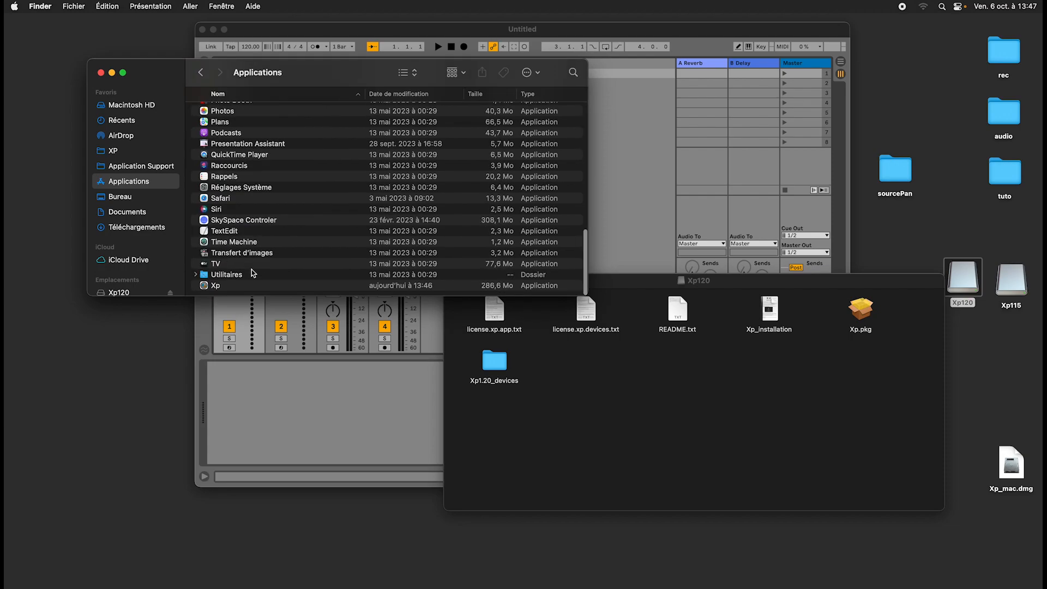
{"action": "left_click", "coordinate": [224, 286]}
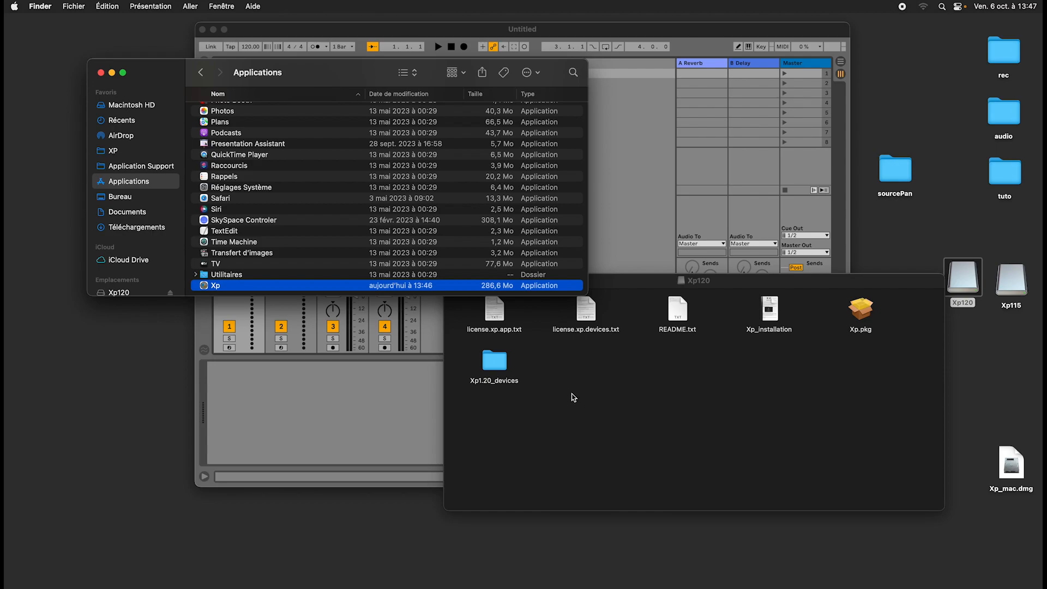
Open the Xp1.20_devices folder from the Xp120 volume and place its window below the Applications window.
{"action": "left_click", "coordinate": [573, 397]}
{"action": "double_click", "coordinate": [494, 360]}
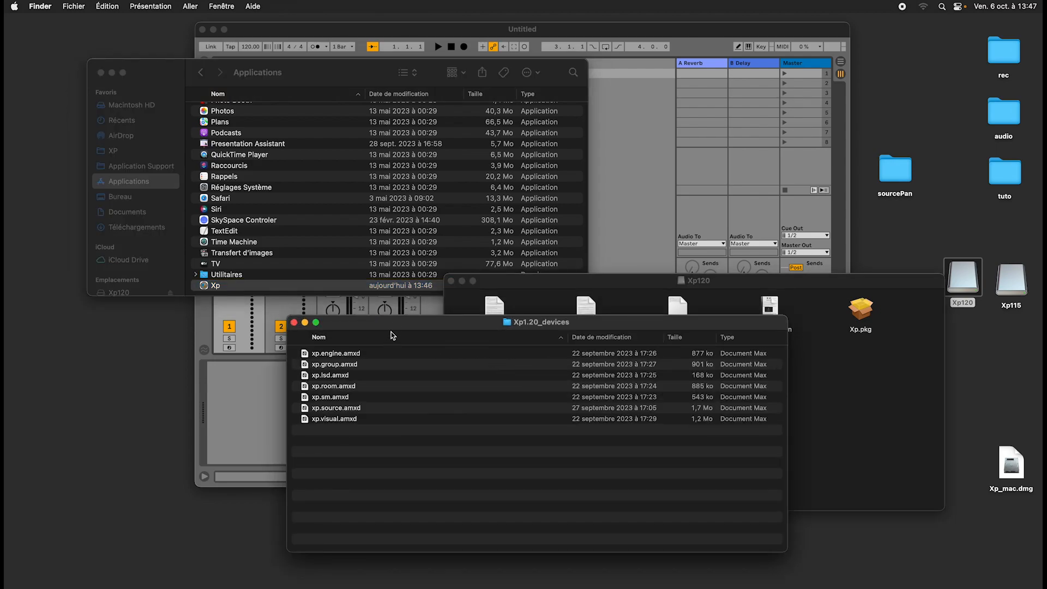
{"action": "left_click_drag", "start_coordinate": [389, 321], "coordinate": [544, 309]}
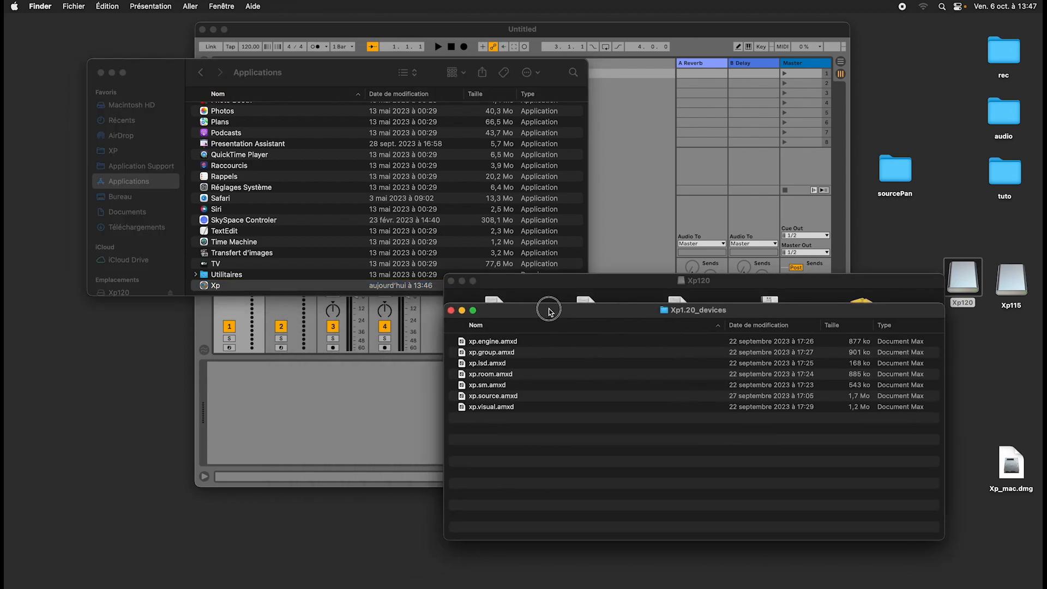
Move all the old .amxd device files in Documents' Xp_devices folder to the trash.
{"action": "left_click", "coordinate": [143, 213]}
{"action": "left_click", "coordinate": [231, 146]}
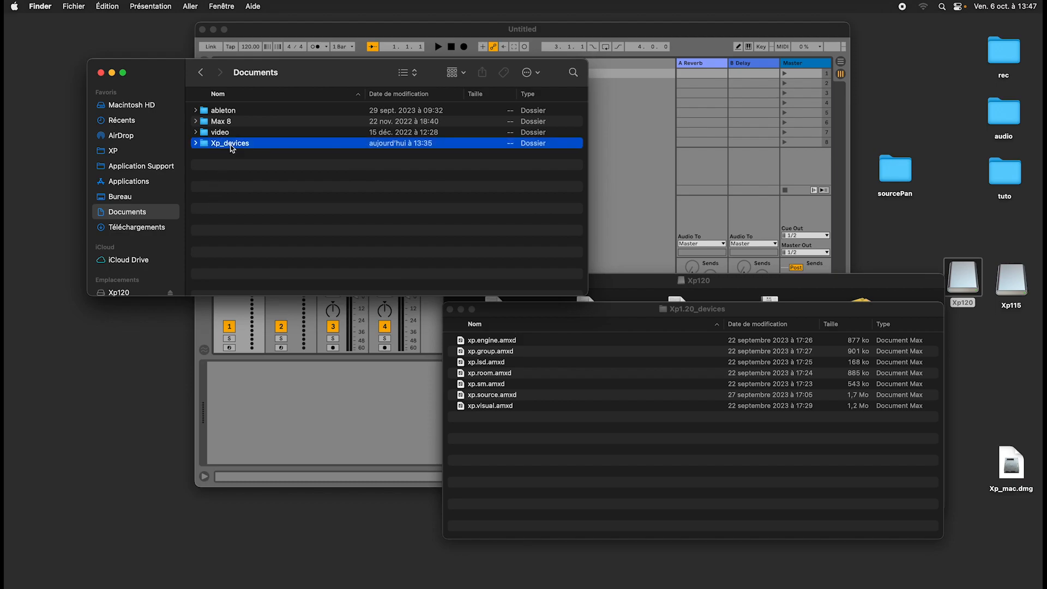
{"action": "double_click", "coordinate": [231, 147]}
{"action": "key", "text": "super+a"}
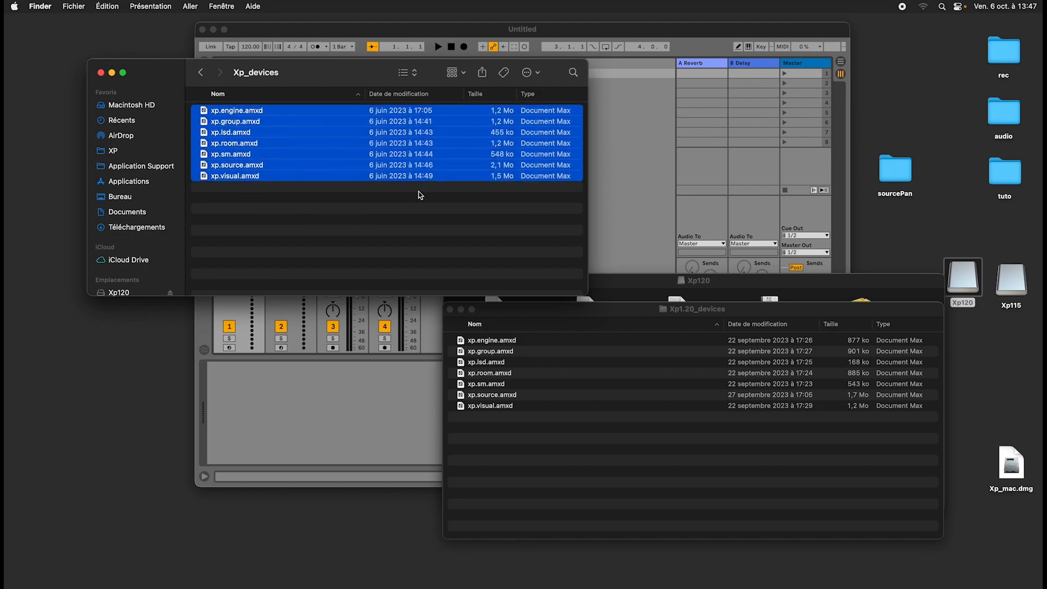
{"action": "key", "text": "super+BackSpace"}
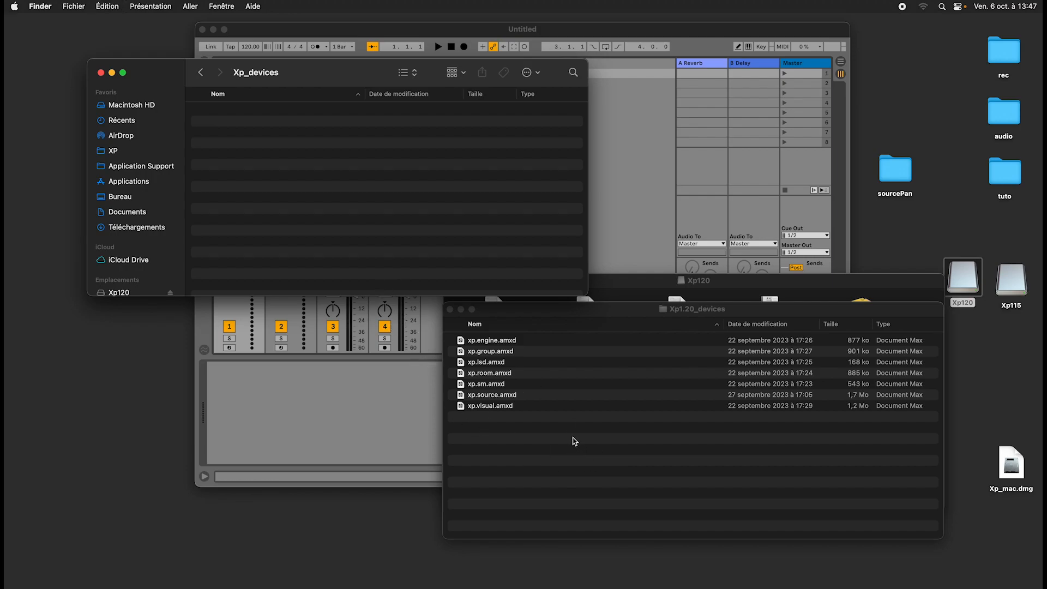
Copy all the .amxd devices from Xp1.20_devices into the emptied Xp_devices folder.
{"action": "left_click", "coordinate": [568, 312]}
{"action": "key", "text": "super+a"}
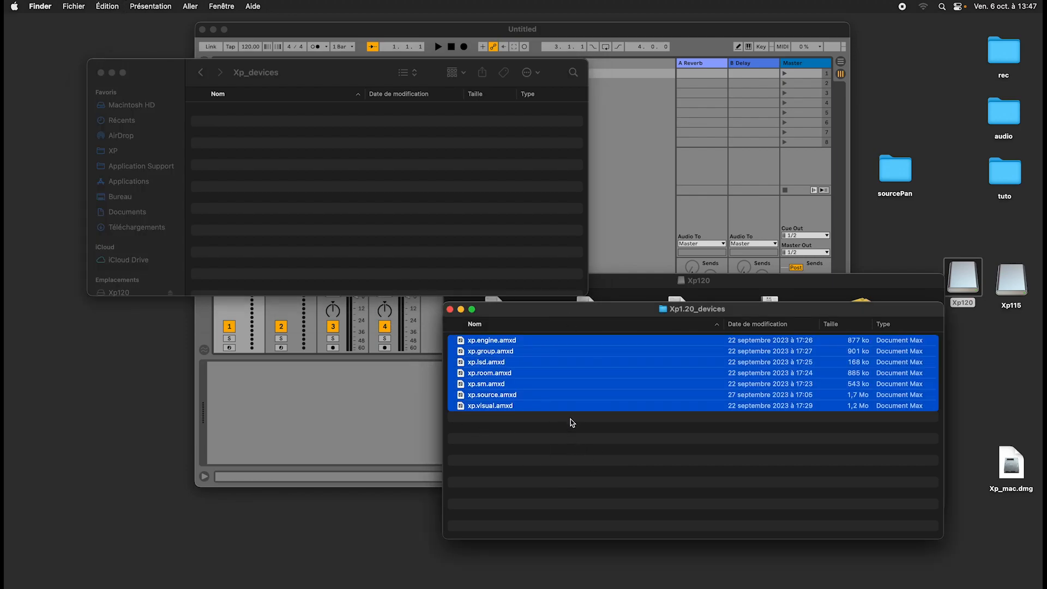
{"action": "left_click", "coordinate": [425, 211]}
{"action": "key", "text": "super+v"}
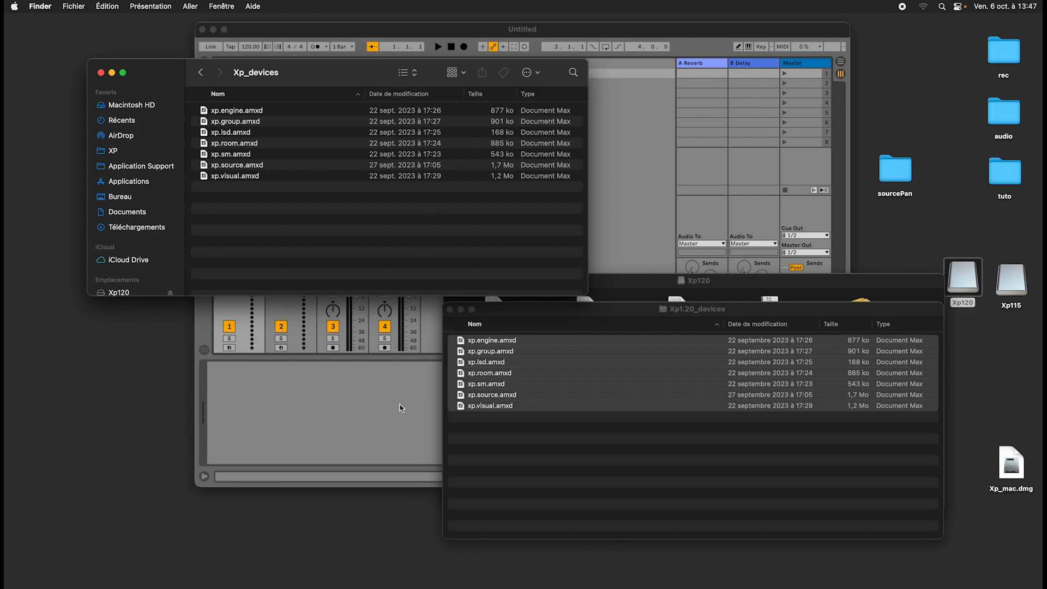
Reopen Xp_devices from Documents and check its device files against those in Xp1.20_devices.
{"action": "left_click", "coordinate": [139, 215]}
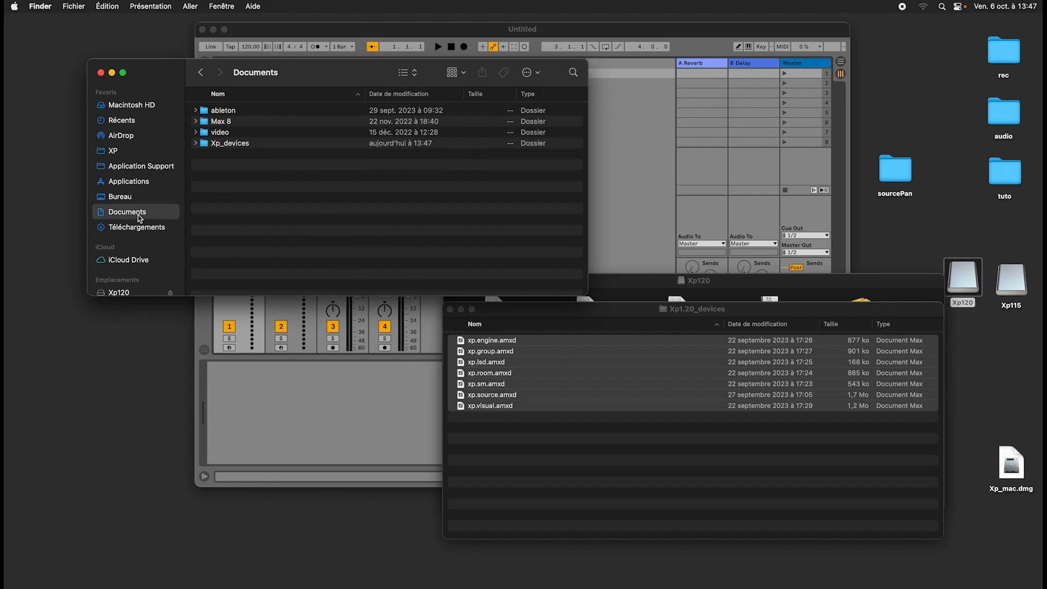
{"action": "left_click", "coordinate": [237, 145]}
{"action": "double_click", "coordinate": [237, 144]}
{"action": "left_click_drag", "start_coordinate": [244, 184], "coordinate": [203, 81]}
{"action": "left_click", "coordinate": [346, 265]}
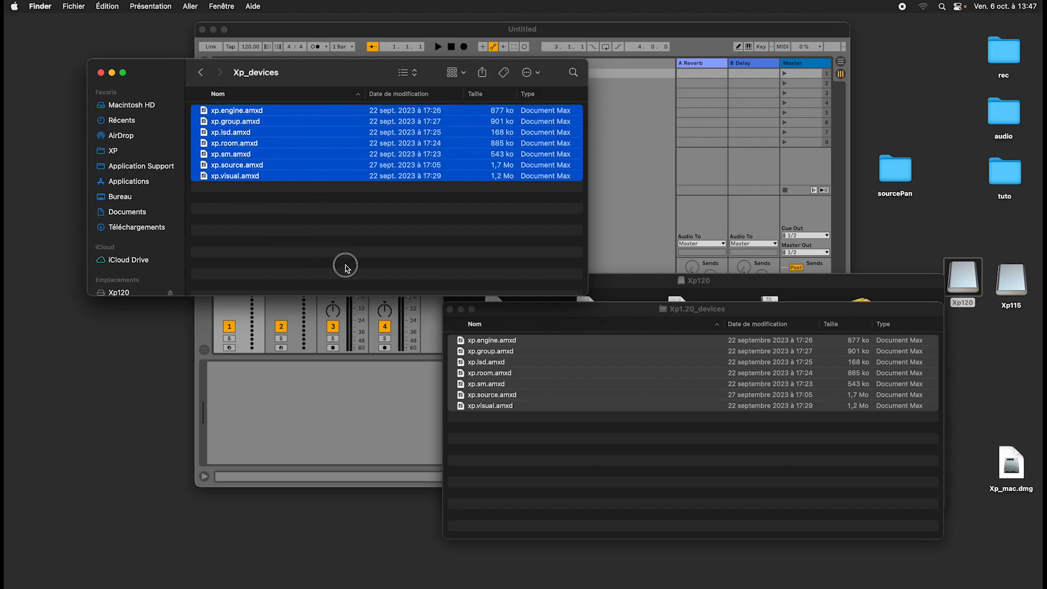
{"action": "left_click", "coordinate": [511, 421]}
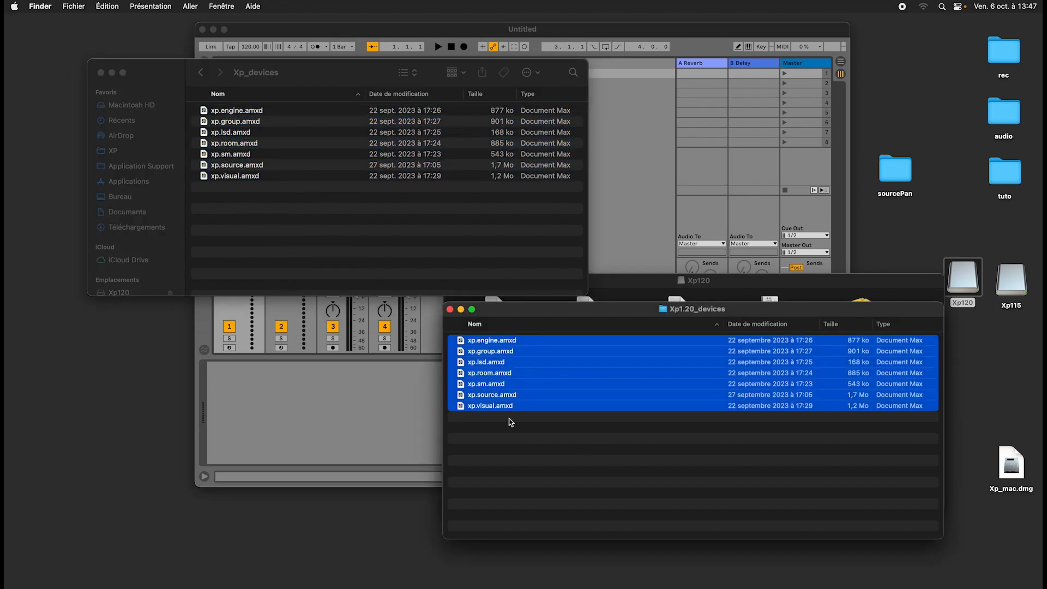
Close the Xp1.20_devices window, switch to Live and shift its window slightly.
{"action": "left_click", "coordinate": [452, 312]}
{"action": "left_click", "coordinate": [378, 408]}
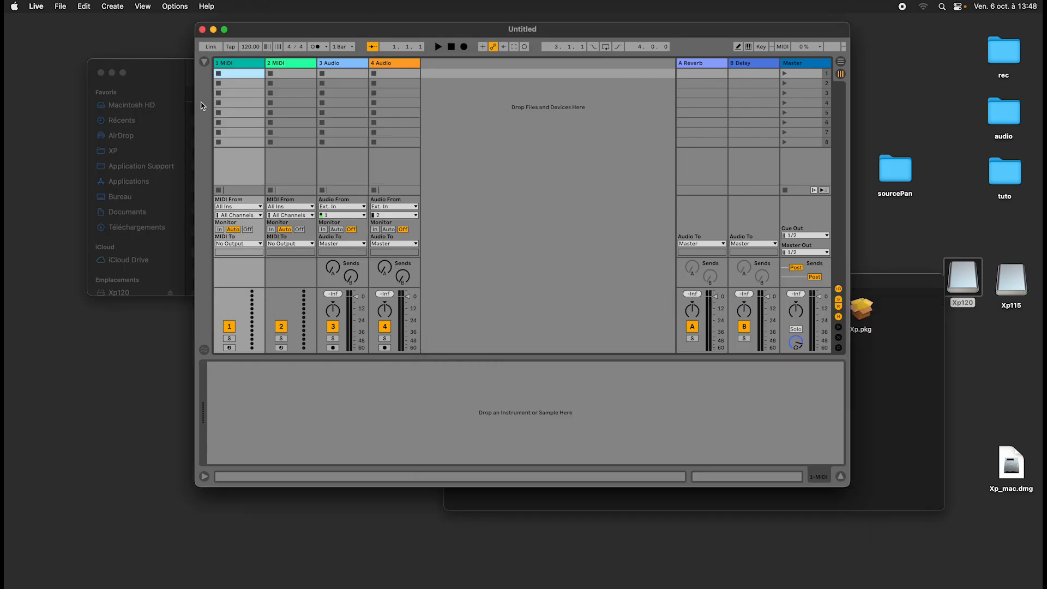
{"action": "left_click_drag", "start_coordinate": [302, 34], "coordinate": [245, 33]}
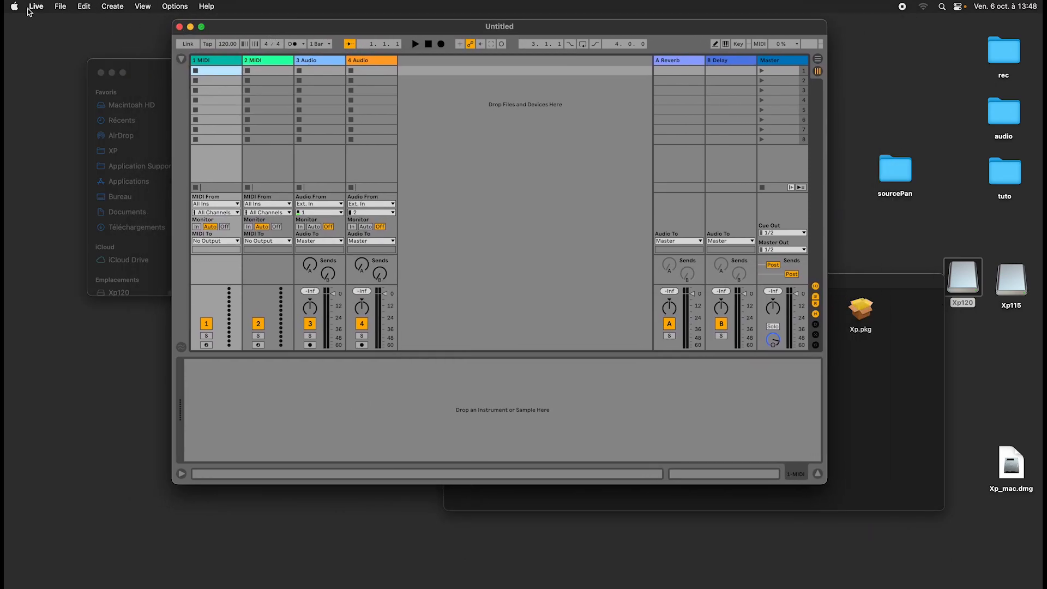
{"action": "left_click", "coordinate": [60, 6]}
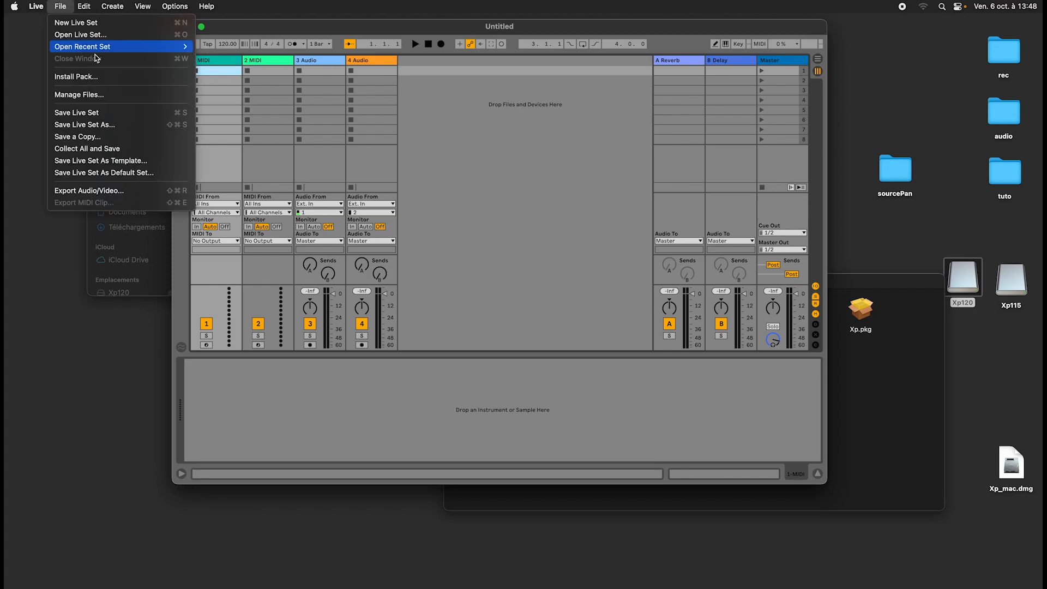
{"action": "mouse_move", "coordinate": [108, 49]}
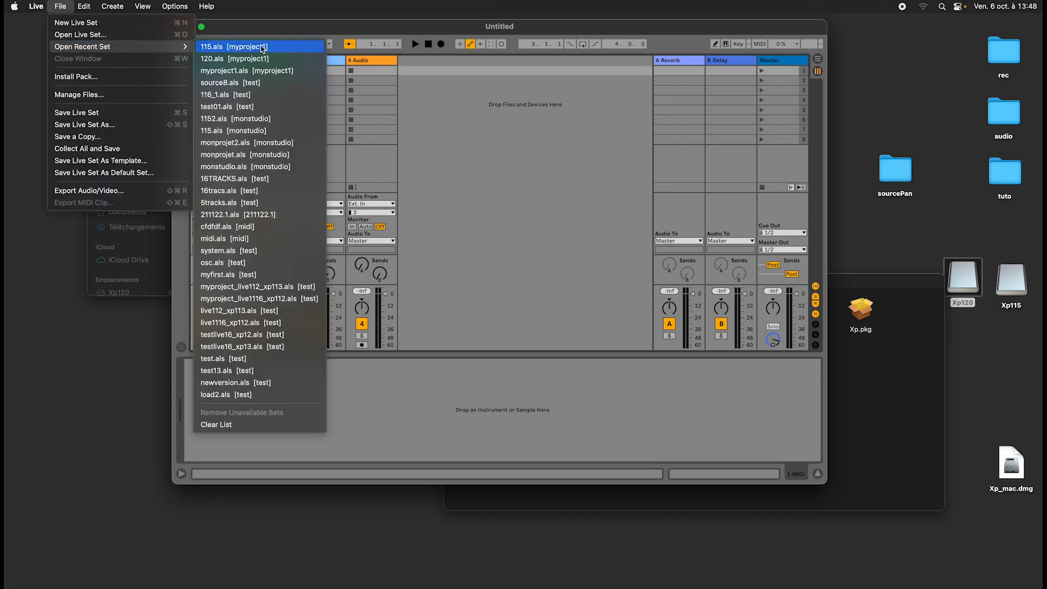
{"action": "left_click", "coordinate": [253, 26]}
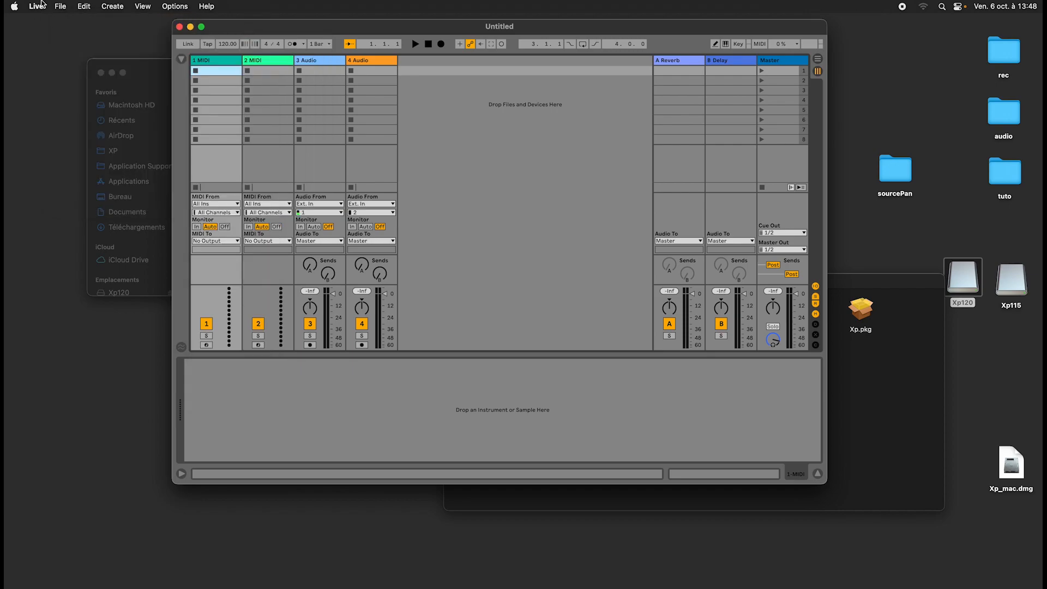
Open the recent Live set 115.als from myproject1.
{"action": "left_click", "coordinate": [64, 5]}
{"action": "mouse_move", "coordinate": [110, 48]}
{"action": "left_click", "coordinate": [219, 48]}
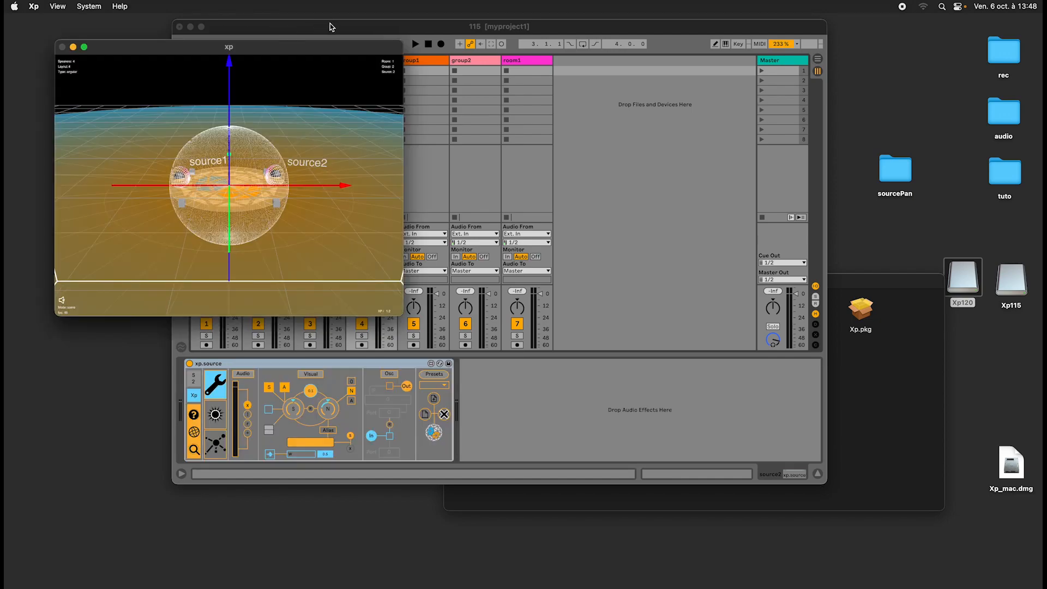
Arrange the 115 Live set and the xp visual window side by side, with Live in front.
{"action": "left_click_drag", "start_coordinate": [331, 23], "coordinate": [512, 19]}
{"action": "left_click_drag", "start_coordinate": [312, 49], "coordinate": [295, 35]}
{"action": "left_click", "coordinate": [501, 61]}
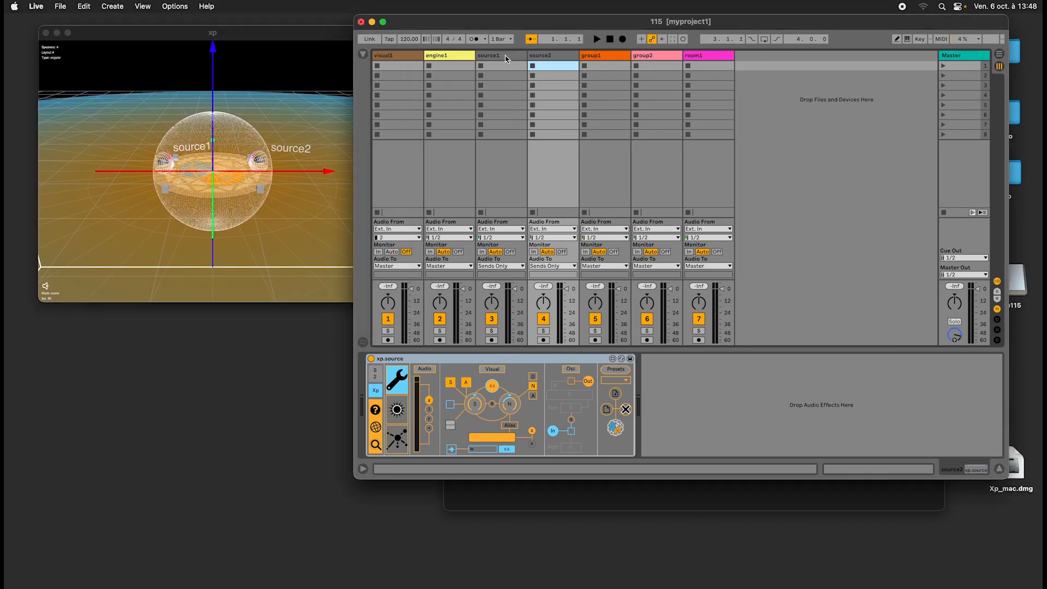
Check the version information of the xp.source device on the source1 track and close its info window.
{"action": "left_click", "coordinate": [505, 60]}
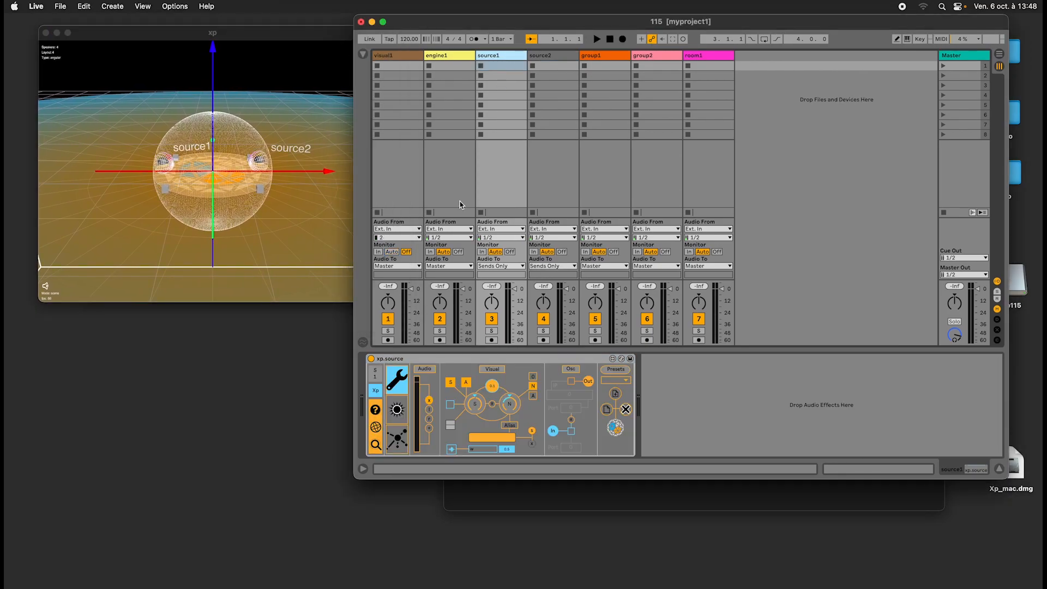
{"action": "left_click", "coordinate": [375, 408]}
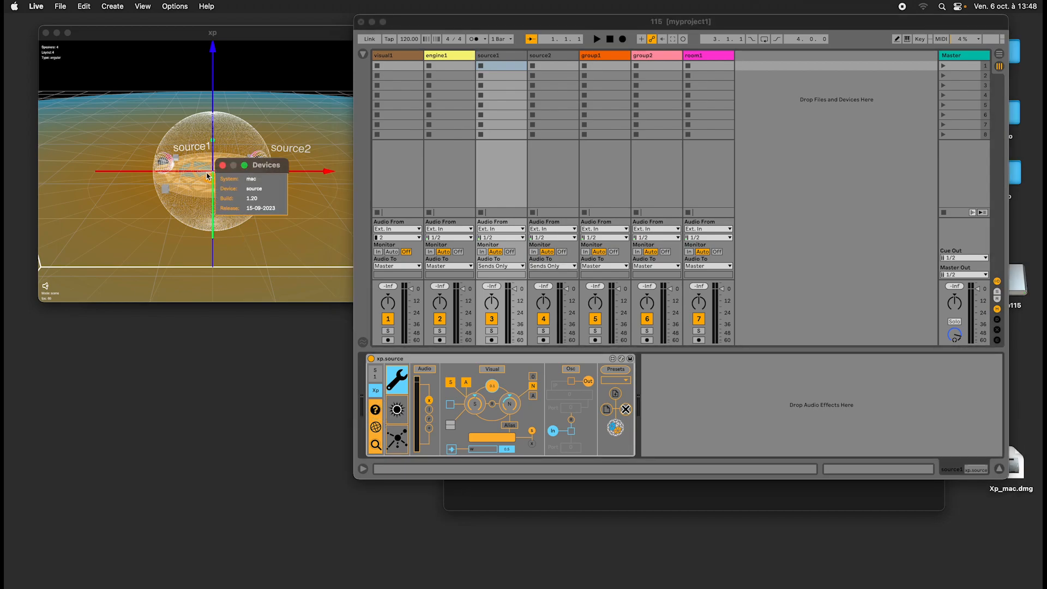
{"action": "left_click", "coordinate": [222, 166]}
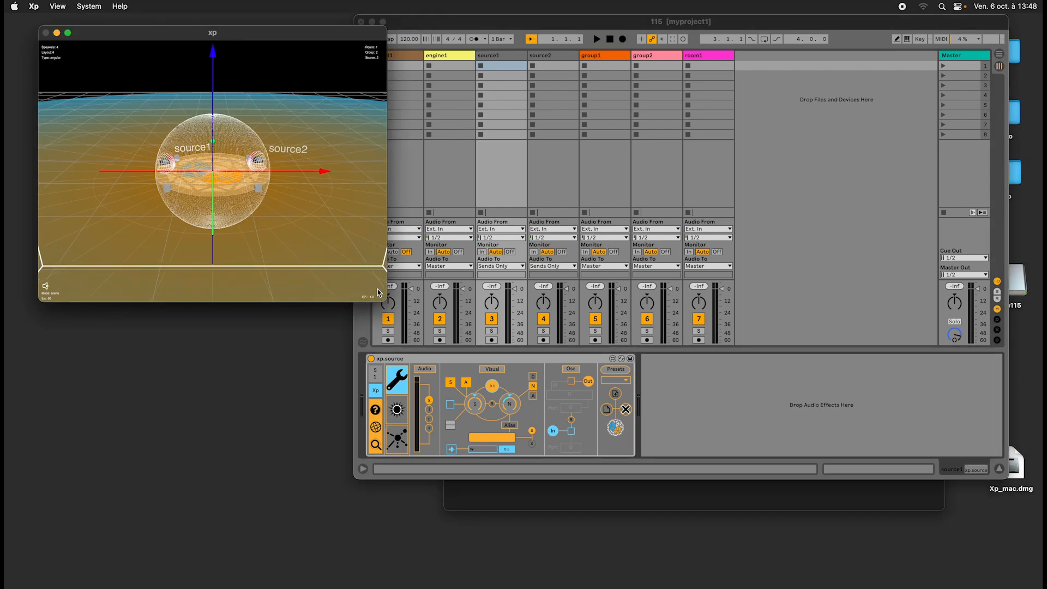
Move the Live window clear of the xp visual window so both are fully visible side by side.
{"action": "left_click", "coordinate": [499, 22]}
{"action": "left_click_drag", "start_coordinate": [520, 17], "coordinate": [535, 36]}
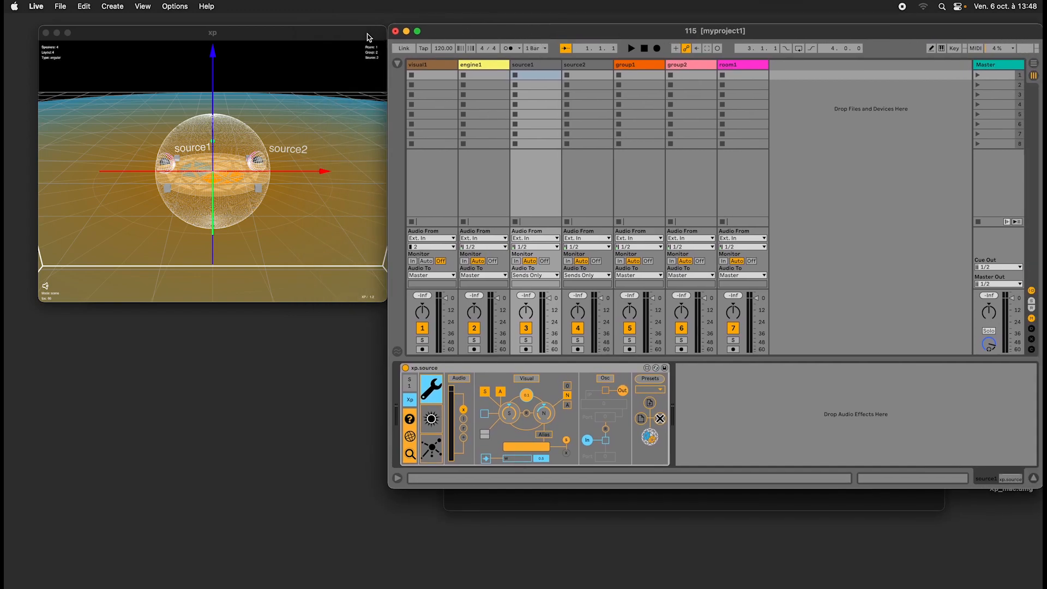
{"action": "left_click_drag", "start_coordinate": [367, 34], "coordinate": [362, 31]}
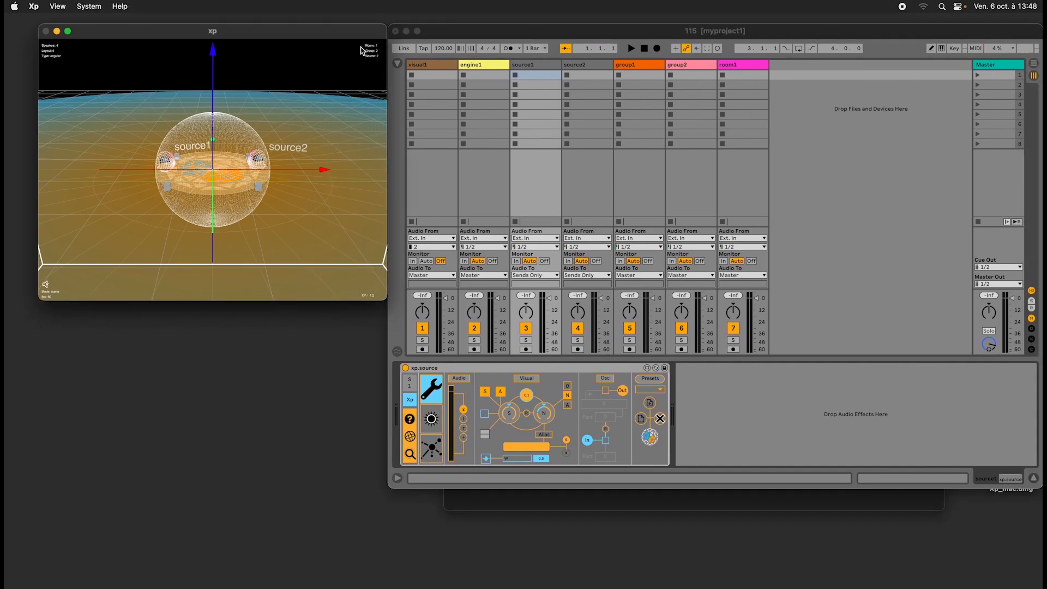
Examine the speaker sphere and both sources in the xp 3D scene from several angles and distances, finishing with a frontal view.
{"action": "scroll", "coordinate": [281, 181], "scroll_direction": "down", "scroll_amount": 5}
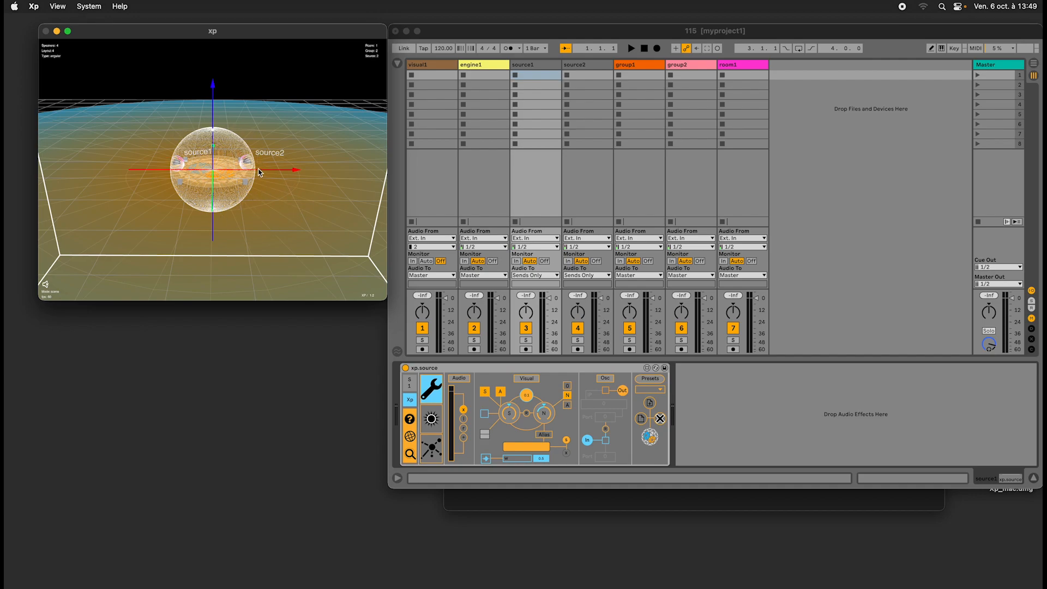
{"action": "mouse_move", "coordinate": [229, 210]}
{"action": "left_mouse_down"}
{"action": "mouse_move", "coordinate": [230, 200]}
{"action": "mouse_move", "coordinate": [231, 216]}
{"action": "left_mouse_up"}
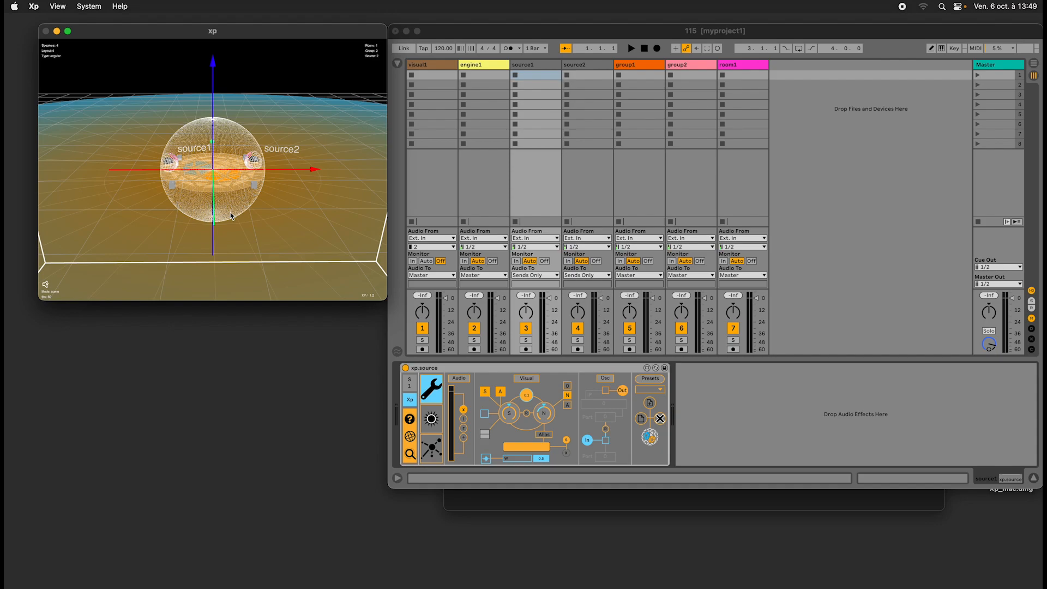
{"action": "left_click_drag", "start_coordinate": [239, 220], "coordinate": [210, 207]}
{"action": "scroll", "coordinate": [209, 198], "scroll_direction": "down", "scroll_amount": 3}
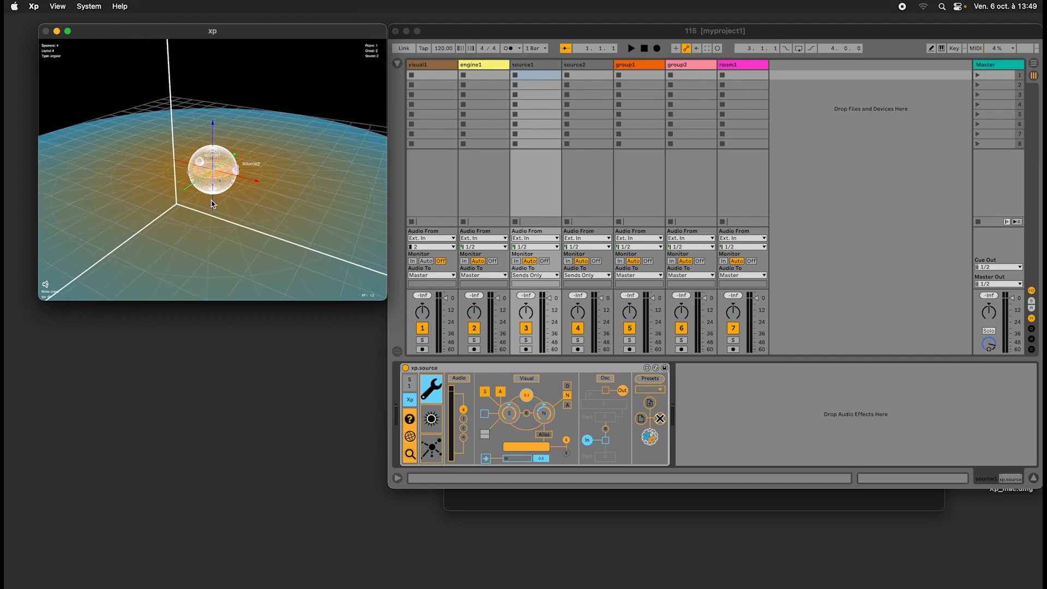
{"action": "scroll", "coordinate": [210, 207], "scroll_direction": "up", "scroll_amount": 5}
{"action": "scroll", "coordinate": [211, 215], "scroll_direction": "down", "scroll_amount": 5}
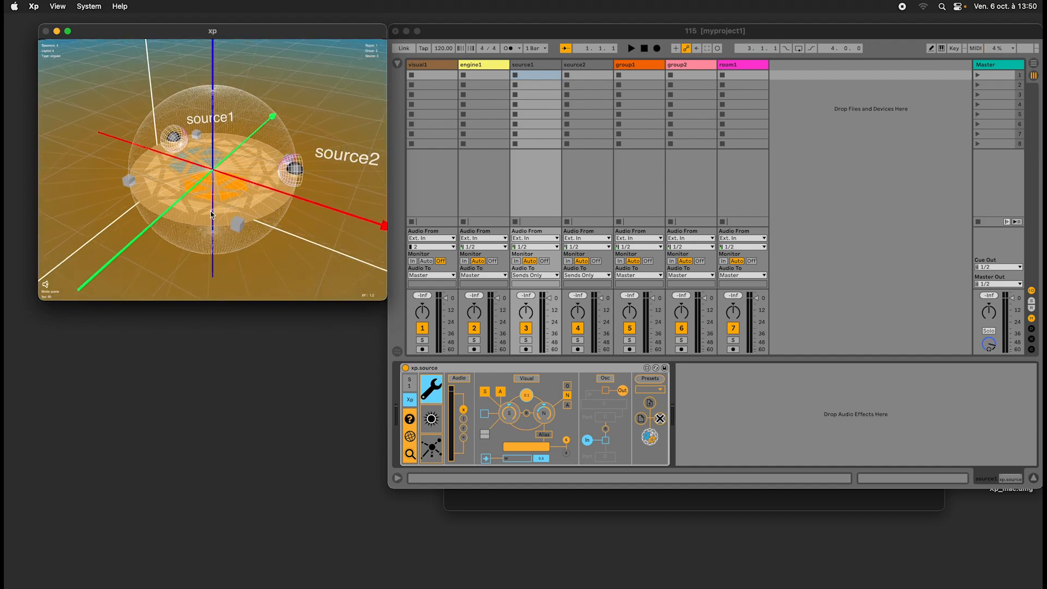
{"action": "scroll", "coordinate": [213, 213], "scroll_direction": "up", "scroll_amount": 5}
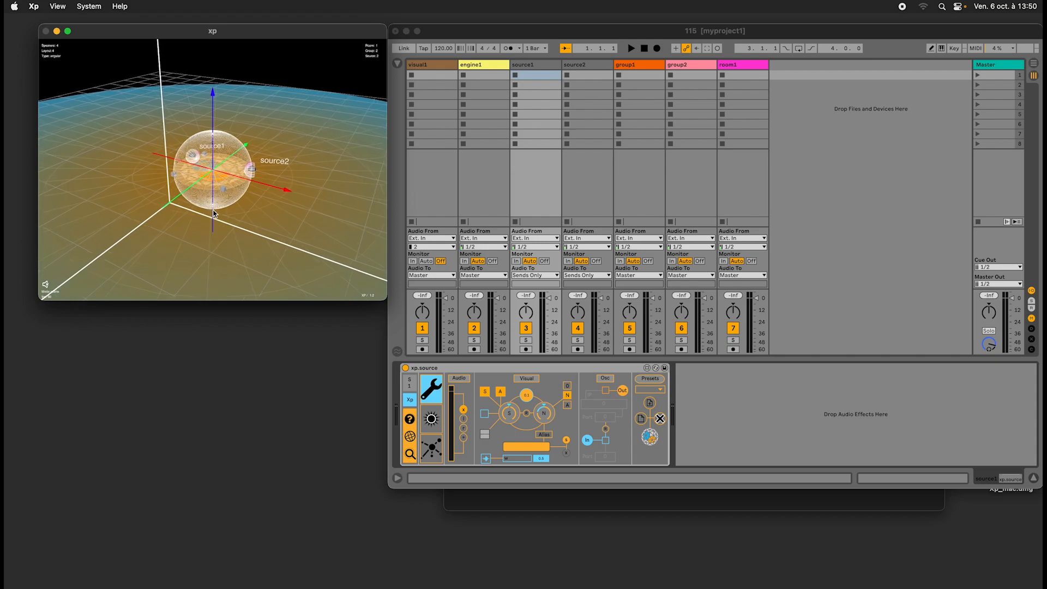
{"action": "left_click_drag", "start_coordinate": [213, 213], "coordinate": [212, 212]}
{"action": "scroll", "coordinate": [213, 212], "scroll_direction": "right", "scroll_amount": 5}
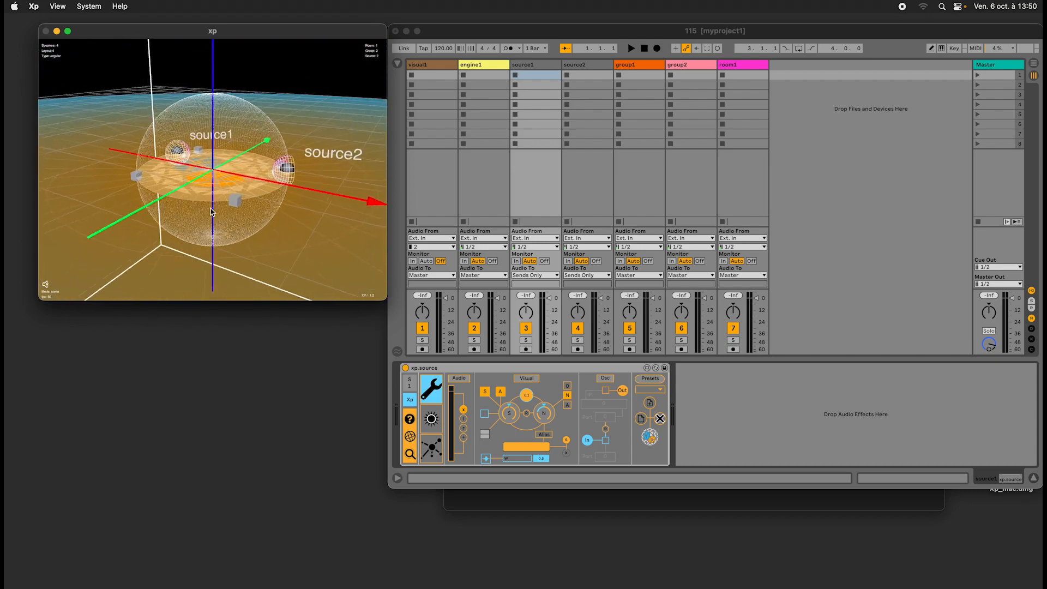
{"action": "scroll", "coordinate": [212, 212], "scroll_direction": "down", "scroll_amount": 4}
{"action": "scroll", "coordinate": [212, 212], "scroll_direction": "left", "scroll_amount": 3}
{"action": "scroll", "coordinate": [213, 212], "scroll_direction": "left", "scroll_amount": 4}
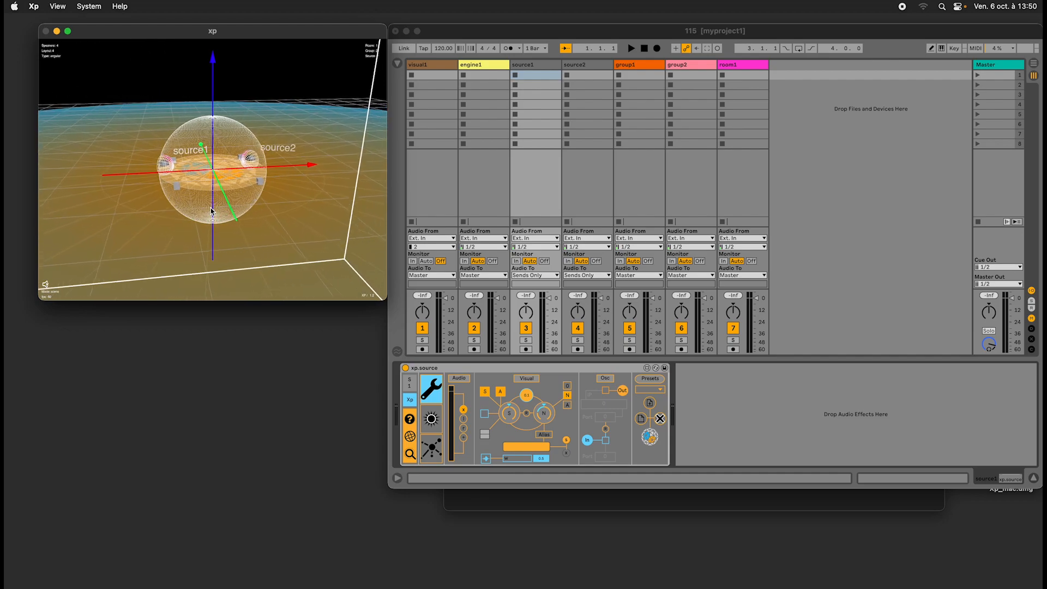
{"action": "scroll", "coordinate": [213, 211], "scroll_direction": "right", "scroll_amount": 3}
{"action": "scroll", "coordinate": [212, 207], "scroll_direction": "left", "scroll_amount": 1}
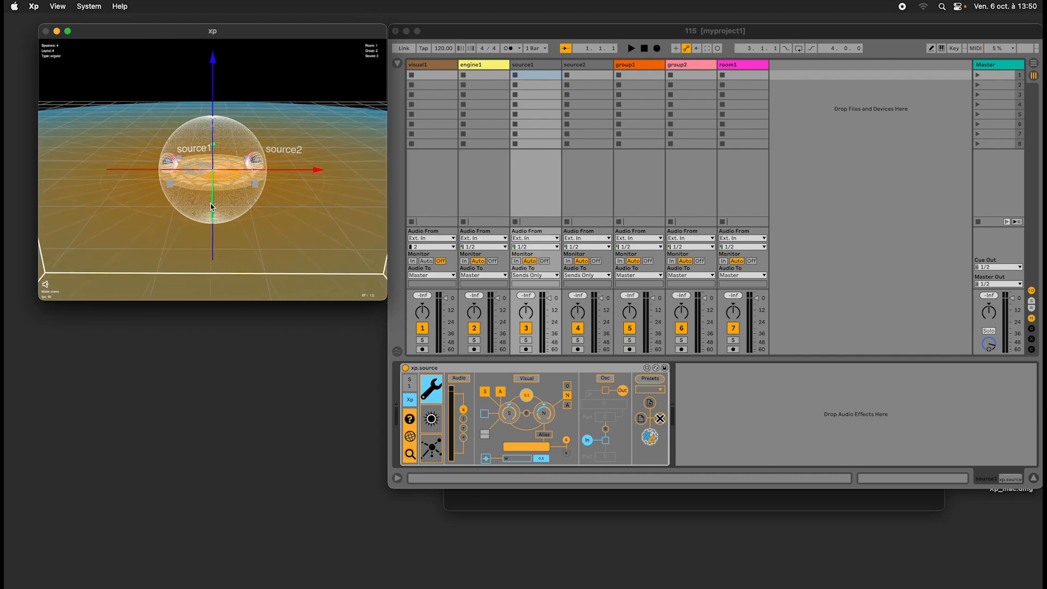
{"action": "scroll", "coordinate": [210, 206], "scroll_direction": "up", "scroll_amount": 5}
{"action": "scroll", "coordinate": [213, 208], "scroll_direction": "down", "scroll_amount": 4}
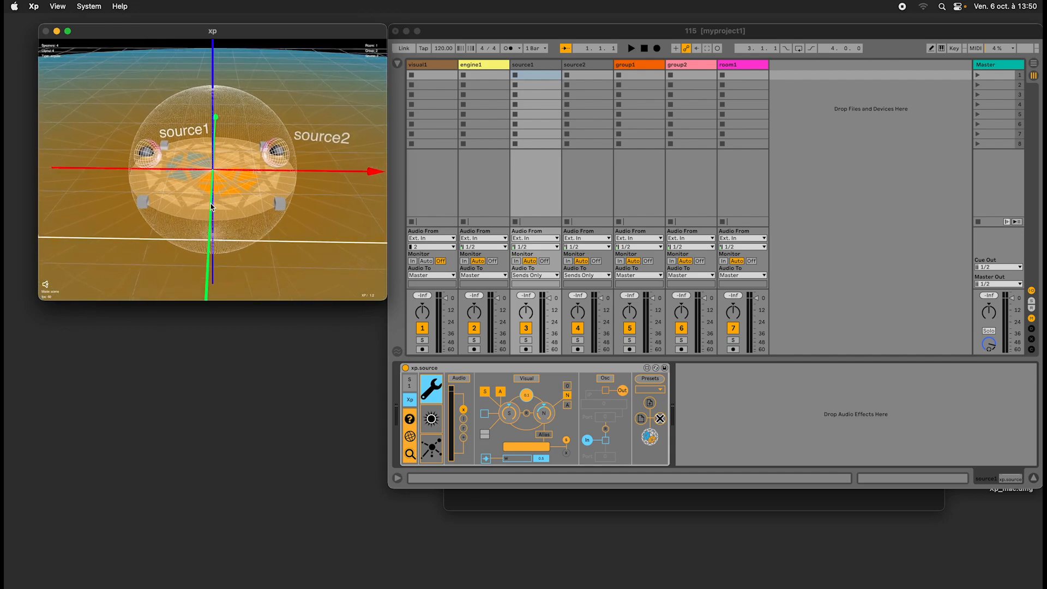
{"action": "scroll", "coordinate": [213, 207], "scroll_direction": "left", "scroll_amount": 2}
{"action": "scroll", "coordinate": [212, 207], "scroll_direction": "right", "scroll_amount": 1}
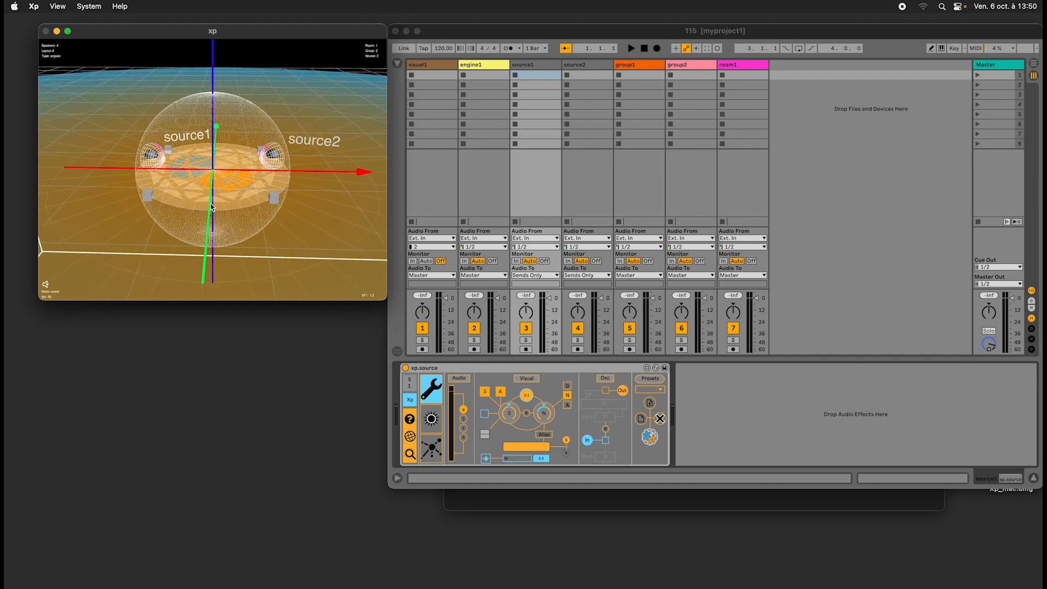
{"action": "scroll", "coordinate": [212, 207], "scroll_direction": "right", "scroll_amount": 2}
{"action": "scroll", "coordinate": [212, 207], "scroll_direction": "left", "scroll_amount": 7}
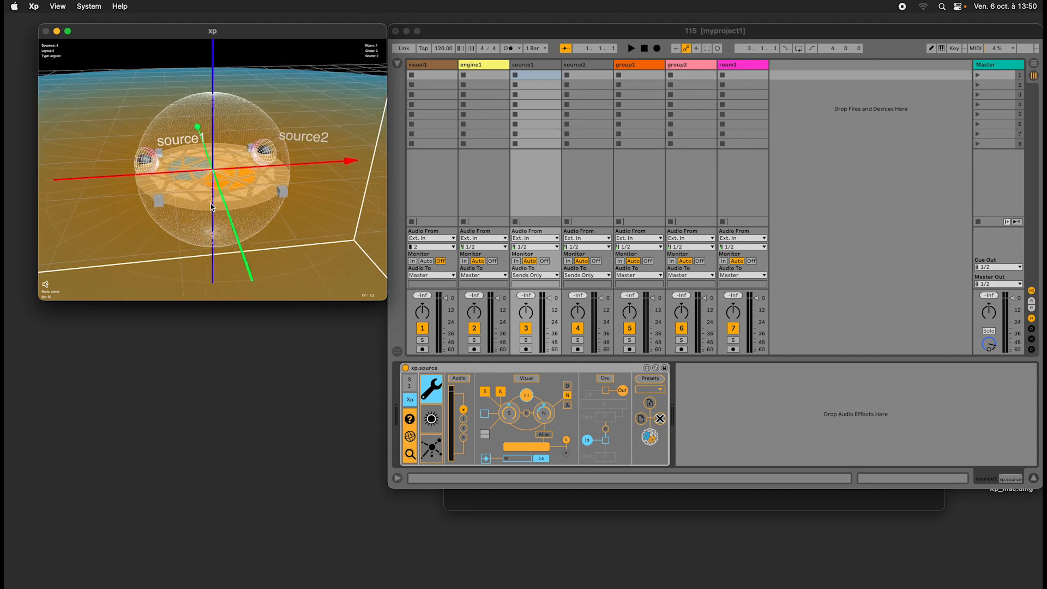
{"action": "scroll", "coordinate": [213, 207], "scroll_direction": "right", "scroll_amount": 7}
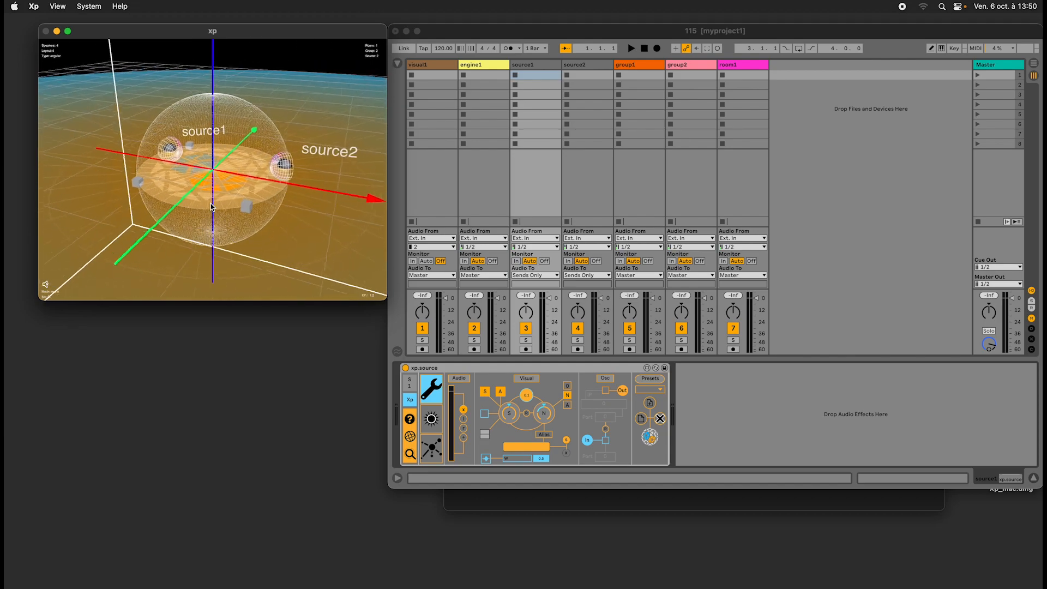
{"action": "scroll", "coordinate": [212, 207], "scroll_direction": "right", "scroll_amount": 4}
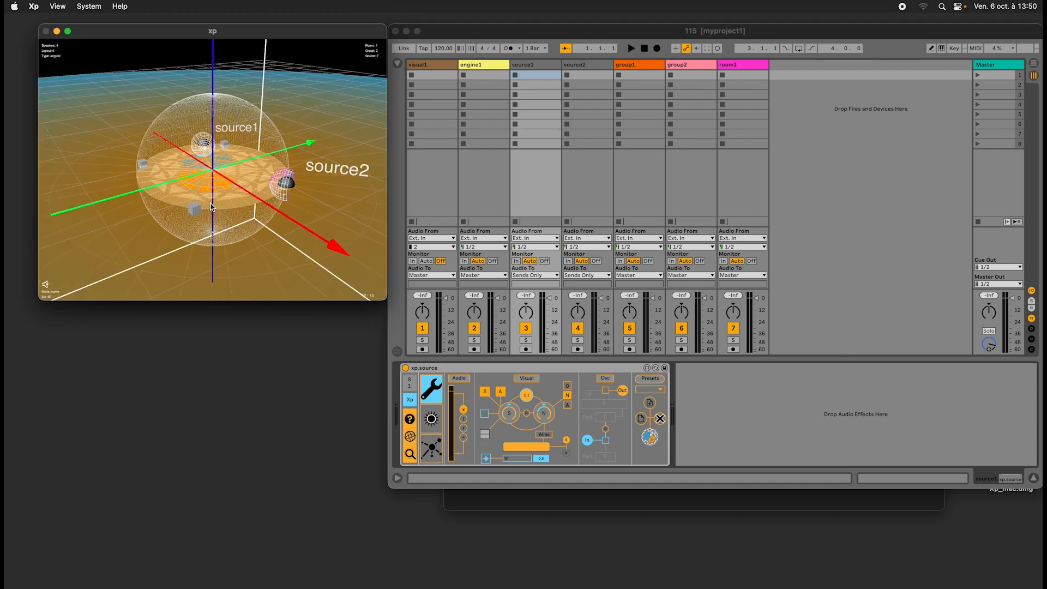
{"action": "scroll", "coordinate": [213, 207], "scroll_direction": "up", "scroll_amount": 5}
{"action": "scroll", "coordinate": [213, 208], "scroll_direction": "down", "scroll_amount": 3}
{"action": "scroll", "coordinate": [212, 207], "scroll_direction": "left", "scroll_amount": 4}
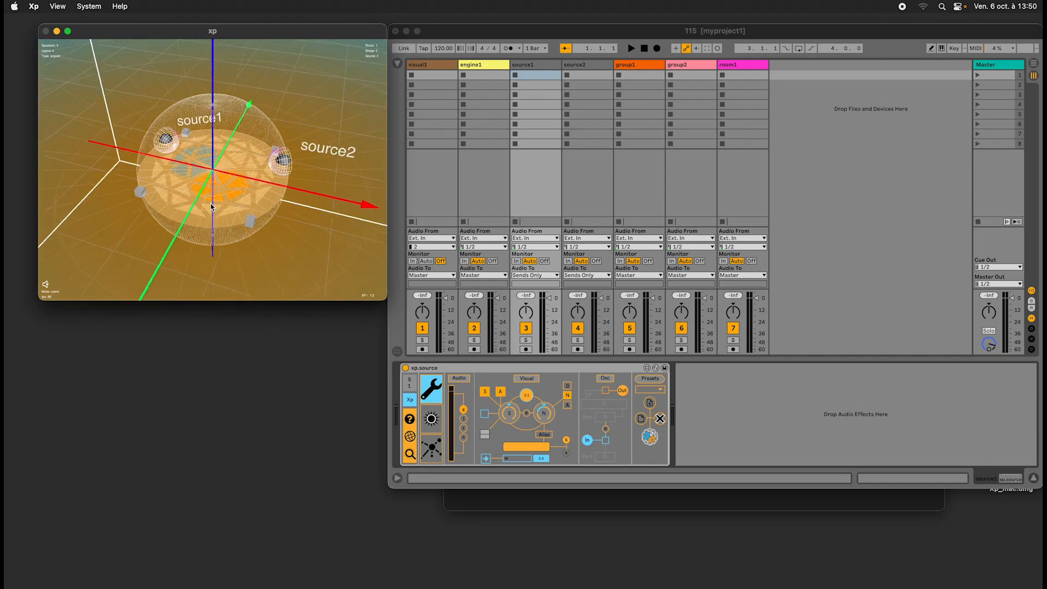
{"action": "scroll", "coordinate": [213, 207], "scroll_direction": "left", "scroll_amount": 4}
{"action": "scroll", "coordinate": [212, 207], "scroll_direction": "right", "scroll_amount": 3}
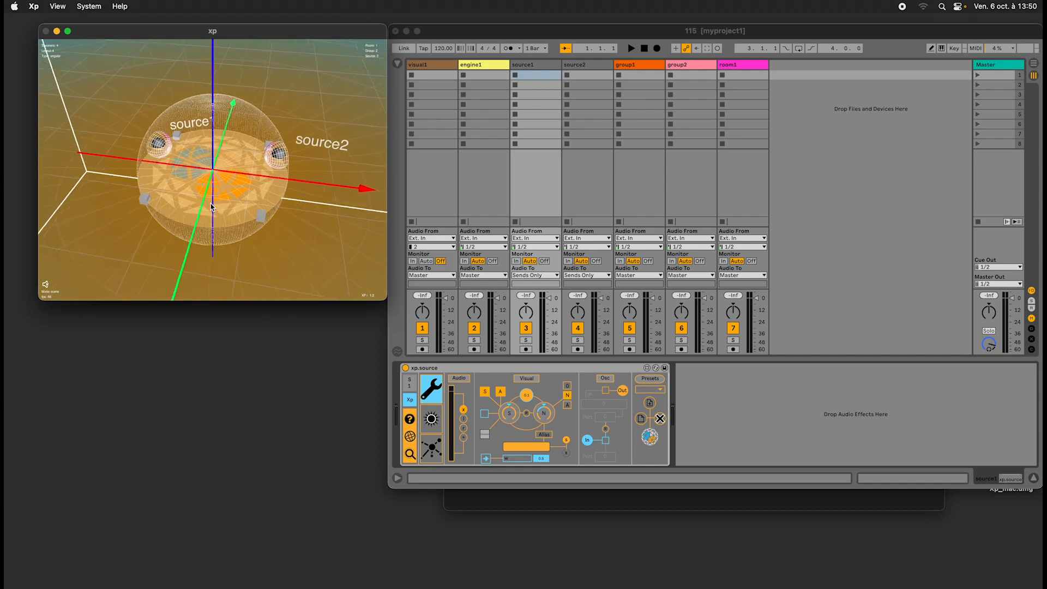
{"action": "scroll", "coordinate": [212, 207], "scroll_direction": "right", "scroll_amount": 4}
{"action": "scroll", "coordinate": [212, 207], "scroll_direction": "down", "scroll_amount": 4}
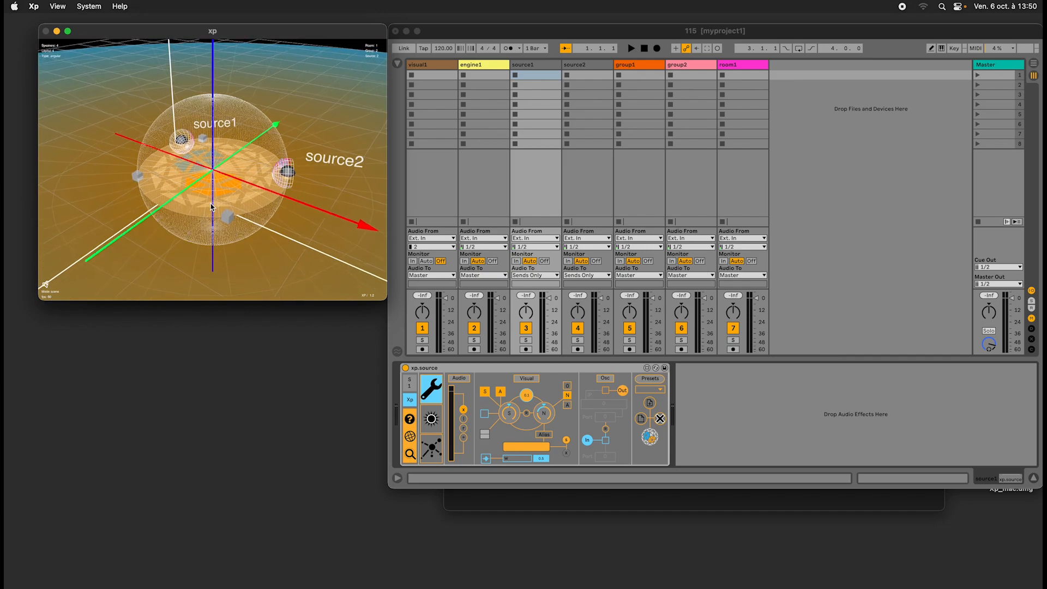
{"action": "left_click_drag", "start_coordinate": [213, 206], "coordinate": [237, 209]}
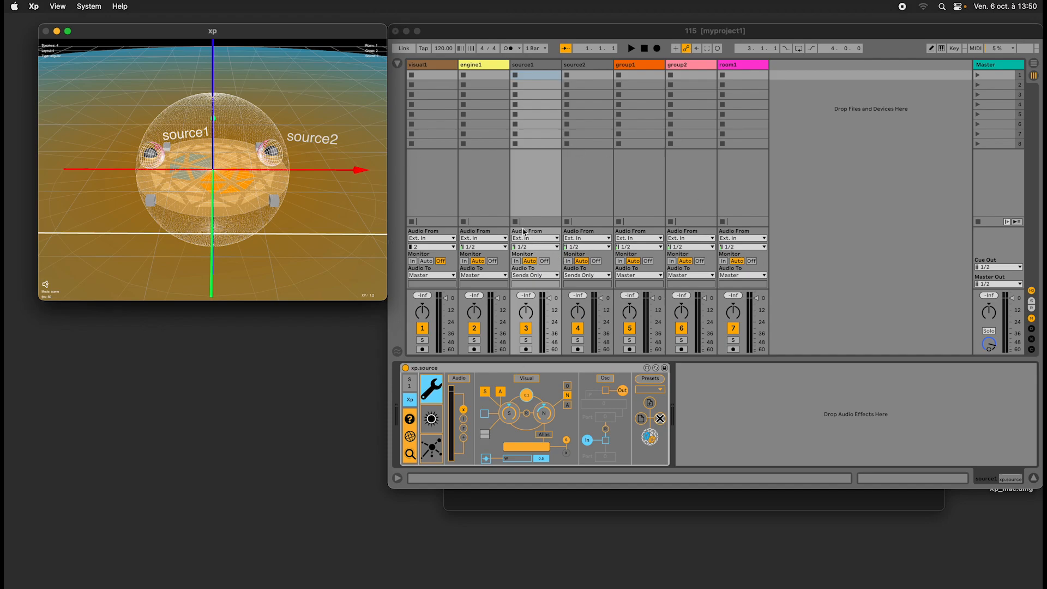
{"action": "left_click_drag", "start_coordinate": [479, 39], "coordinate": [482, 39]}
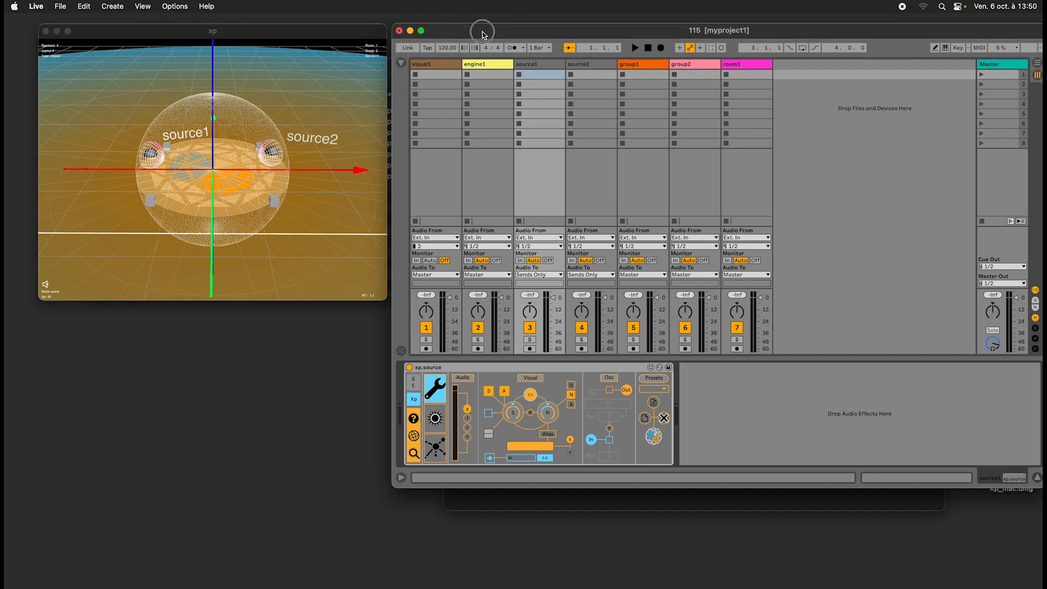
{"action": "left_click", "coordinate": [348, 34]}
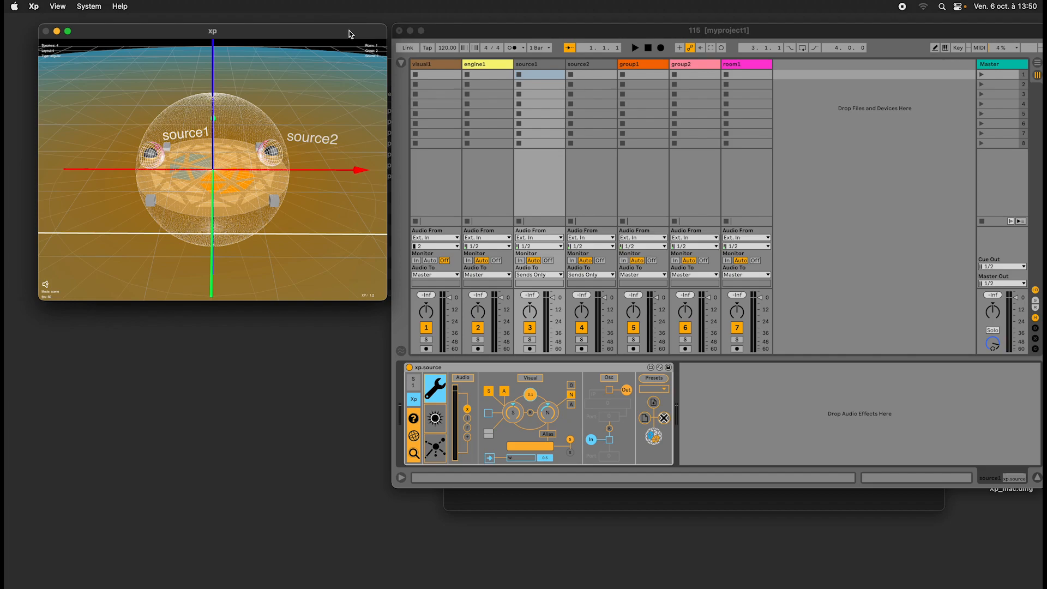
{"action": "key", "text": "XF86AudioRaiseVolume"}
Inspect the Xp devices on the source1, source2, group1, group2 and room1 tracks in Live, ending on source1.
{"action": "left_click", "coordinate": [552, 64]}
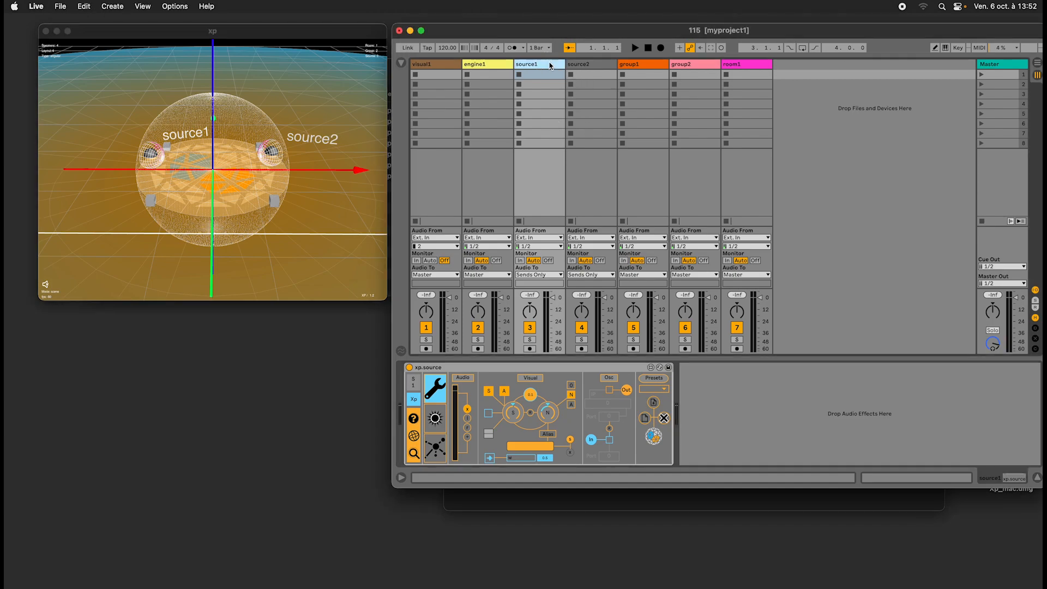
{"action": "left_click", "coordinate": [602, 64]}
{"action": "left_click", "coordinate": [649, 65]}
{"action": "left_click", "coordinate": [701, 64]}
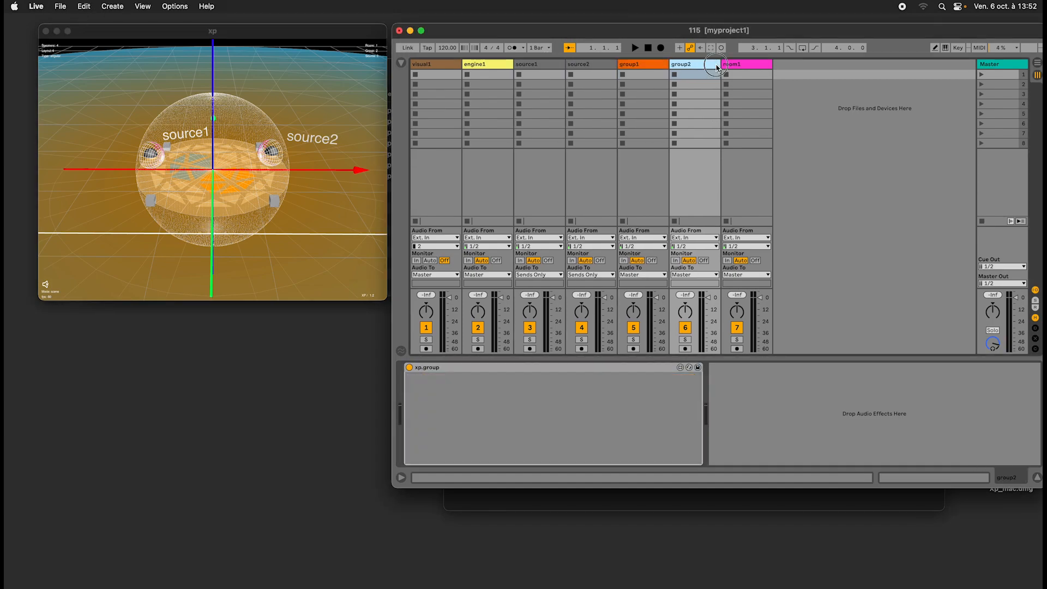
{"action": "left_click", "coordinate": [758, 65]}
{"action": "left_click", "coordinate": [704, 64]}
{"action": "left_click", "coordinate": [637, 64]}
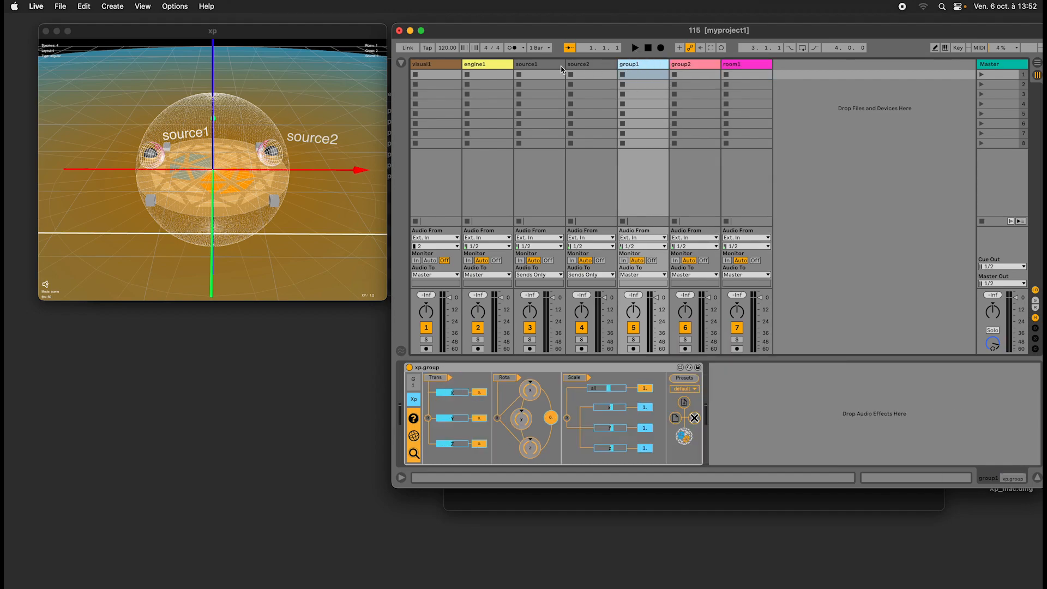
{"action": "left_click", "coordinate": [561, 64]}
{"action": "left_click", "coordinate": [593, 63]}
{"action": "left_click", "coordinate": [534, 66]}
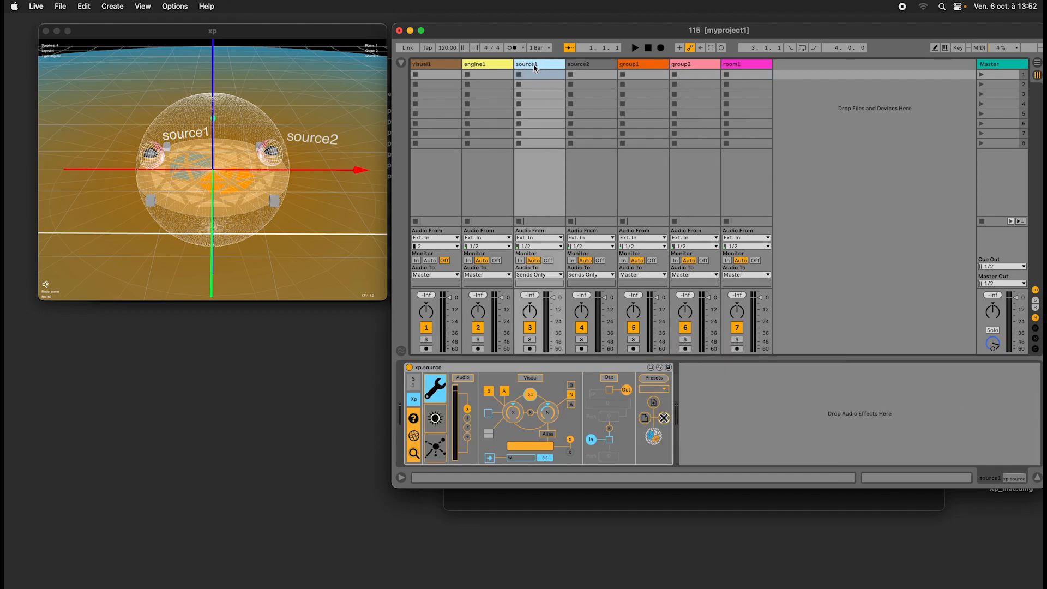
Compare the xp.source devices on source1 and source2 with the xp.group devices on group1 and group2.
{"action": "left_click", "coordinate": [602, 65]}
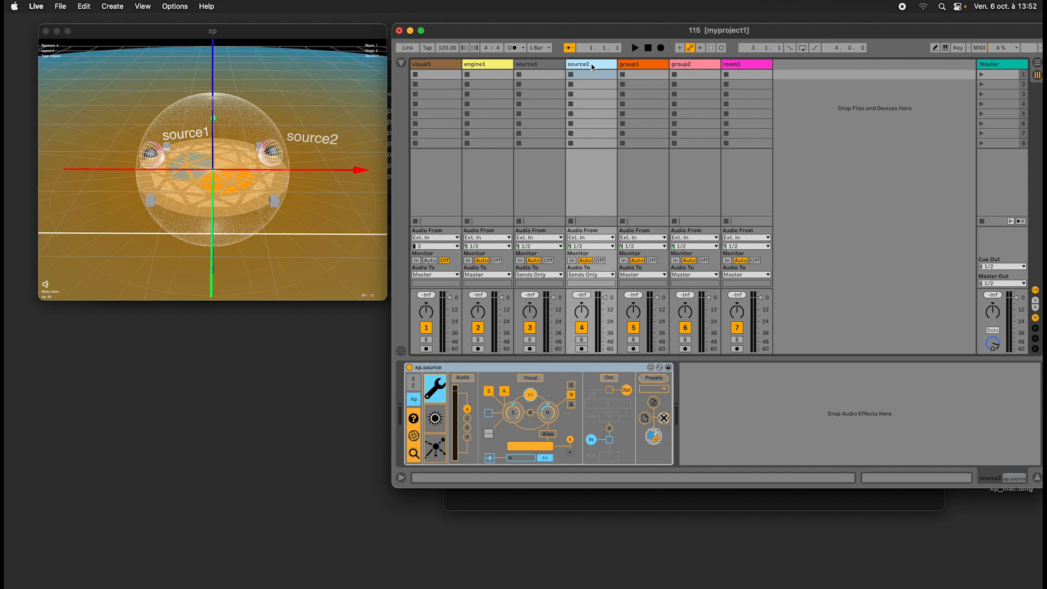
{"action": "left_click", "coordinate": [657, 66]}
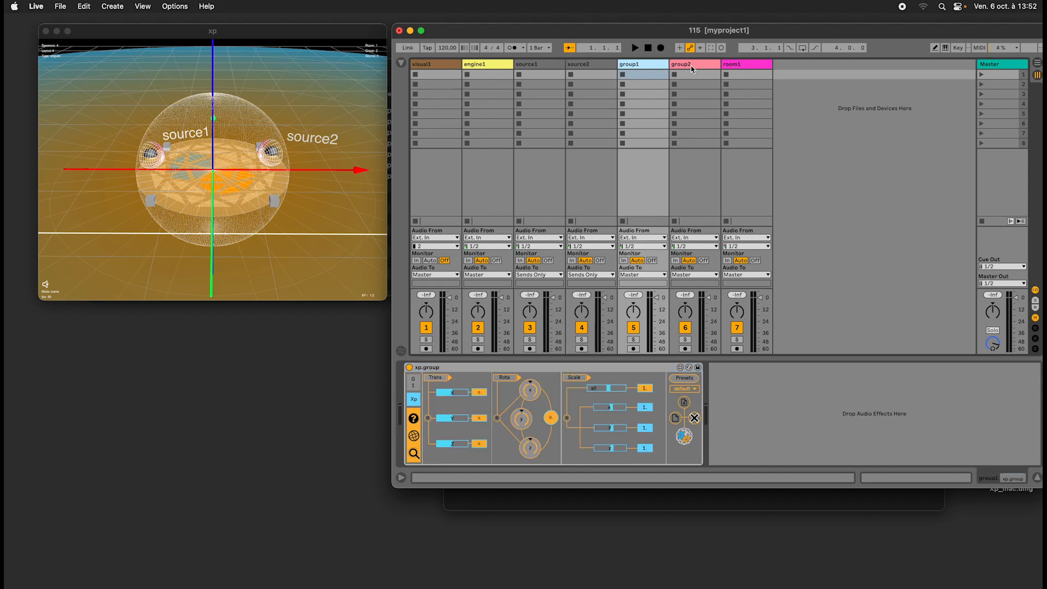
{"action": "left_click", "coordinate": [690, 66]}
{"action": "left_click", "coordinate": [632, 66]}
{"action": "left_click_drag", "start_coordinate": [619, 28], "coordinate": [615, 29]}
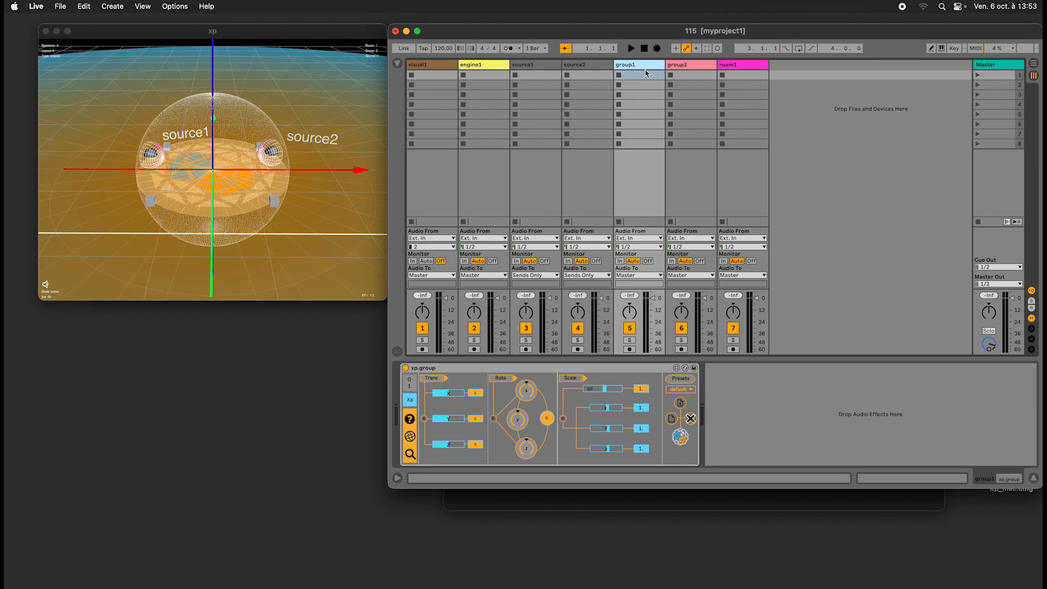
{"action": "left_click", "coordinate": [684, 66]}
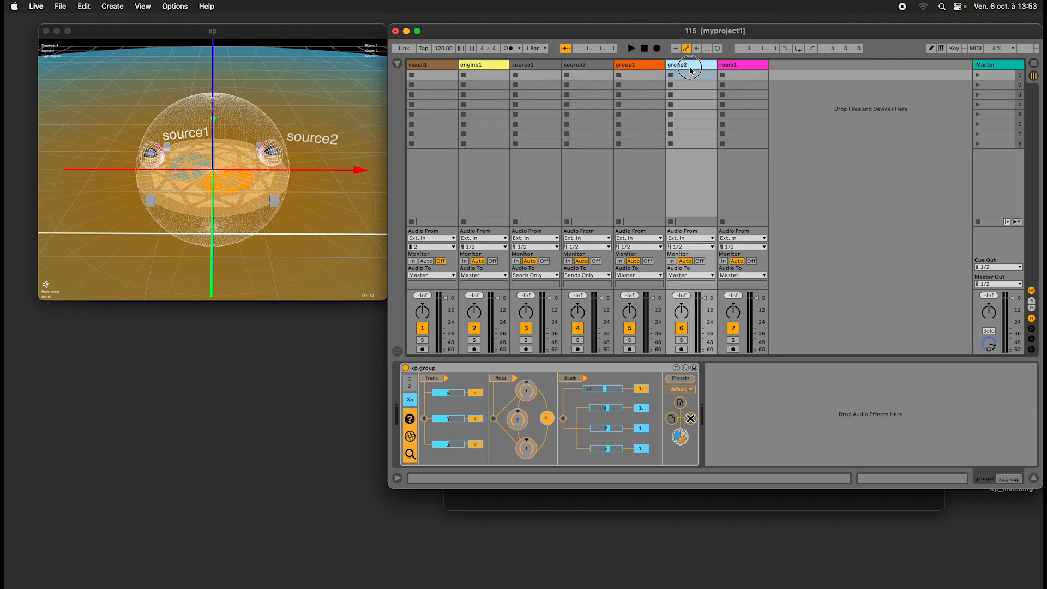
{"action": "left_click", "coordinate": [643, 67]}
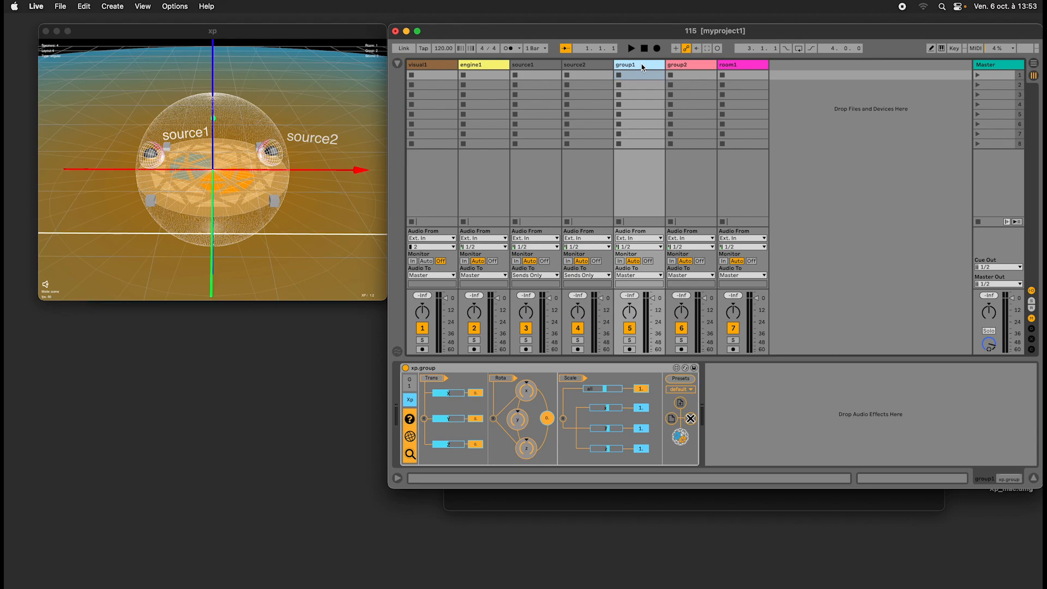
{"action": "left_click", "coordinate": [594, 65]}
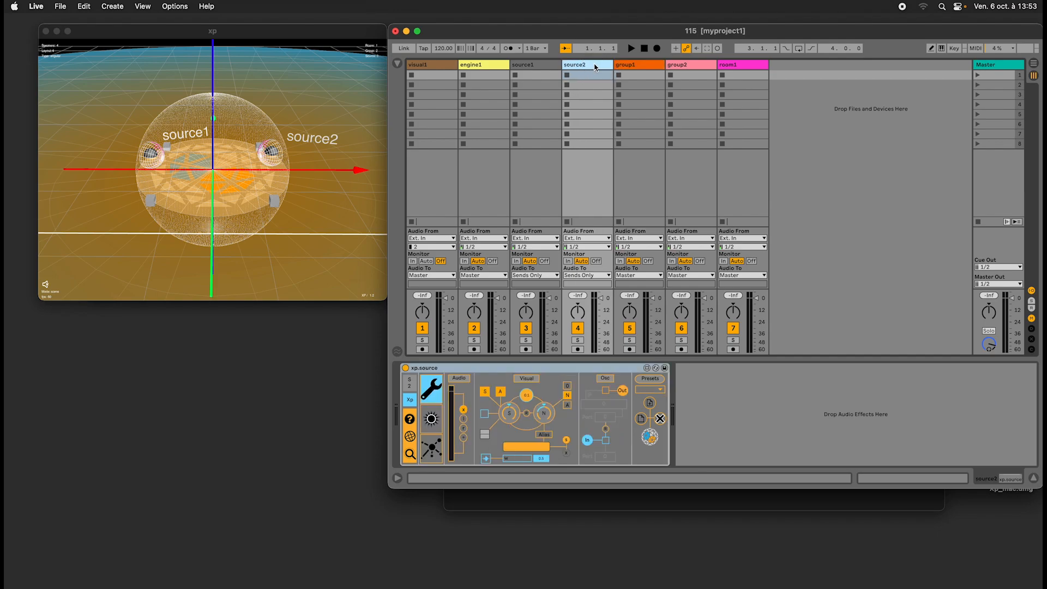
{"action": "left_click", "coordinate": [545, 66]}
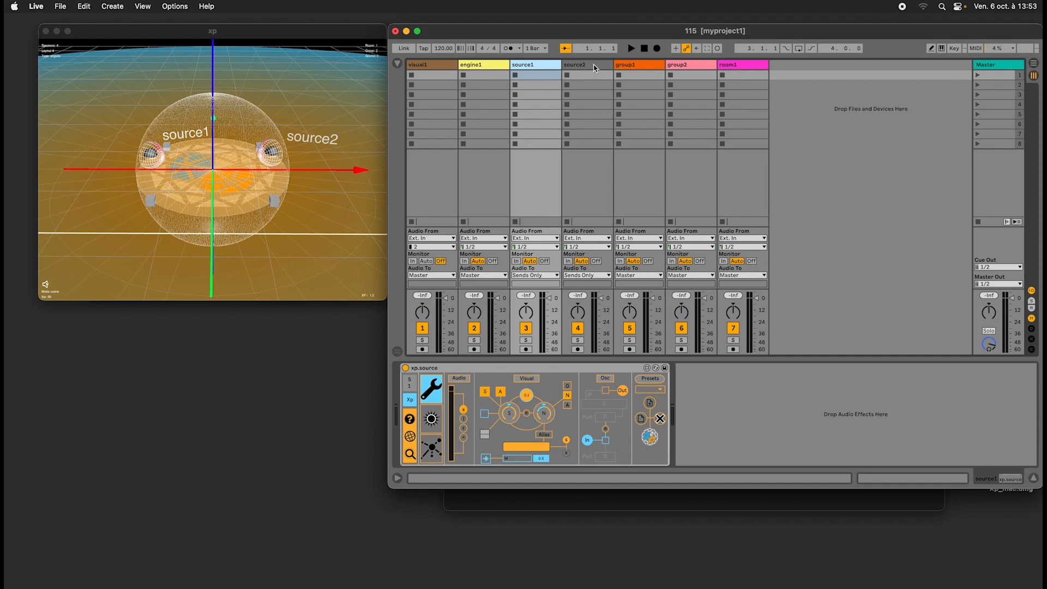
Show the source parameters of the xp.source device on source1 and nudge its azimuth slightly.
{"action": "left_click", "coordinate": [594, 66]}
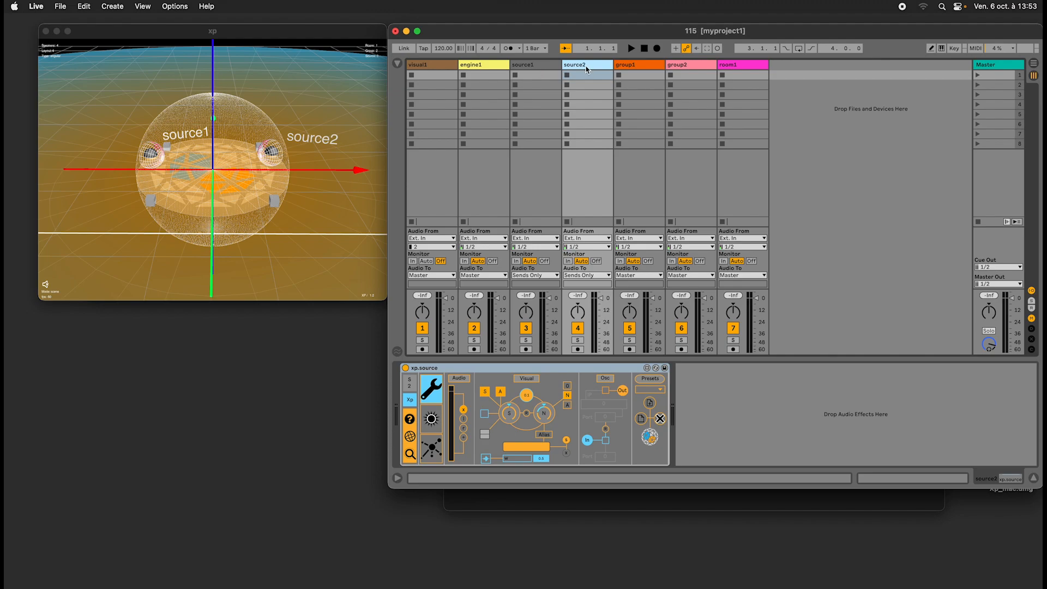
{"action": "left_click", "coordinate": [542, 66]}
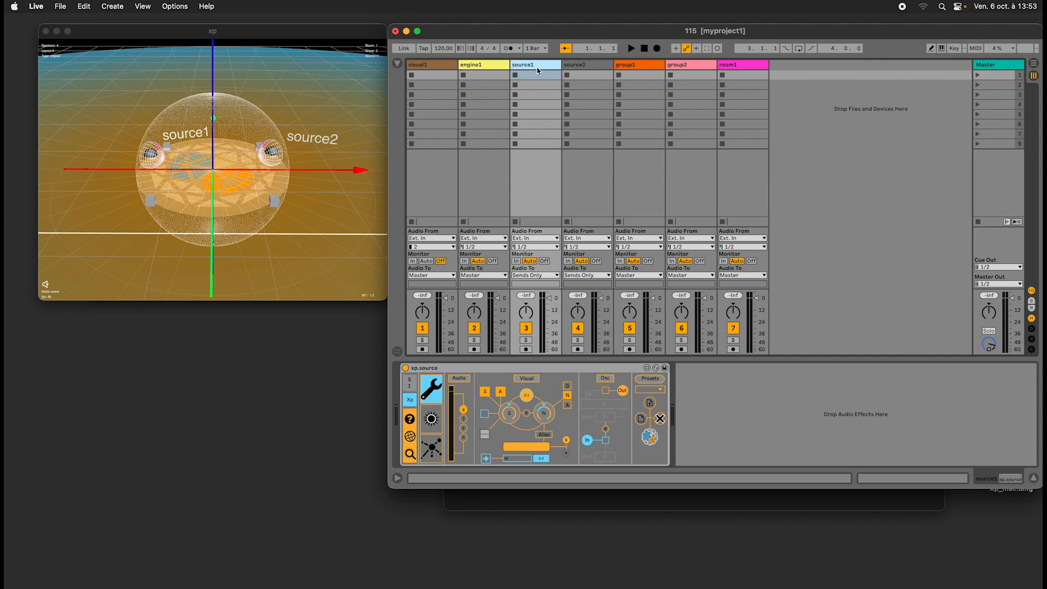
{"action": "left_click", "coordinate": [442, 424]}
{"action": "mouse_move", "coordinate": [480, 399]}
{"action": "left_mouse_down"}
{"action": "mouse_move", "coordinate": [484, 374]}
{"action": "mouse_move", "coordinate": [480, 398]}
{"action": "left_mouse_up"}
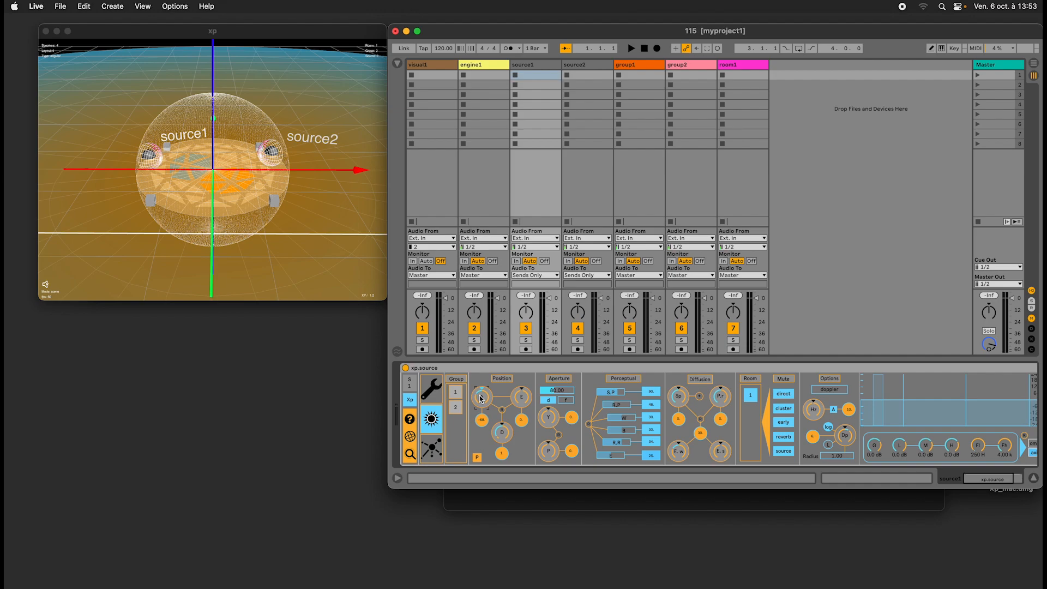
Delete the room1 track and check how this affects the xp.engine configuration on engine1 and the device on source1.
{"action": "left_click", "coordinate": [495, 68]}
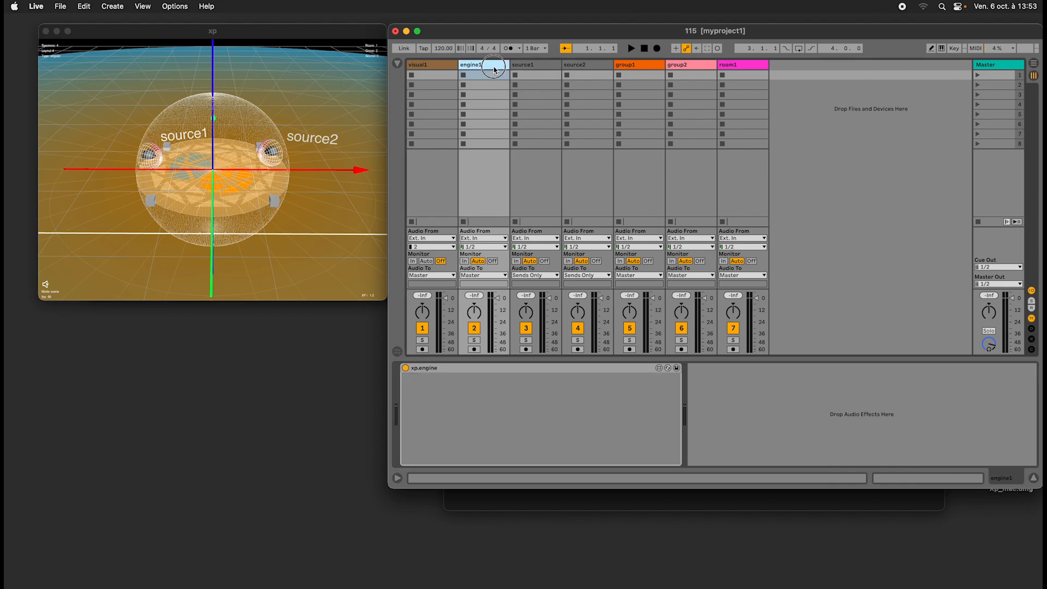
{"action": "left_click", "coordinate": [375, 62]}
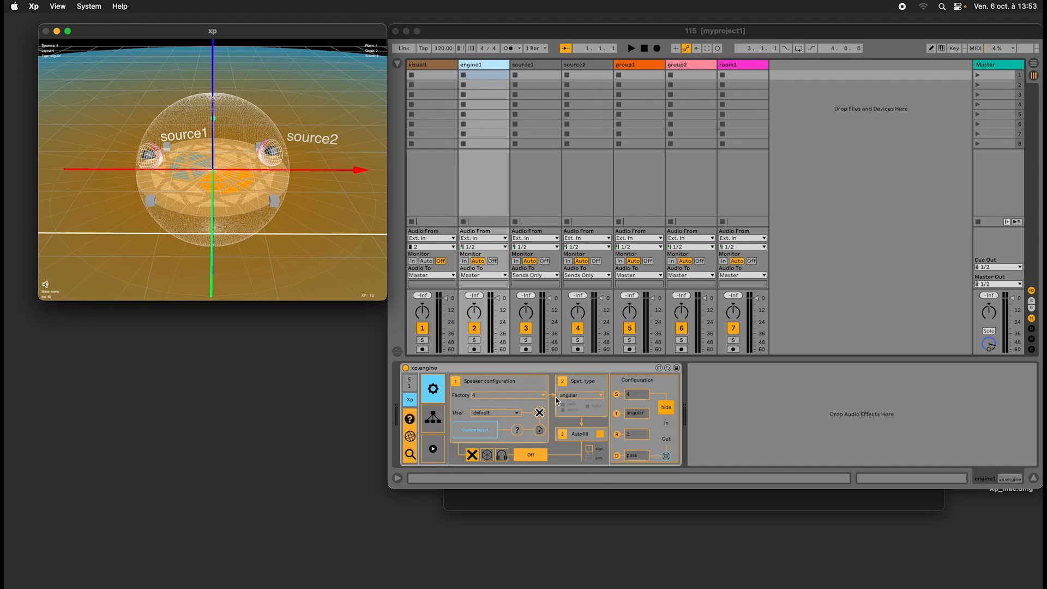
{"action": "left_click", "coordinate": [752, 68]}
{"action": "left_click", "coordinate": [751, 67]}
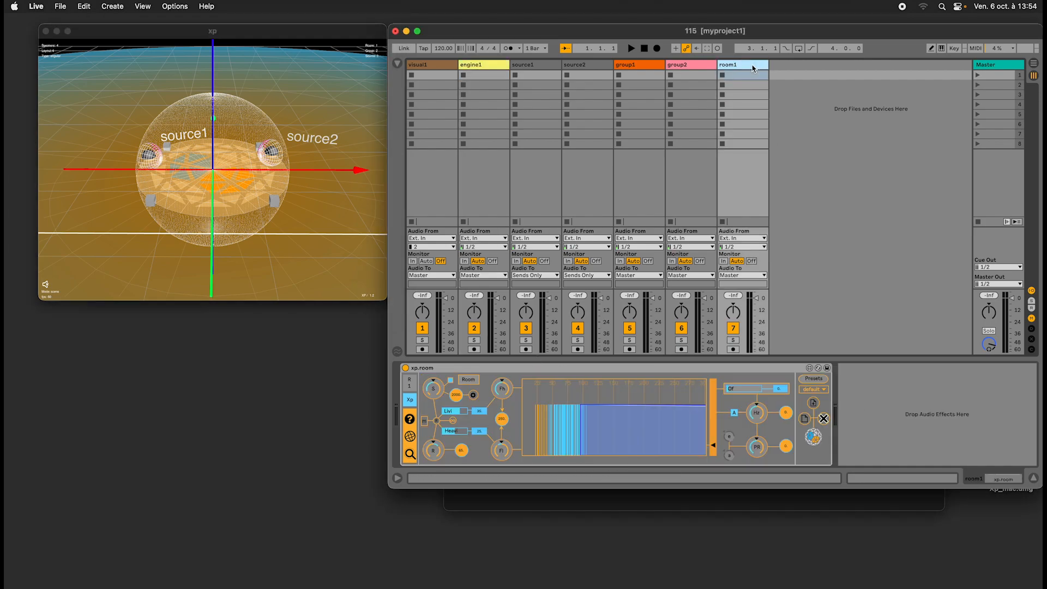
{"action": "key", "text": "Delete"}
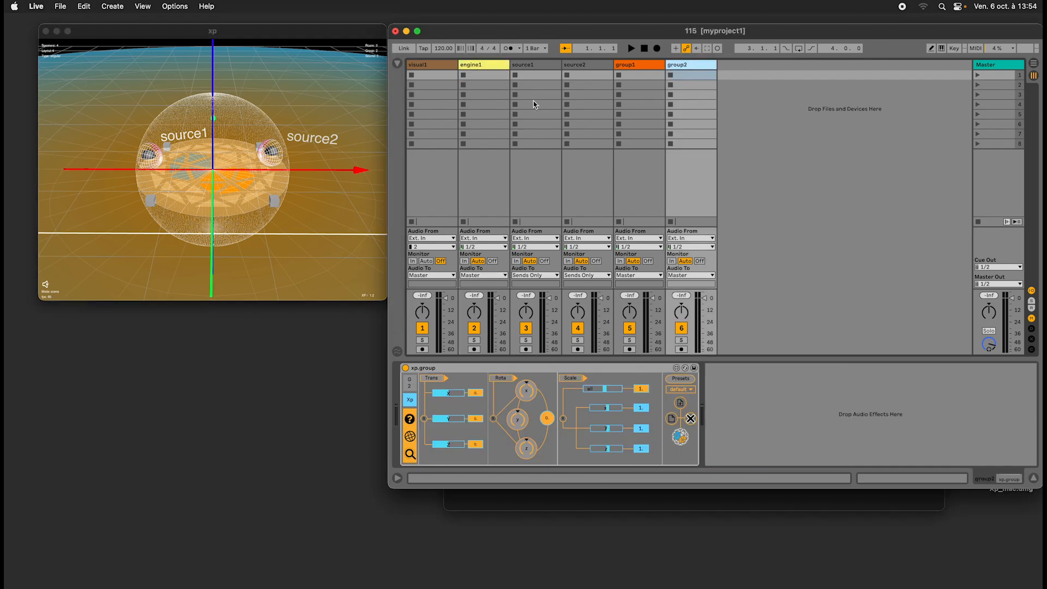
{"action": "left_click", "coordinate": [490, 75]}
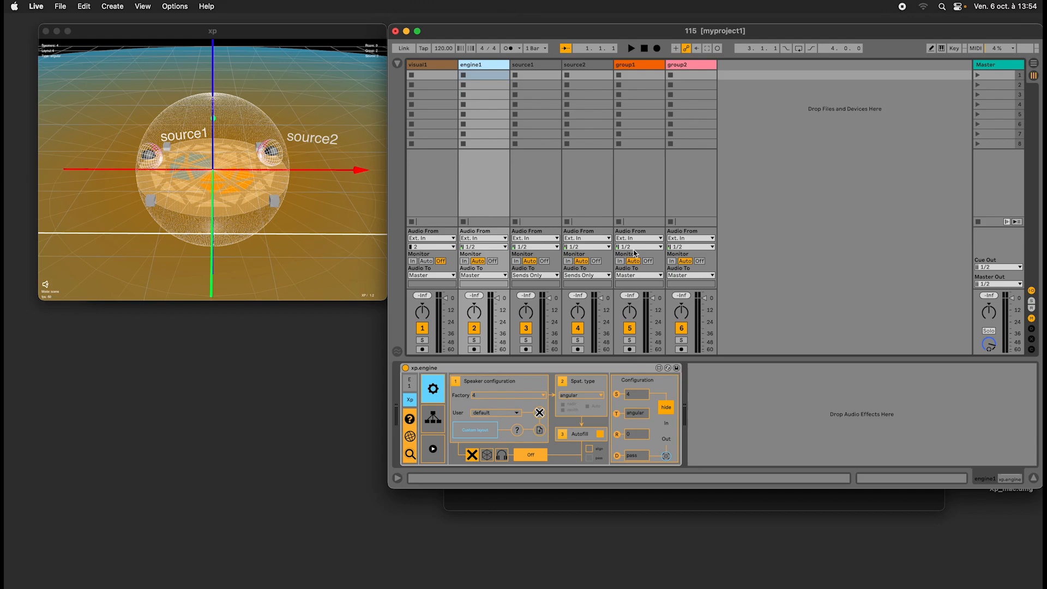
{"action": "left_click", "coordinate": [545, 66]}
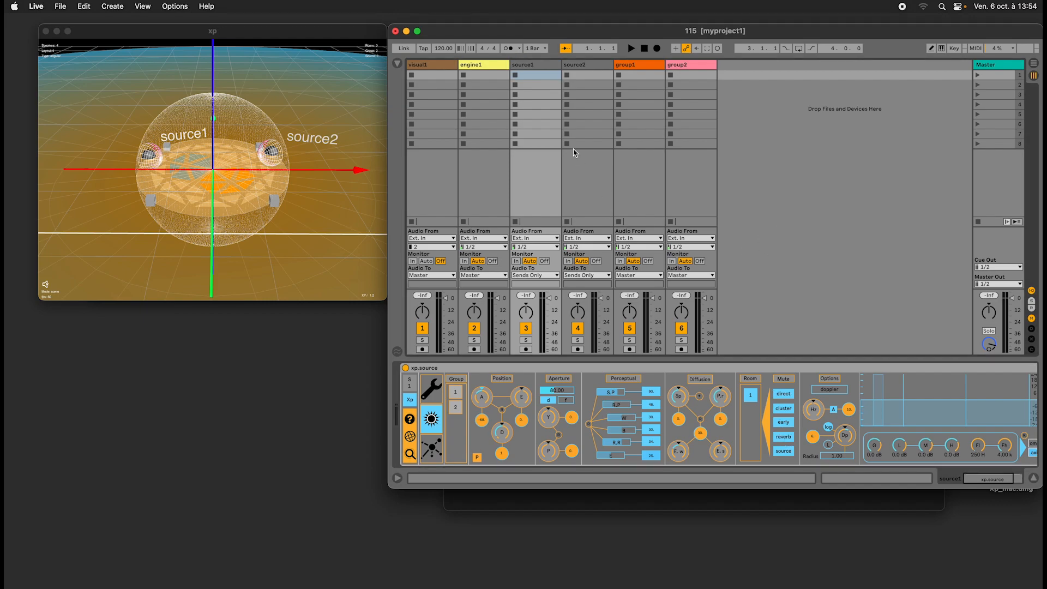
Reposition the Live window and the xp visual window so they sit side by side without overlapping.
{"action": "left_click", "coordinate": [299, 34]}
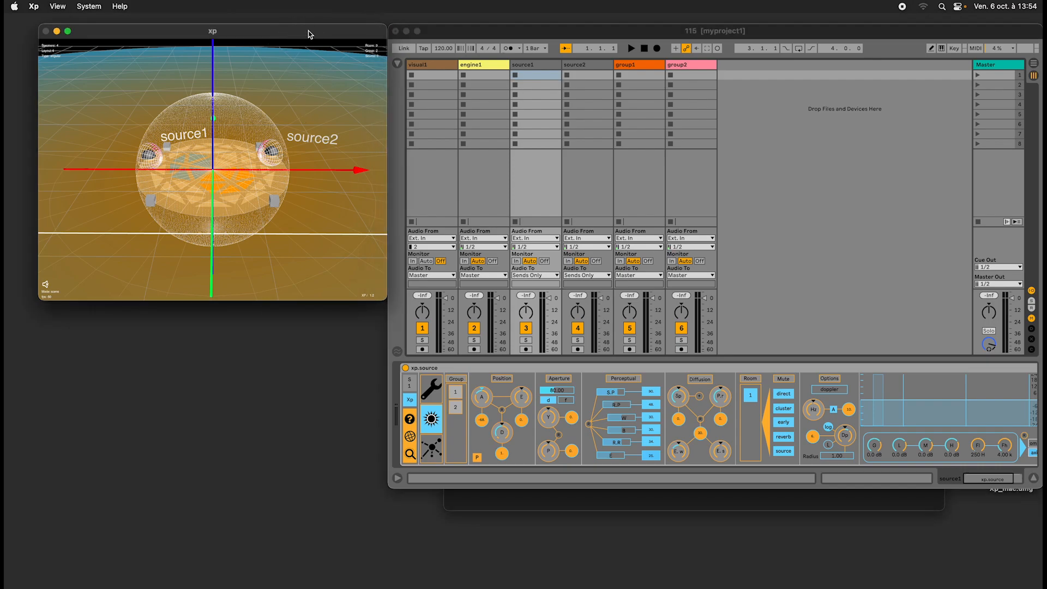
{"action": "left_click_drag", "start_coordinate": [453, 36], "coordinate": [473, 24]}
{"action": "left_click_drag", "start_coordinate": [364, 29], "coordinate": [342, 30]}
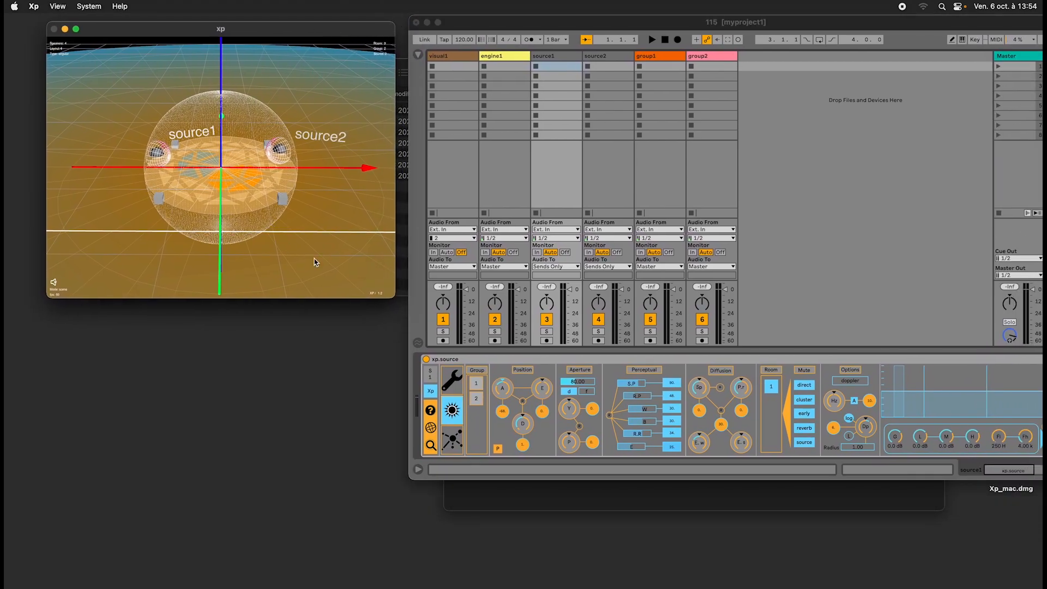
Show Xp's Osc Speed limiter settings and place their window below the xp visual window.
{"action": "left_click", "coordinate": [30, 6]}
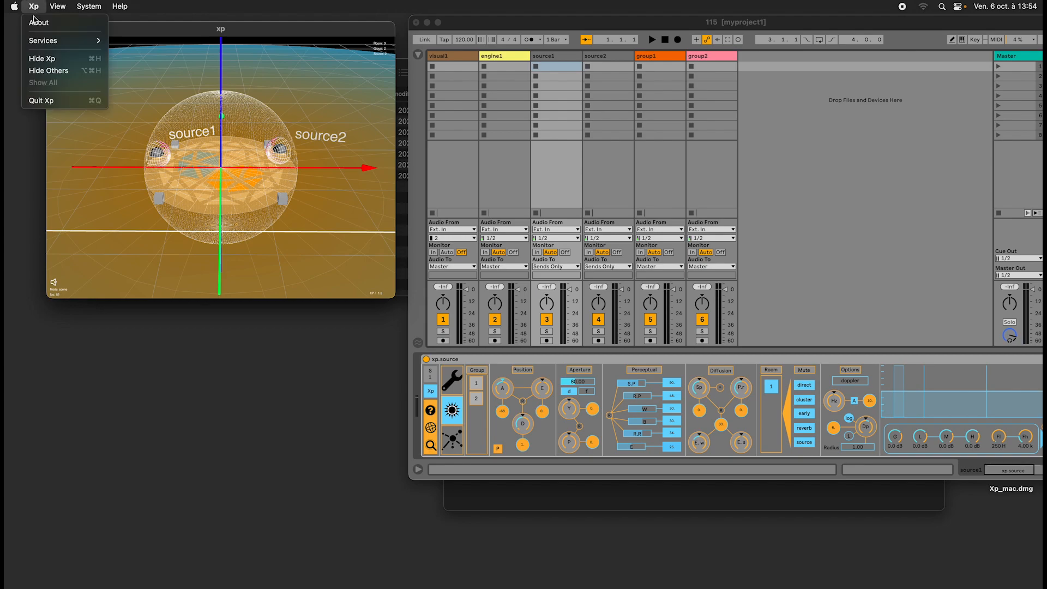
{"action": "mouse_move", "coordinate": [77, 6]}
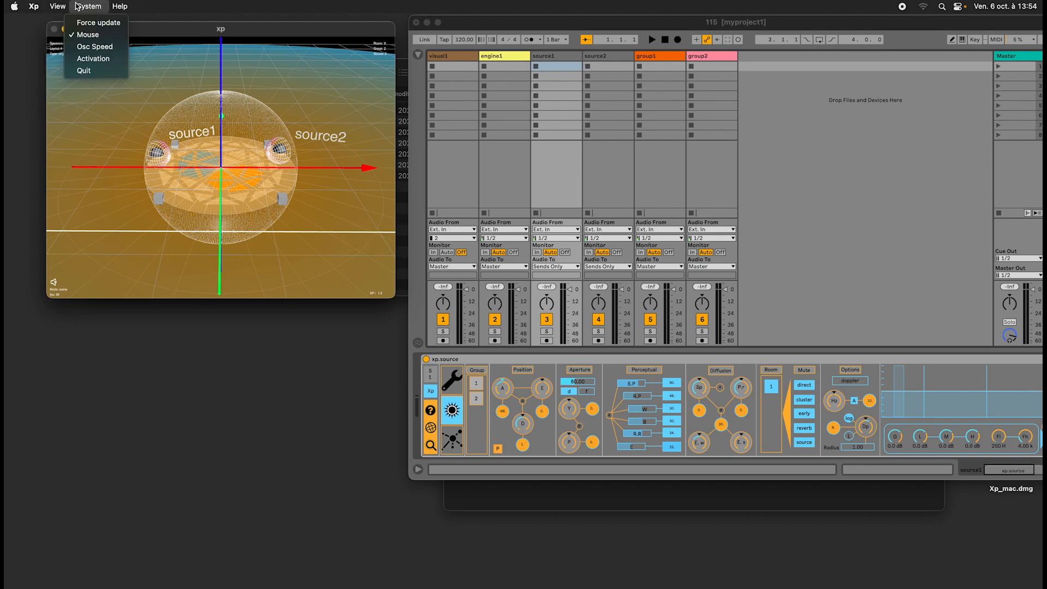
{"action": "left_click", "coordinate": [86, 47]}
{"action": "left_click_drag", "start_coordinate": [98, 29], "coordinate": [188, 321]}
View Xp's About information, then close both the About and Speed Limiter windows.
{"action": "left_click", "coordinate": [34, 6]}
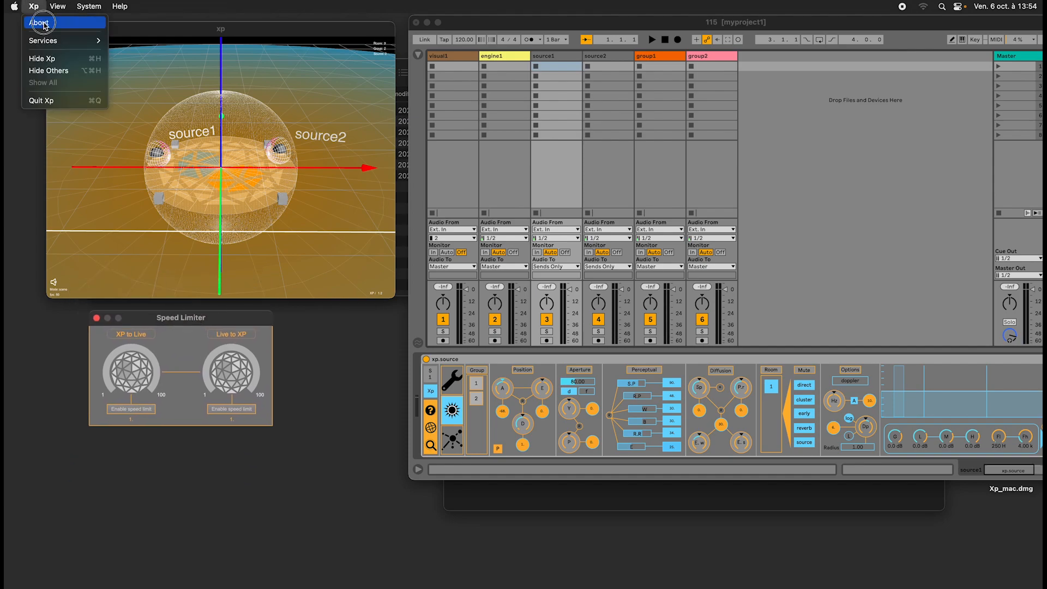
{"action": "left_click", "coordinate": [38, 20]}
{"action": "mouse_move", "coordinate": [157, 111]}
{"action": "left_mouse_down"}
{"action": "mouse_move", "coordinate": [124, 110]}
{"action": "mouse_move", "coordinate": [152, 110]}
{"action": "left_mouse_up"}
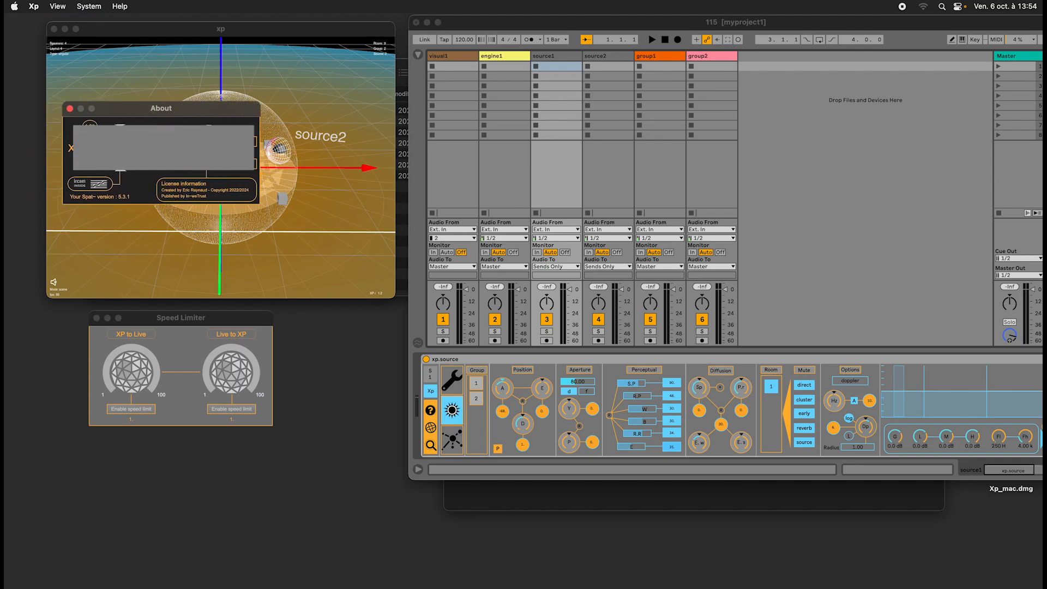
{"action": "left_click", "coordinate": [70, 111]}
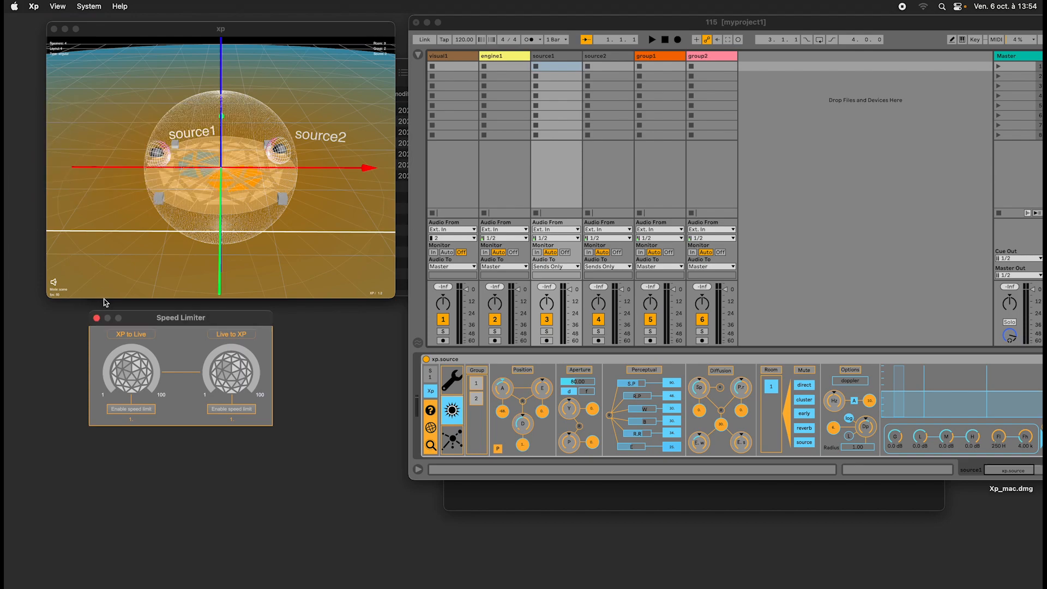
{"action": "left_click", "coordinate": [97, 318]}
View Xp's licence activation information and close it without deactivating the licence.
{"action": "left_click", "coordinate": [89, 6]}
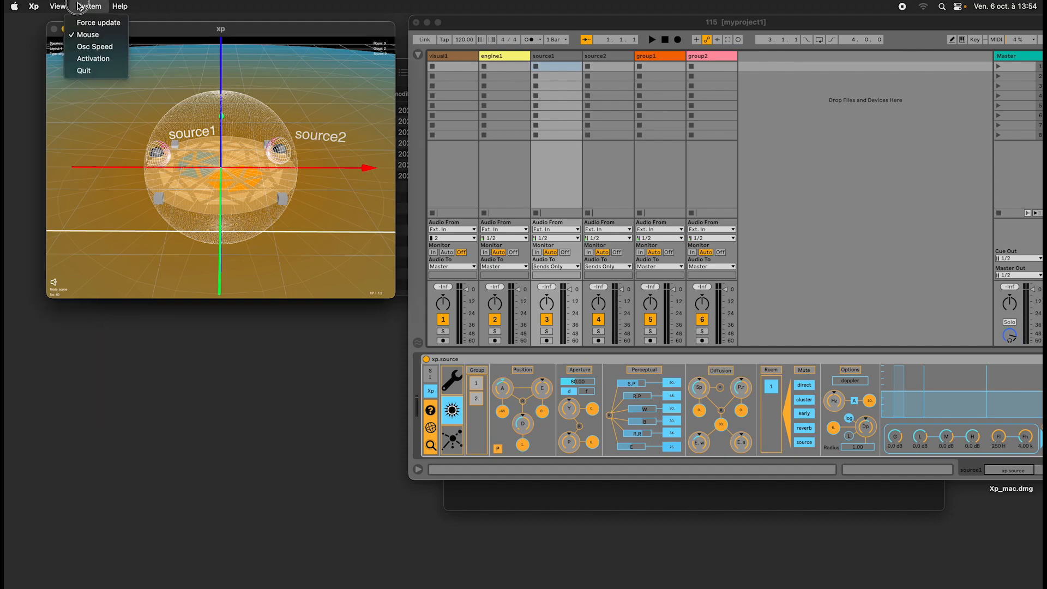
{"action": "left_click", "coordinate": [94, 58]}
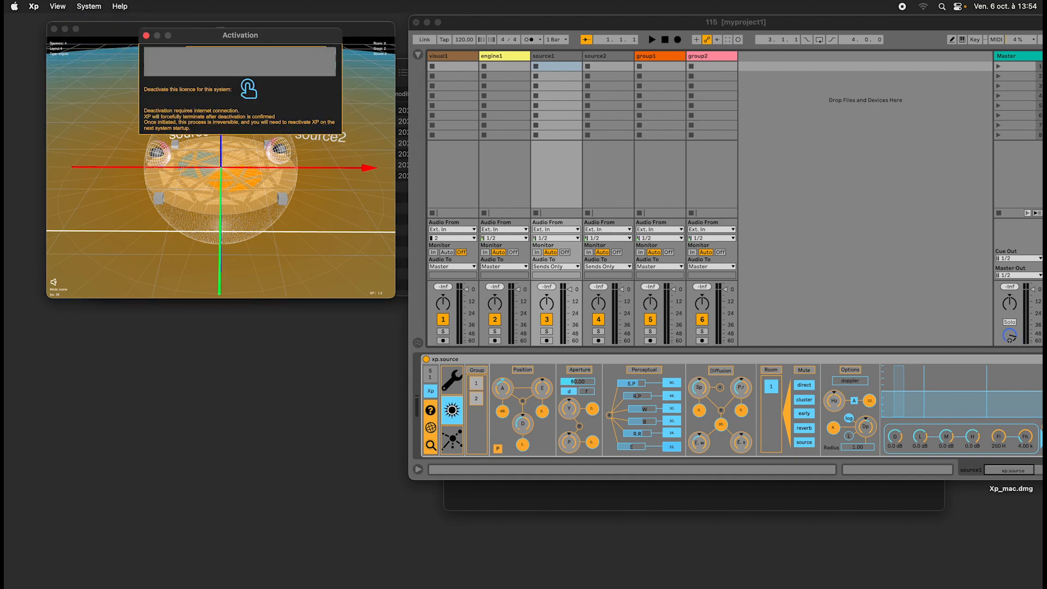
{"action": "left_click", "coordinate": [146, 36]}
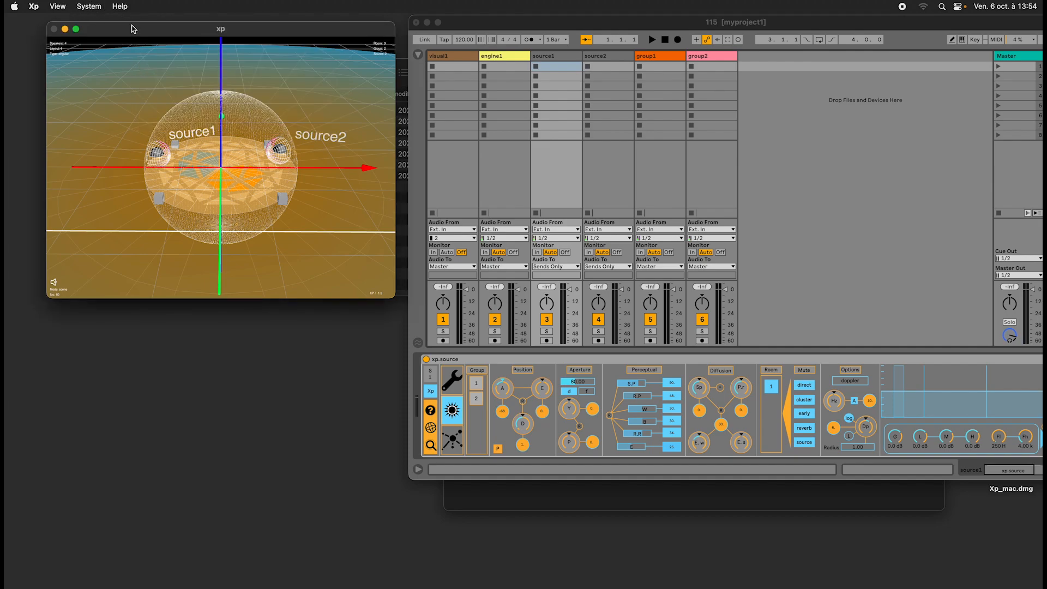
Look through Xp's help resources and check for updates.
{"action": "left_click", "coordinate": [120, 6]}
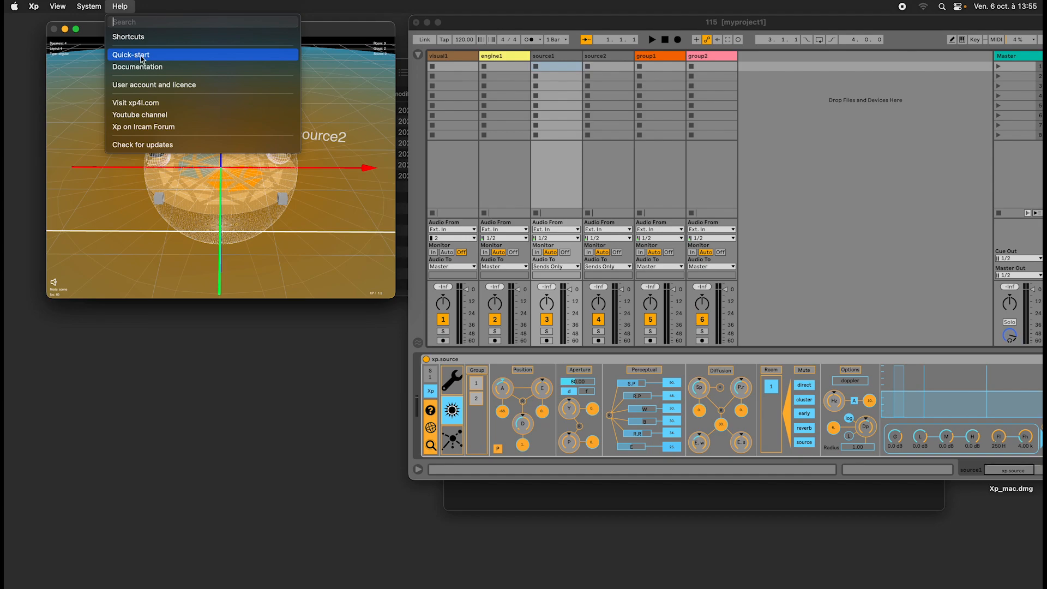
{"action": "left_click", "coordinate": [194, 4]}
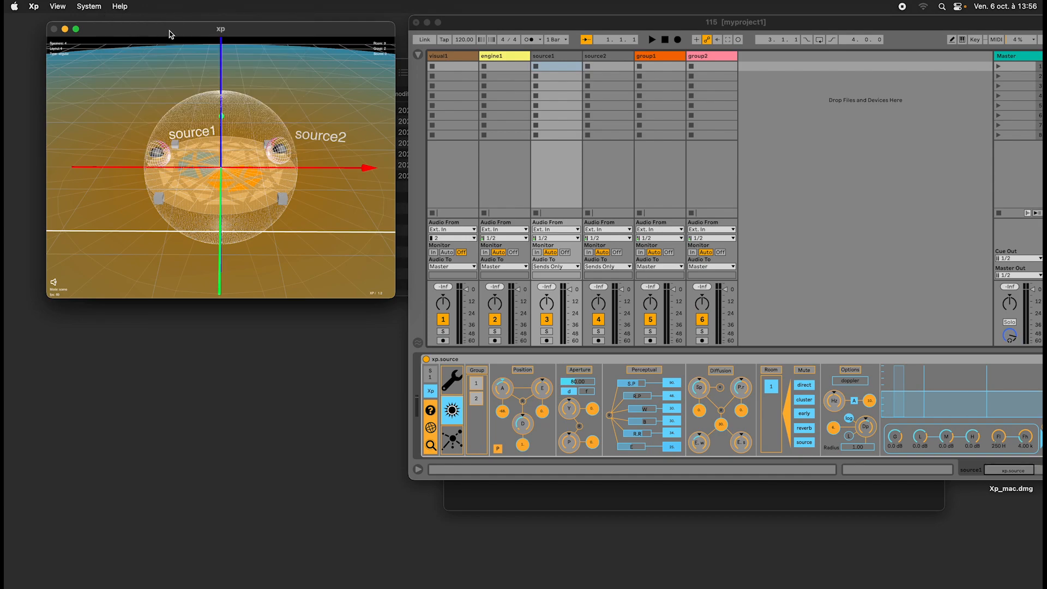
{"action": "left_click_drag", "start_coordinate": [168, 30], "coordinate": [176, 33]}
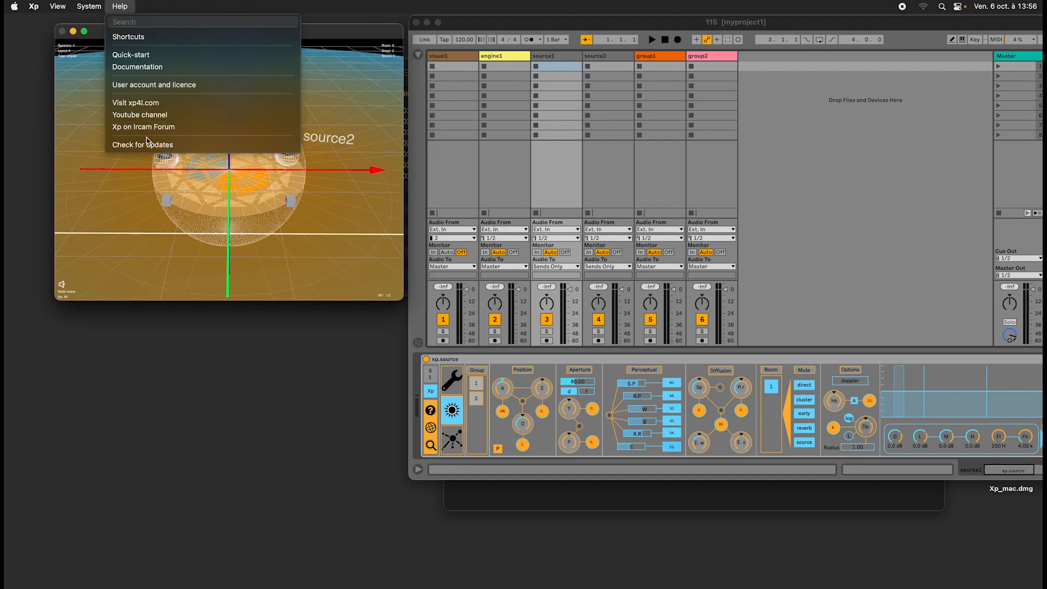
{"action": "left_click", "coordinate": [149, 145]}
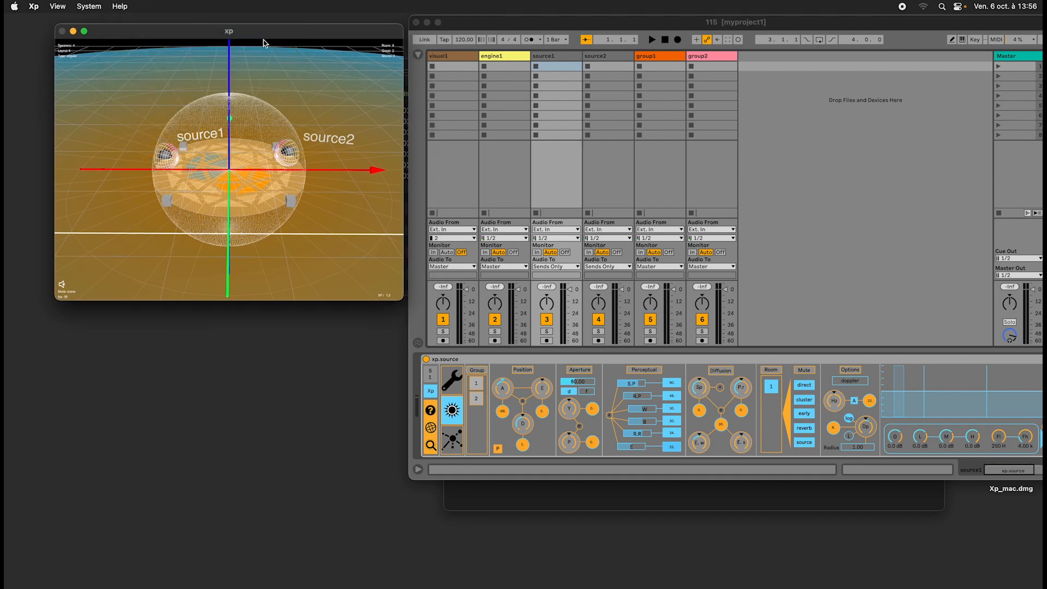
{"action": "left_click_drag", "start_coordinate": [263, 34], "coordinate": [258, 66]}
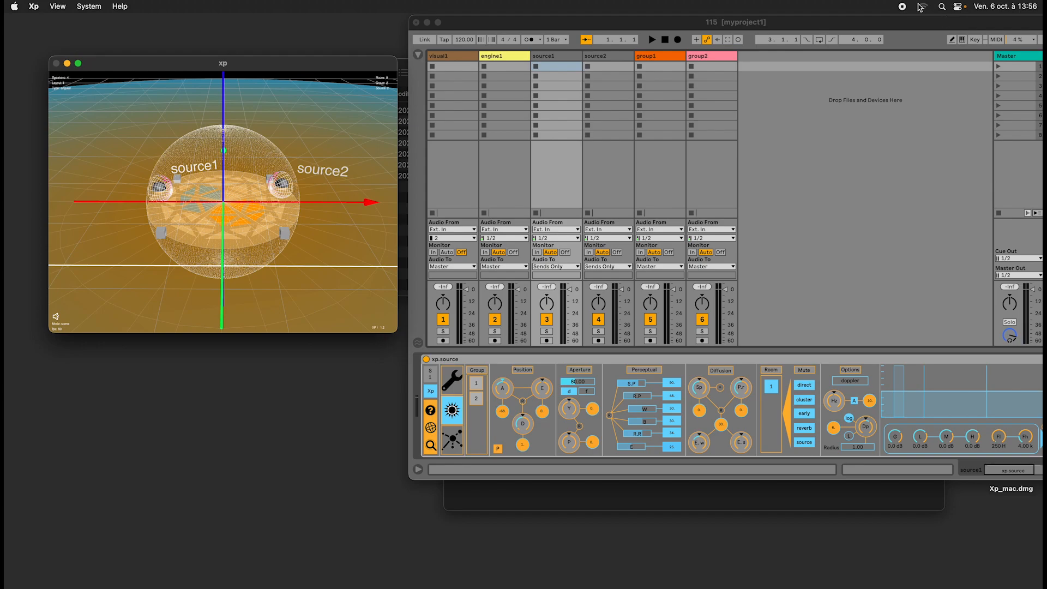
{"action": "left_click", "coordinate": [119, 6]}
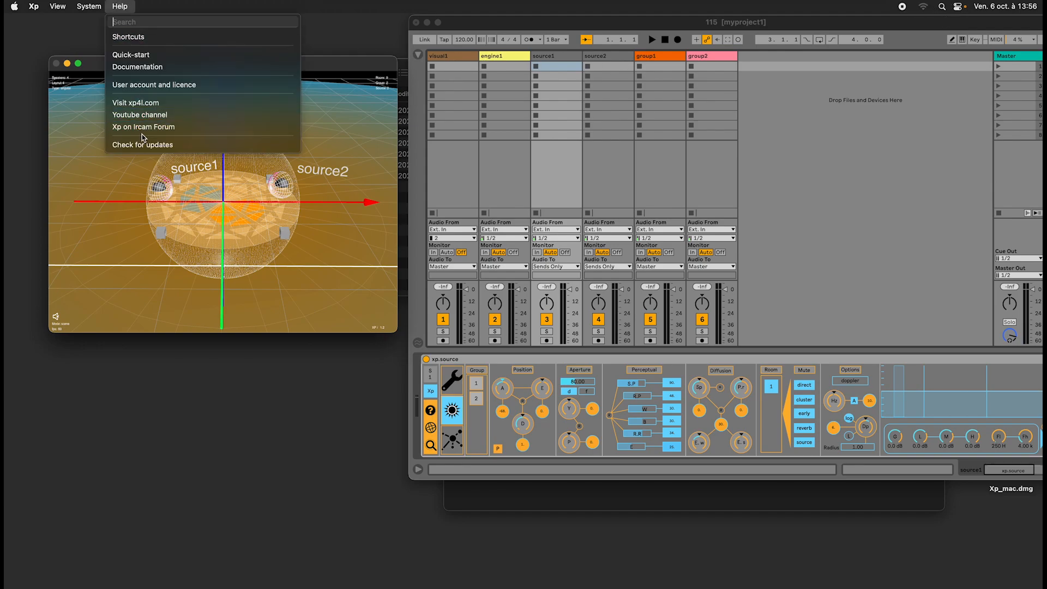
{"action": "left_click_drag", "start_coordinate": [339, 66], "coordinate": [346, 48]}
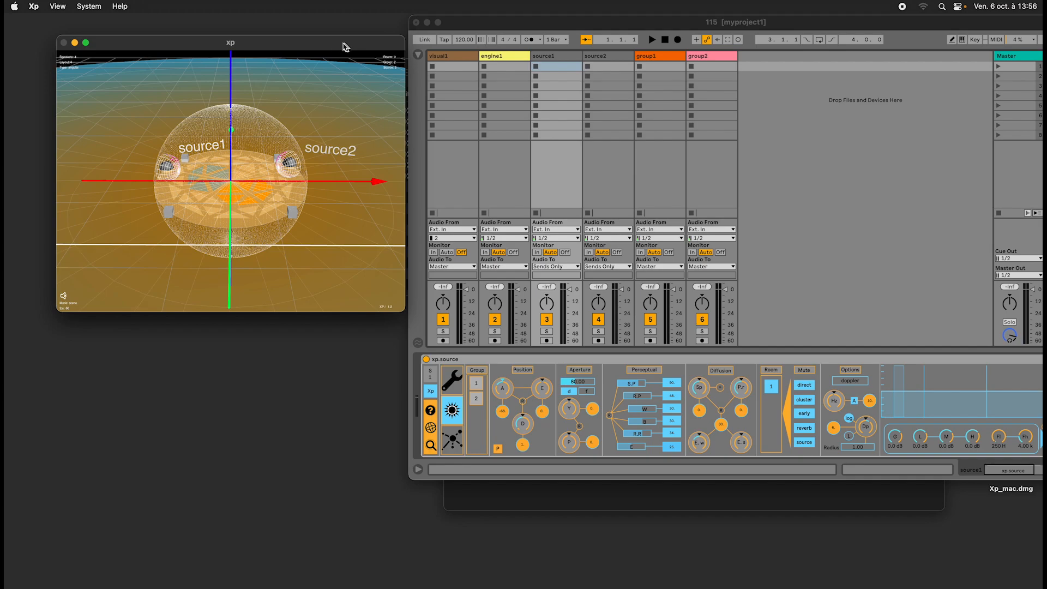
{"action": "left_click_drag", "start_coordinate": [345, 43], "coordinate": [344, 38]}
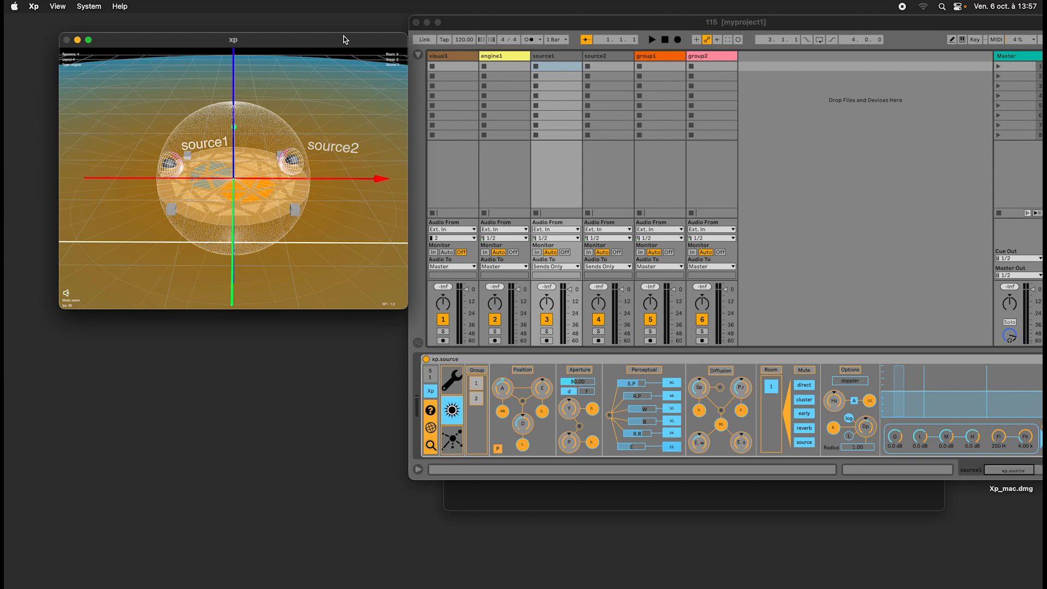
{"action": "left_click_drag", "start_coordinate": [345, 40], "coordinate": [314, 36]}
Orbit the xp 3D scene to a lower viewing angle and show the xp.visual device on the visual1 track.
{"action": "left_click_drag", "start_coordinate": [274, 172], "coordinate": [244, 156]}
{"action": "left_click", "coordinate": [57, 6]}
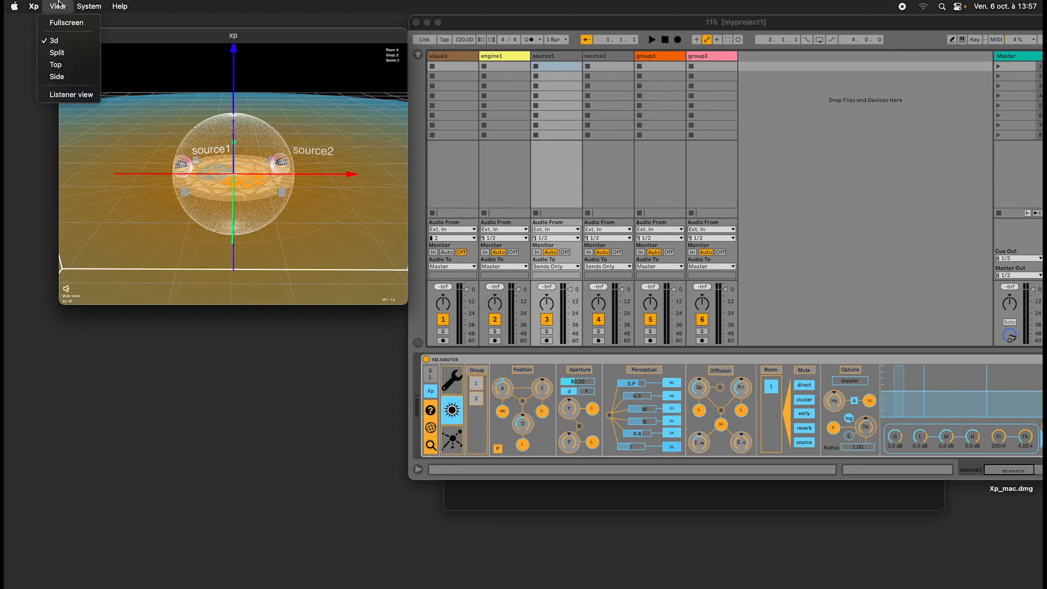
{"action": "left_click", "coordinate": [340, 33]}
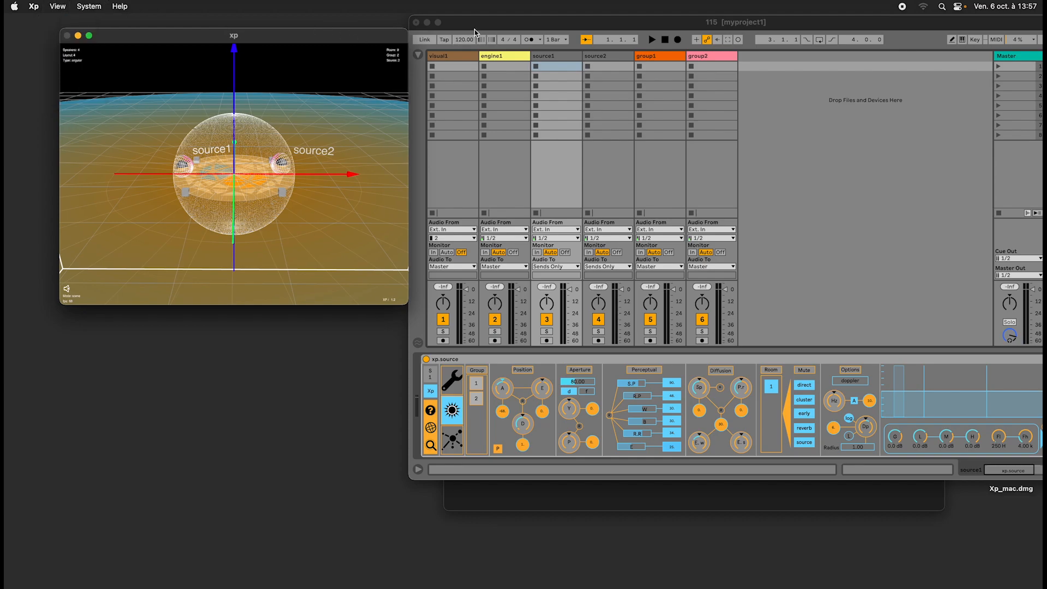
{"action": "left_click", "coordinate": [462, 58]}
{"action": "left_click", "coordinate": [462, 58]}
{"action": "left_click", "coordinate": [322, 41]}
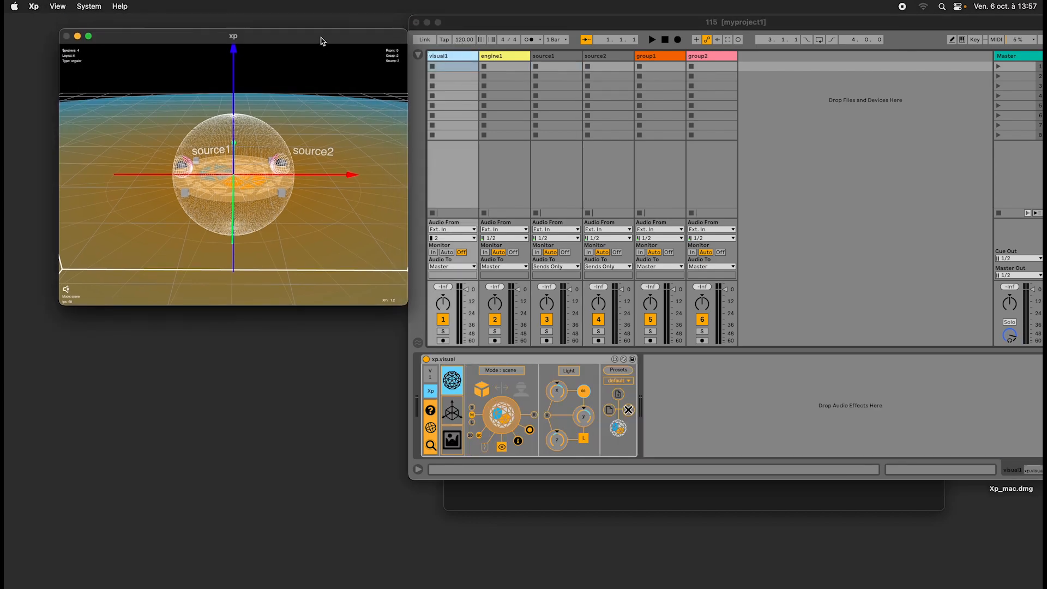
Switch the xp visual window through the Split, Top and Side views and return it to the 3d view.
{"action": "left_click", "coordinate": [56, 8]}
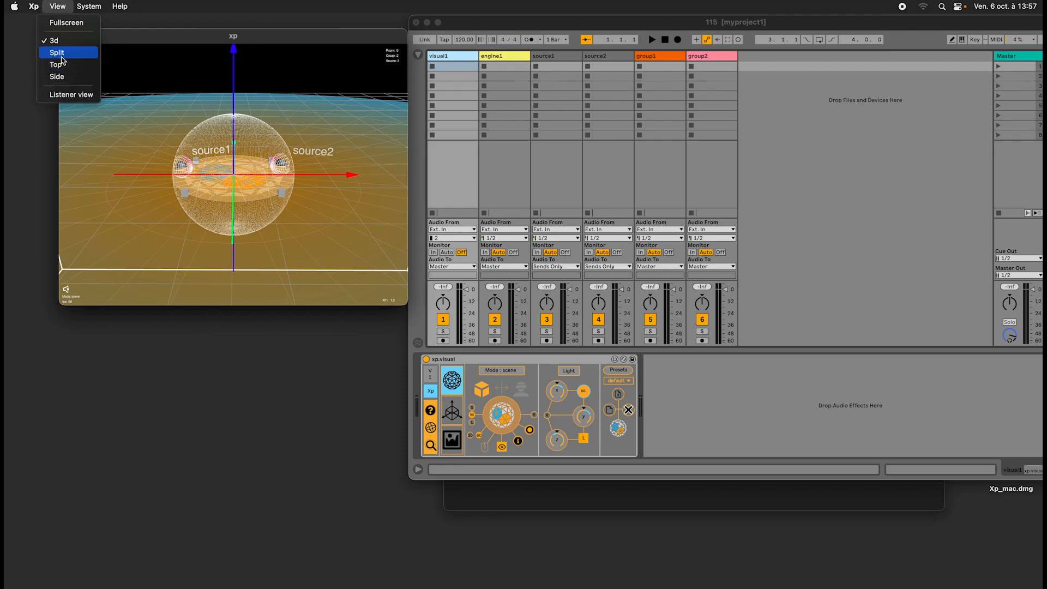
{"action": "left_click", "coordinate": [57, 53]}
{"action": "left_click", "coordinate": [57, 6]}
{"action": "left_click", "coordinate": [56, 65]}
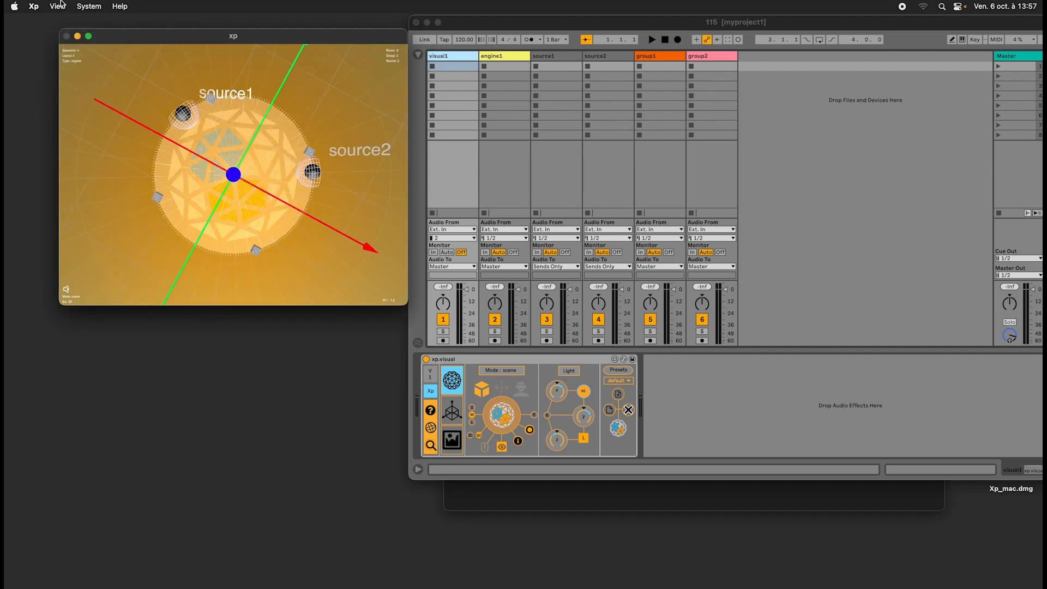
{"action": "left_click", "coordinate": [58, 6]}
{"action": "left_click", "coordinate": [58, 76]}
{"action": "left_click", "coordinate": [57, 6]}
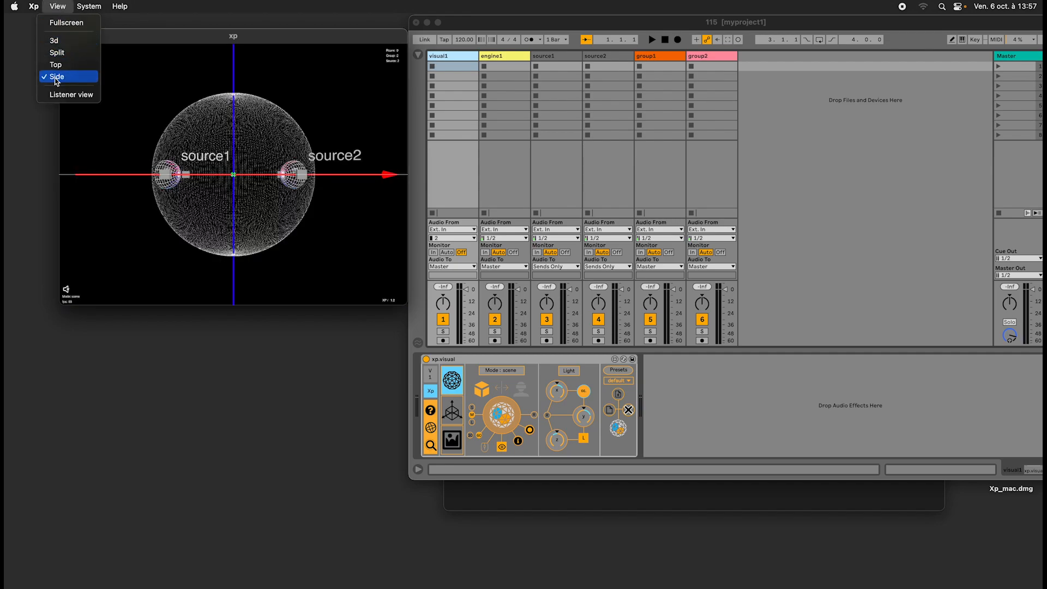
{"action": "left_click", "coordinate": [137, 41]}
{"action": "left_click", "coordinate": [58, 6]}
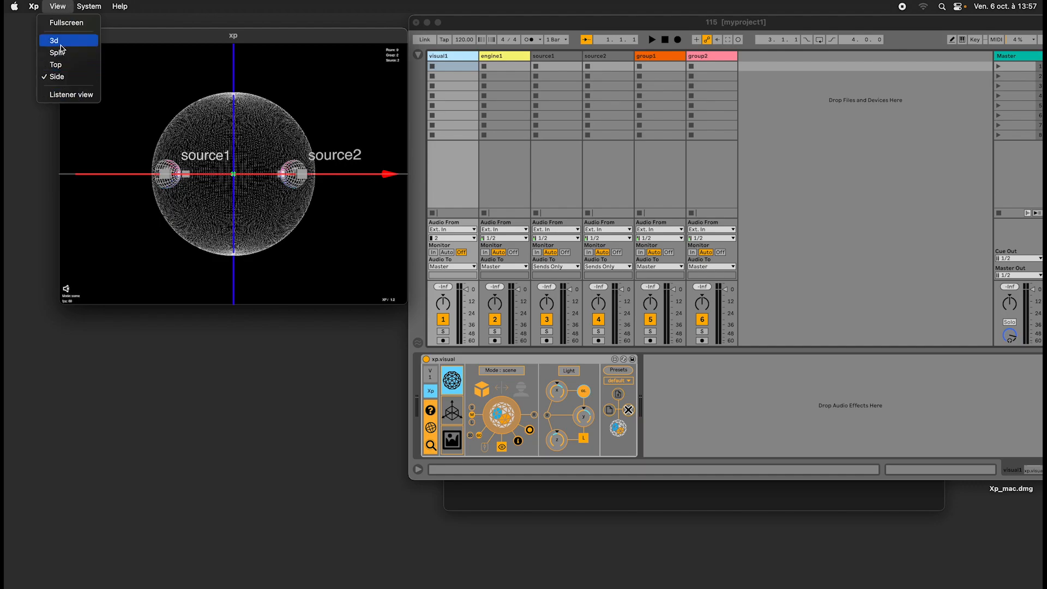
{"action": "left_click", "coordinate": [58, 7]}
{"action": "left_click", "coordinate": [58, 11]}
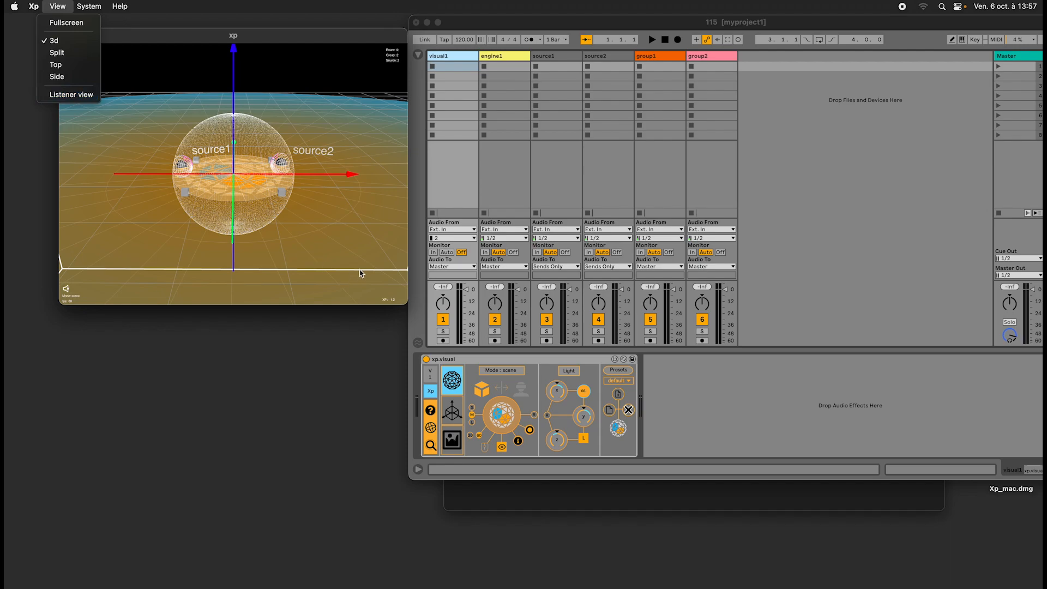
Bring the xp window to the front and switch it to the Listener view.
{"action": "left_click", "coordinate": [750, 374]}
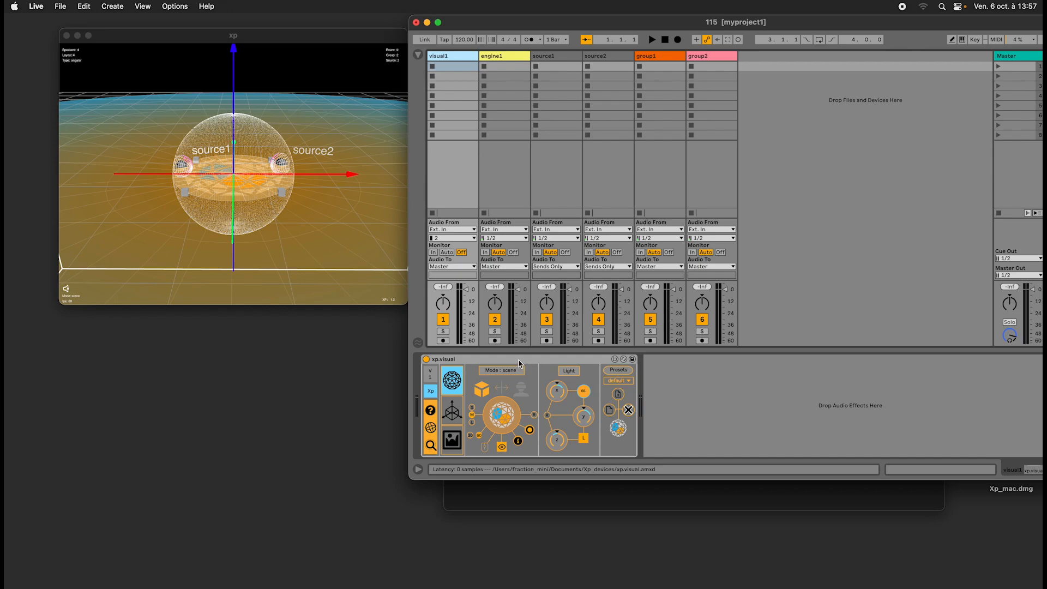
{"action": "left_click", "coordinate": [158, 153]}
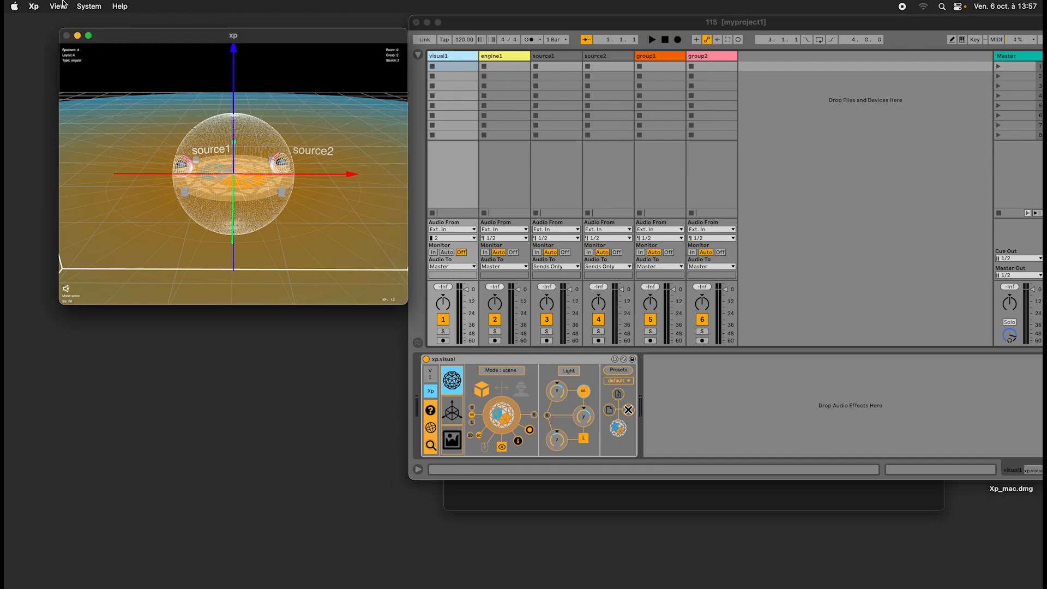
{"action": "left_click", "coordinate": [63, 5]}
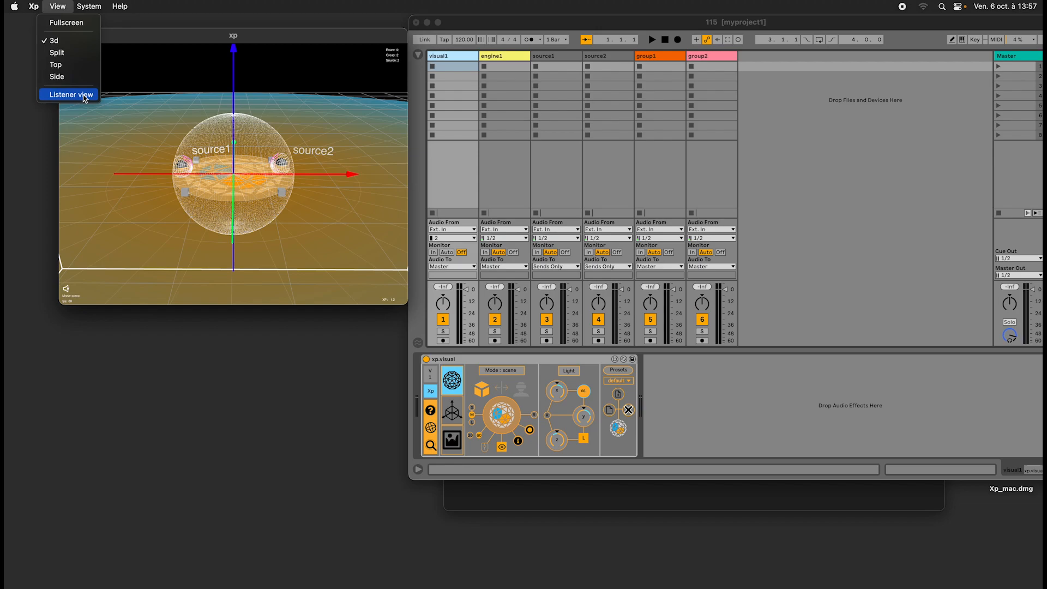
{"action": "left_click", "coordinate": [60, 95]}
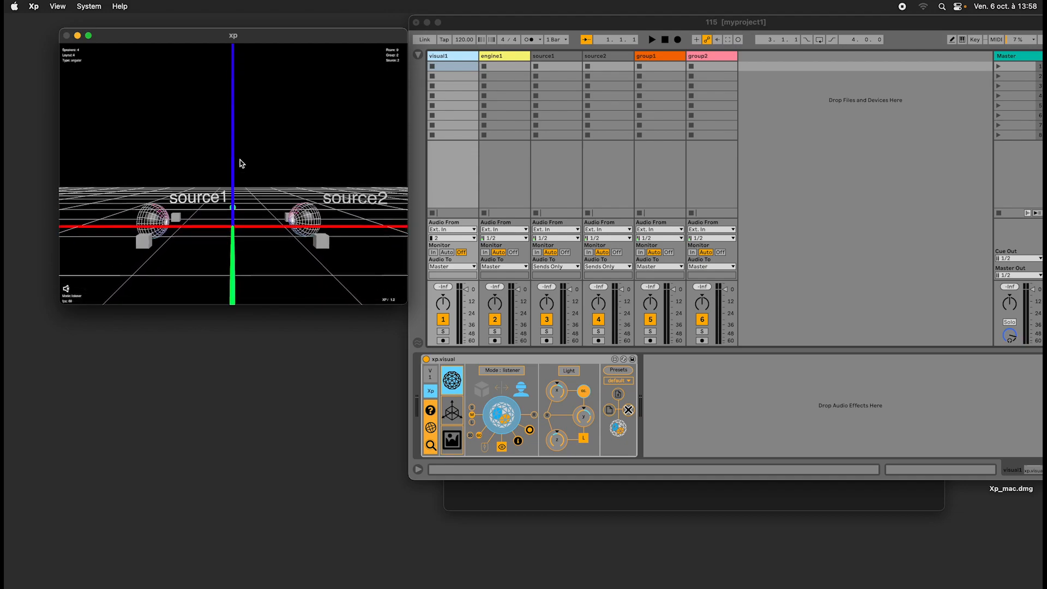
Return the xp window to the 3d view and switch it to the Listener view again.
{"action": "left_click", "coordinate": [57, 6]}
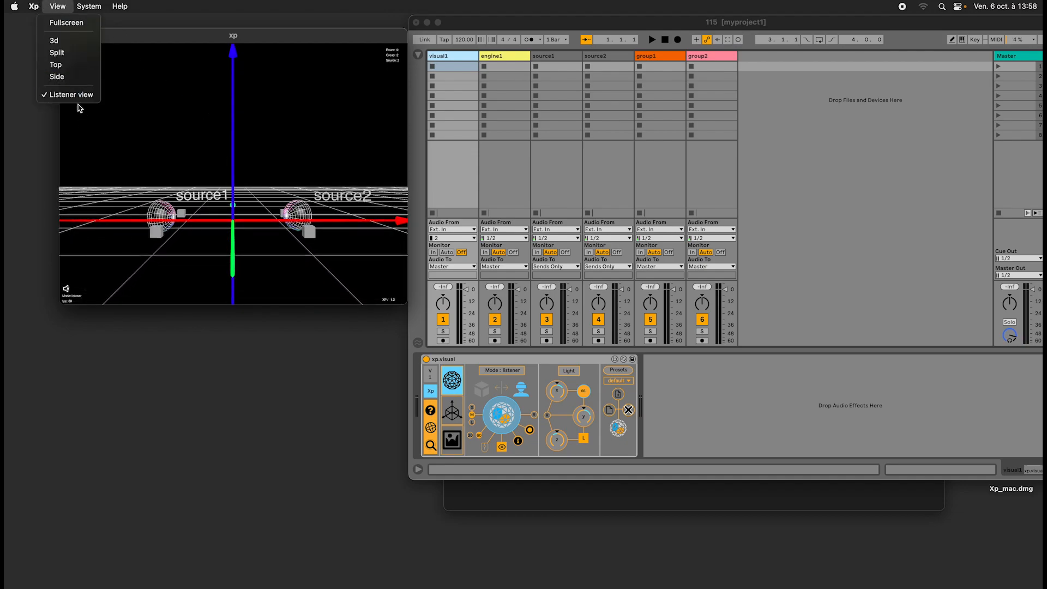
{"action": "left_click", "coordinate": [54, 40]}
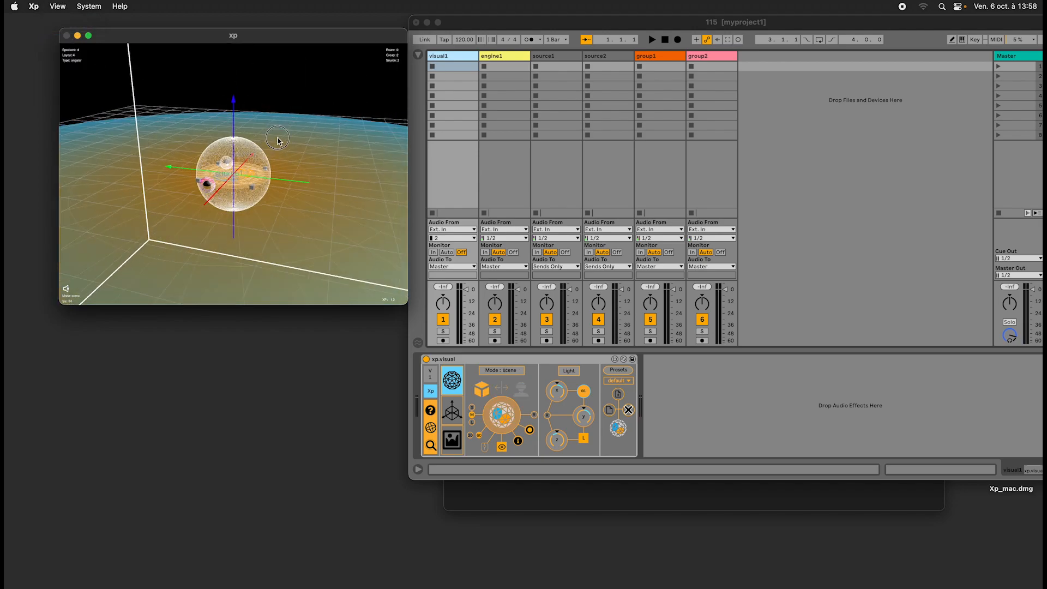
{"action": "left_click", "coordinate": [57, 6]}
{"action": "left_click", "coordinate": [66, 95]}
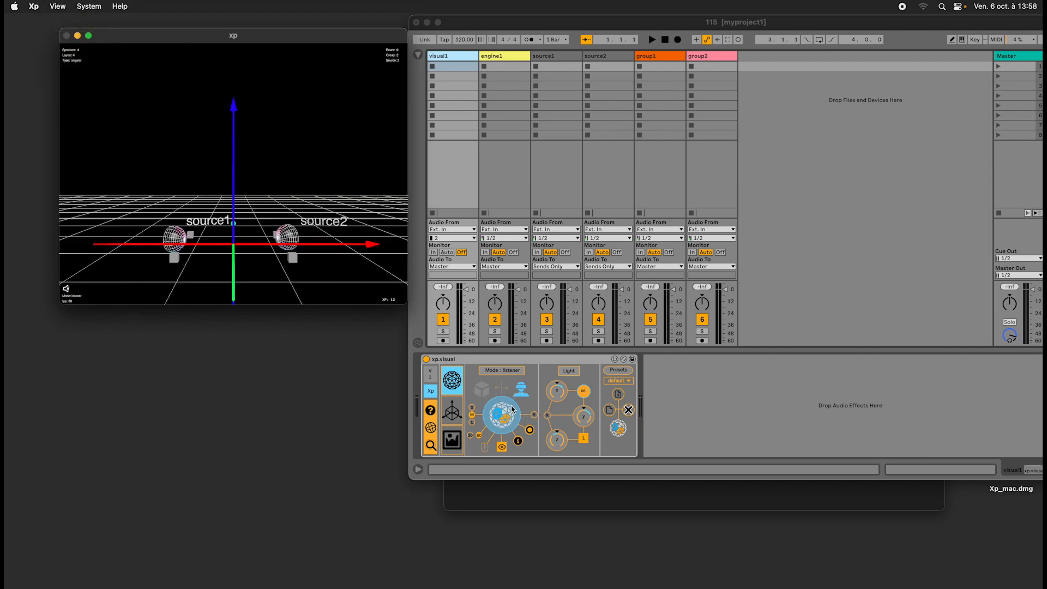
Set the xp.visual device to scene mode, orbit the scene, and set the device back to listener mode.
{"action": "left_click", "coordinate": [490, 392]}
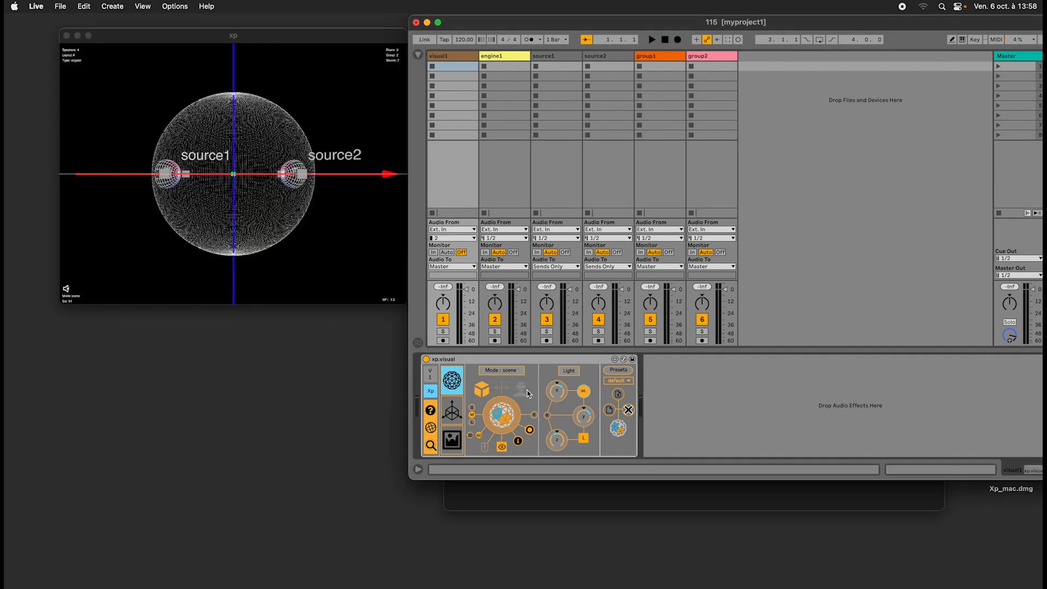
{"action": "mouse_move", "coordinate": [397, 291]}
{"action": "left_mouse_down"}
{"action": "mouse_move", "coordinate": [364, 243]}
{"action": "mouse_move", "coordinate": [352, 244]}
{"action": "mouse_move", "coordinate": [385, 282]}
{"action": "left_mouse_up"}
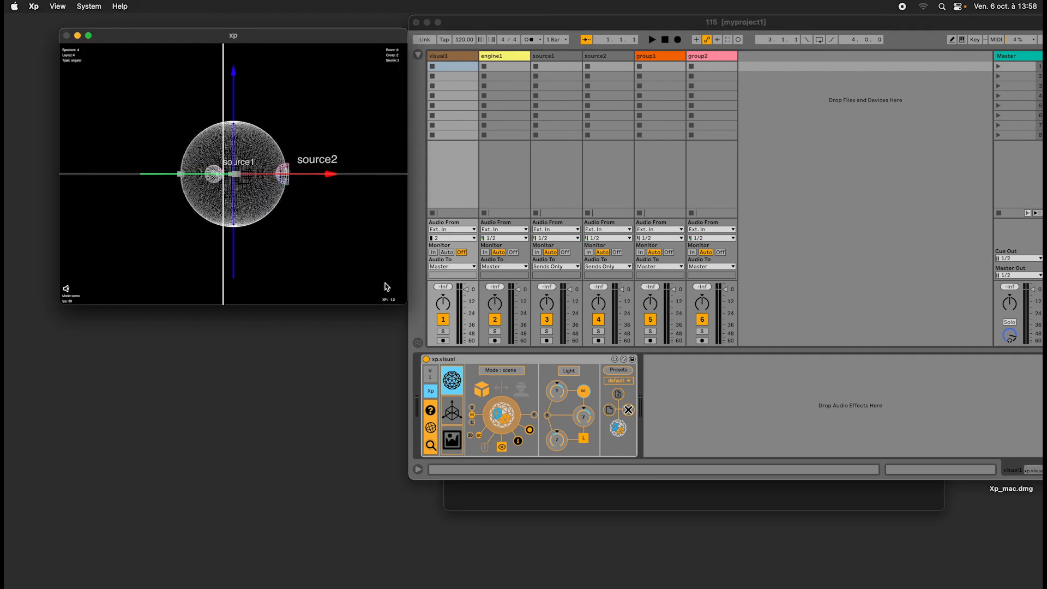
{"action": "left_click", "coordinate": [519, 389]}
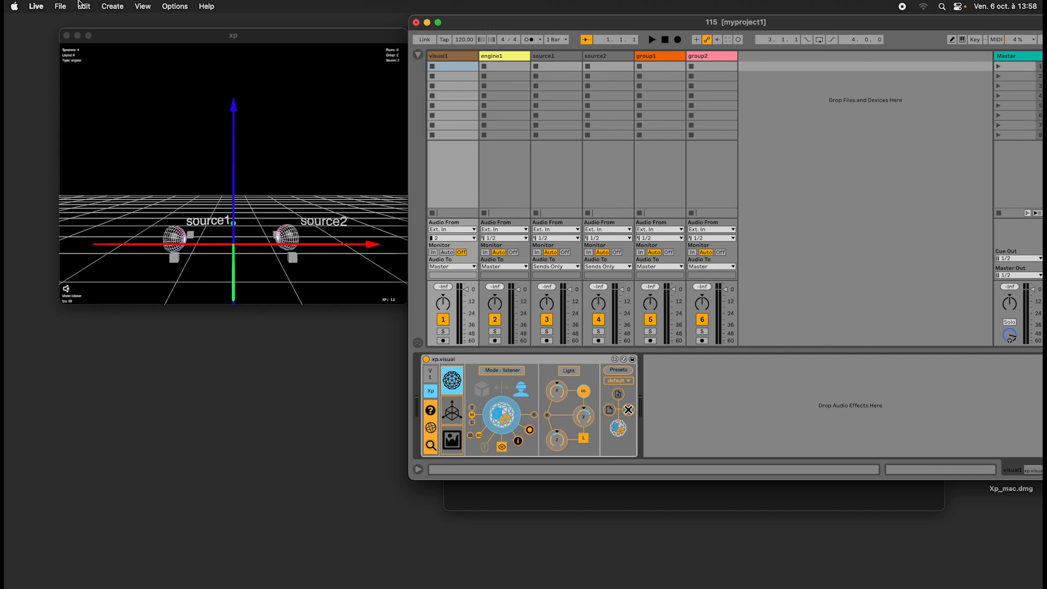
Switch the xp window to the Split view and back to the 3d view, orbiting the scene to a raised front angle.
{"action": "left_click", "coordinate": [112, 6]}
{"action": "left_click", "coordinate": [289, 111]}
{"action": "left_click", "coordinate": [61, 4]}
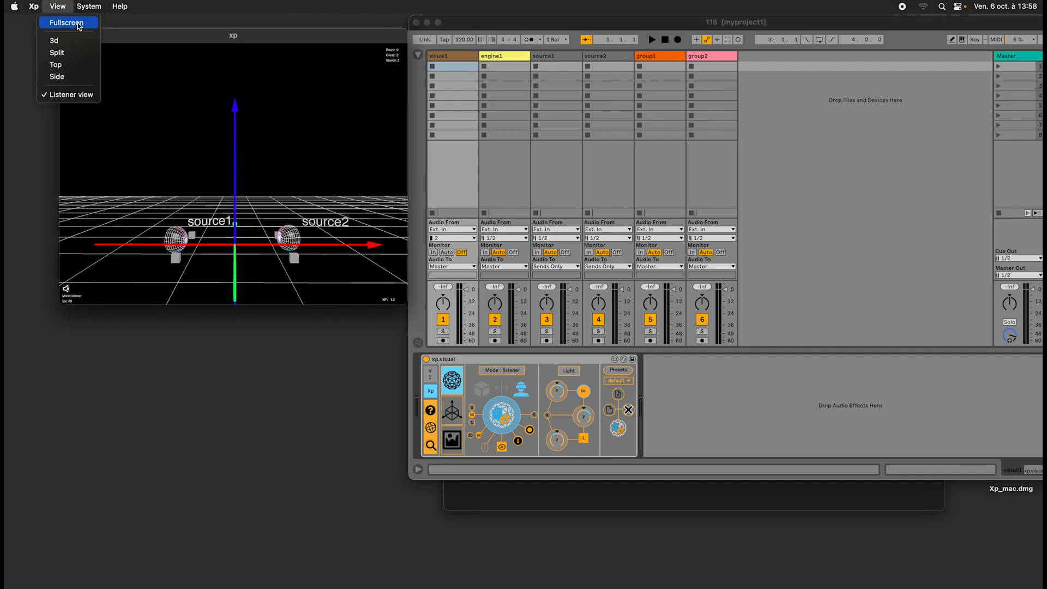
{"action": "left_click", "coordinate": [57, 53]}
{"action": "left_click", "coordinate": [56, 4]}
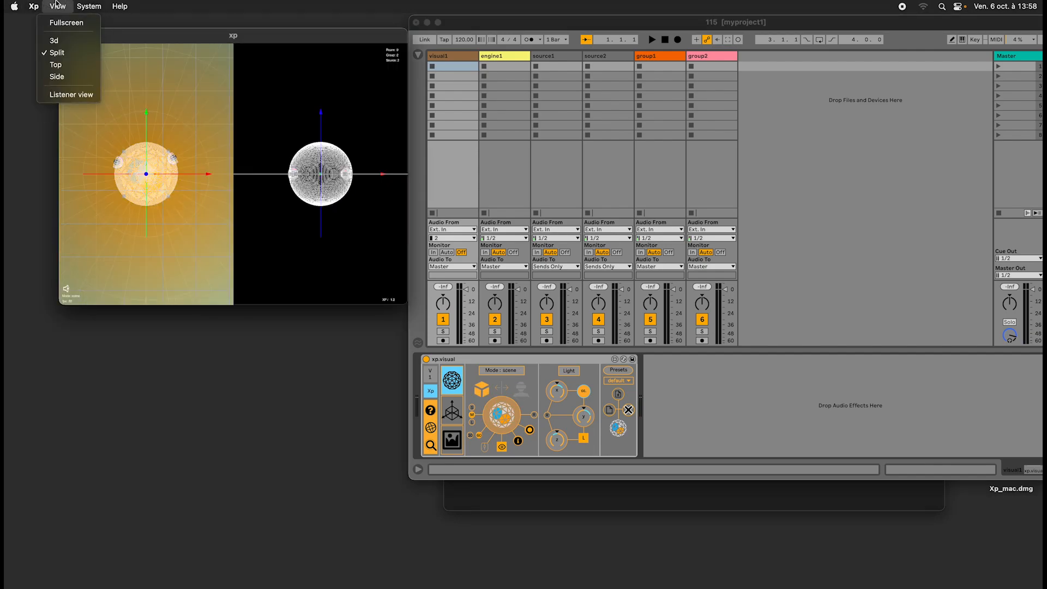
{"action": "left_click", "coordinate": [54, 40]}
{"action": "left_click_drag", "start_coordinate": [337, 262], "coordinate": [335, 269]}
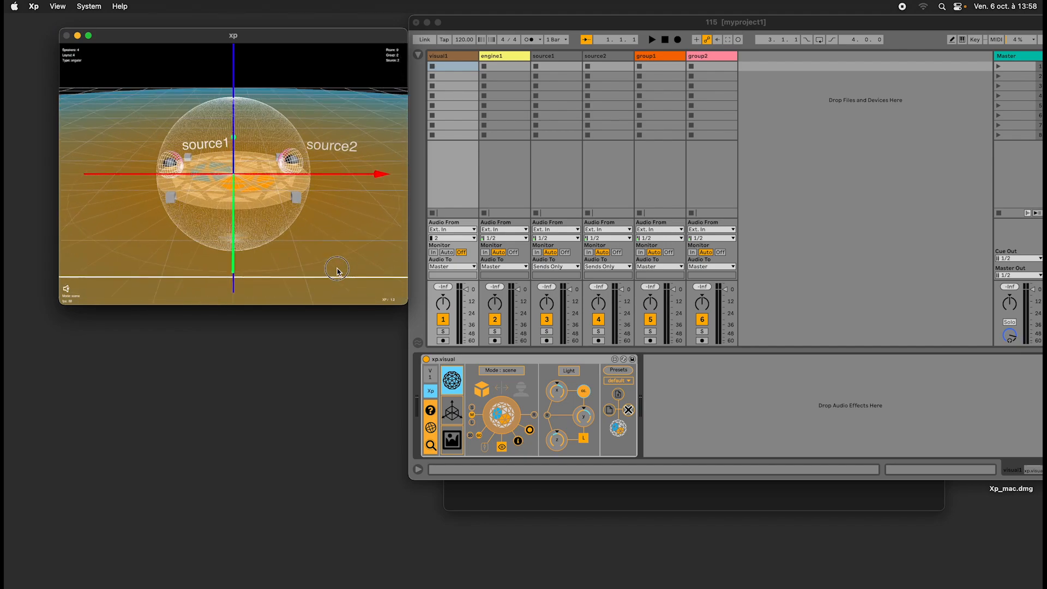
Toggle the Xp standalone's mouse control in the visual1 track's xp.visual device and test it by orbiting the 3D scene.
{"action": "left_click", "coordinate": [507, 362]}
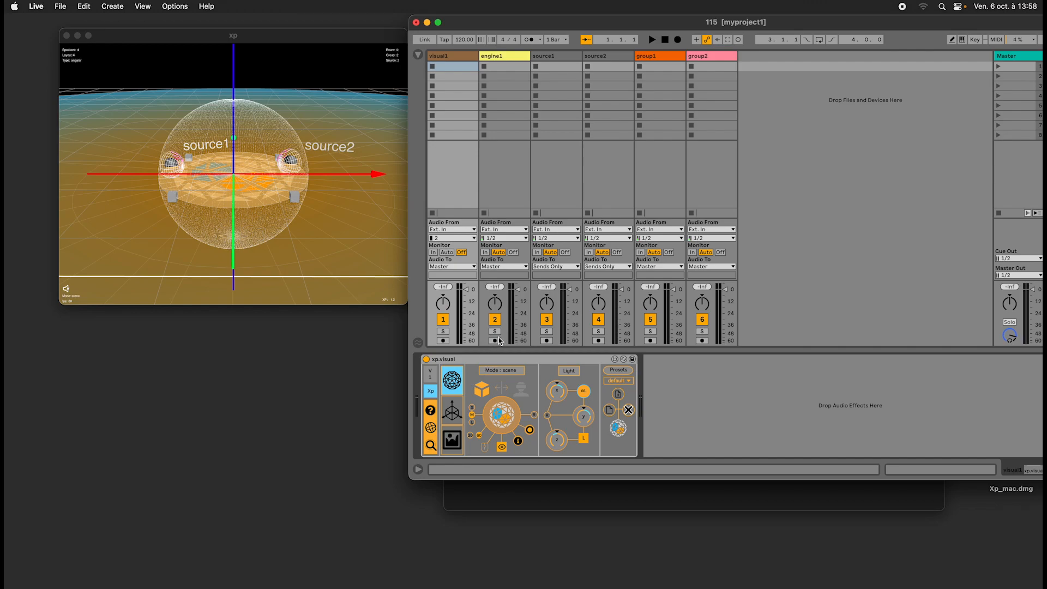
{"action": "left_click", "coordinate": [448, 56]}
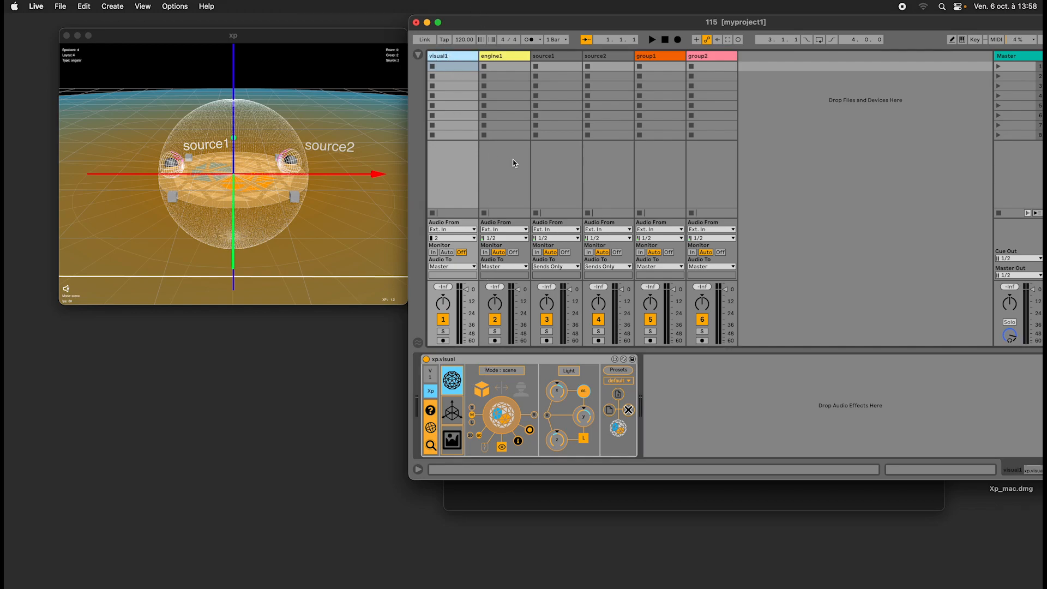
{"action": "left_click", "coordinate": [485, 451]}
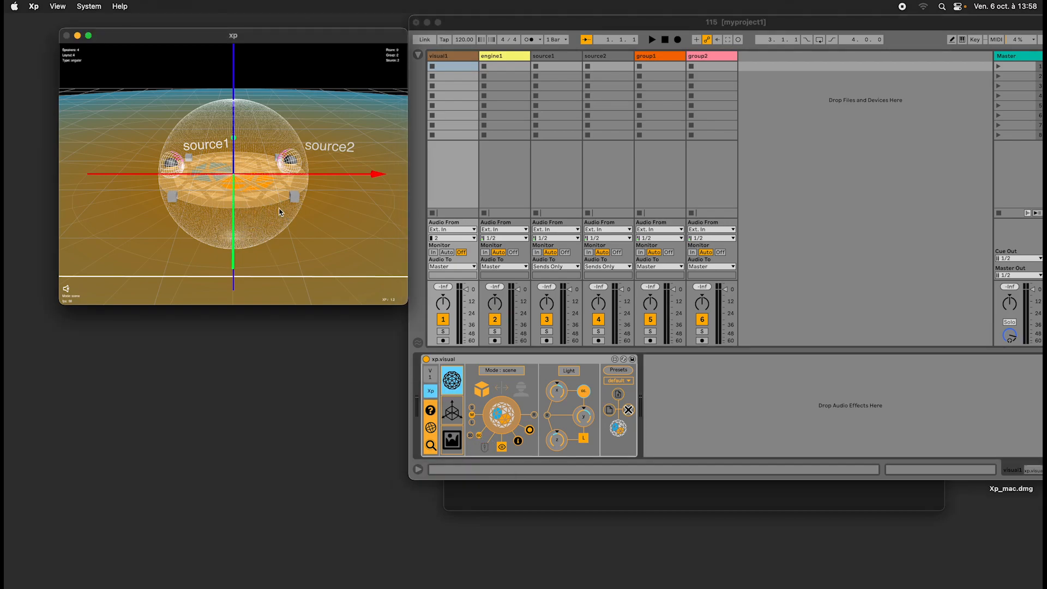
{"action": "left_click", "coordinate": [484, 448]}
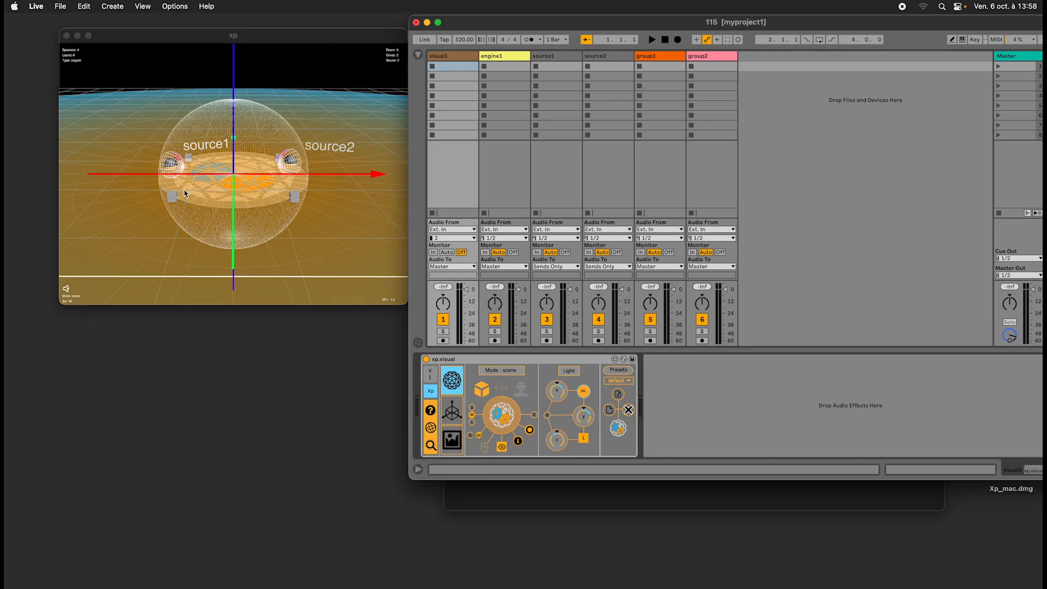
{"action": "left_click_drag", "start_coordinate": [184, 190], "coordinate": [181, 109]}
{"action": "left_click", "coordinate": [485, 449]}
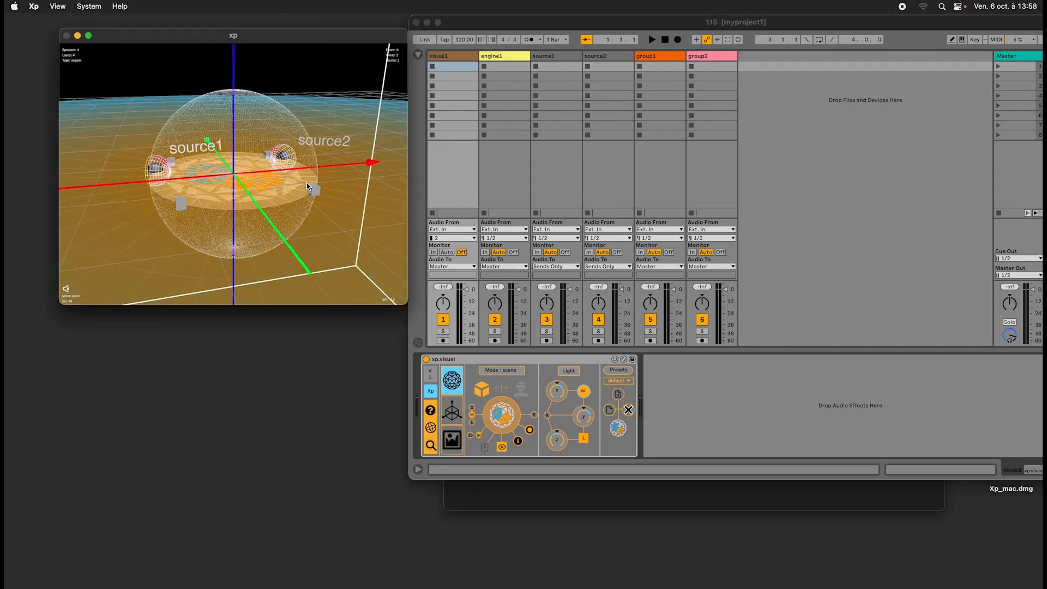
Reposition the Live and xp windows so they sit side by side.
{"action": "left_click", "coordinate": [483, 27]}
{"action": "left_click_drag", "start_coordinate": [483, 28], "coordinate": [493, 34]}
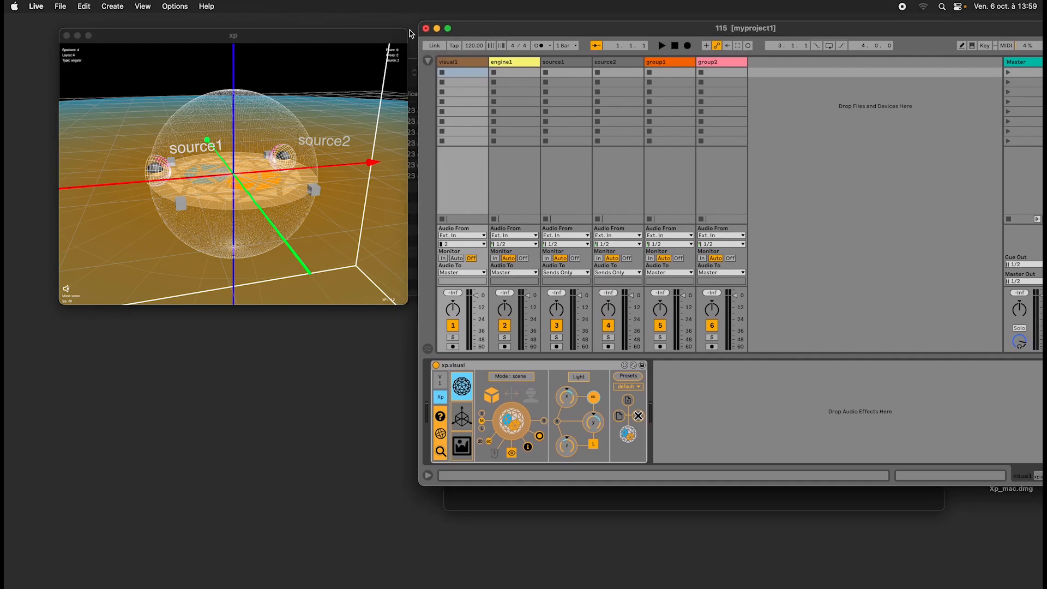
{"action": "mouse_move", "coordinate": [386, 39]}
{"action": "left_mouse_down"}
{"action": "mouse_move", "coordinate": [361, 35]}
{"action": "mouse_move", "coordinate": [494, 93]}
{"action": "mouse_move", "coordinate": [396, 25]}
{"action": "left_mouse_up"}
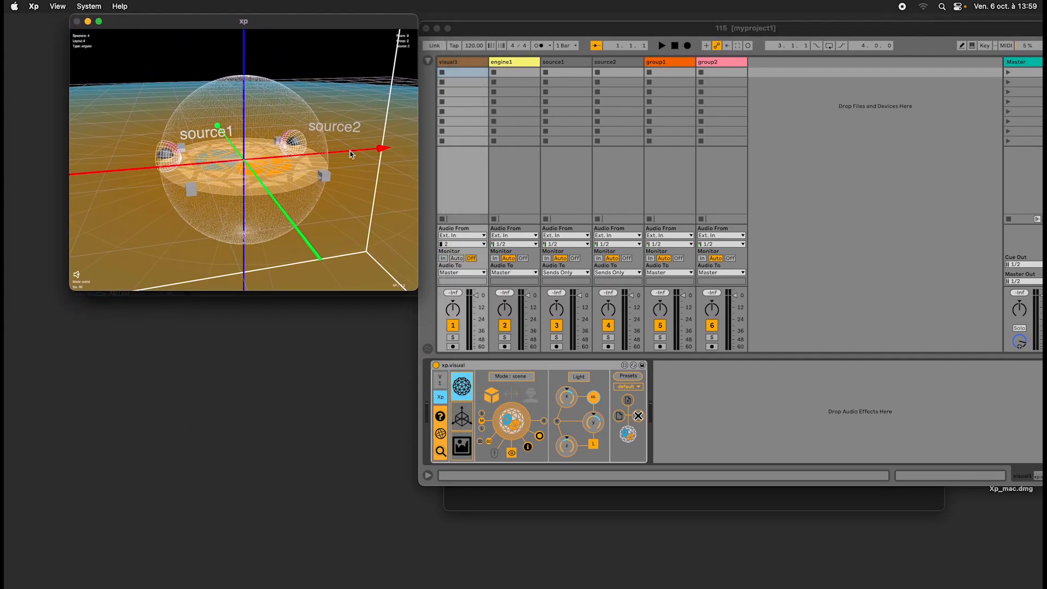
Toggle mouse control again in xp.visual, orbit the scene to a front angle, and lower the xp window slightly.
{"action": "left_click", "coordinate": [495, 453]}
{"action": "mouse_move", "coordinate": [314, 94]}
{"action": "left_mouse_down"}
{"action": "mouse_move", "coordinate": [304, 102]}
{"action": "mouse_move", "coordinate": [314, 84]}
{"action": "left_mouse_up"}
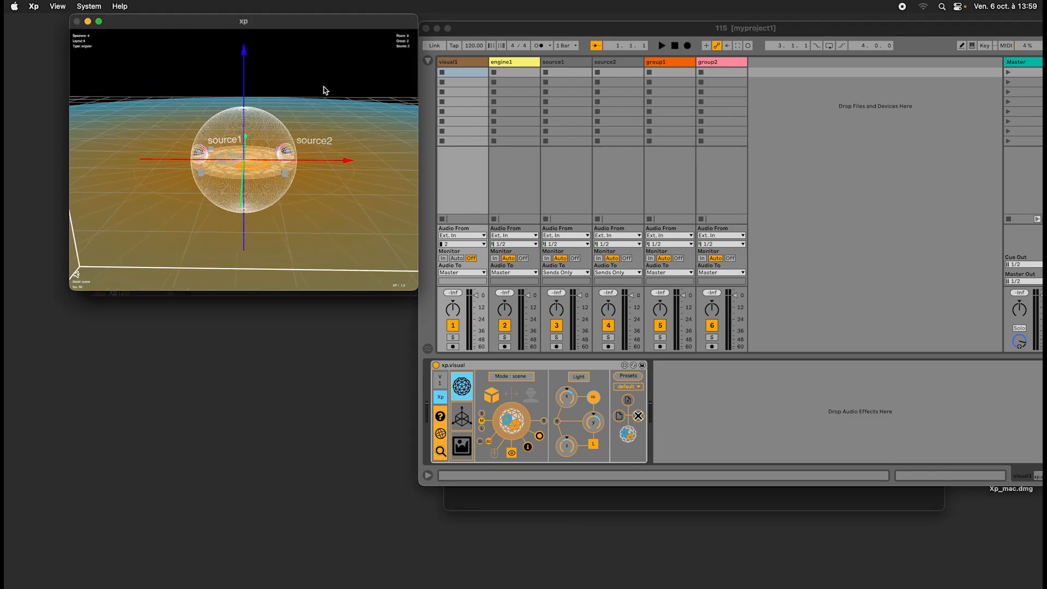
{"action": "left_click_drag", "start_coordinate": [336, 24], "coordinate": [297, 49]}
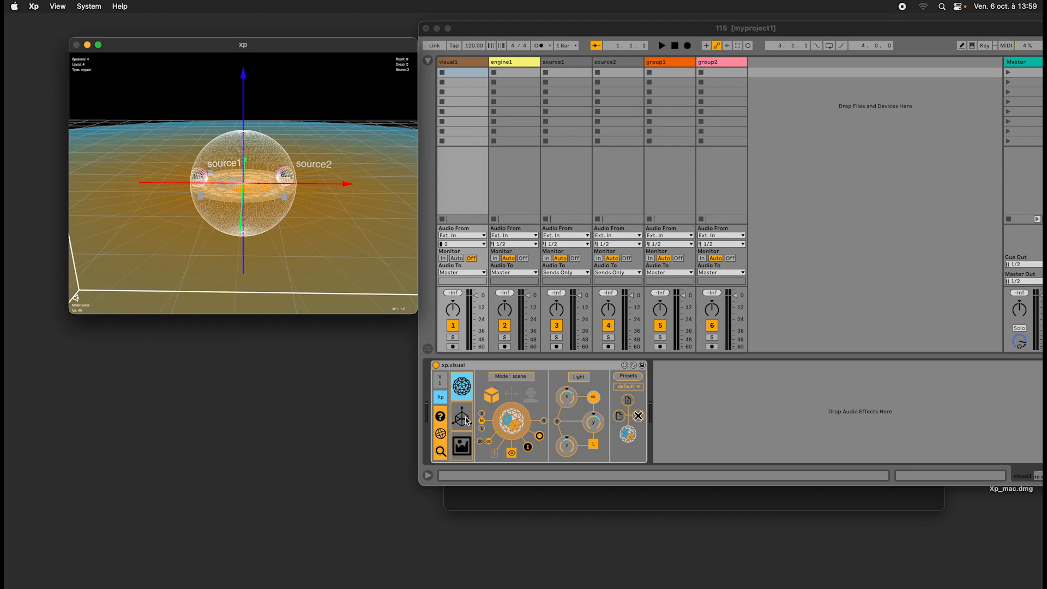
Key-map the mouse control toggle of the xp.visual device to the D key and leave key mapping mode.
{"action": "left_click", "coordinate": [497, 461]}
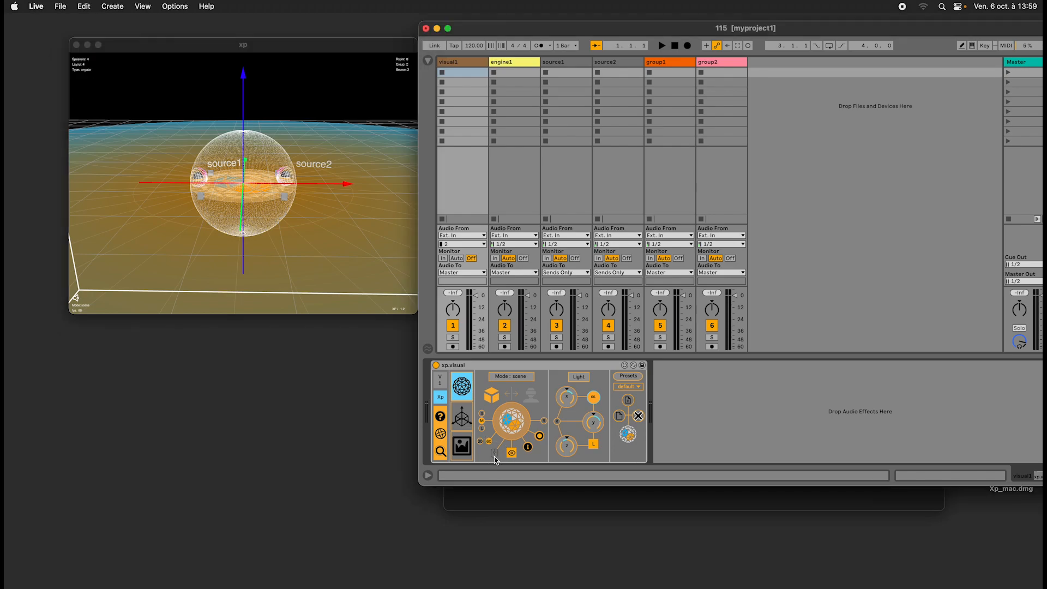
{"action": "left_click", "coordinate": [985, 46]}
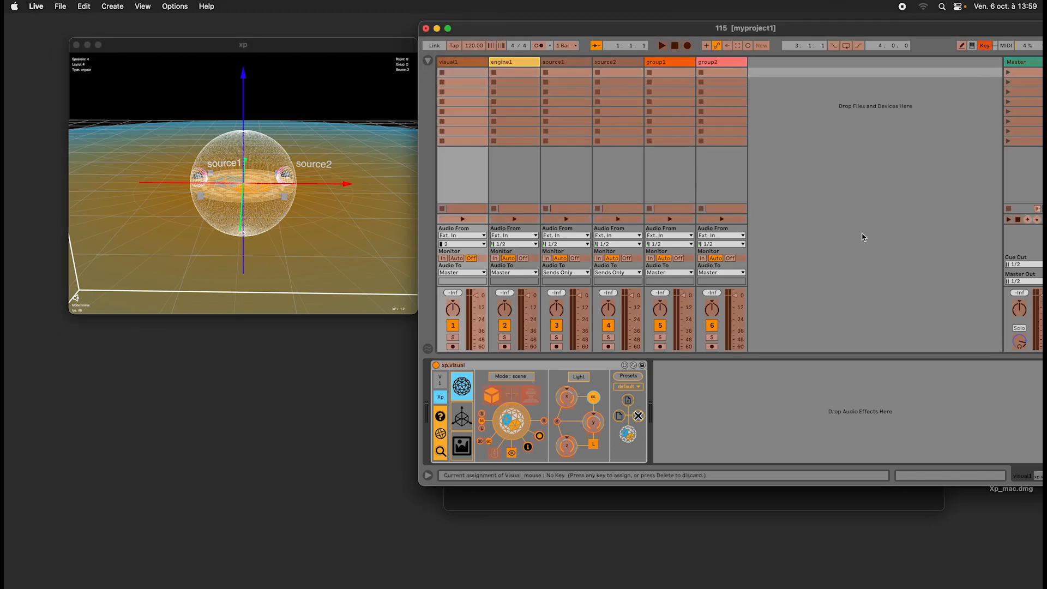
{"action": "left_click", "coordinate": [495, 453]}
{"action": "key", "text": "d"}
{"action": "left_click", "coordinate": [987, 45]}
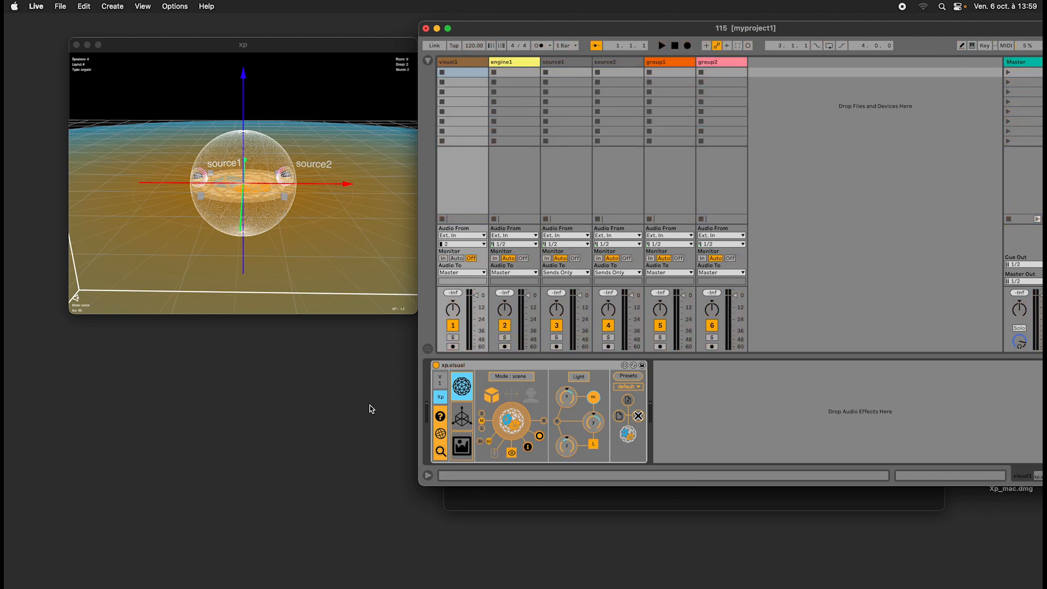
Test the mapped mouse control toggle by alternating between Live and the xp window while orbiting and zooming out the scene.
{"action": "left_click", "coordinate": [238, 158]}
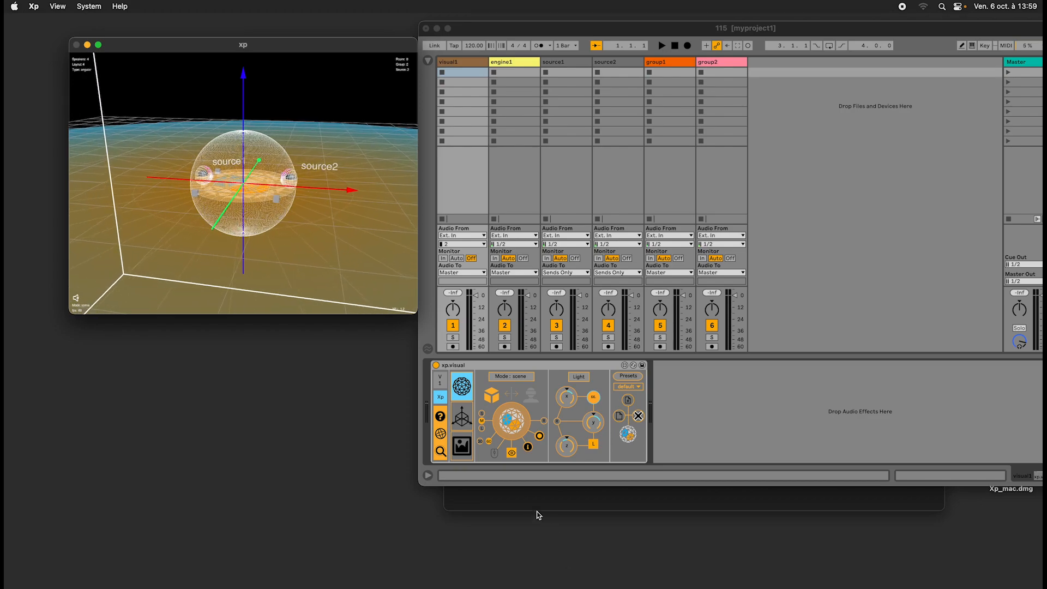
{"action": "left_click", "coordinate": [521, 482]}
{"action": "left_click", "coordinate": [318, 135]}
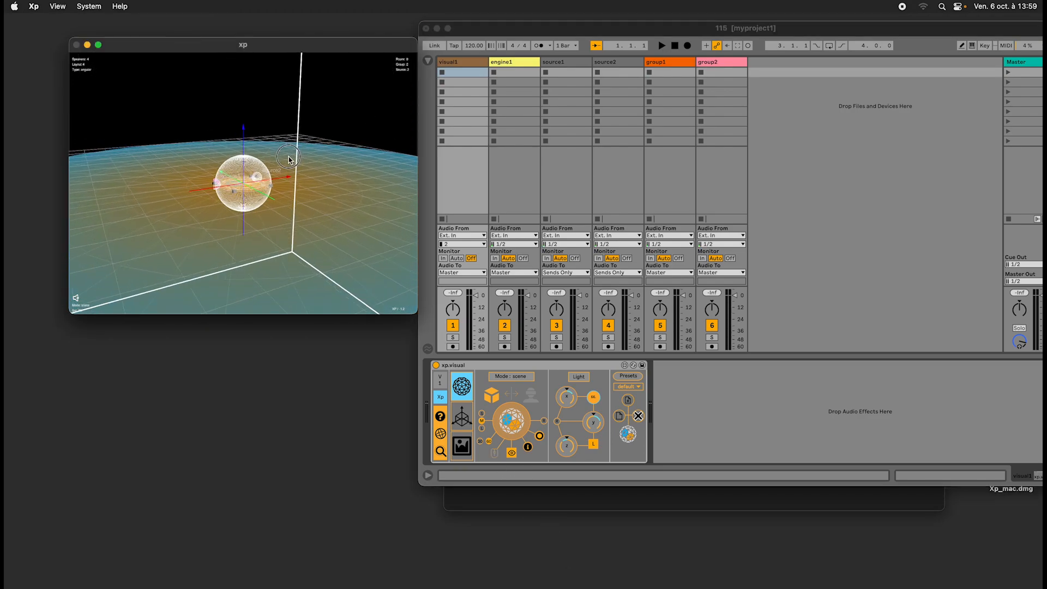
{"action": "left_click", "coordinate": [460, 74]}
{"action": "left_click", "coordinate": [301, 198]}
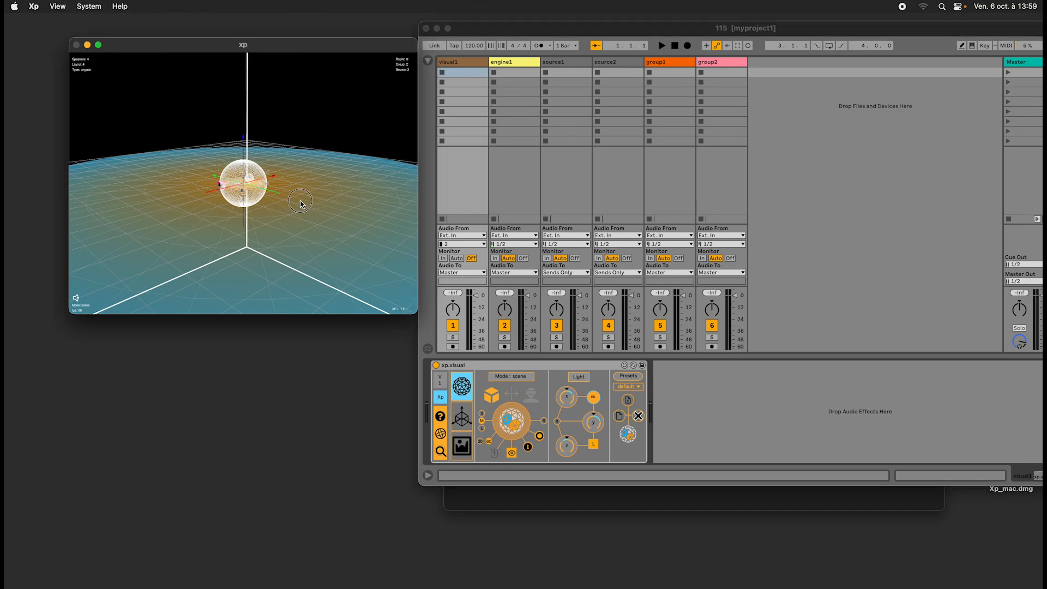
{"action": "left_click", "coordinate": [489, 30]}
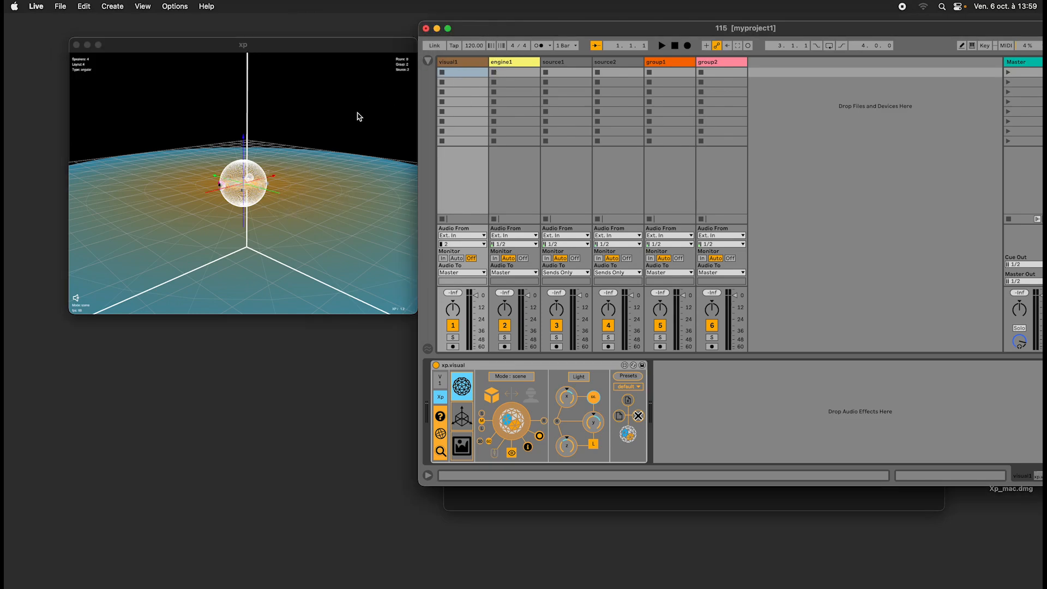
{"action": "left_click", "coordinate": [324, 132]}
{"action": "left_click_drag", "start_coordinate": [324, 133], "coordinate": [296, 168]}
{"action": "left_click", "coordinate": [517, 32]}
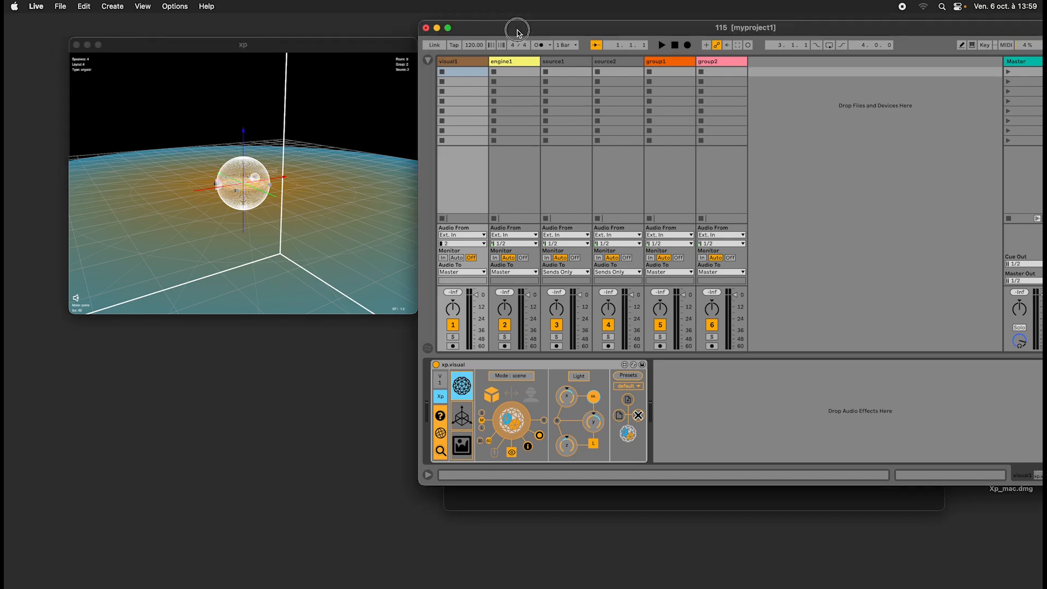
Test mouse control again by alternating window focus and zooming the xp scene back in around the two sources.
{"action": "left_click", "coordinate": [352, 139]}
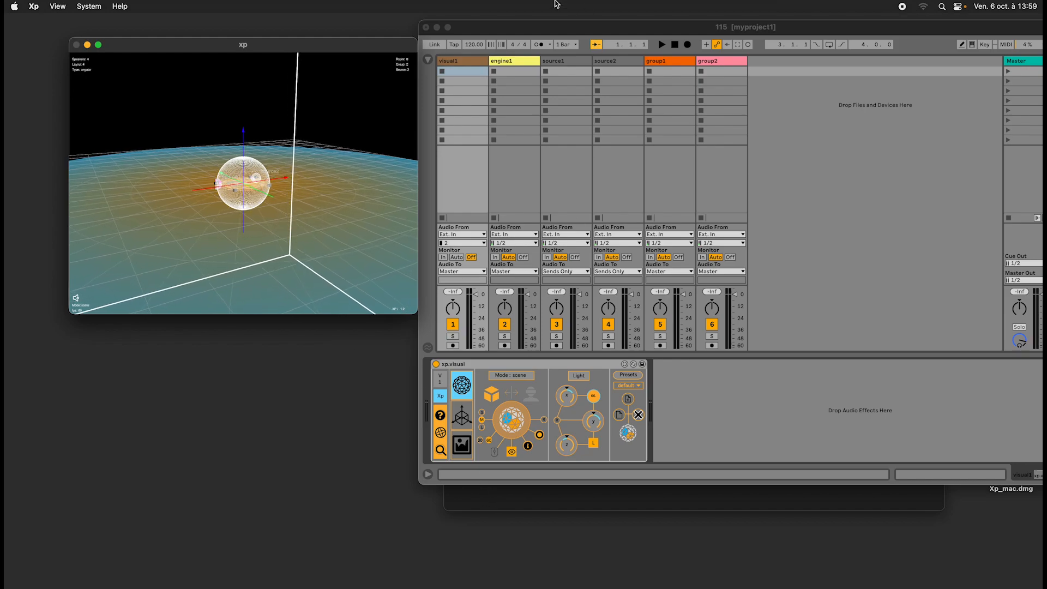
{"action": "left_click", "coordinate": [482, 25]}
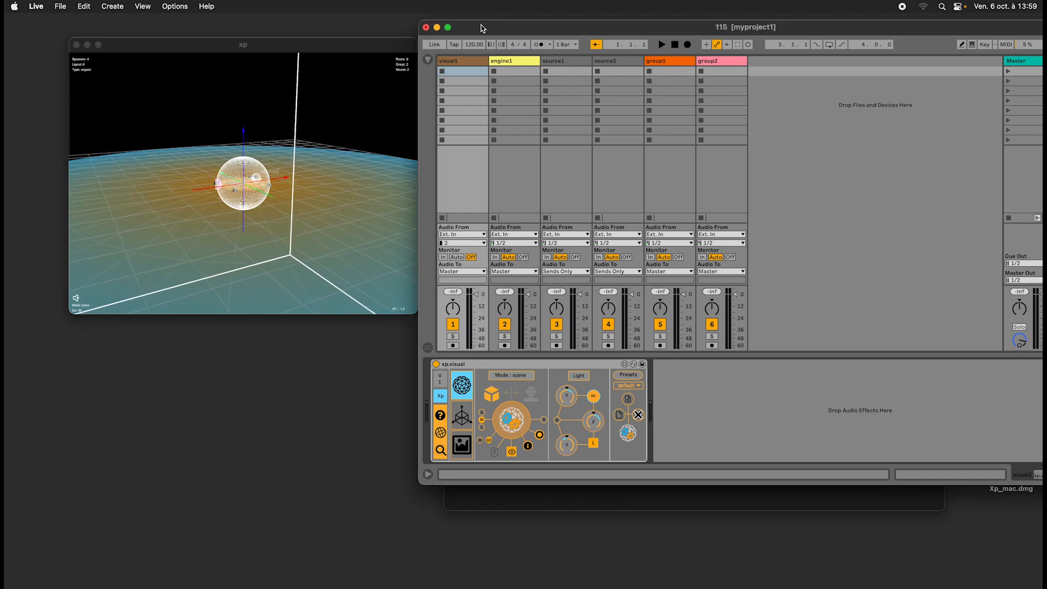
{"action": "left_click", "coordinate": [355, 110]}
{"action": "left_click", "coordinate": [263, 213]}
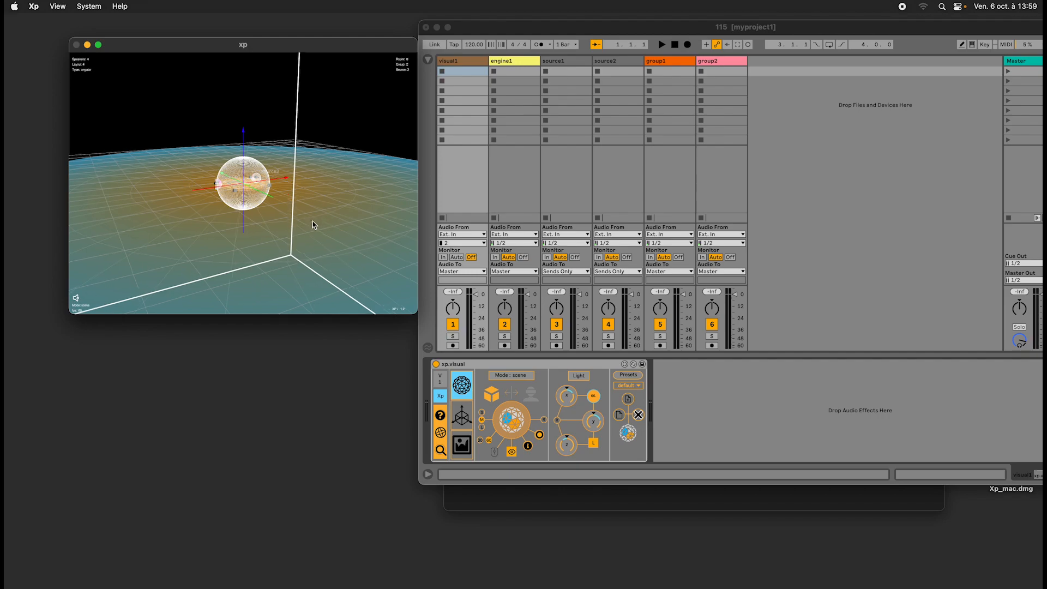
{"action": "left_click", "coordinate": [472, 27]}
{"action": "left_click", "coordinate": [332, 101]}
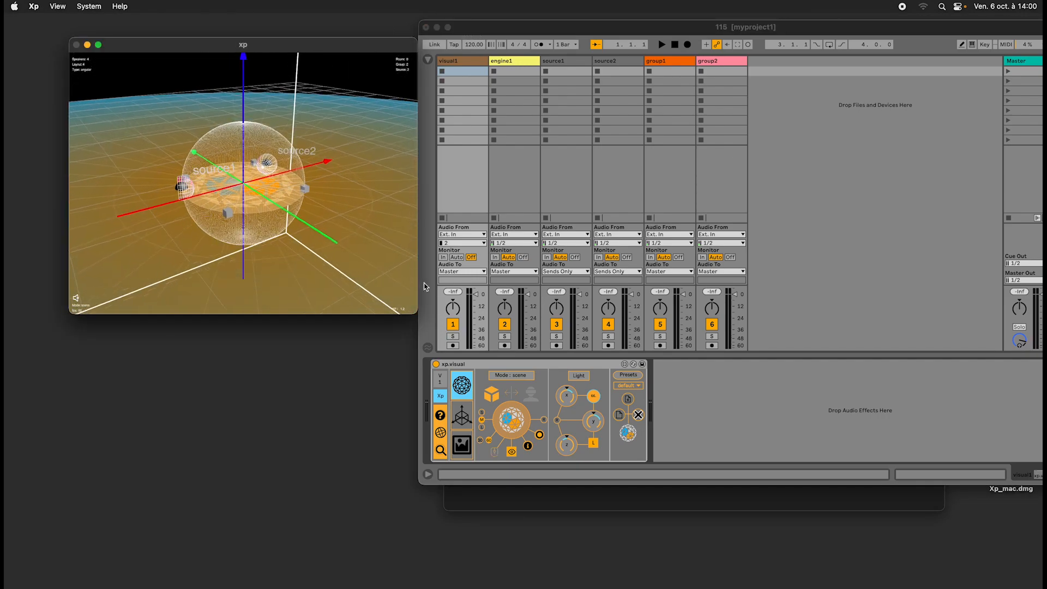
Switch xp.visual to listener mode and back to scene mode, and lower the A slider in its object settings.
{"action": "left_click", "coordinate": [529, 395]}
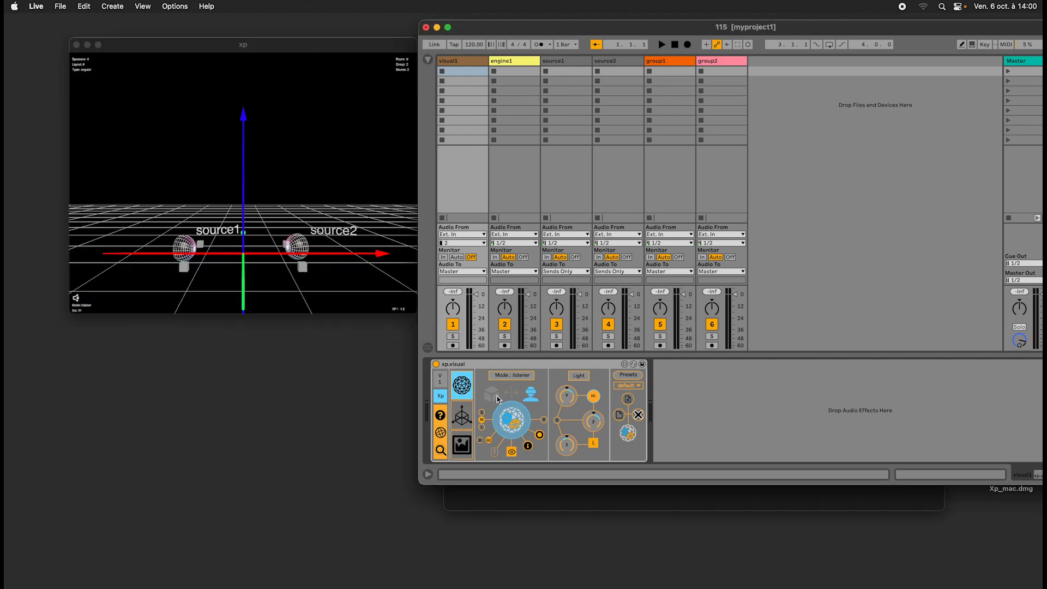
{"action": "left_click", "coordinate": [492, 393]}
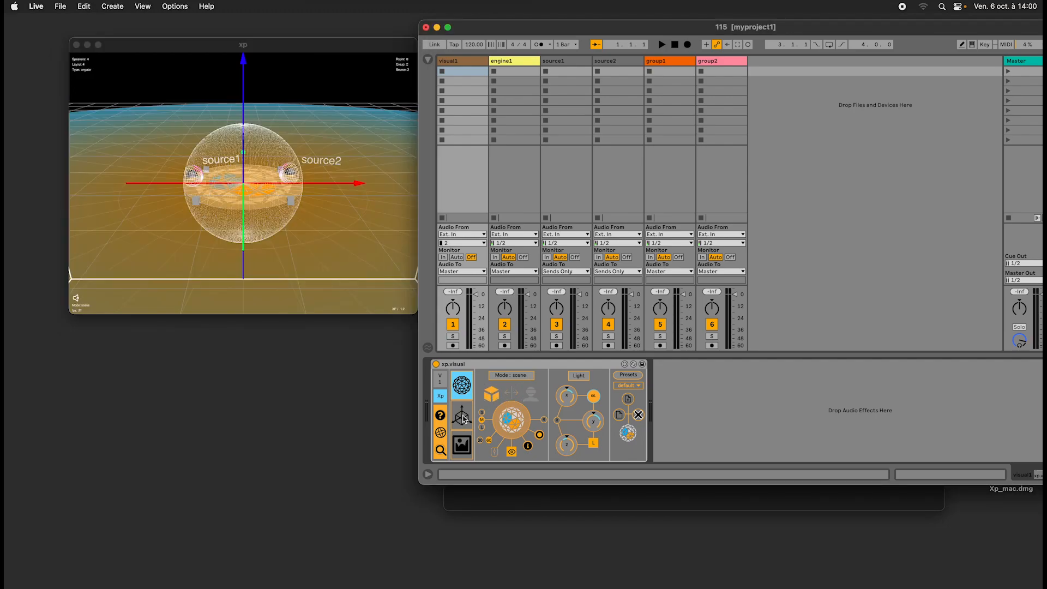
{"action": "left_click", "coordinate": [463, 417]}
{"action": "left_click", "coordinate": [465, 447]}
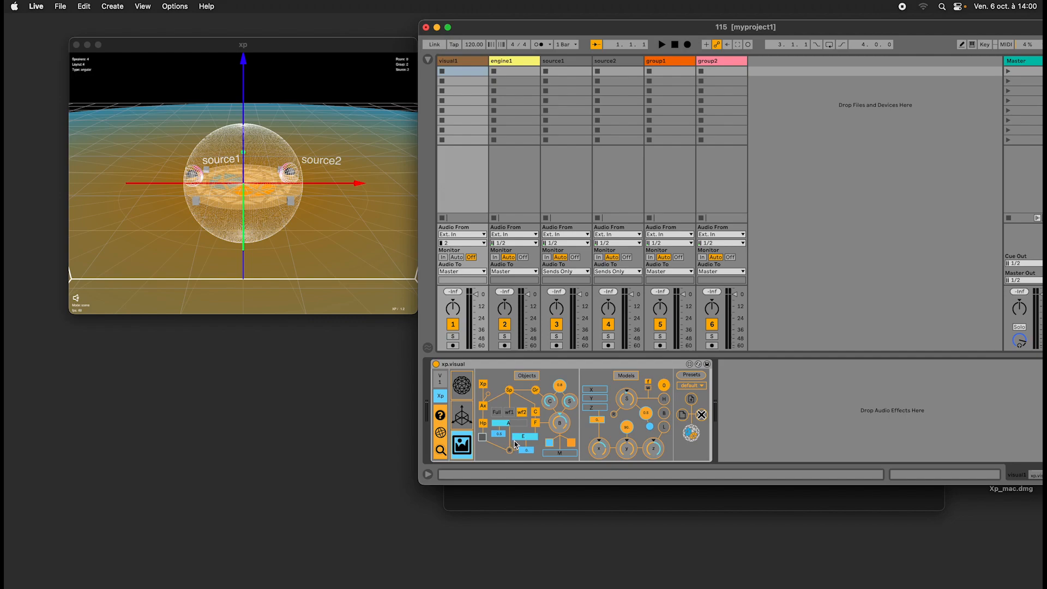
{"action": "left_click_drag", "start_coordinate": [509, 427], "coordinate": [508, 458]}
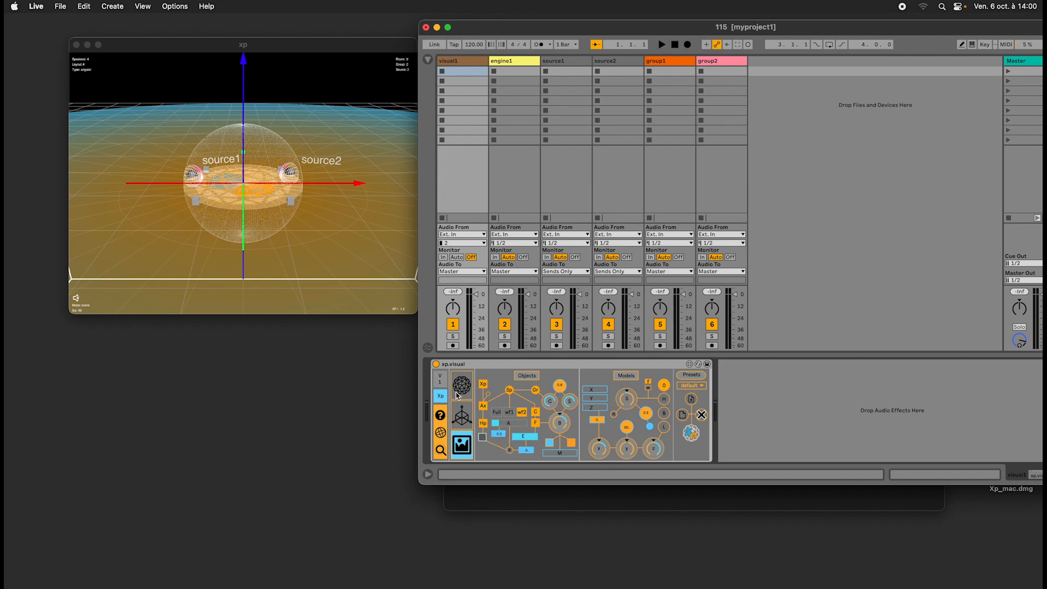
{"action": "left_click", "coordinate": [465, 380]}
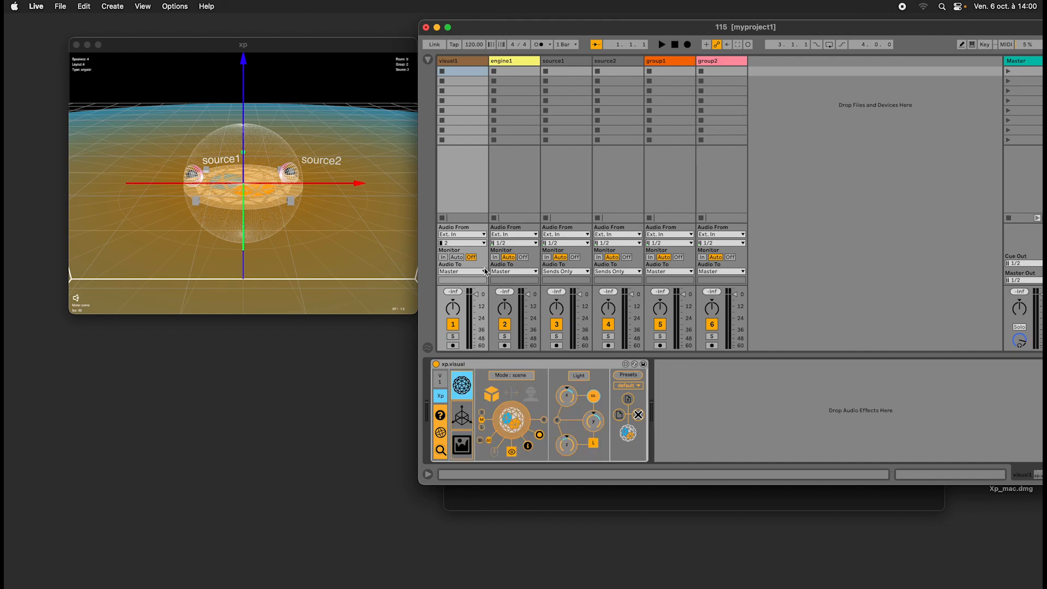
Examine the input meters of the xp.engine device on engine1 and hide them again.
{"action": "left_click", "coordinate": [511, 62]}
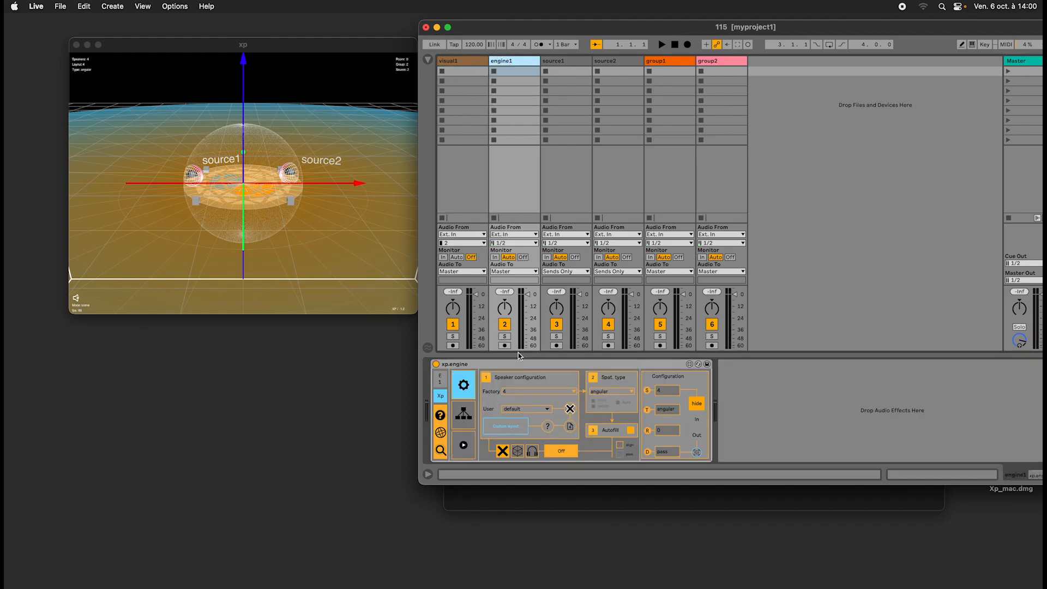
{"action": "left_click", "coordinate": [696, 434]}
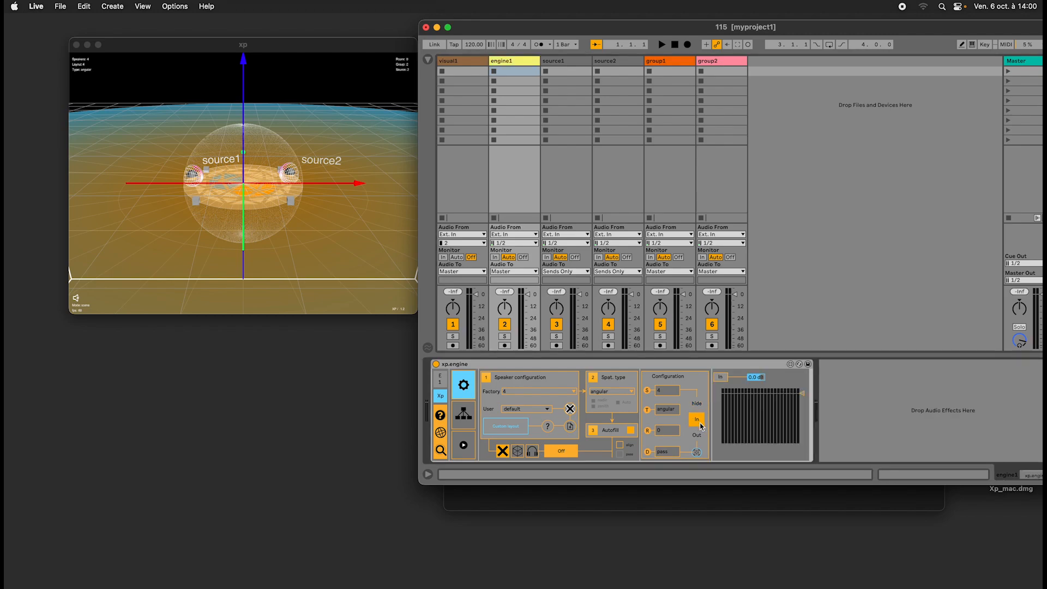
{"action": "left_click", "coordinate": [698, 404]}
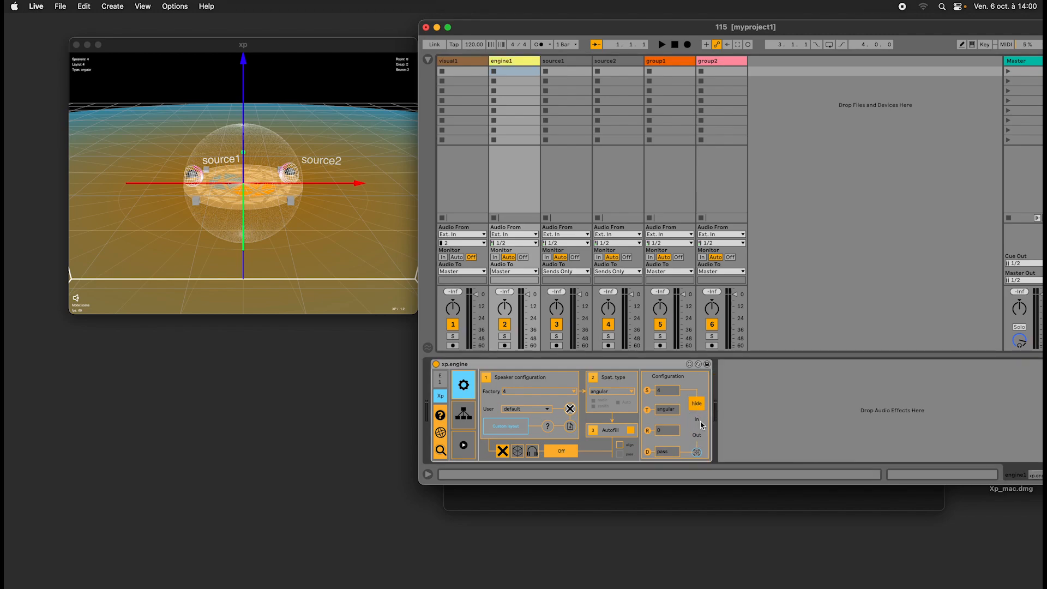
{"action": "left_click", "coordinate": [701, 420]}
{"action": "left_click", "coordinate": [699, 438]}
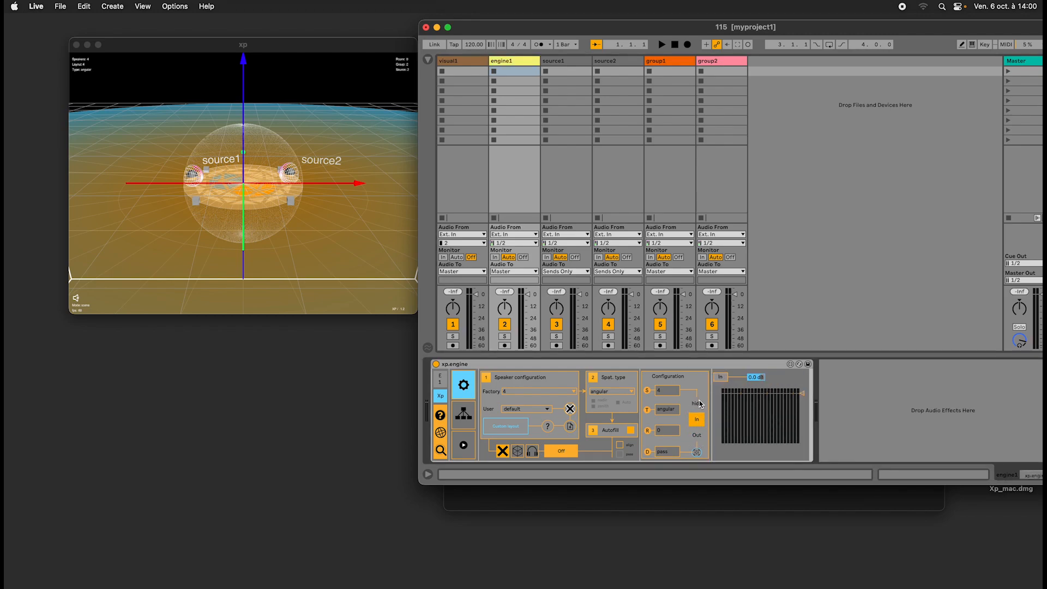
{"action": "left_click", "coordinate": [698, 405]}
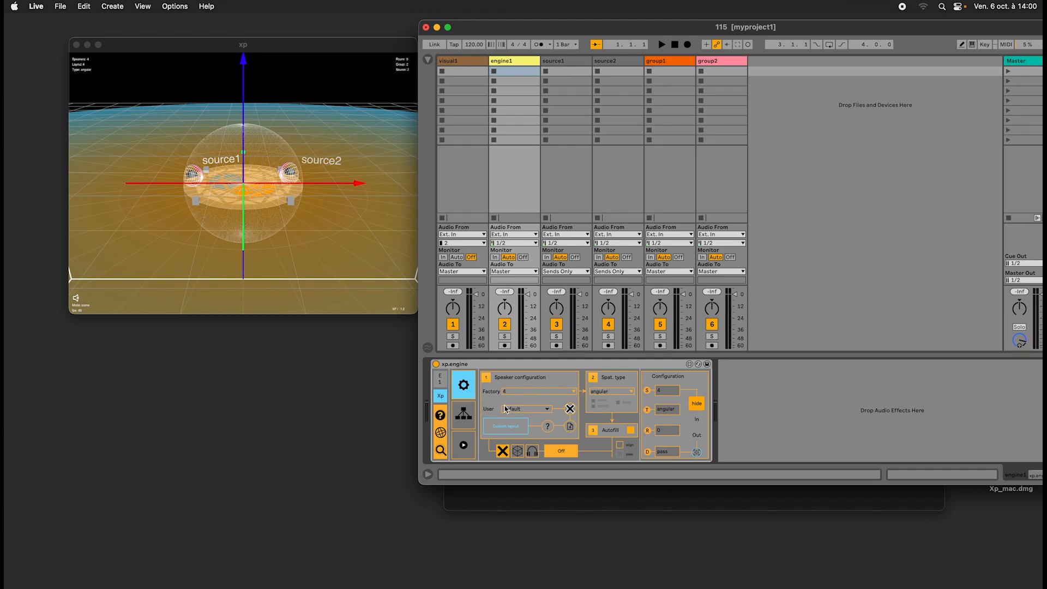
Check xp.engine's output routing and read the Custom Layout help on preparing a speaker file, closing it when done.
{"action": "left_click", "coordinate": [467, 413]}
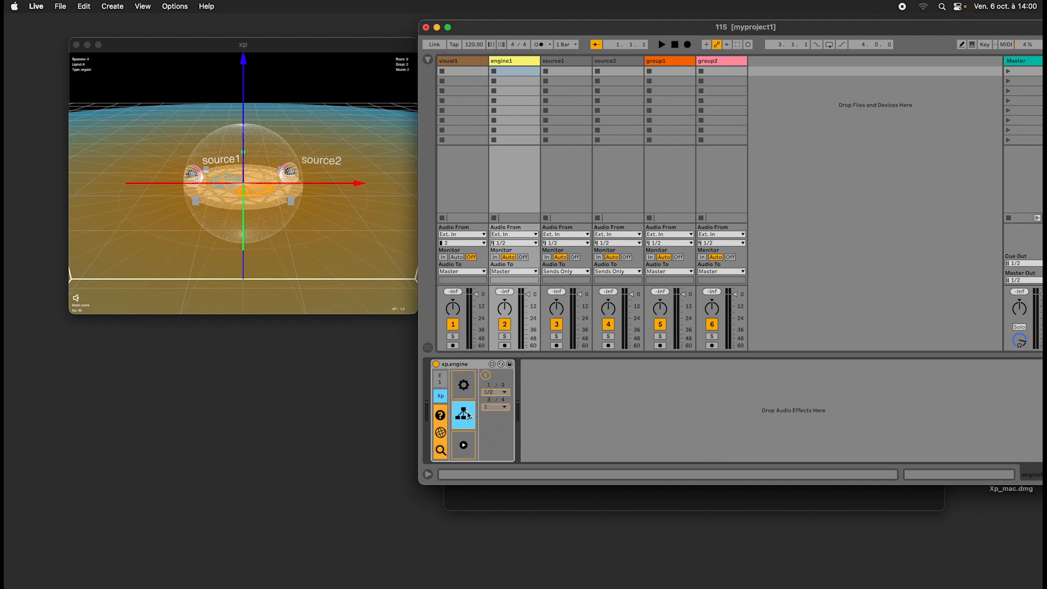
{"action": "left_click", "coordinate": [463, 384]}
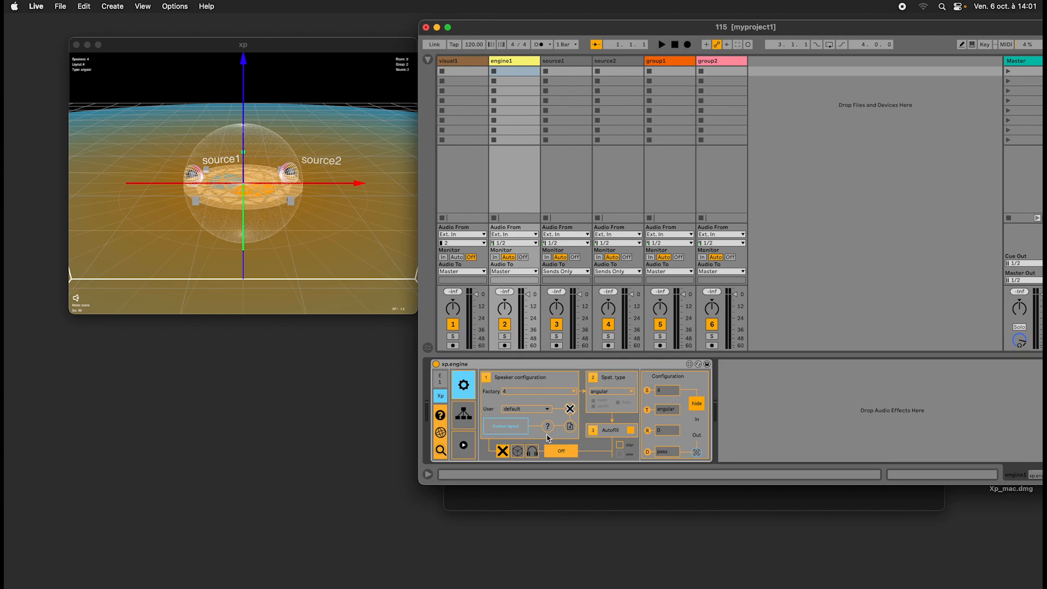
{"action": "left_click", "coordinate": [547, 427]}
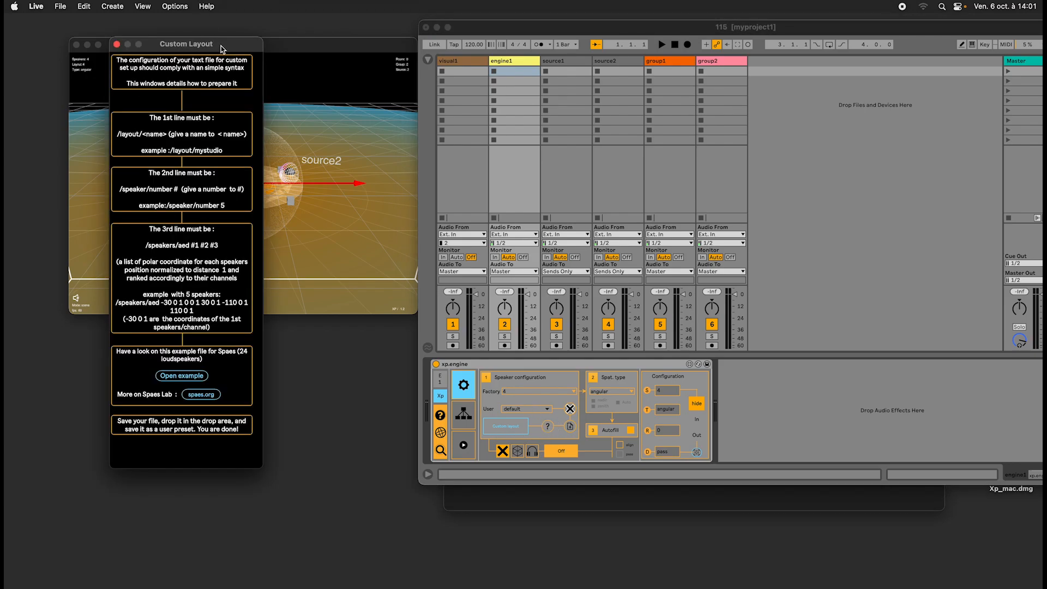
{"action": "left_click_drag", "start_coordinate": [221, 46], "coordinate": [938, 98]}
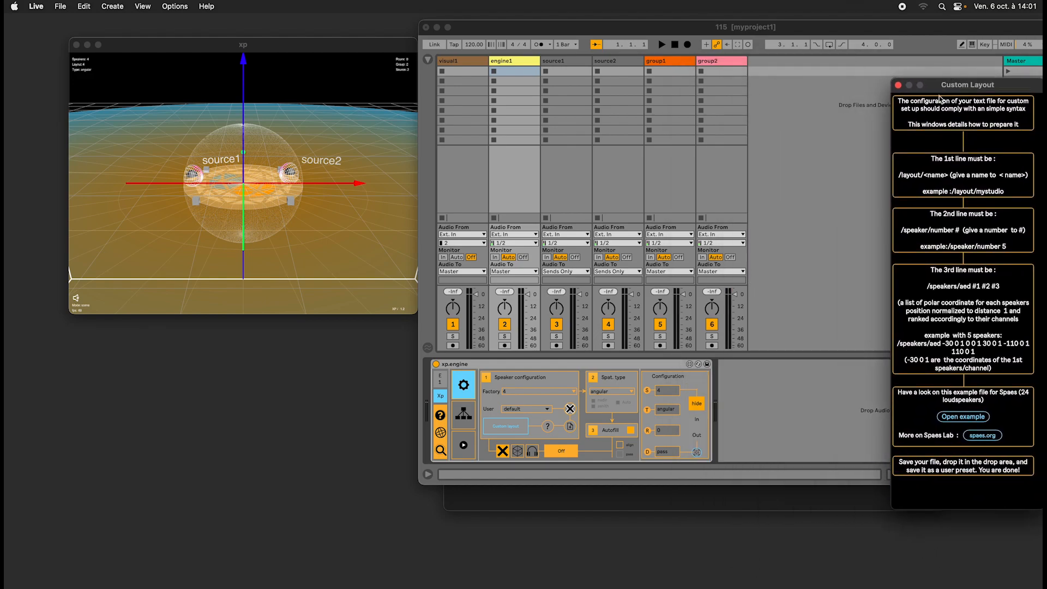
{"action": "left_click", "coordinate": [898, 85]}
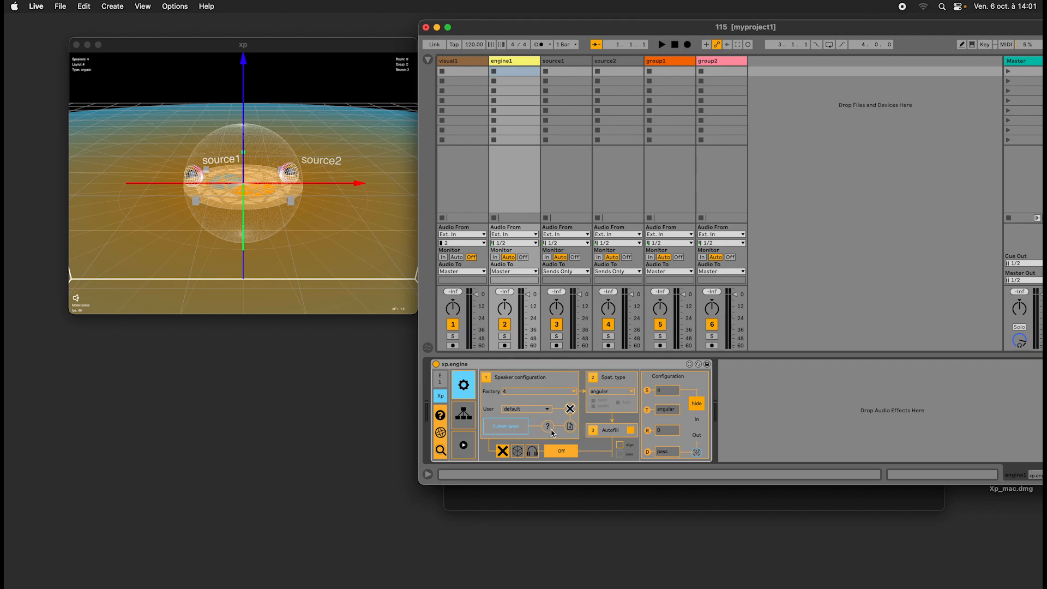
Set xp.engine's monitoring to Binaural and switch xp.visual to listener mode.
{"action": "left_click", "coordinate": [533, 452]}
{"action": "left_click", "coordinate": [517, 450]}
{"action": "left_click", "coordinate": [532, 451]}
{"action": "left_click", "coordinate": [462, 60]}
{"action": "left_click", "coordinate": [533, 396]}
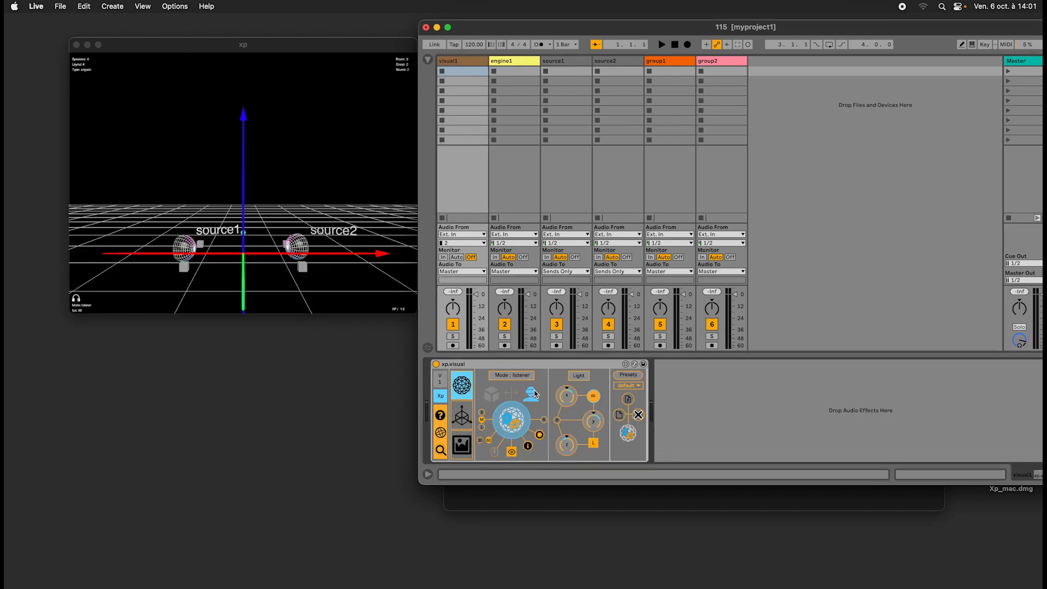
{"action": "left_click", "coordinate": [516, 64]}
{"action": "left_click", "coordinate": [533, 456]}
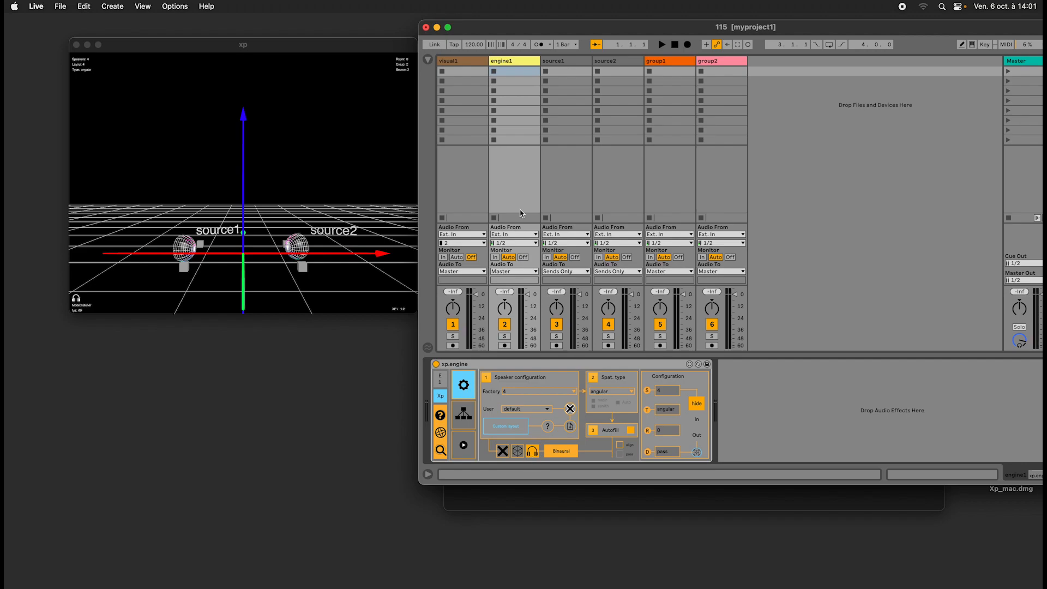
Adjust the listener position in xp.visual to about 1.8 on Y, and turn the listener's view straight ahead in the xp window.
{"action": "left_click", "coordinate": [463, 63]}
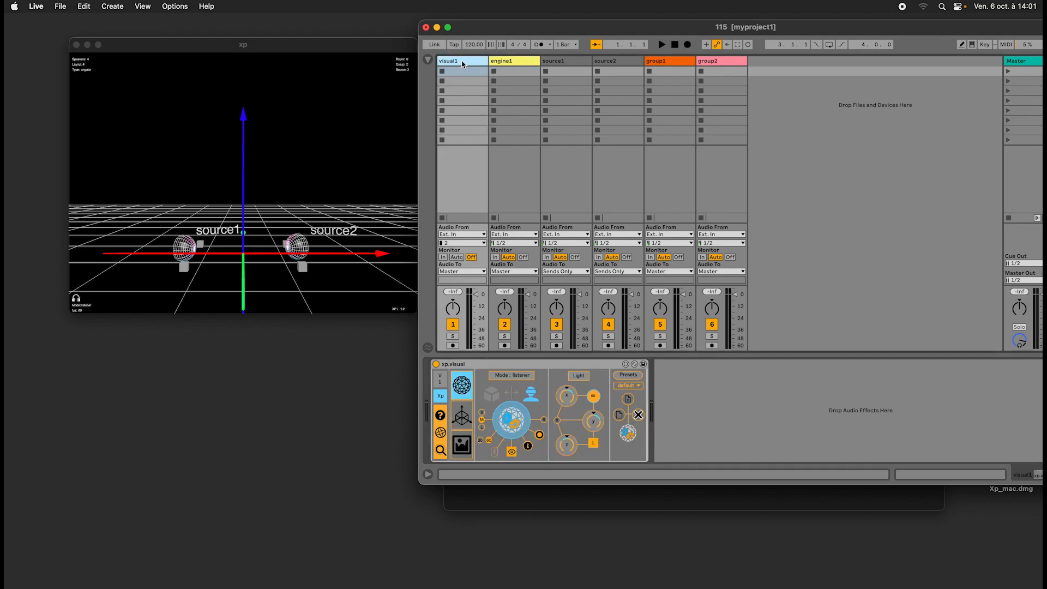
{"action": "left_click", "coordinate": [466, 419]}
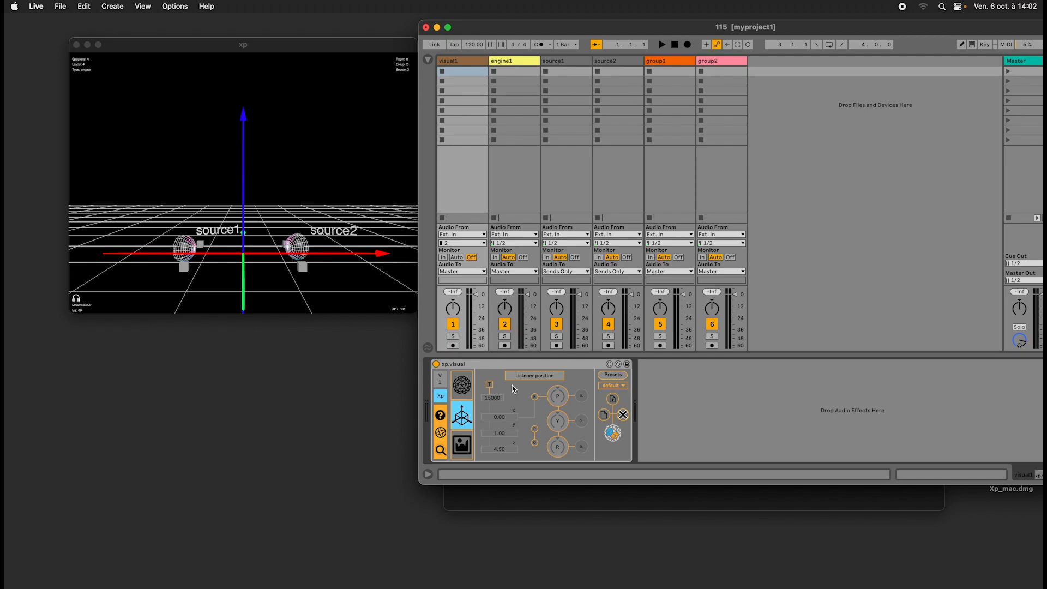
{"action": "left_click", "coordinate": [489, 385]}
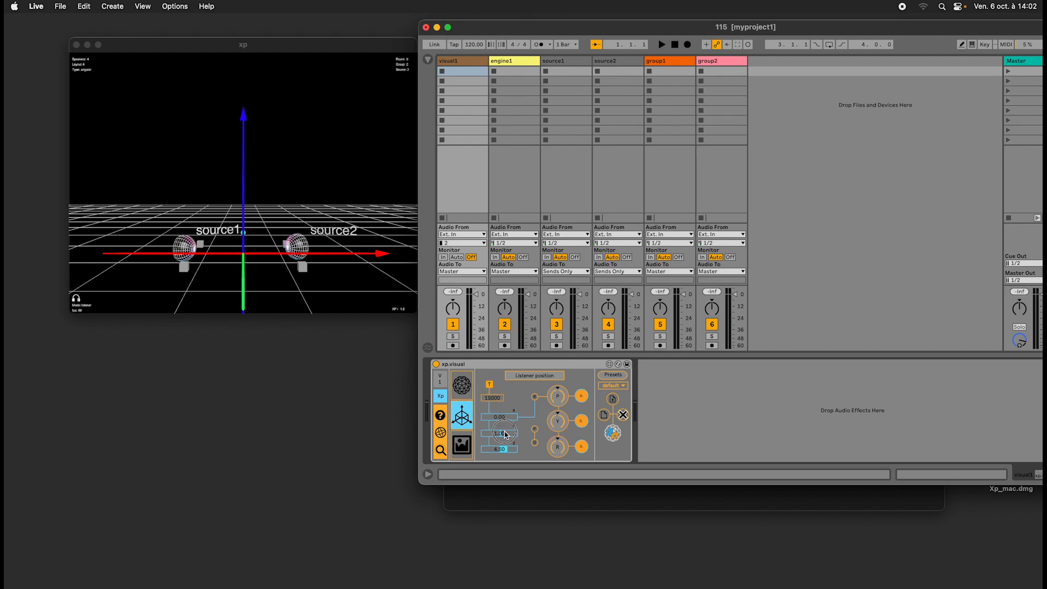
{"action": "left_click_drag", "start_coordinate": [503, 434], "coordinate": [556, 406]}
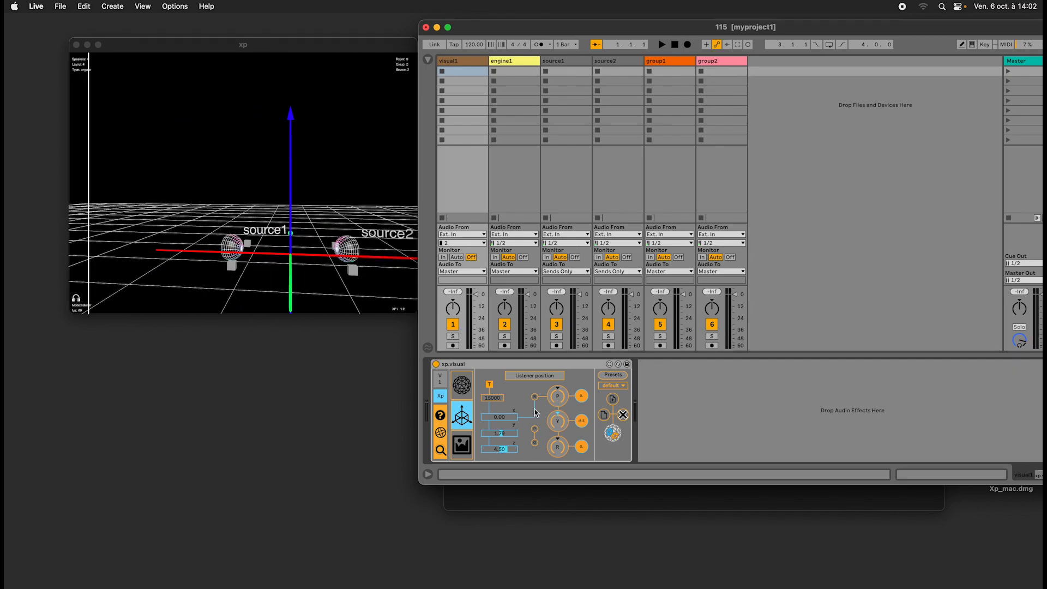
{"action": "left_click", "coordinate": [492, 381]}
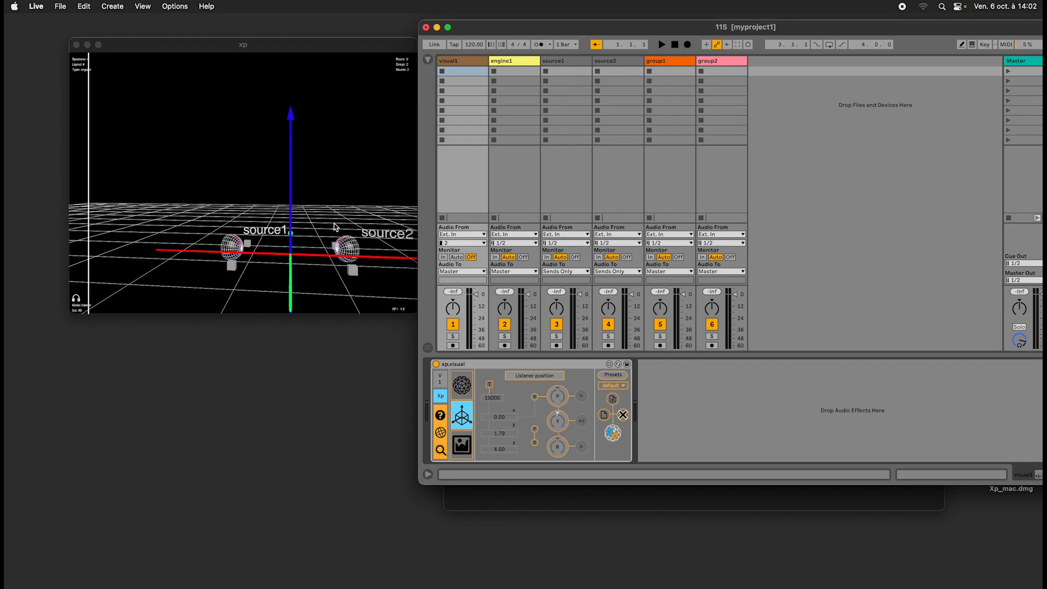
{"action": "left_click_drag", "start_coordinate": [334, 223], "coordinate": [360, 210]}
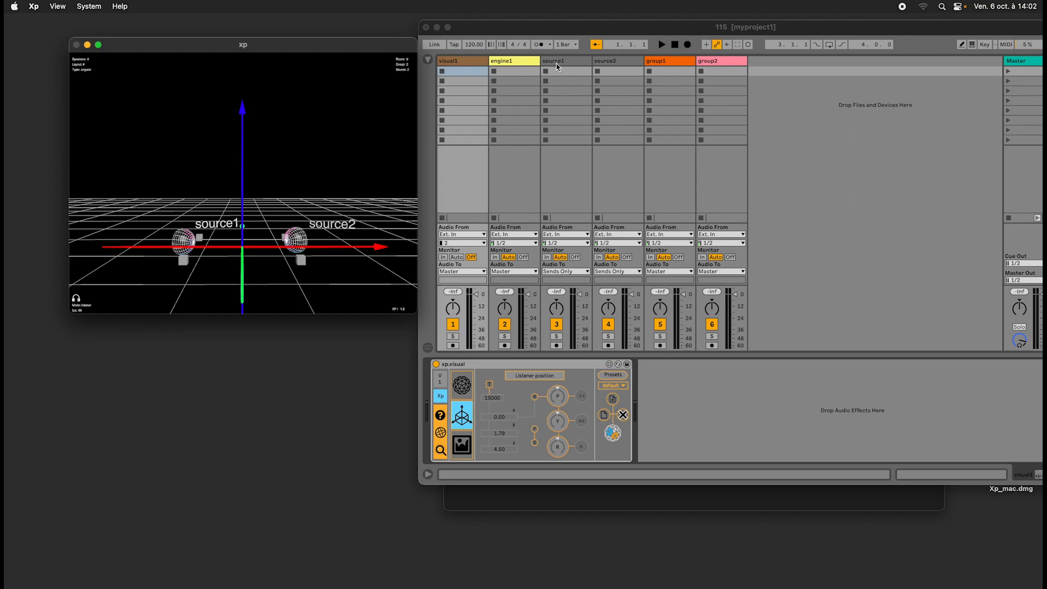
Return xp.visual to its main settings in scene mode.
{"action": "left_click", "coordinate": [518, 63]}
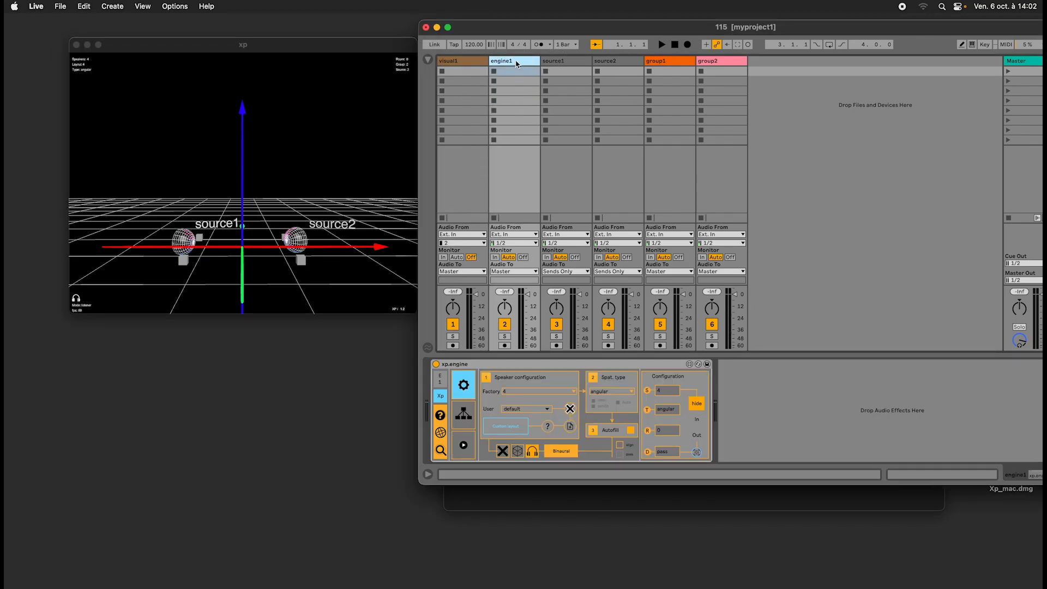
{"action": "left_click", "coordinate": [466, 60]}
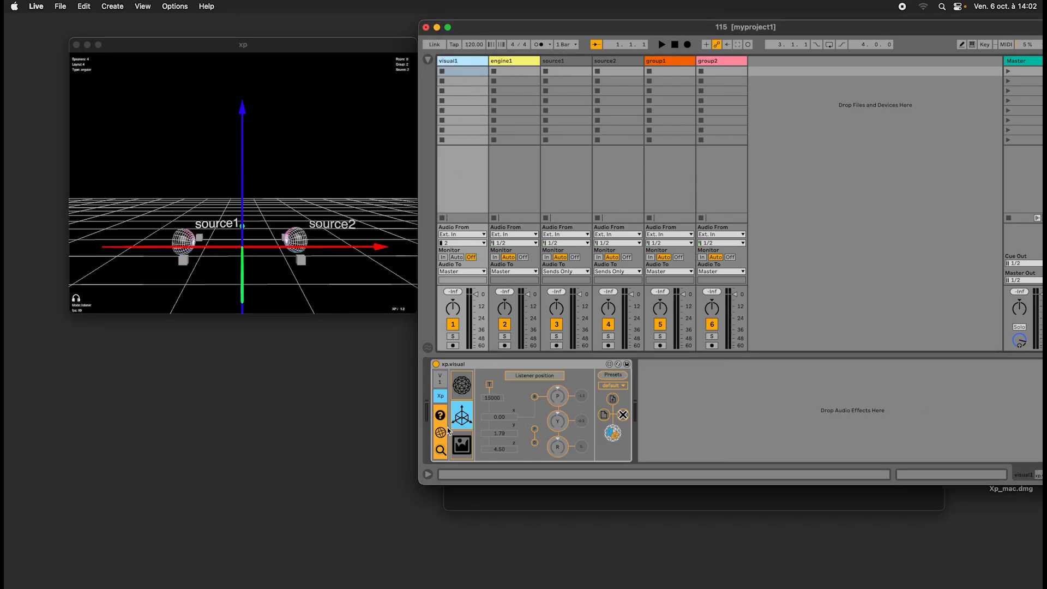
{"action": "left_click", "coordinate": [461, 385]}
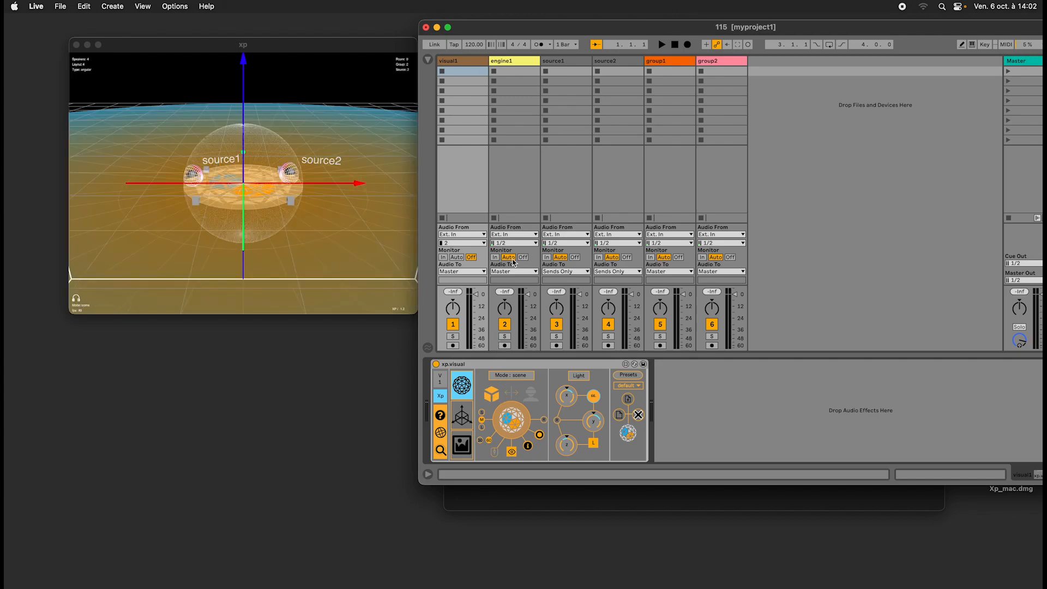
Show the line linking source1 to the scene's origin through xp.source's visual settings, and bring back its position parameters.
{"action": "left_click", "coordinate": [566, 63]}
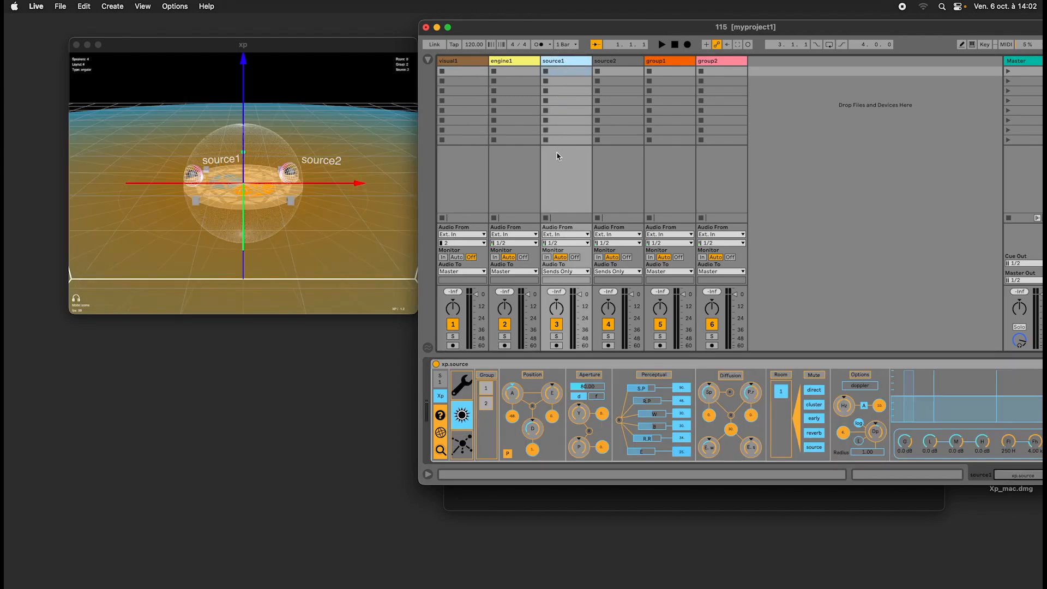
{"action": "left_click", "coordinate": [462, 388]}
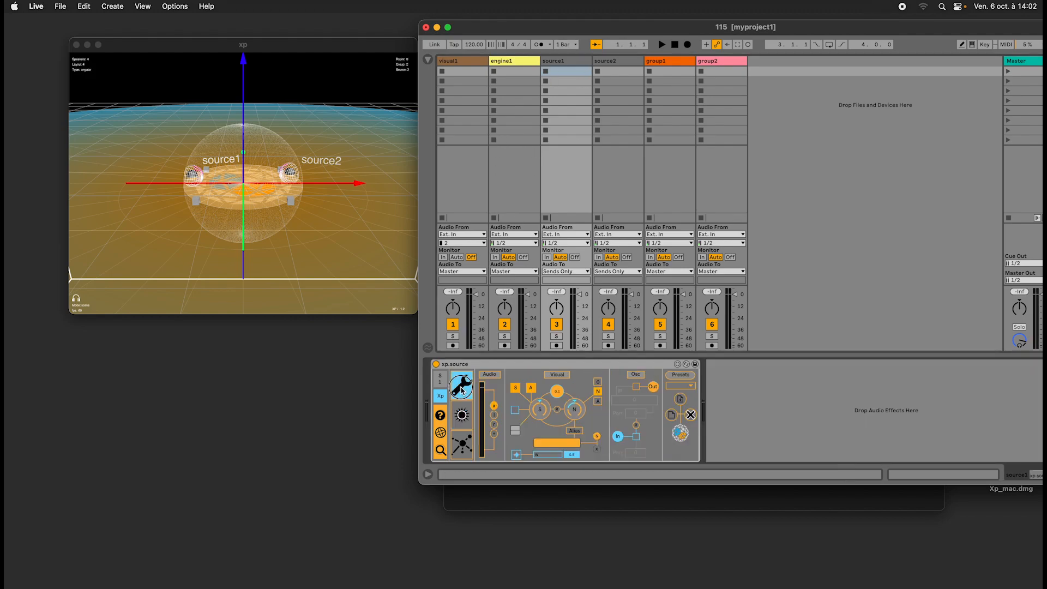
{"action": "left_click", "coordinate": [516, 431]}
{"action": "left_click", "coordinate": [461, 416]}
{"action": "left_click", "coordinate": [461, 388]}
{"action": "left_click", "coordinate": [462, 416]}
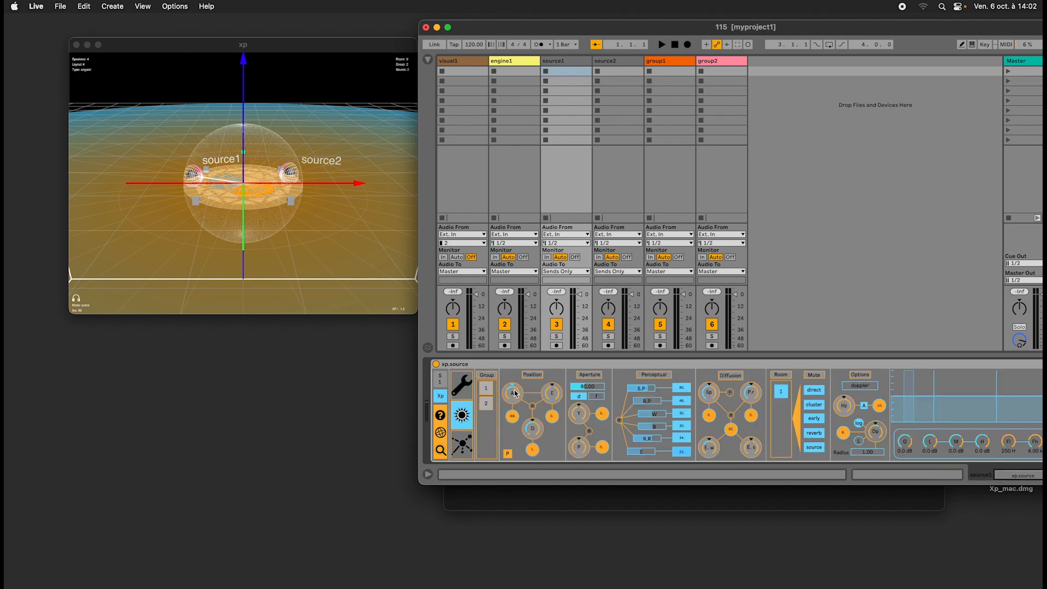
Move source1 outward and above the speaker sphere, and translate group1 along Y.
{"action": "left_click_drag", "start_coordinate": [515, 395], "coordinate": [547, 387]}
{"action": "left_click_drag", "start_coordinate": [292, 240], "coordinate": [401, 197]}
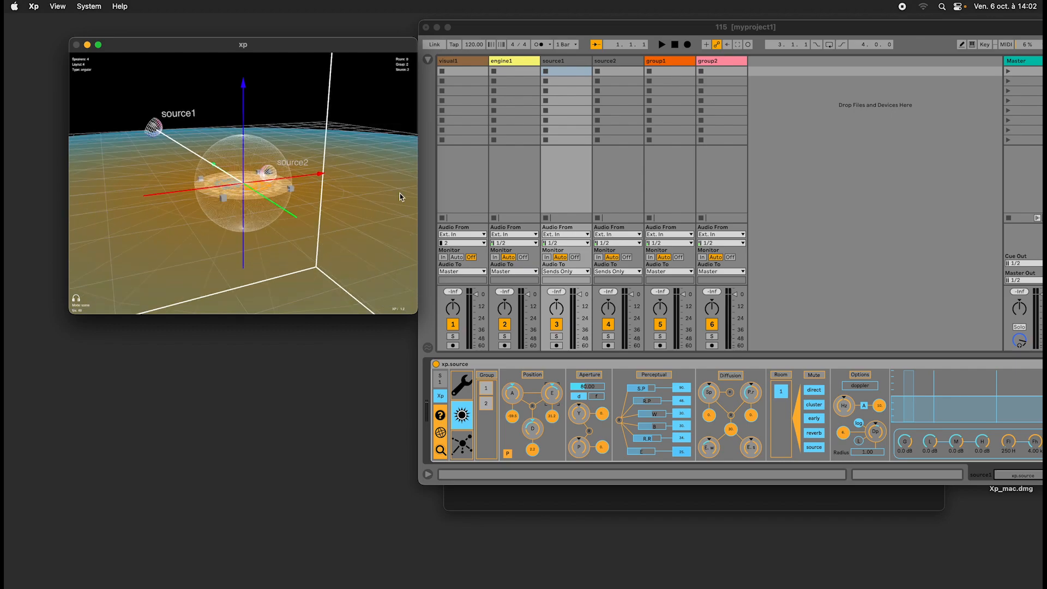
{"action": "left_click", "coordinate": [670, 65]}
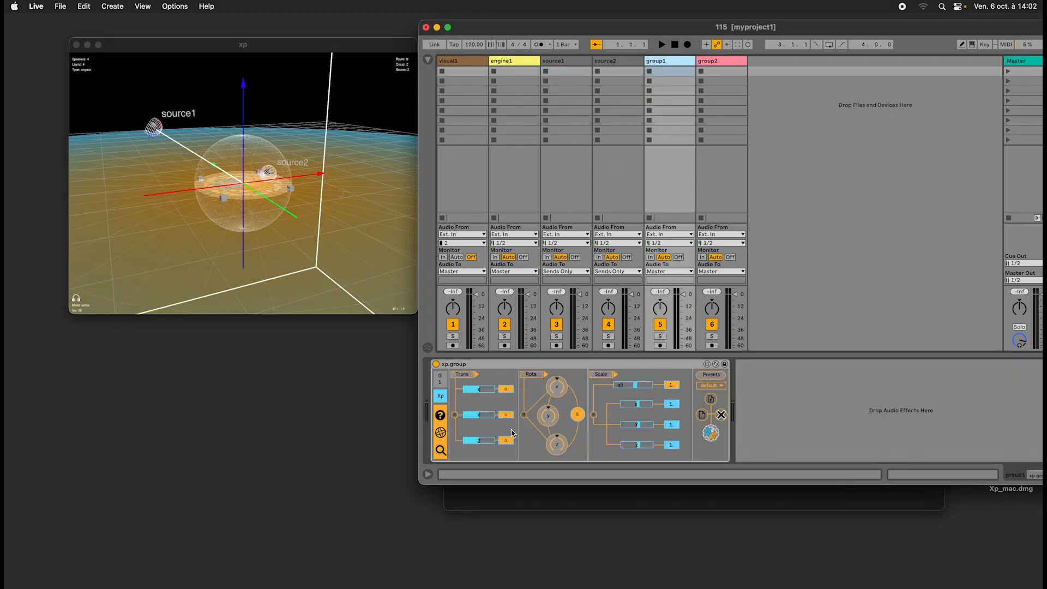
{"action": "mouse_move", "coordinate": [482, 417]}
{"action": "left_mouse_down"}
{"action": "mouse_move", "coordinate": [486, 403]}
{"action": "mouse_move", "coordinate": [487, 412]}
{"action": "left_mouse_up"}
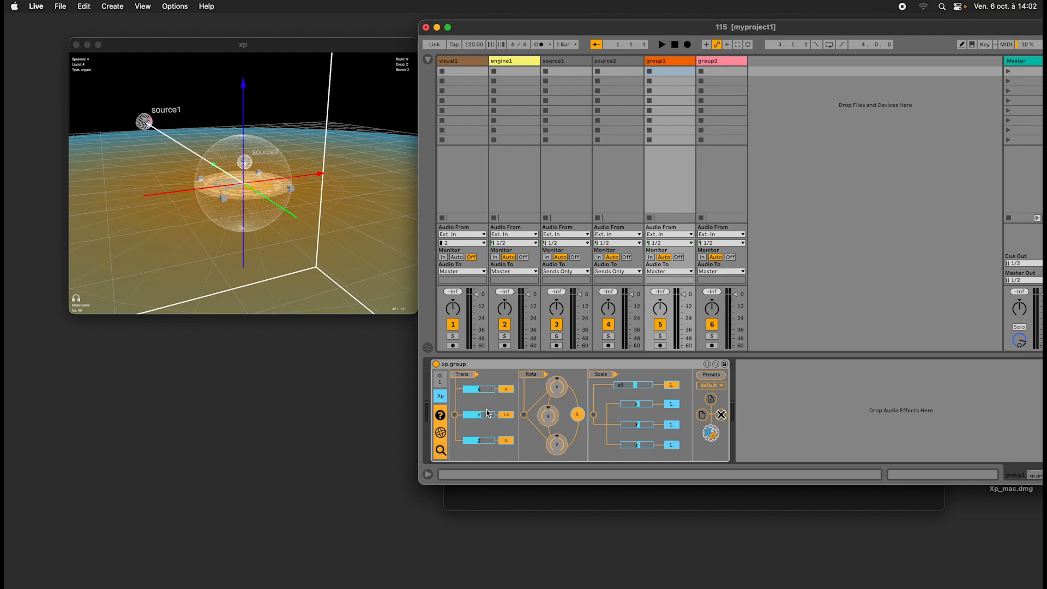
Give source1 the alias myname, display the alias in the scene, and orbit the view to check it.
{"action": "left_click", "coordinate": [535, 62]}
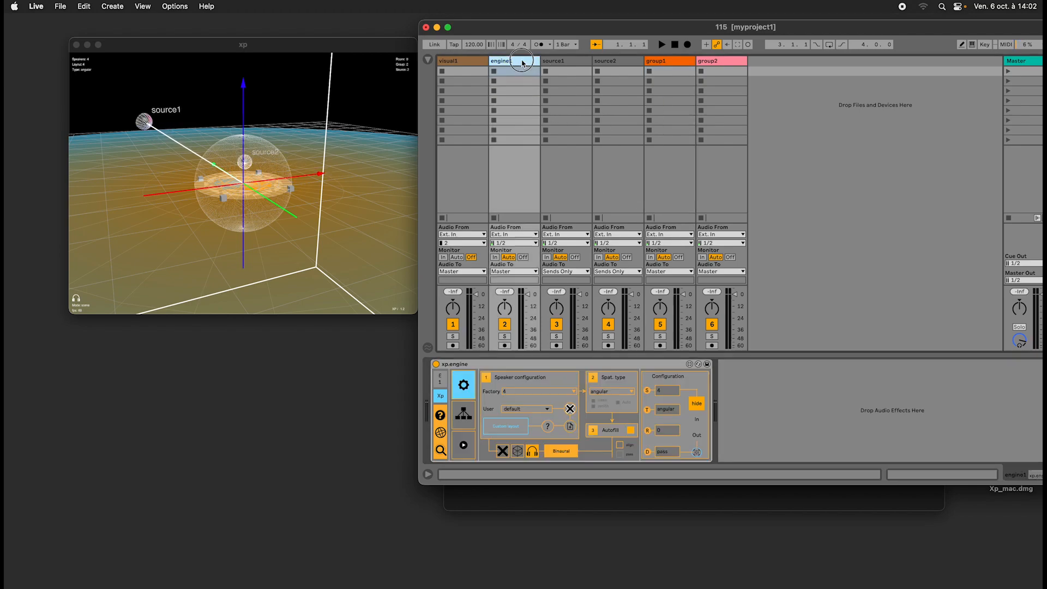
{"action": "left_click", "coordinate": [554, 61]}
{"action": "left_click", "coordinate": [473, 393]}
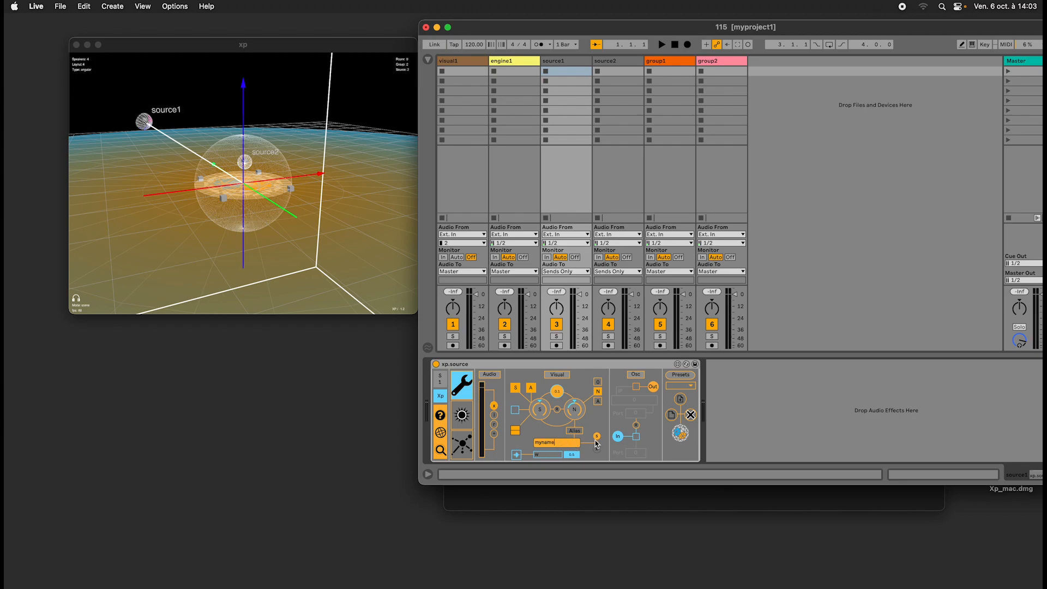
{"action": "left_click", "coordinate": [597, 437]}
{"action": "left_click", "coordinate": [331, 238]}
{"action": "left_click_drag", "start_coordinate": [330, 238], "coordinate": [290, 242]}
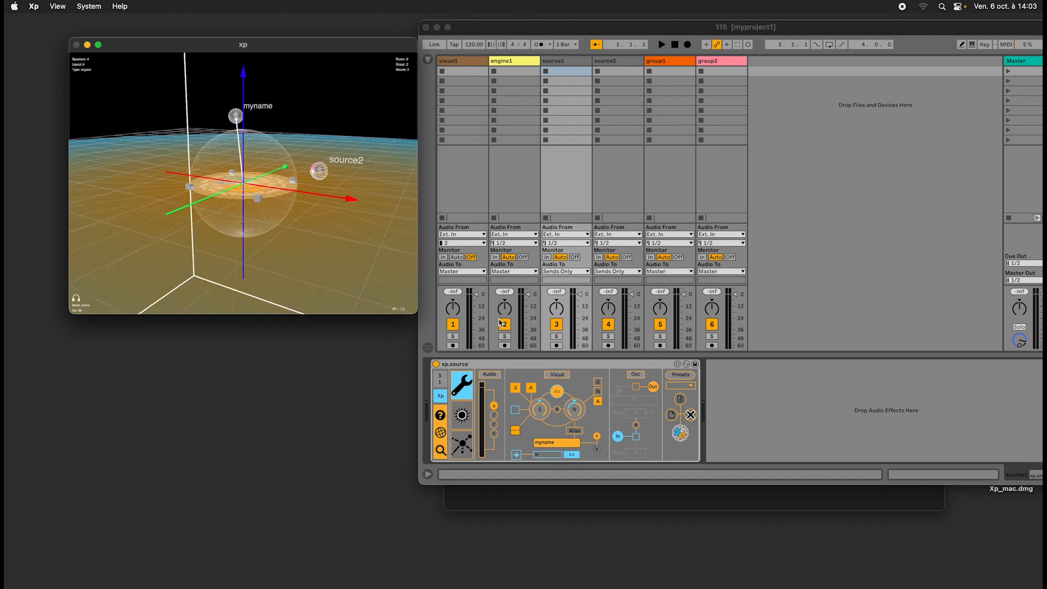
Add a third source track to the set from xp.source.amxd in the Finder's Xp_devices folder.
{"action": "left_click", "coordinate": [593, 367]}
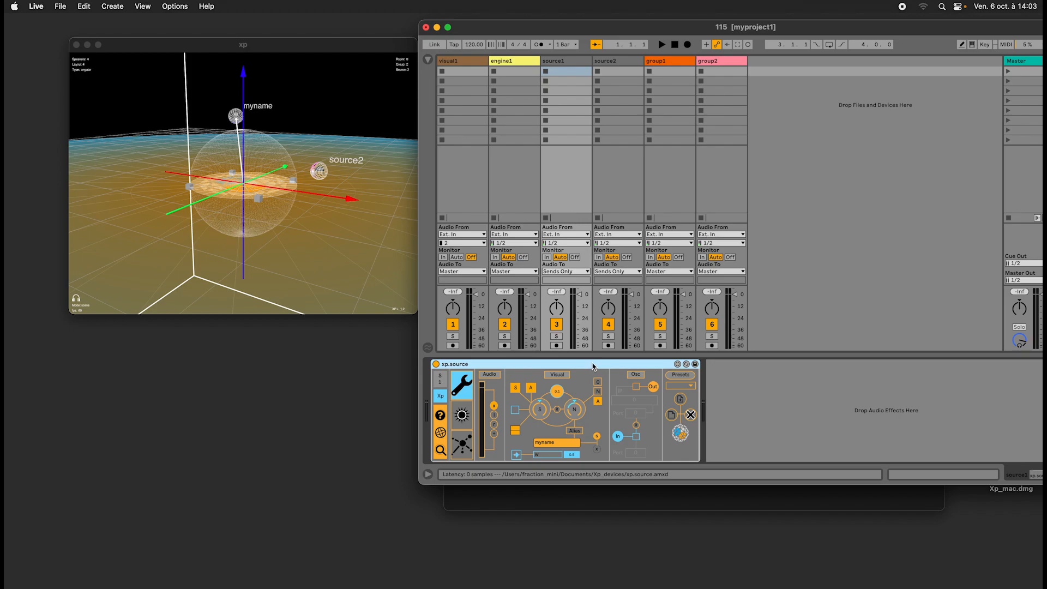
{"action": "left_click_drag", "start_coordinate": [395, 251], "coordinate": [352, 227]}
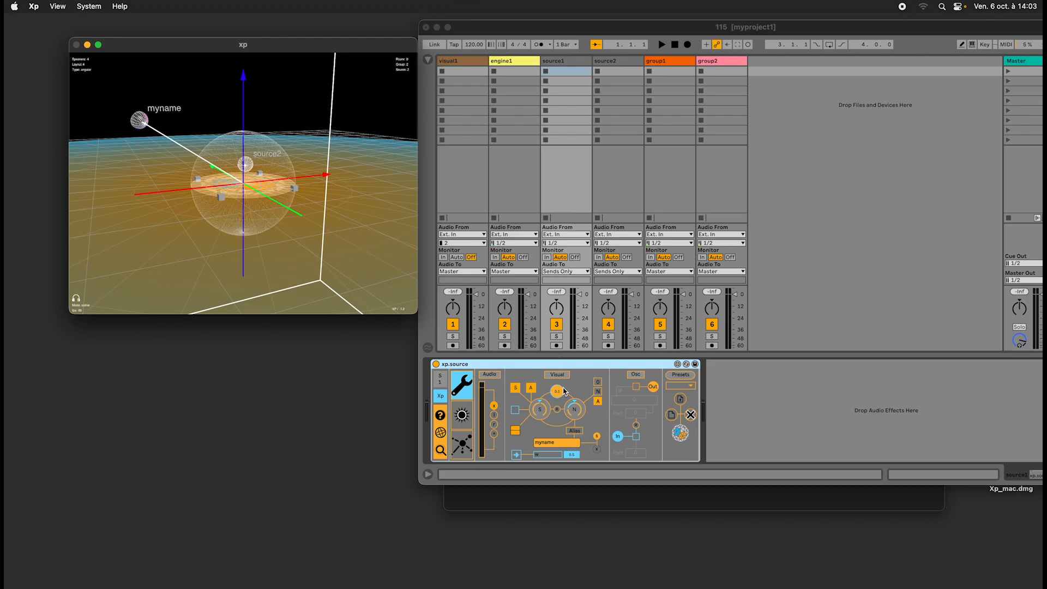
{"action": "left_click", "coordinate": [572, 57]}
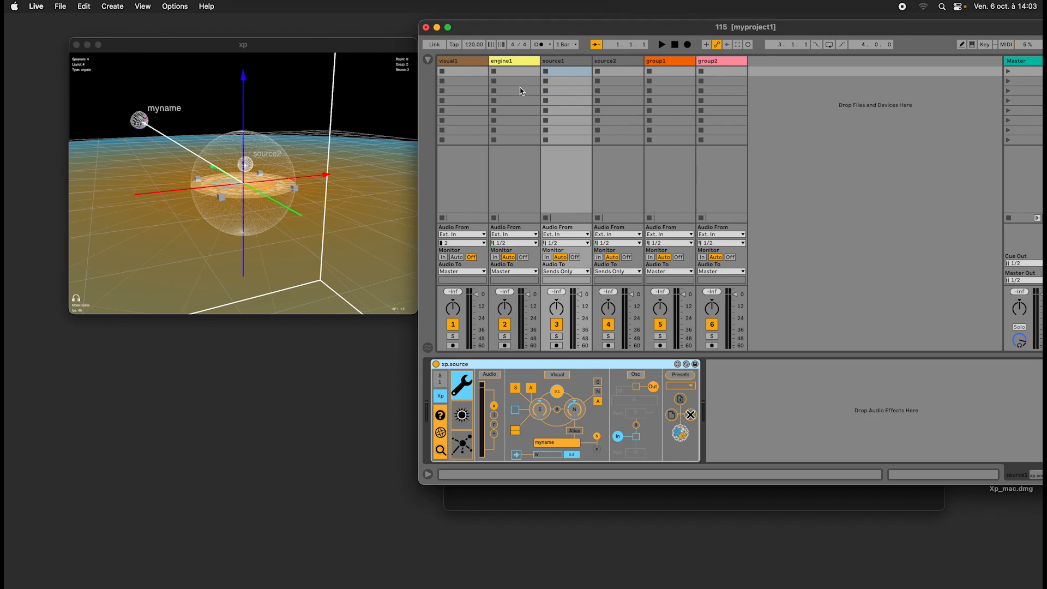
{"action": "key", "text": "super+Tab"}
{"action": "key", "text": "super+Tab"}
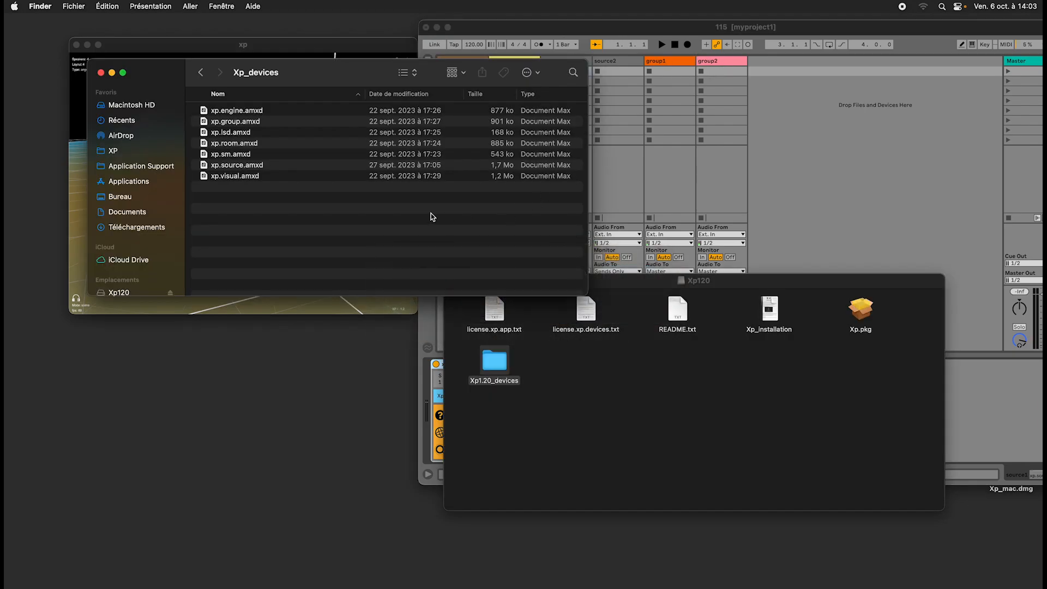
{"action": "left_click_drag", "start_coordinate": [330, 62], "coordinate": [736, 242]}
{"action": "left_click_drag", "start_coordinate": [638, 345], "coordinate": [796, 167]}
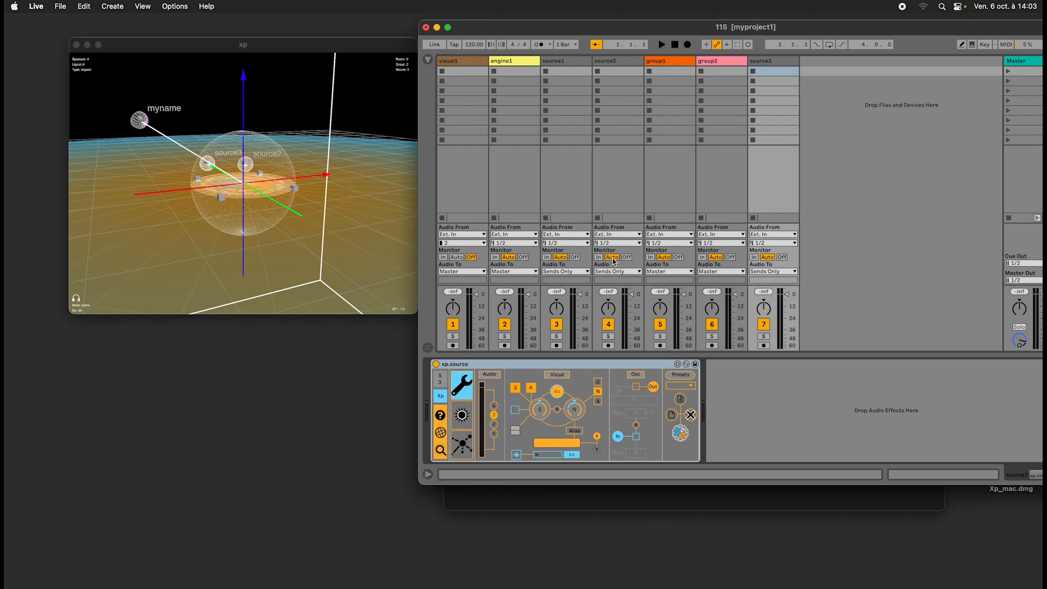
Compare the setup page of the new source3 device with that of source1.
{"action": "left_click", "coordinate": [779, 62]}
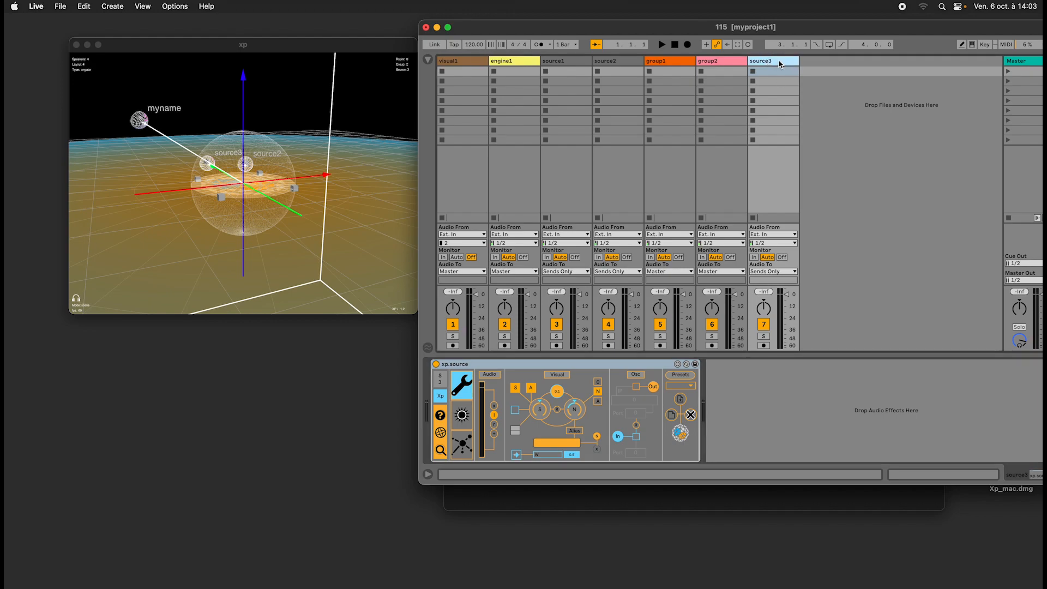
{"action": "left_click", "coordinate": [428, 59]}
{"action": "left_click", "coordinate": [906, 62]}
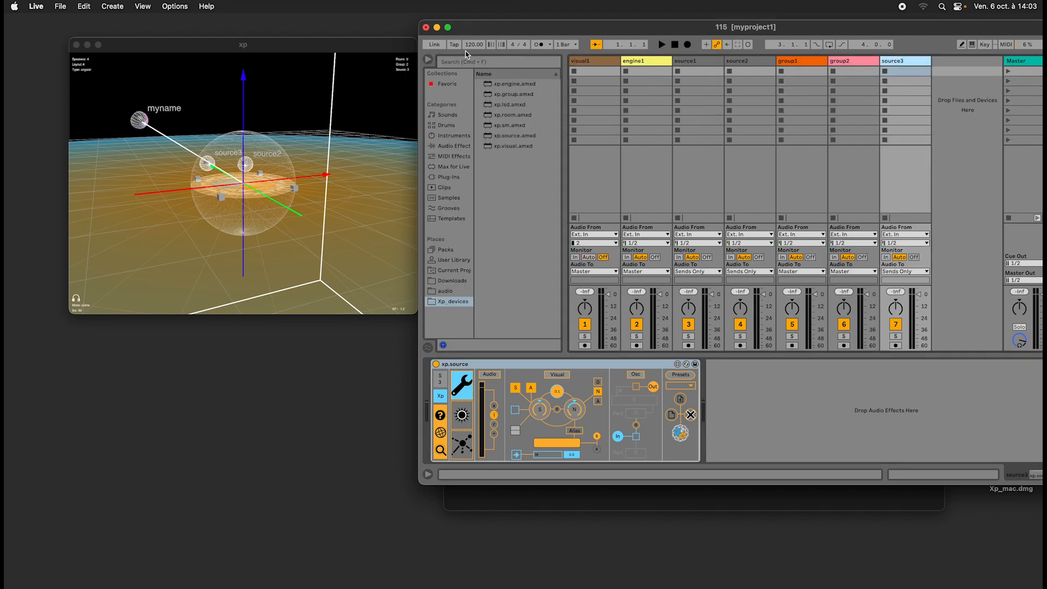
{"action": "left_click", "coordinate": [428, 59]}
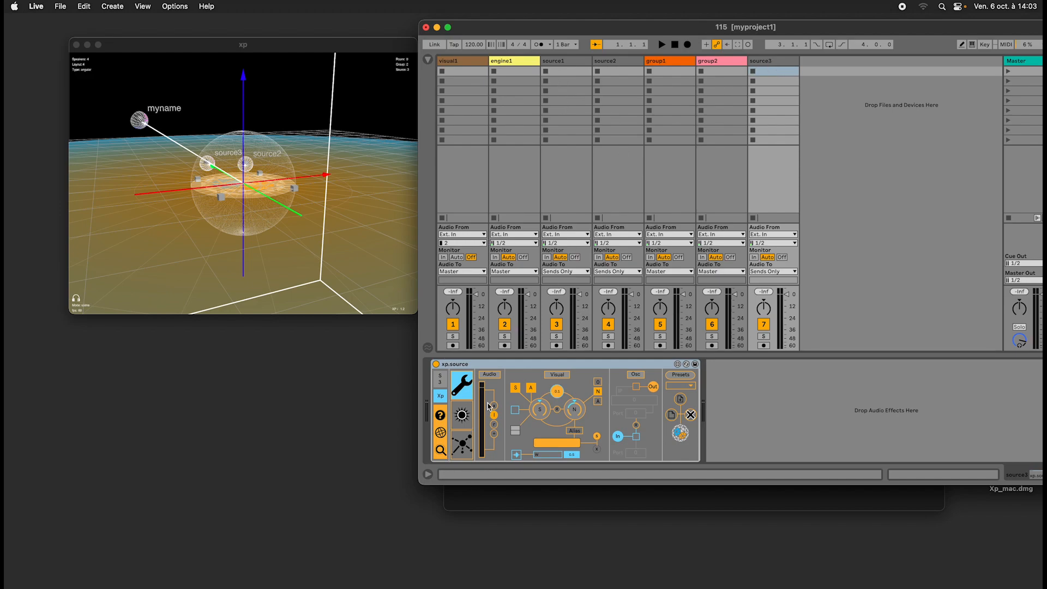
{"action": "left_click", "coordinate": [566, 73]}
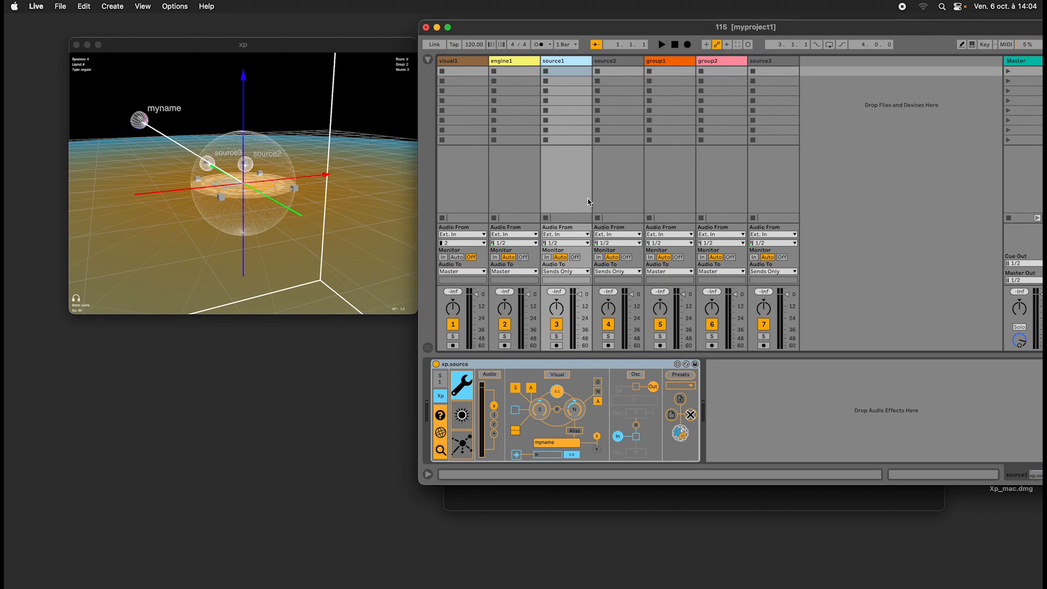
{"action": "left_click", "coordinate": [772, 62]}
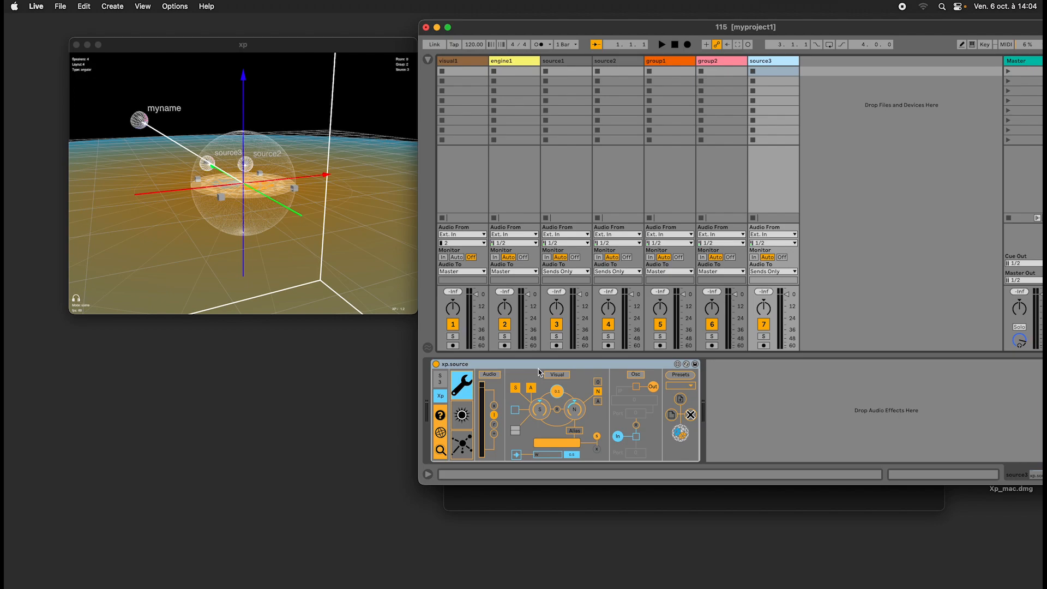
{"action": "left_click", "coordinate": [523, 364]}
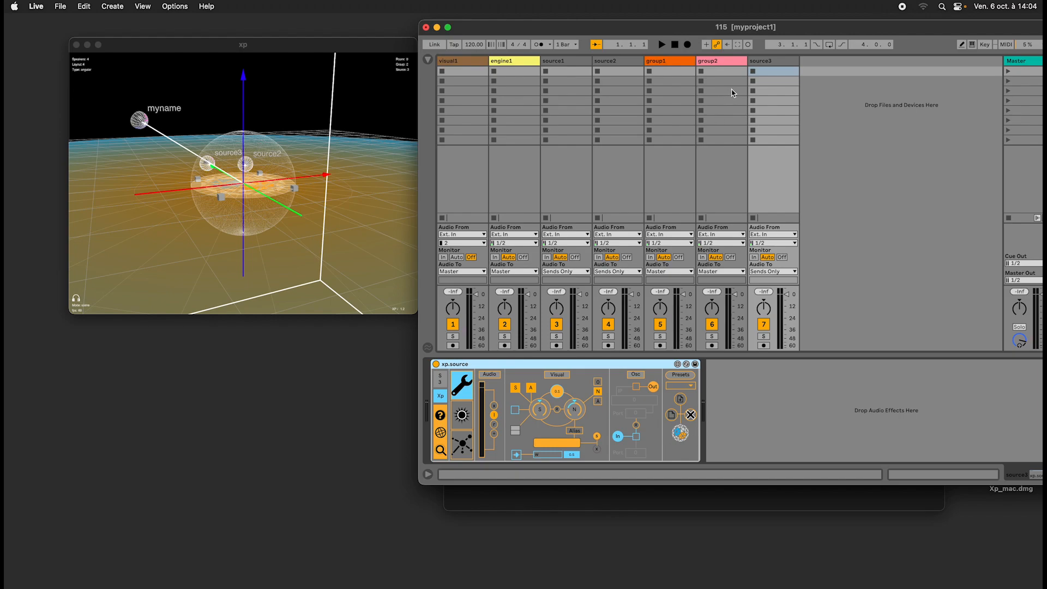
Delete the source3 track from the set.
{"action": "left_click", "coordinate": [720, 62]}
{"action": "left_click", "coordinate": [788, 62]}
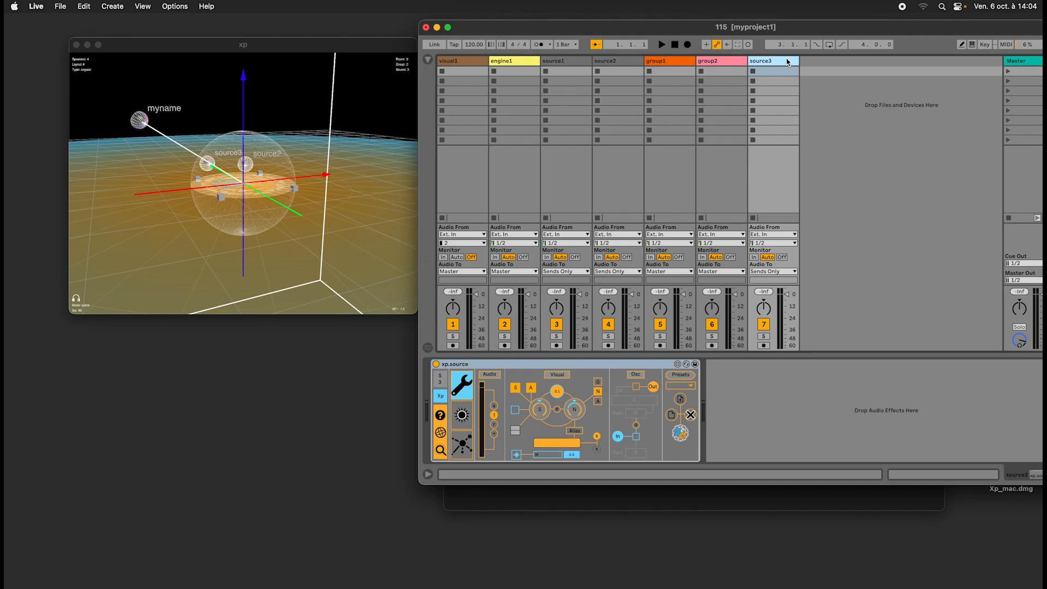
{"action": "key", "text": "Delete"}
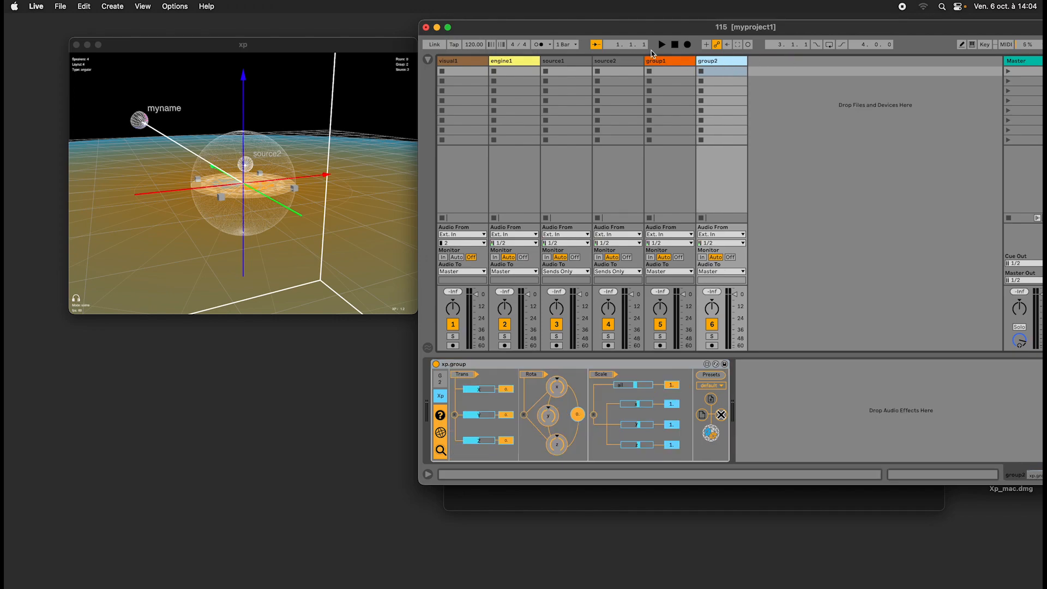
Show source1's spatial parameters in xp.source and assign the source to group 1.
{"action": "left_click", "coordinate": [560, 62]}
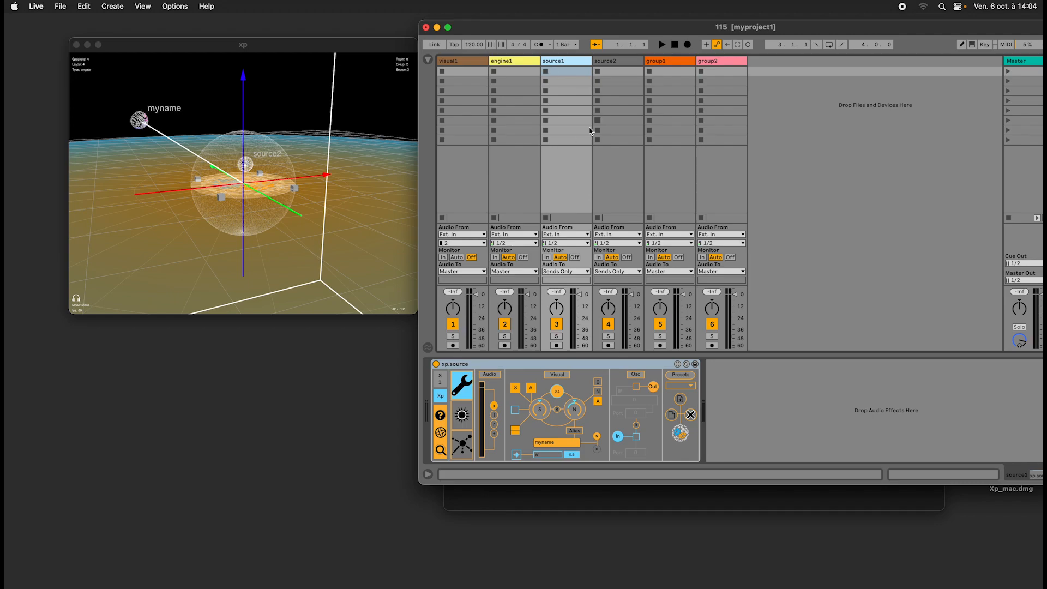
{"action": "left_click", "coordinate": [169, 151]}
{"action": "mouse_move", "coordinate": [169, 149]}
{"action": "left_mouse_down"}
{"action": "mouse_move", "coordinate": [195, 151]}
{"action": "mouse_move", "coordinate": [188, 146]}
{"action": "left_mouse_up"}
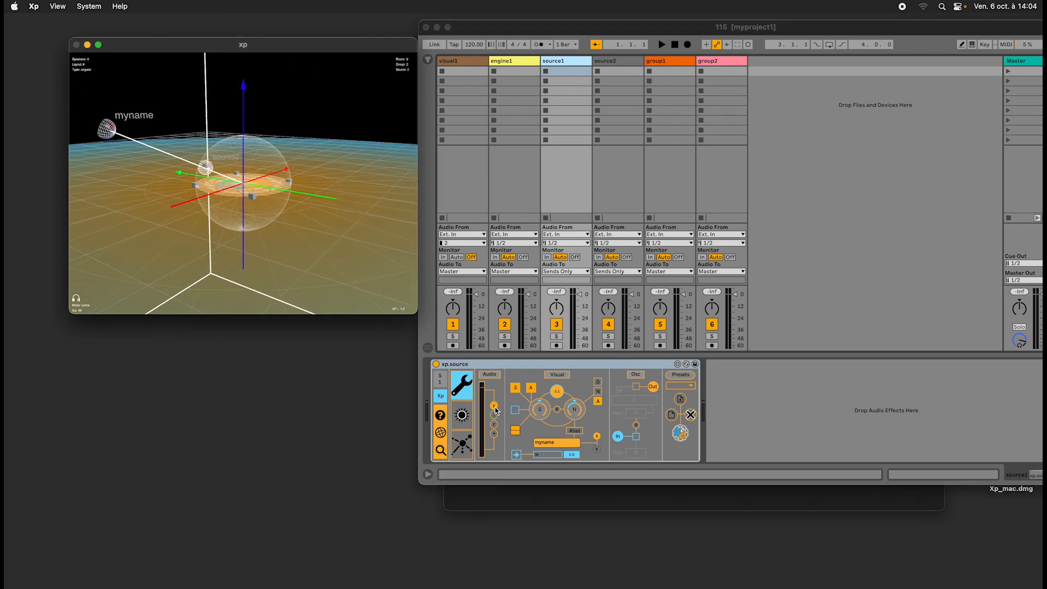
{"action": "left_click", "coordinate": [461, 416]}
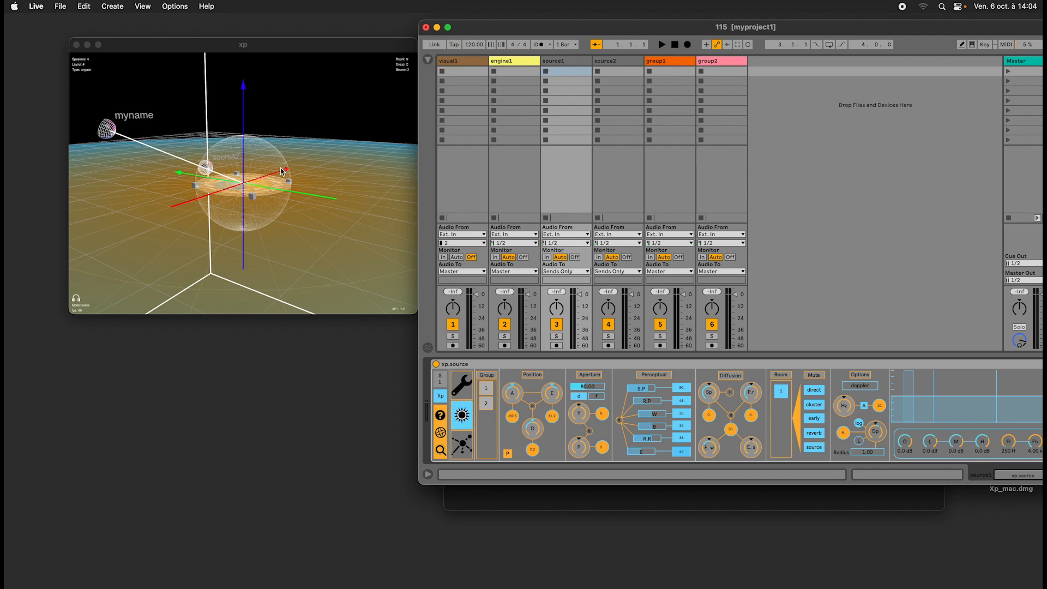
{"action": "left_click_drag", "start_coordinate": [285, 162], "coordinate": [342, 179]}
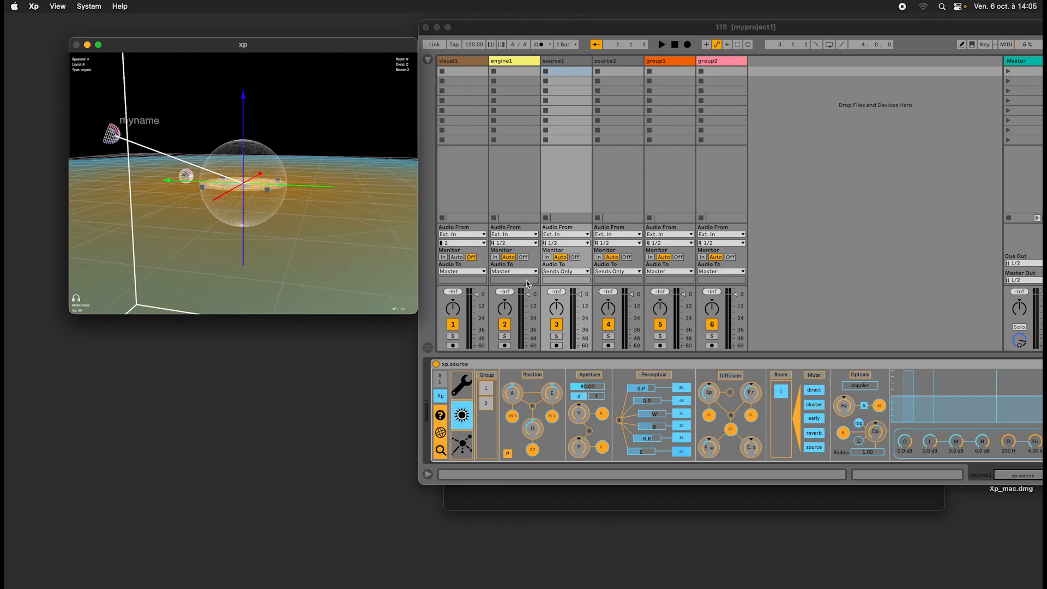
{"action": "left_click", "coordinate": [604, 365]}
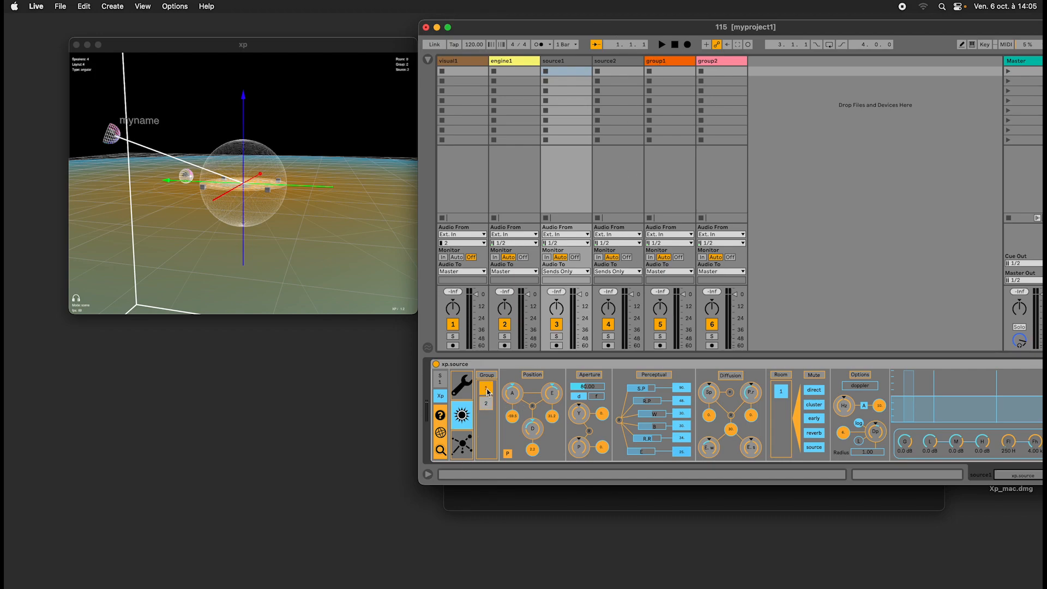
Examine the group1 and group2 transformation devices alongside source1's group assignment.
{"action": "left_click", "coordinate": [662, 62]}
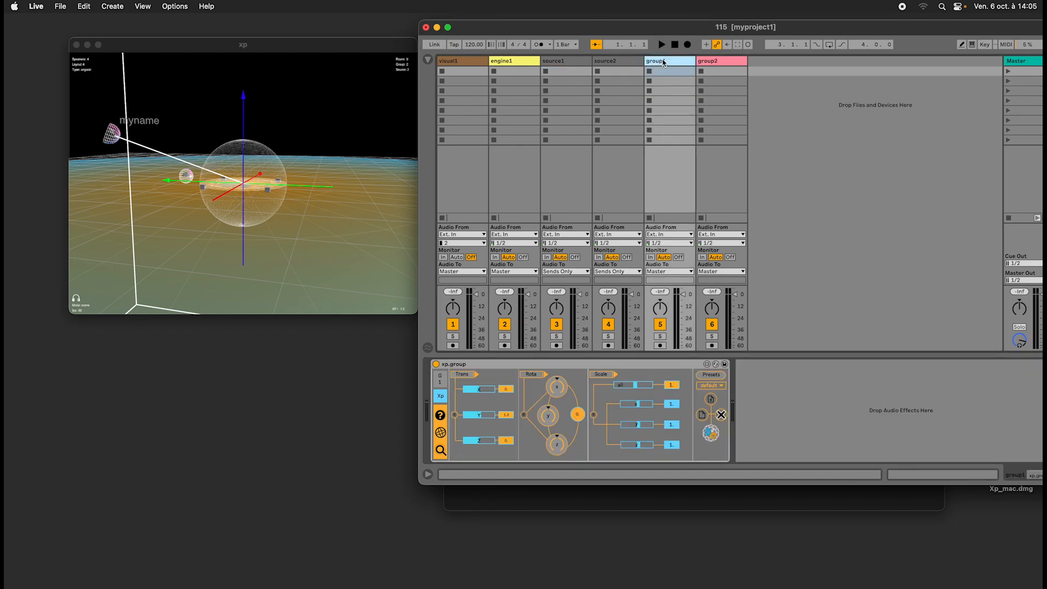
{"action": "left_click", "coordinate": [714, 62]}
{"action": "left_click", "coordinate": [667, 62]}
{"action": "left_click", "coordinate": [565, 62]}
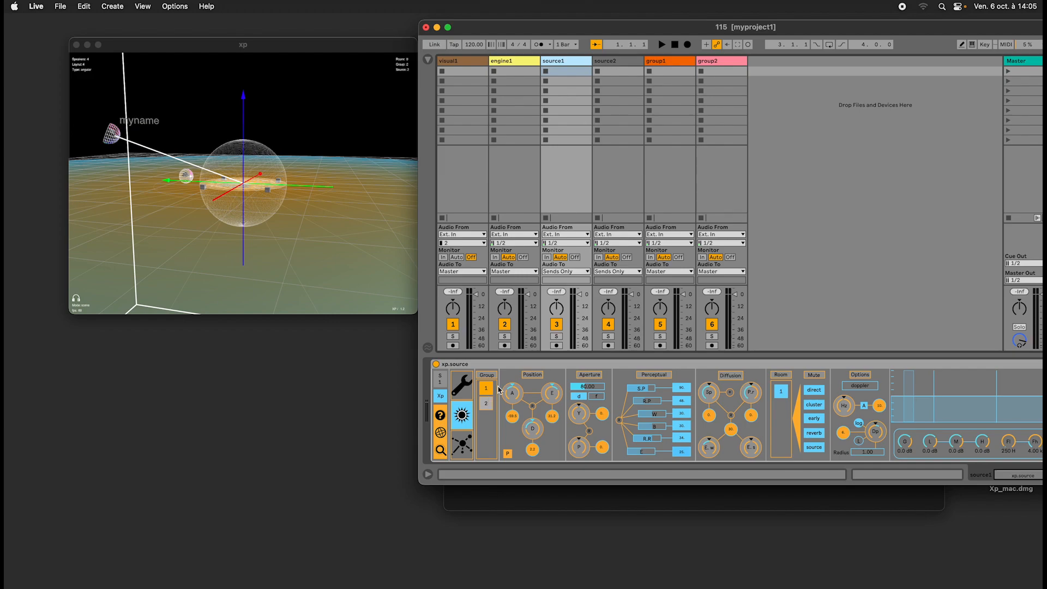
{"action": "left_click", "coordinate": [665, 61]}
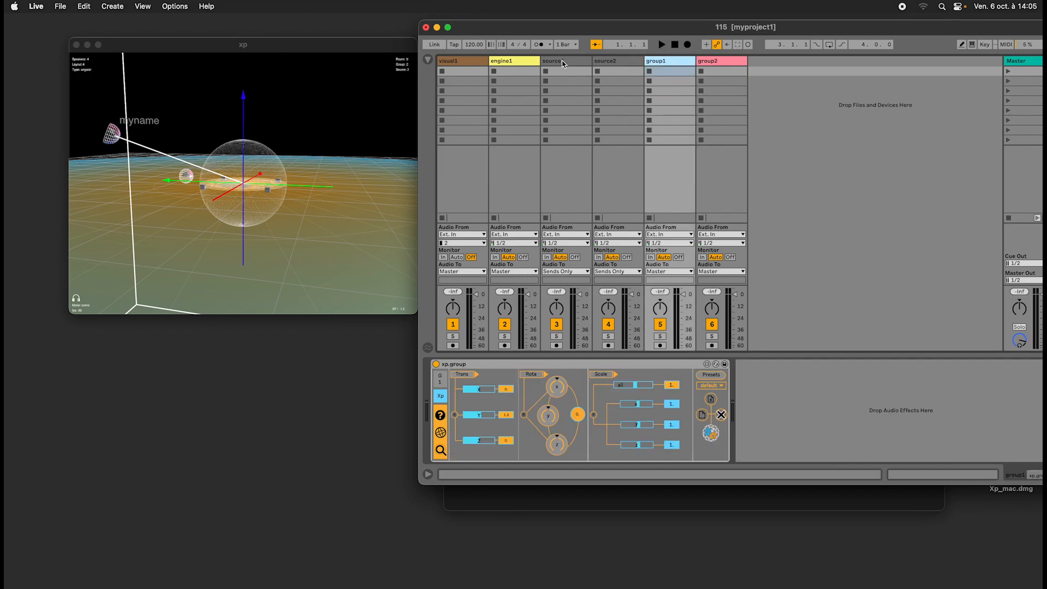
{"action": "left_click", "coordinate": [563, 64]}
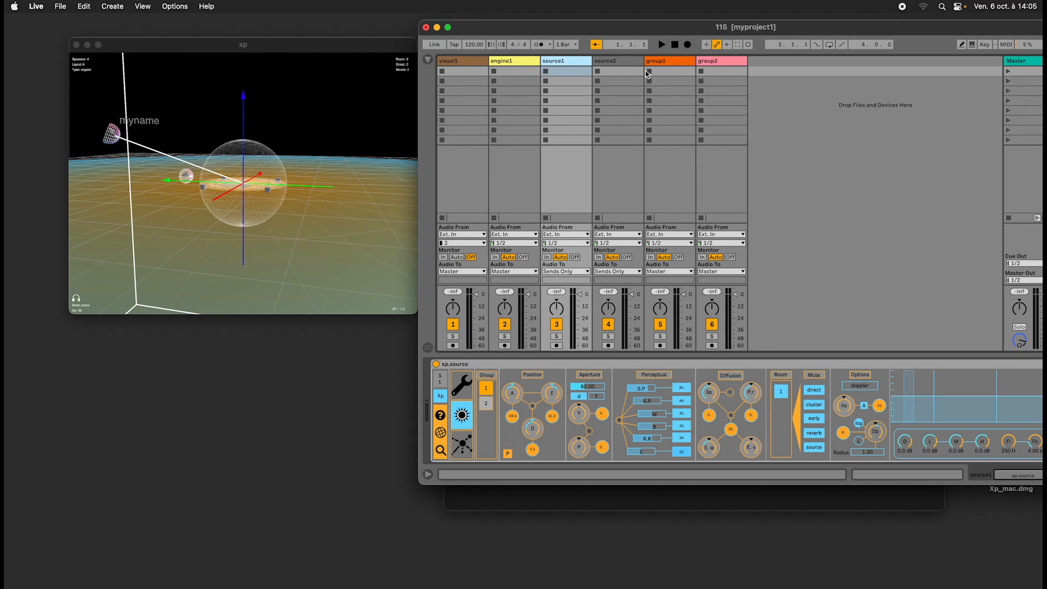
{"action": "left_click", "coordinate": [704, 61]}
{"action": "left_click", "coordinate": [677, 62]}
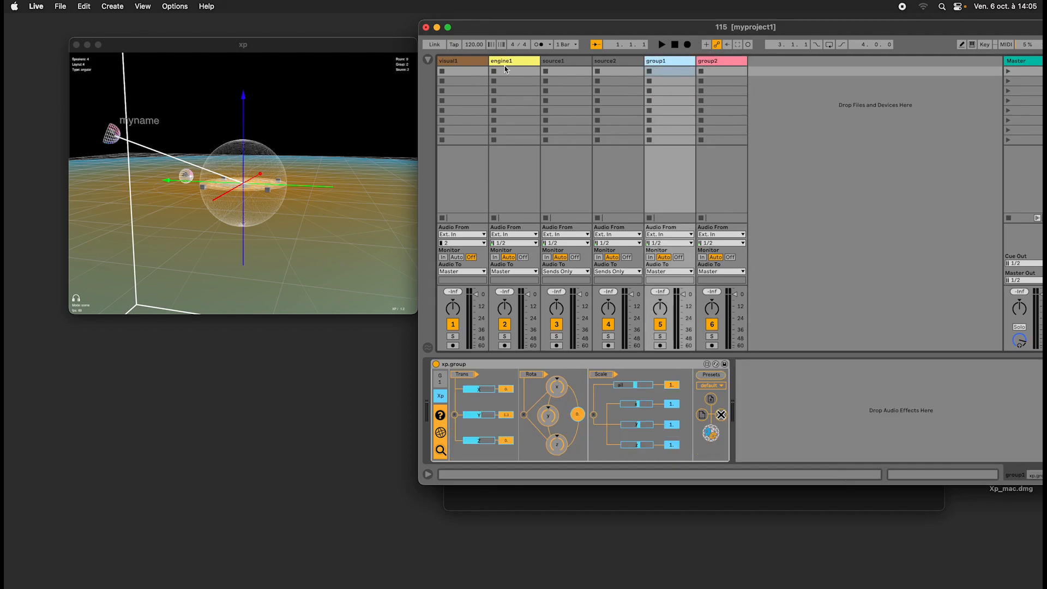
{"action": "left_click", "coordinate": [527, 64]}
{"action": "left_click", "coordinate": [674, 62]}
{"action": "key", "text": "Tab"}
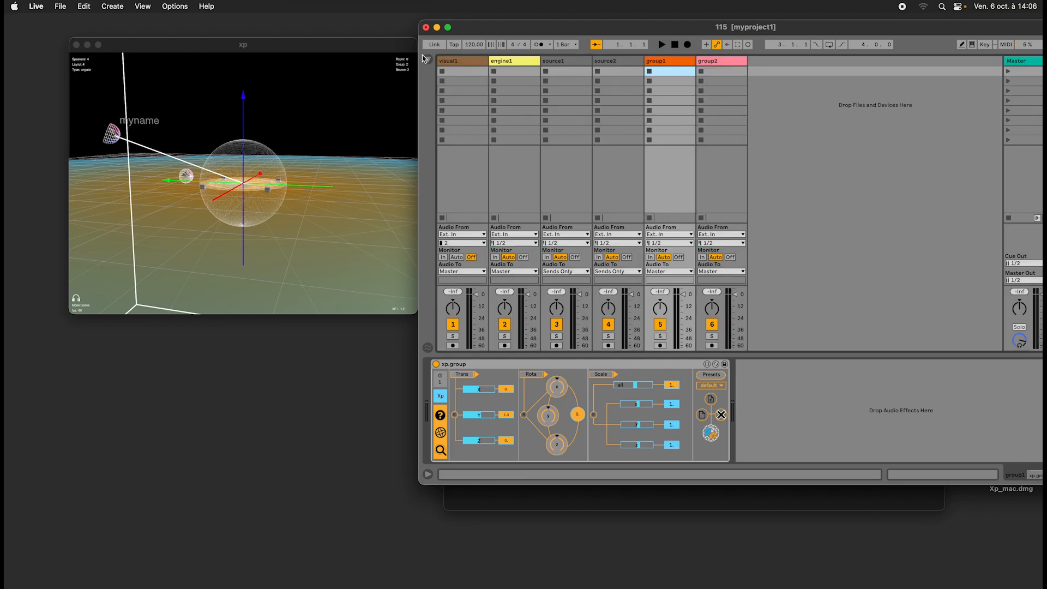
Create a new track with xp.source.amxd from Live's Xp_devices folder and show its spatial parameters.
{"action": "left_click", "coordinate": [425, 57]}
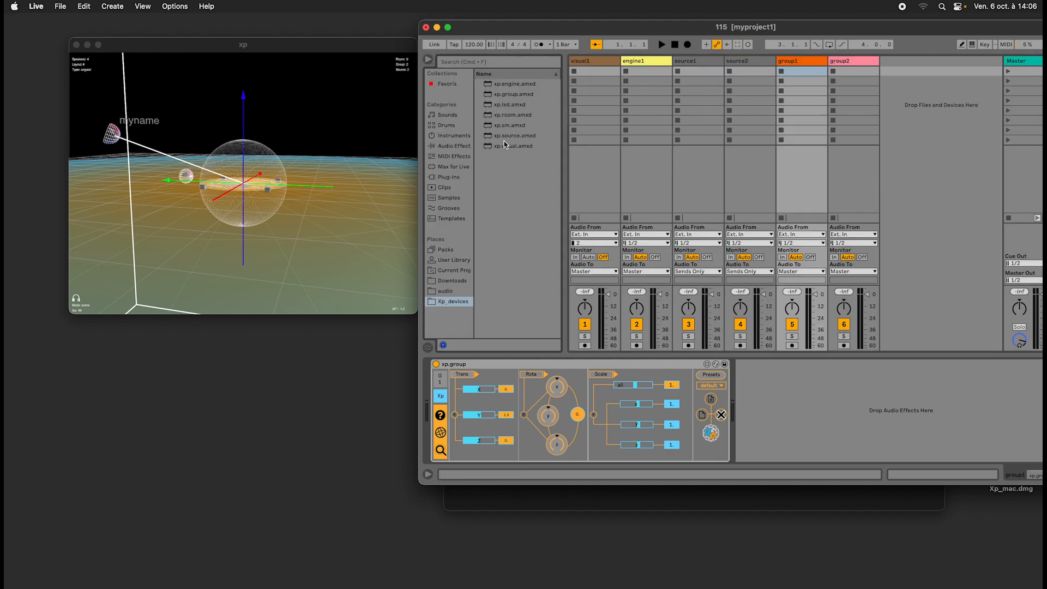
{"action": "left_click_drag", "start_coordinate": [504, 135], "coordinate": [918, 139]}
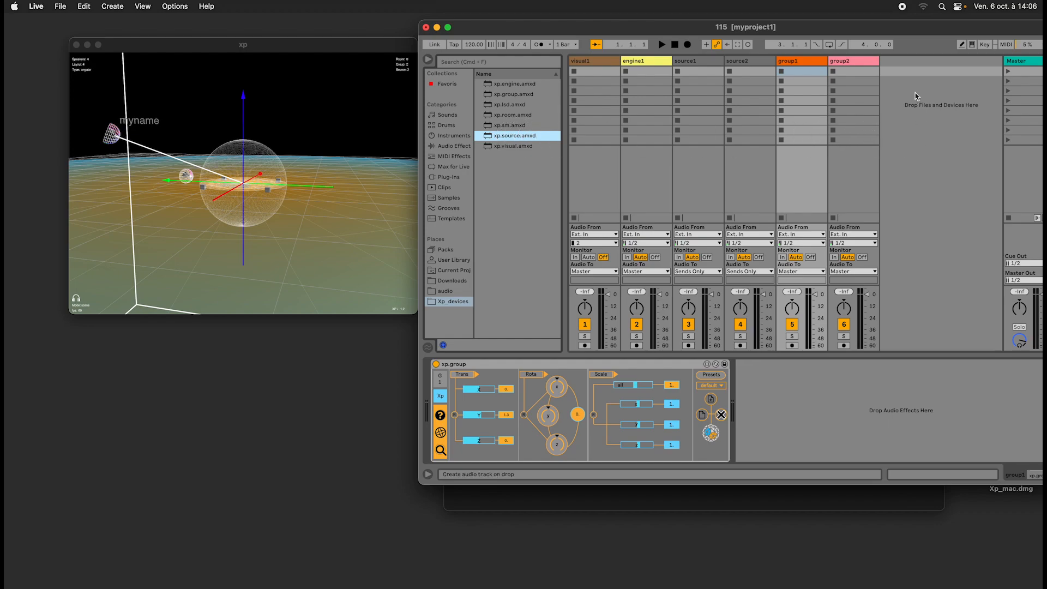
{"action": "left_click_drag", "start_coordinate": [915, 93], "coordinate": [915, 93]}
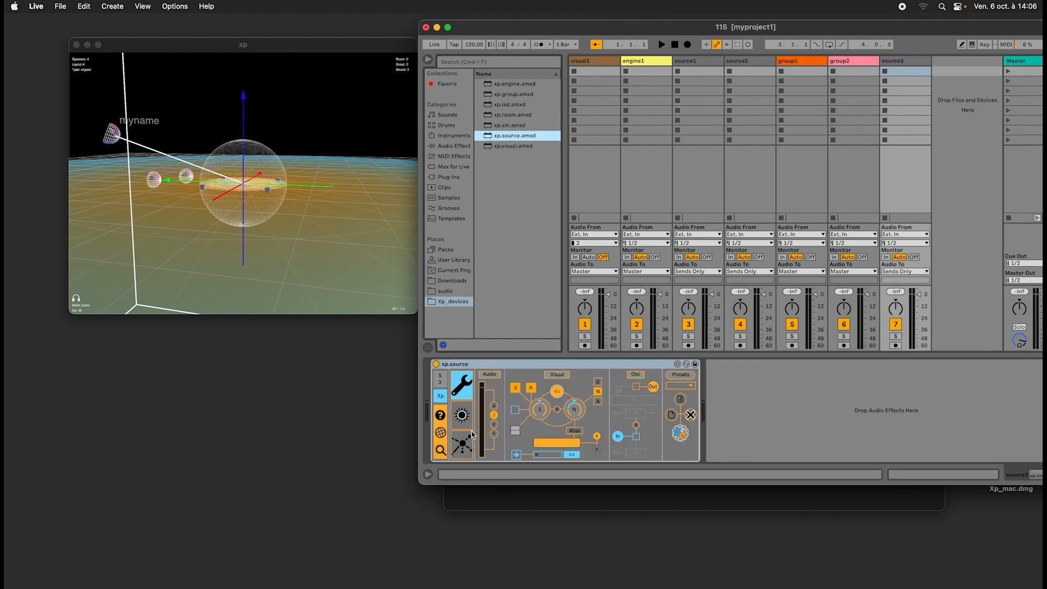
{"action": "left_click", "coordinate": [471, 422]}
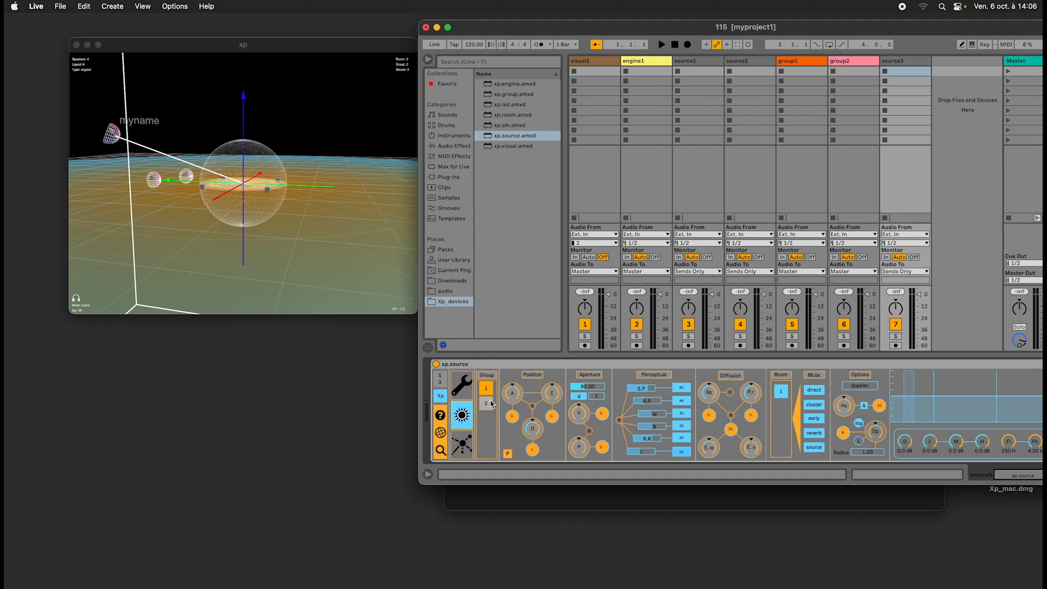
Show source2's spatial parameters and assign the source to group 1.
{"action": "left_click", "coordinate": [742, 63]}
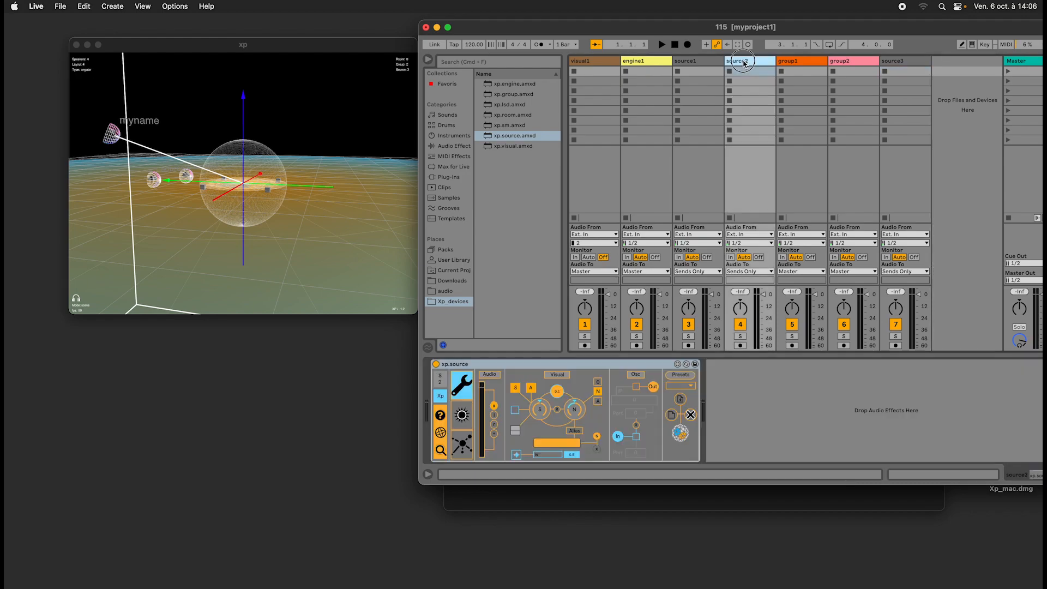
{"action": "left_click", "coordinate": [467, 429]}
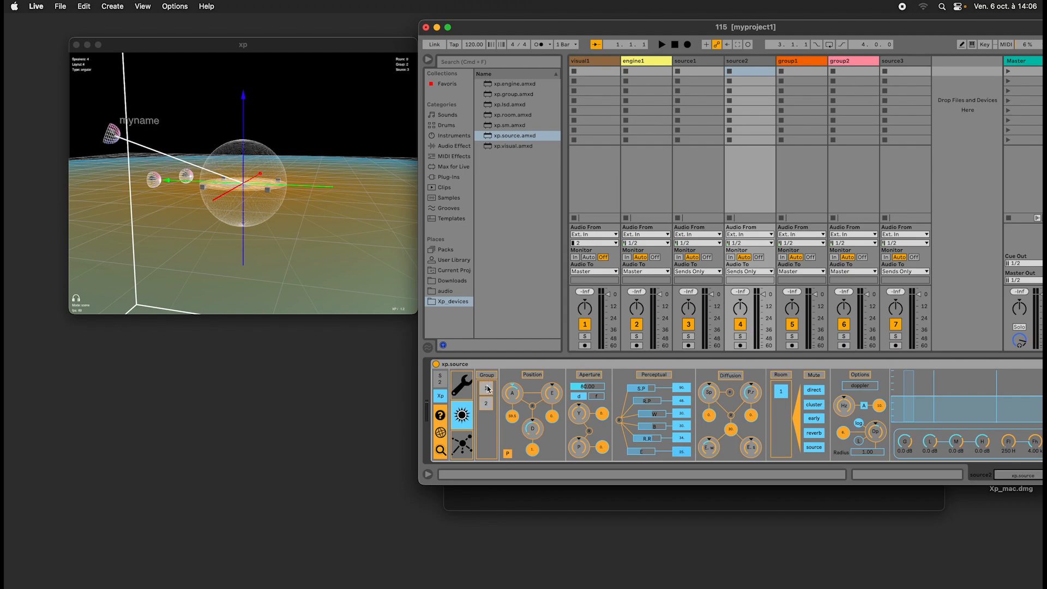
{"action": "left_click", "coordinate": [485, 389]}
{"action": "left_click", "coordinate": [484, 389]}
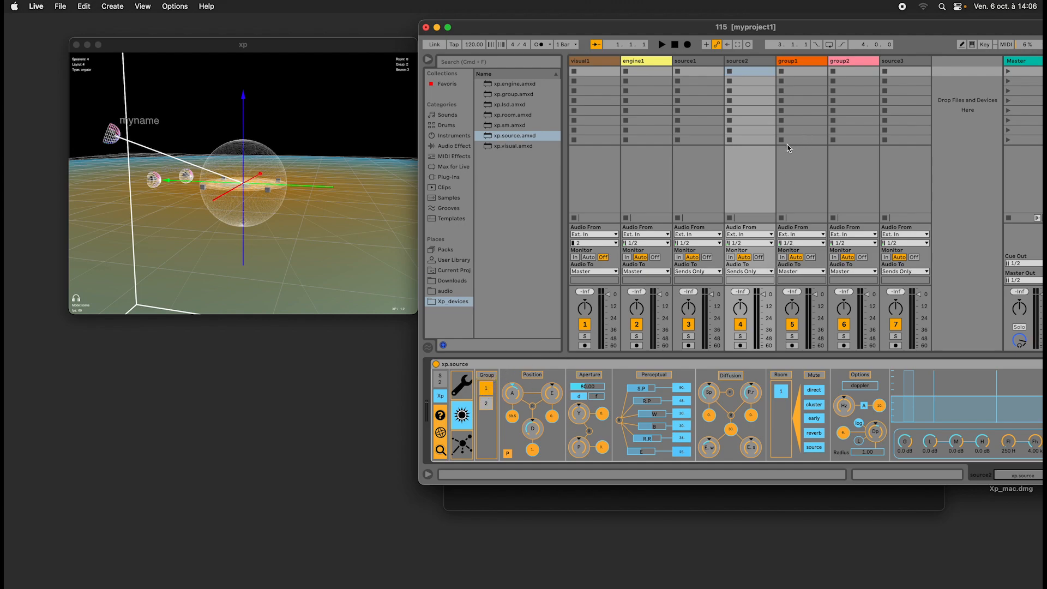
{"action": "left_click", "coordinate": [780, 61]}
{"action": "left_click", "coordinate": [769, 60]}
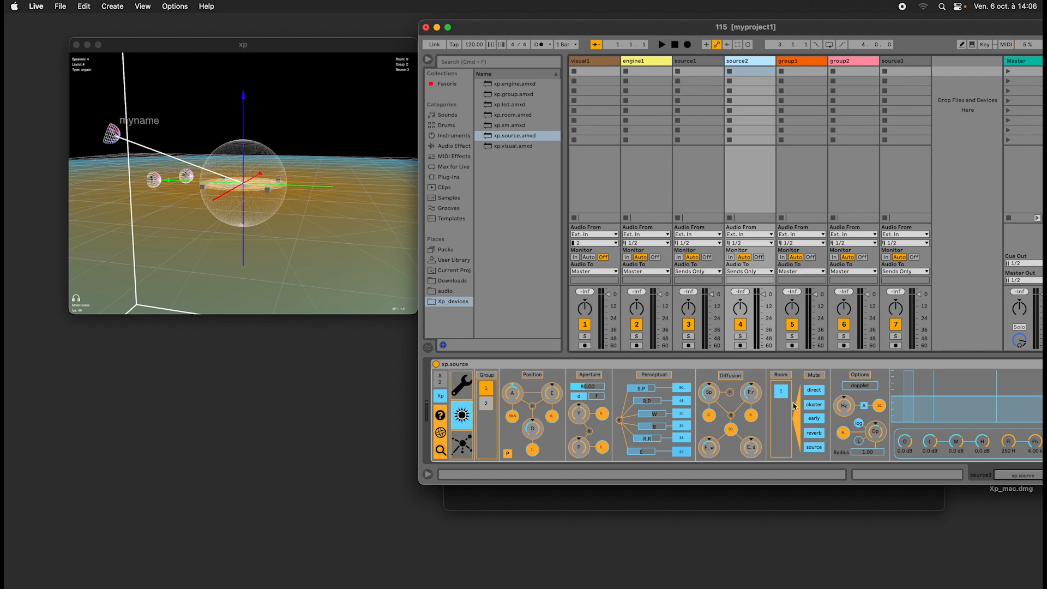
Hide the browser, show source1's position in Cartesian coordinates, and return it to polar coordinates.
{"action": "left_click", "coordinate": [654, 61]}
{"action": "left_click", "coordinate": [695, 61]}
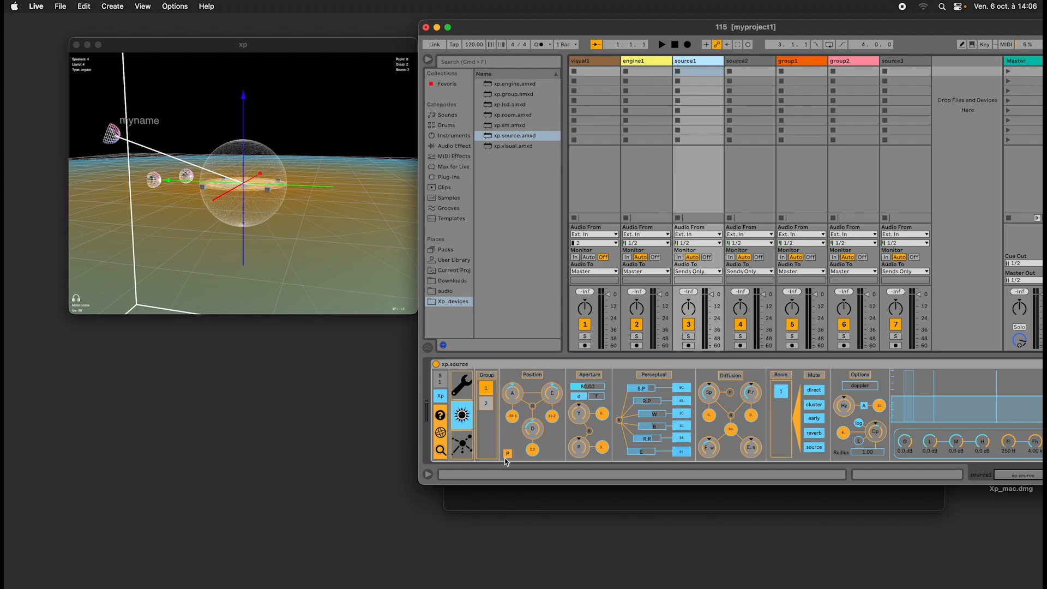
{"action": "left_click", "coordinate": [428, 58]}
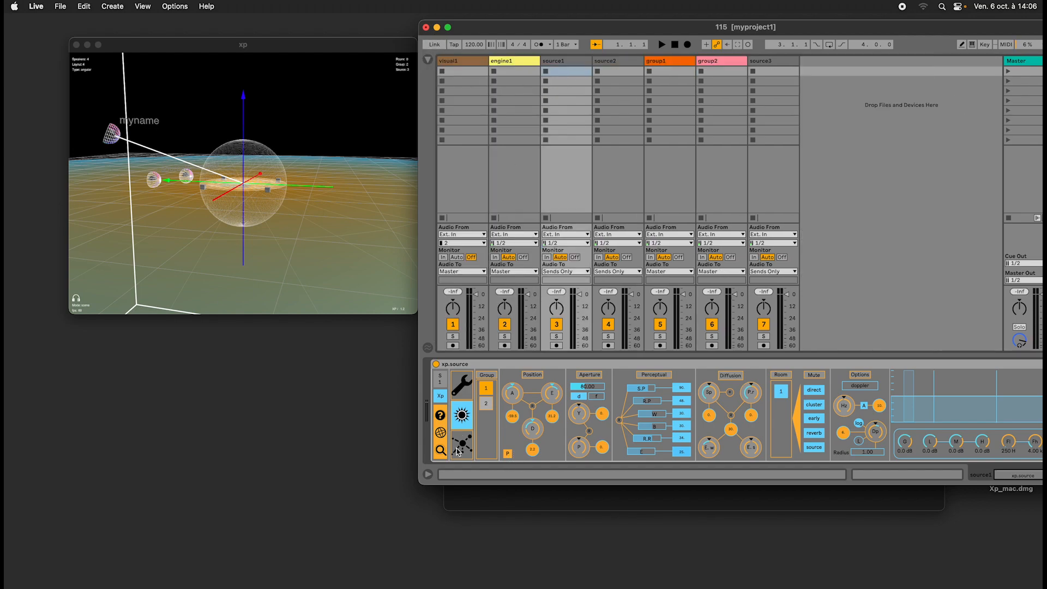
{"action": "left_click", "coordinate": [507, 454]}
{"action": "left_click", "coordinate": [507, 455]}
{"action": "left_click", "coordinate": [507, 455]}
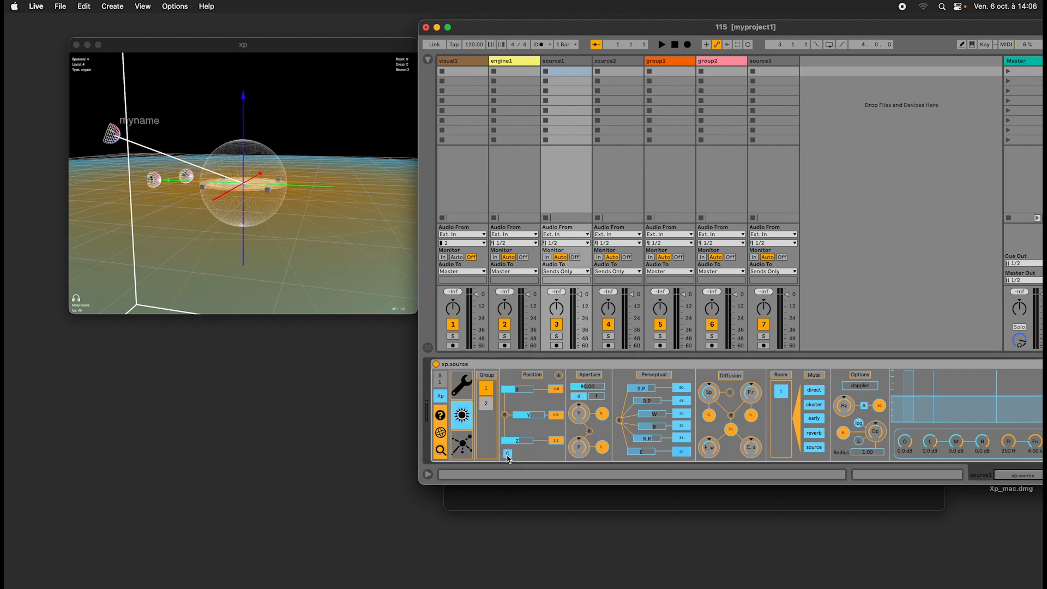
{"action": "left_click", "coordinate": [507, 454]}
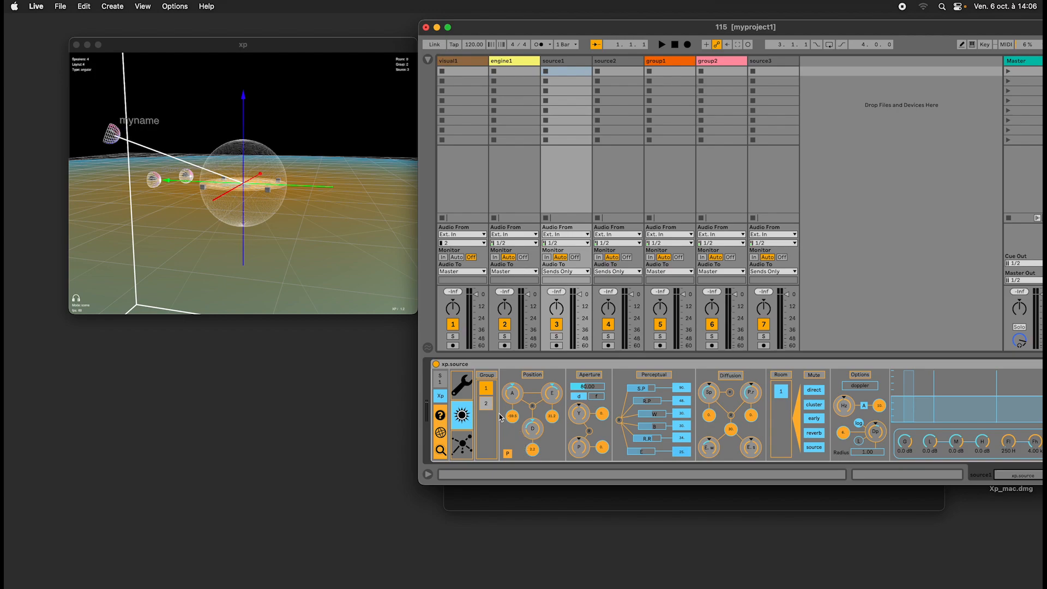
Switch source1's position display to Cartesian coordinates.
{"action": "left_click", "coordinate": [508, 454]}
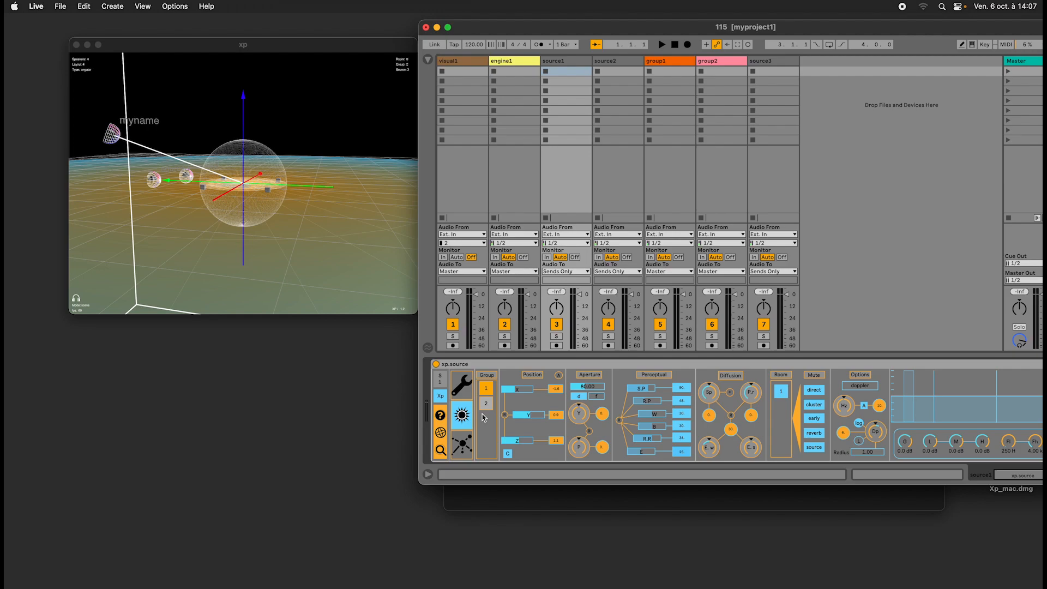
{"action": "left_click", "coordinate": [528, 365]}
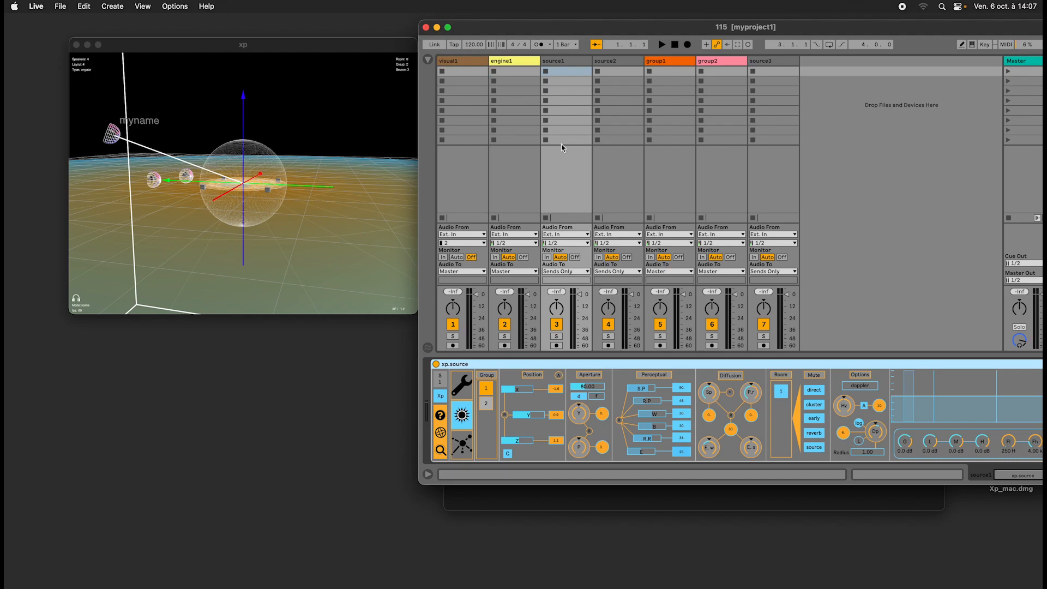
Start a new Live set, and reopen the recent 115 set from myproject1.
{"action": "key", "text": "super+n"}
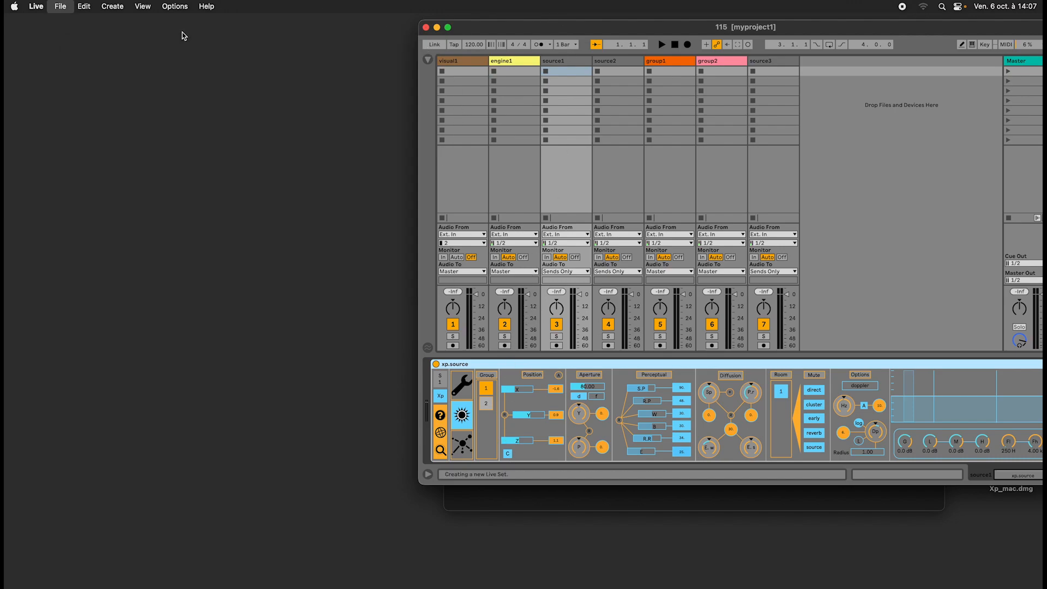
{"action": "left_click", "coordinate": [63, 5]}
{"action": "mouse_move", "coordinate": [79, 48]}
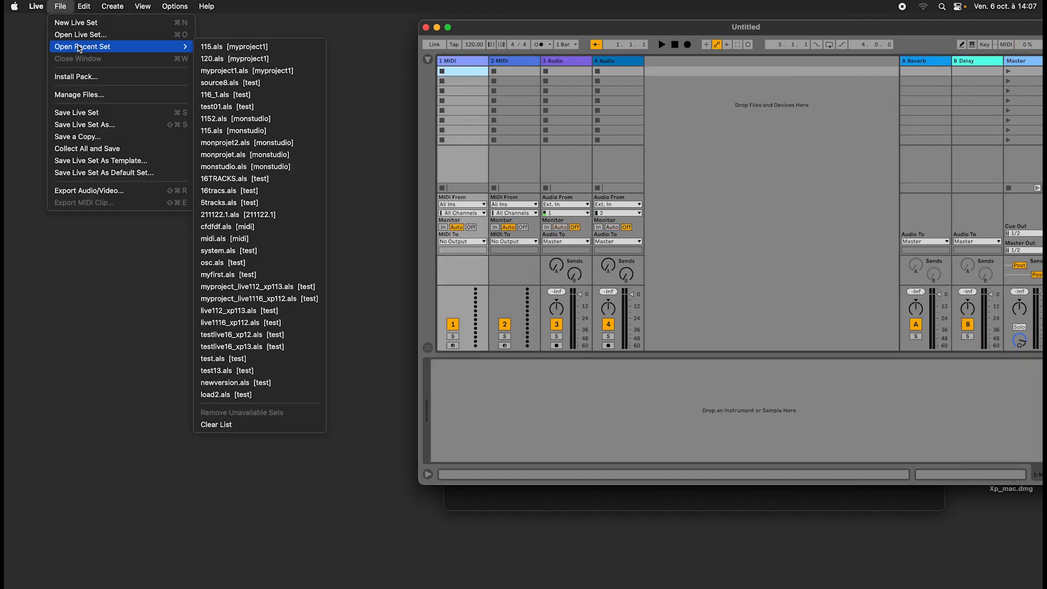
{"action": "left_click", "coordinate": [269, 48]}
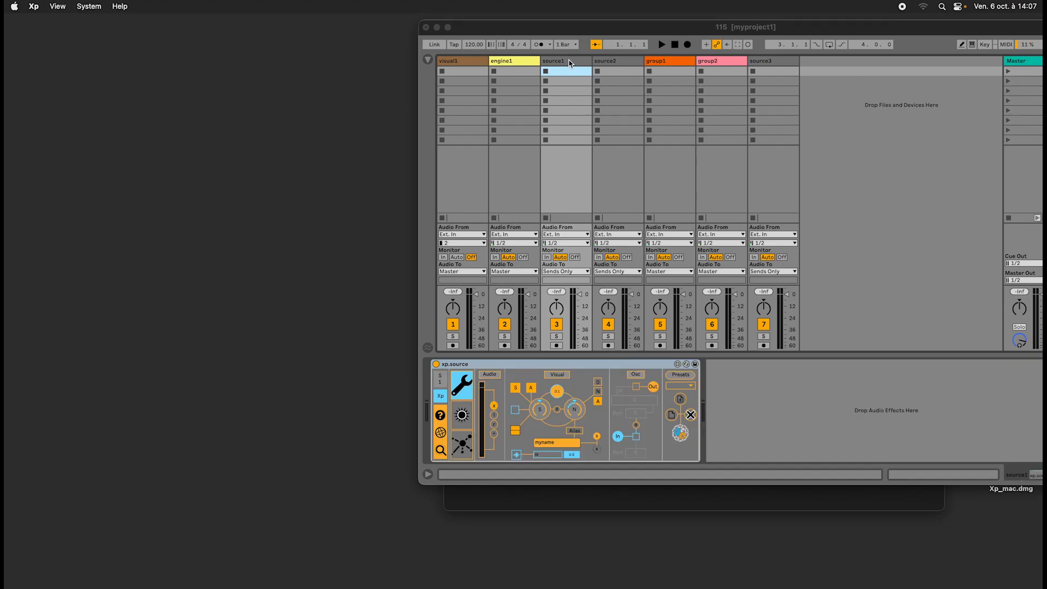
Show source1's spatial parameters and slightly adjust its Y position.
{"action": "left_click", "coordinate": [462, 416]}
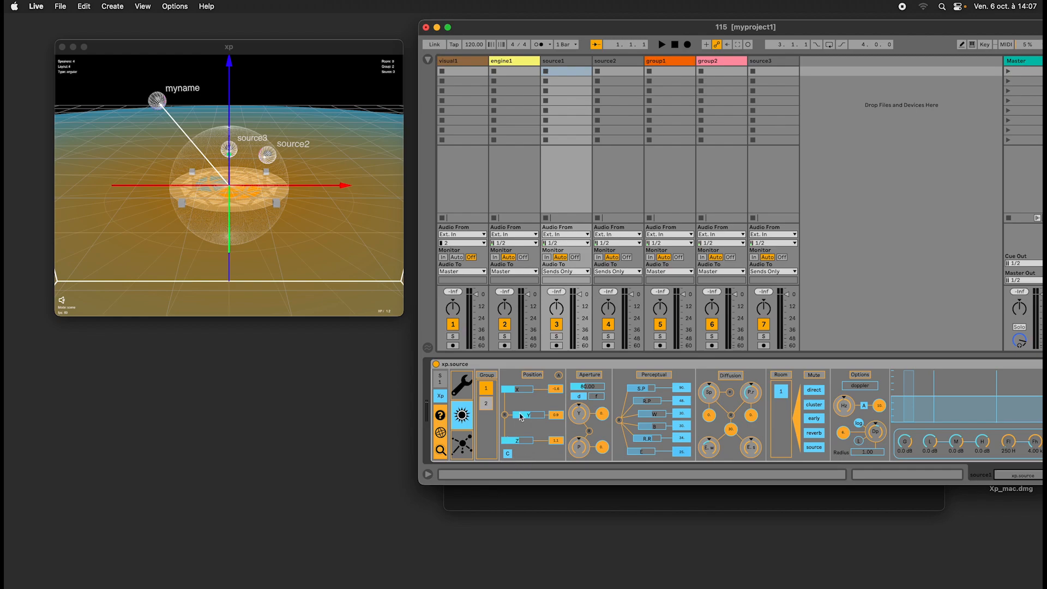
{"action": "left_click_drag", "start_coordinate": [533, 413], "coordinate": [534, 416]}
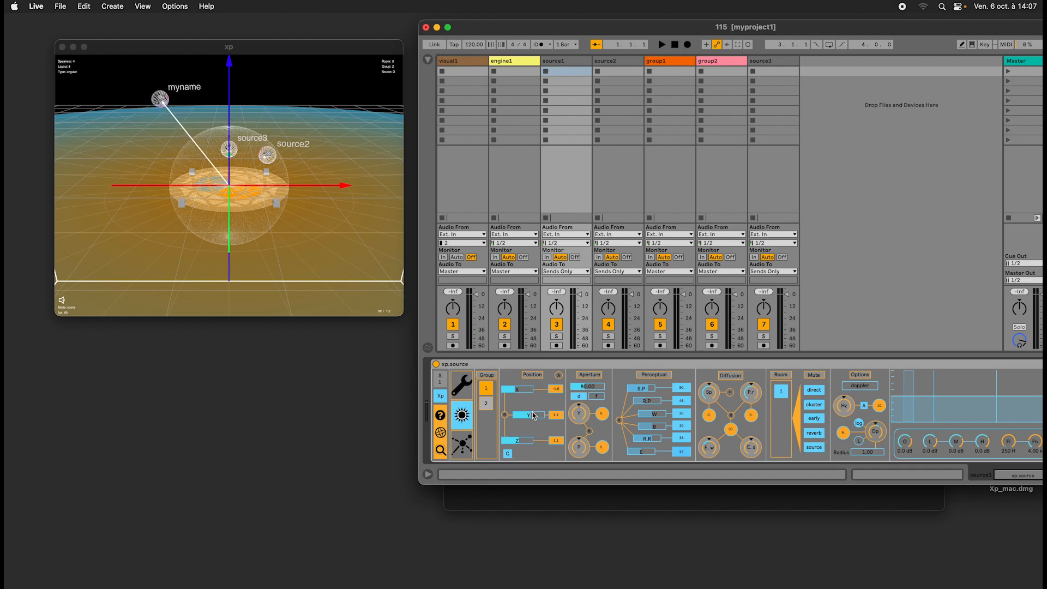
Look at source2's spatial parameters and return to source1's device.
{"action": "left_click", "coordinate": [620, 62]}
{"action": "left_click", "coordinate": [463, 415]}
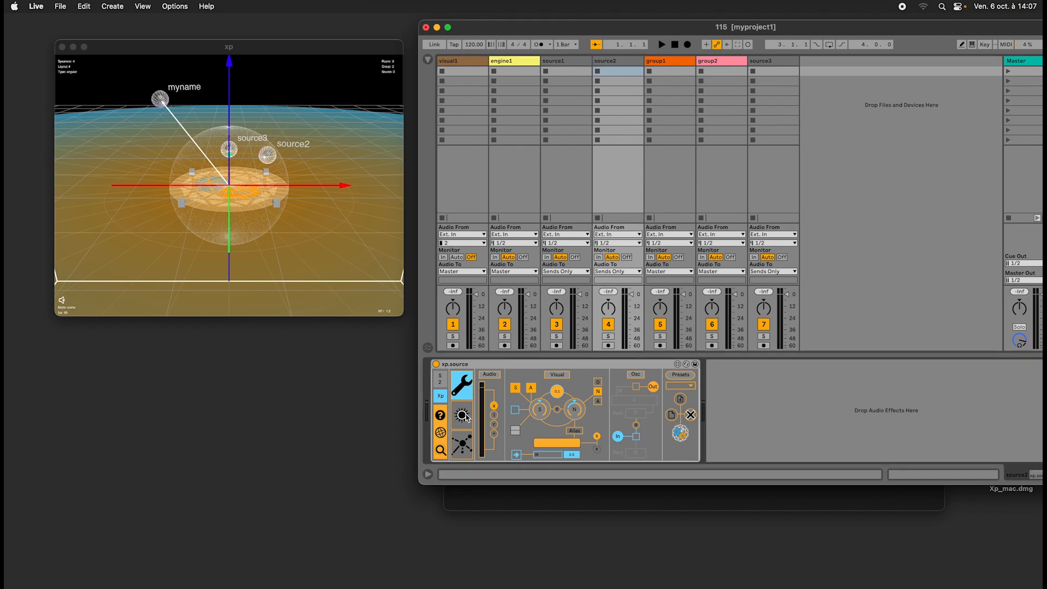
{"action": "left_click", "coordinate": [567, 66]}
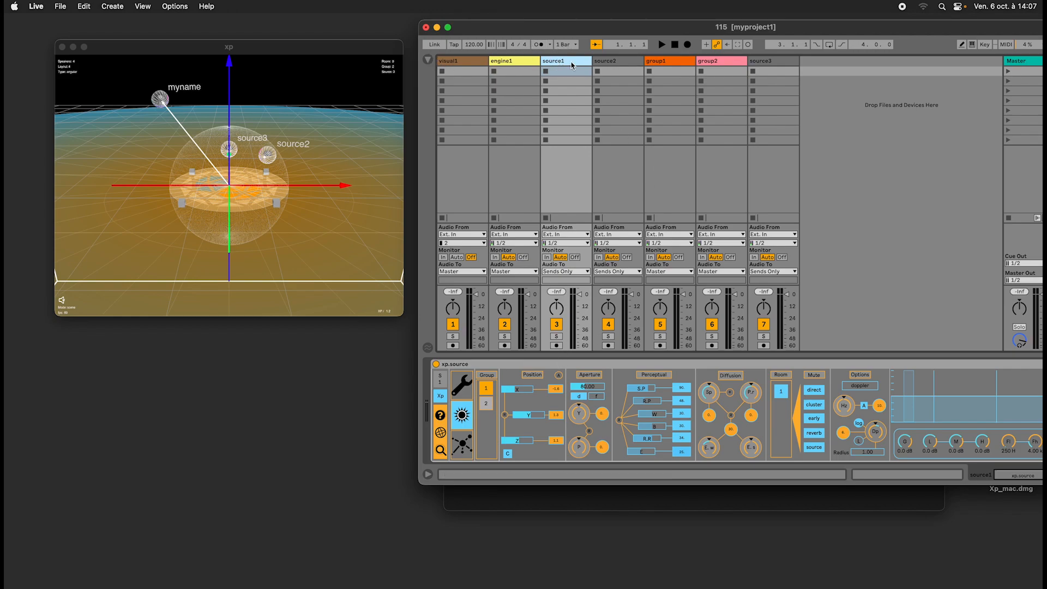
Load the sample 0002 4-Audio.aif from Live's Samples into source1's first clip slot and show the track's device.
{"action": "left_click", "coordinate": [428, 59]}
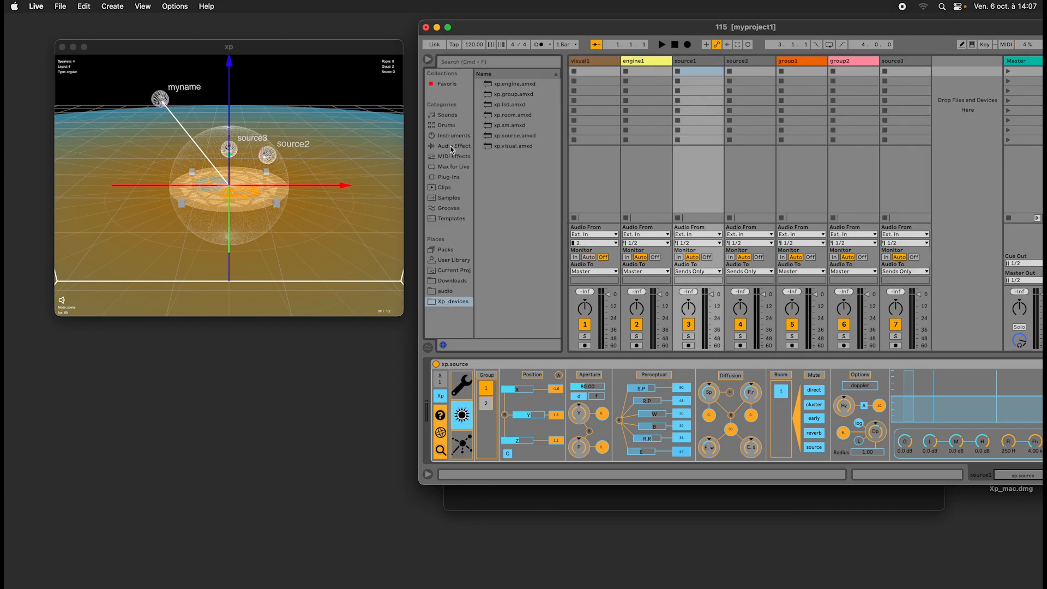
{"action": "left_click", "coordinate": [449, 198]}
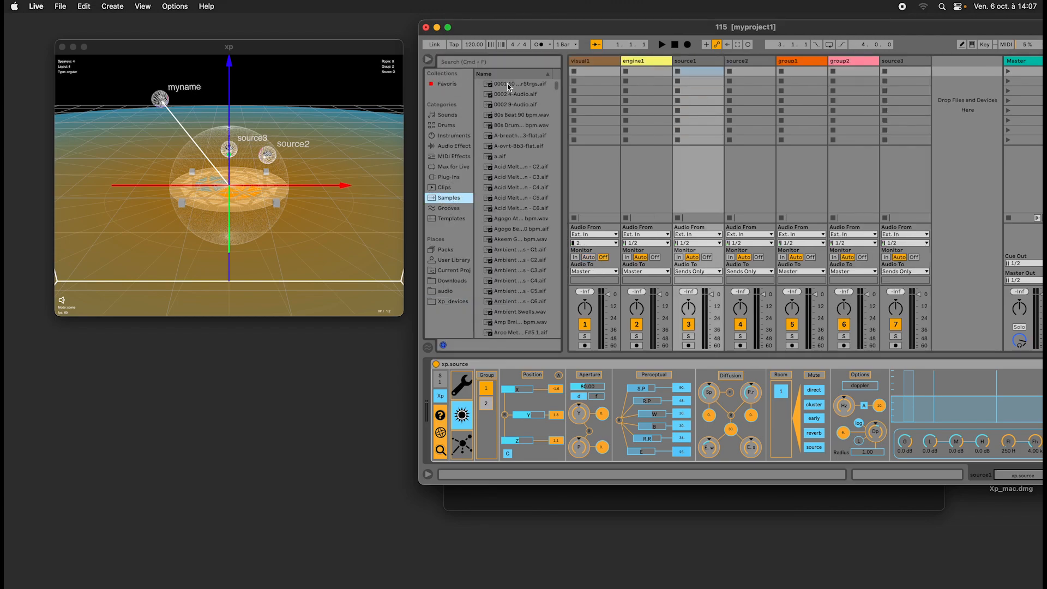
{"action": "left_click_drag", "start_coordinate": [508, 96], "coordinate": [691, 73]}
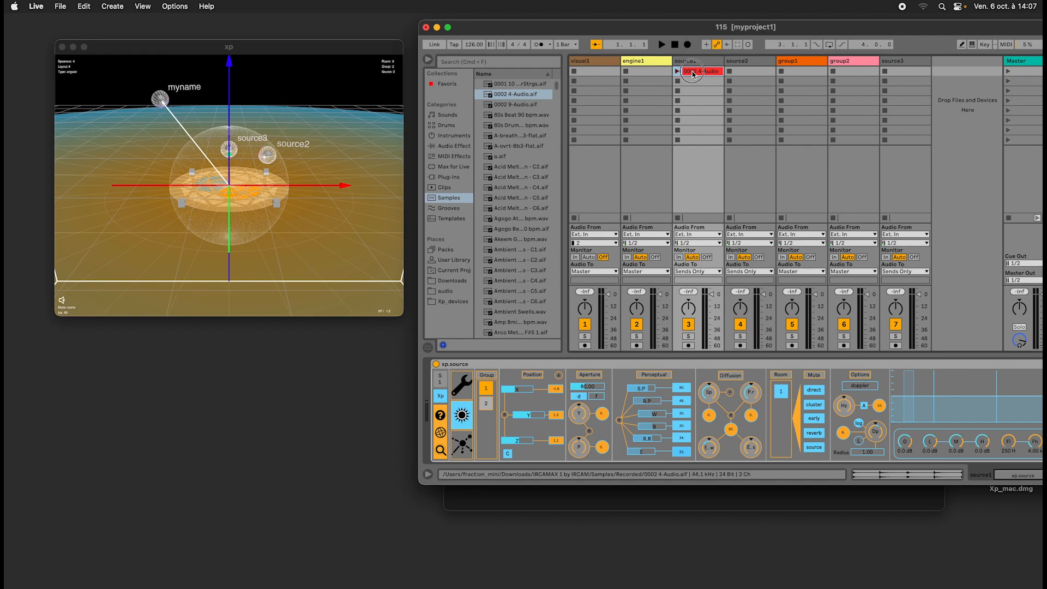
{"action": "double_click", "coordinate": [686, 62]}
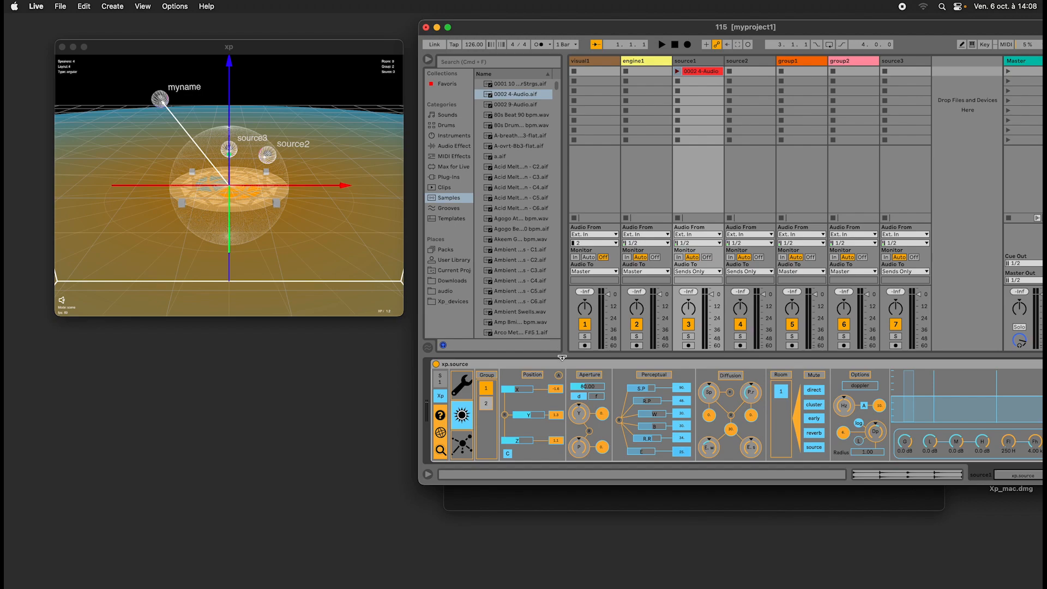
Show source1's trajectory settings and activate its trajectory.
{"action": "left_click_drag", "start_coordinate": [310, 248], "coordinate": [415, 224]}
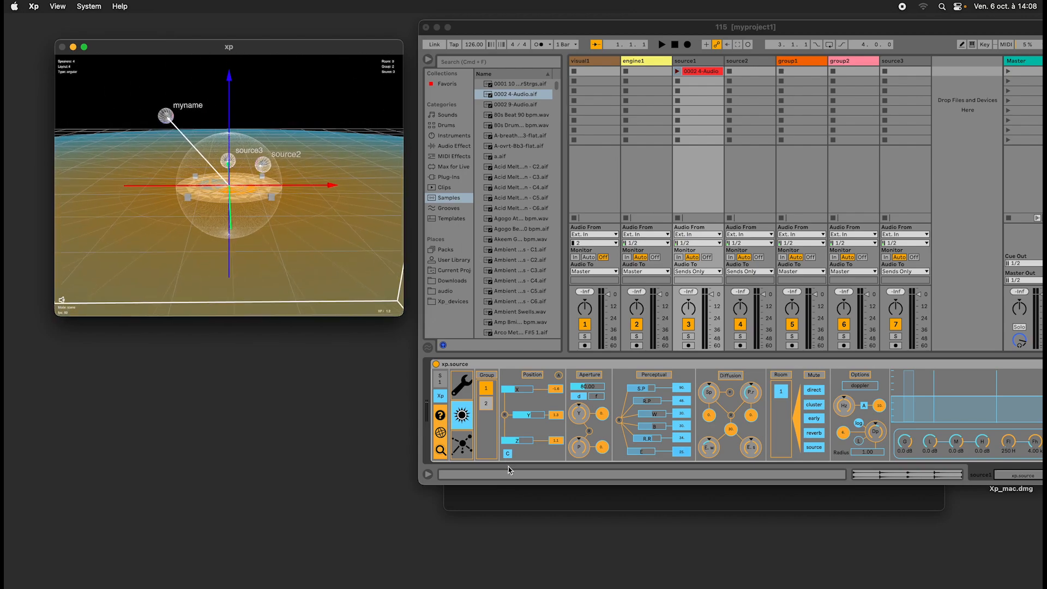
{"action": "left_click", "coordinate": [461, 451]}
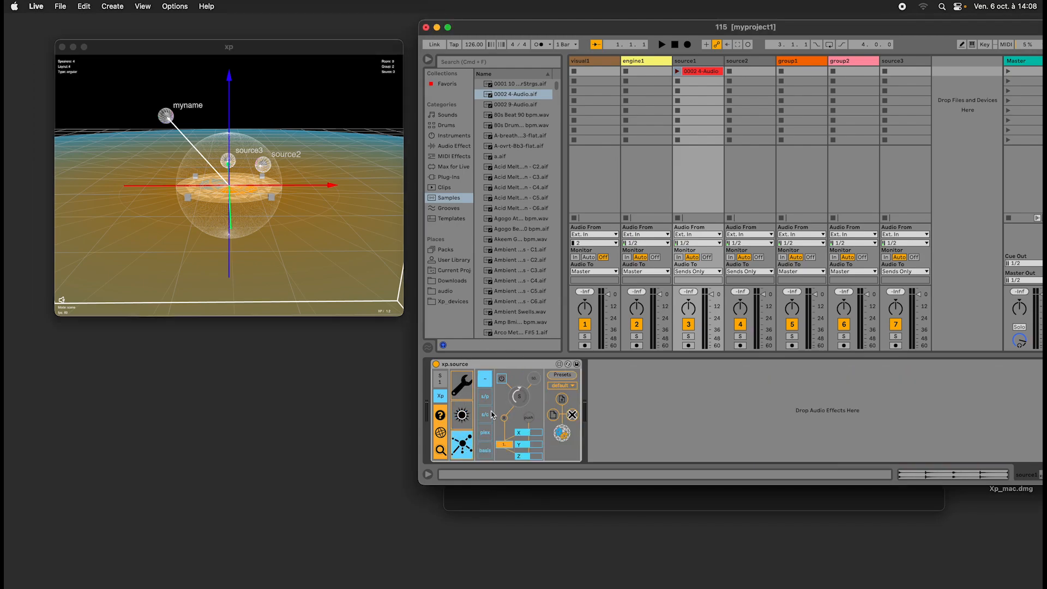
{"action": "left_click", "coordinate": [501, 379]}
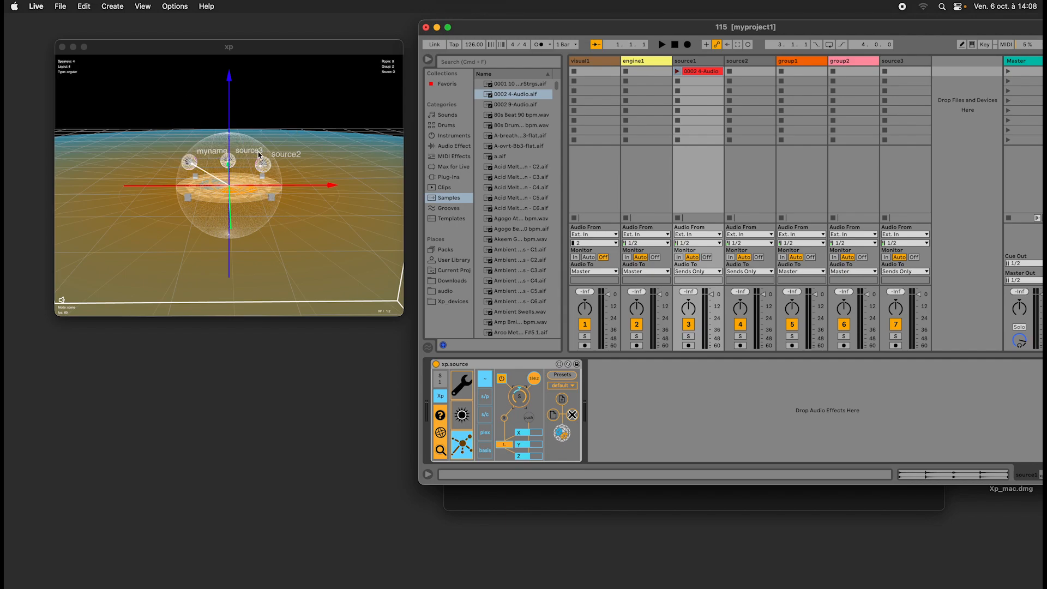
Examine source1's 0002 4-Audio clip and the spatial parameters of its xp.source device.
{"action": "left_click", "coordinate": [699, 73]}
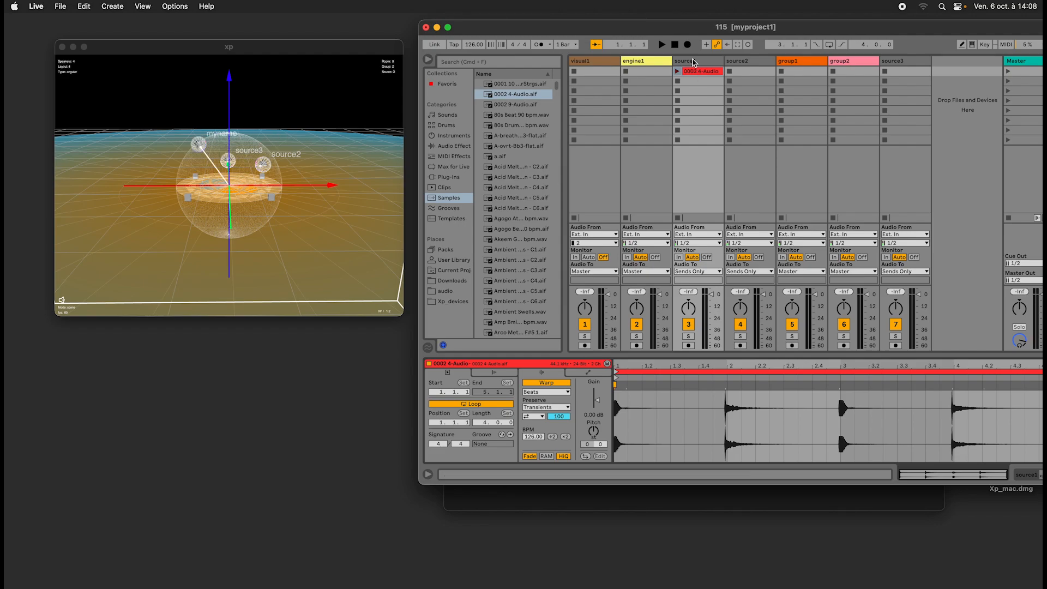
{"action": "left_click", "coordinate": [693, 62]}
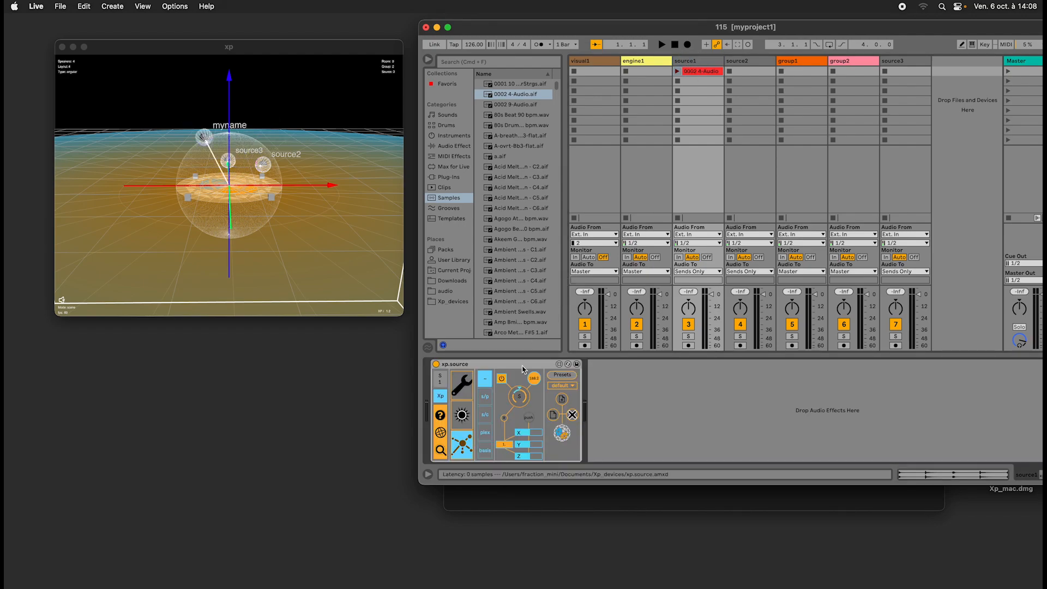
{"action": "left_click", "coordinate": [463, 419]}
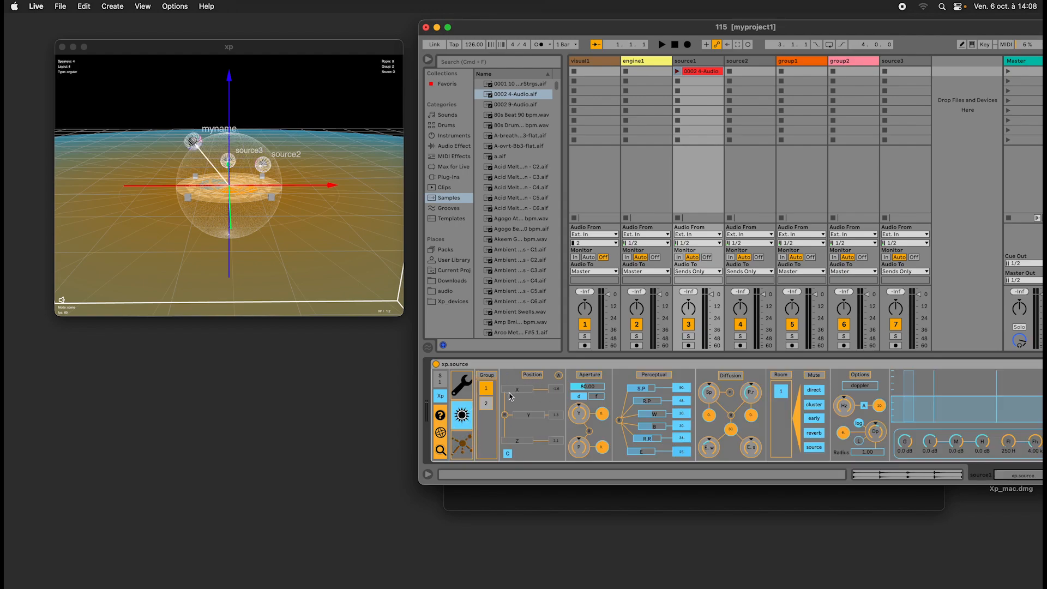
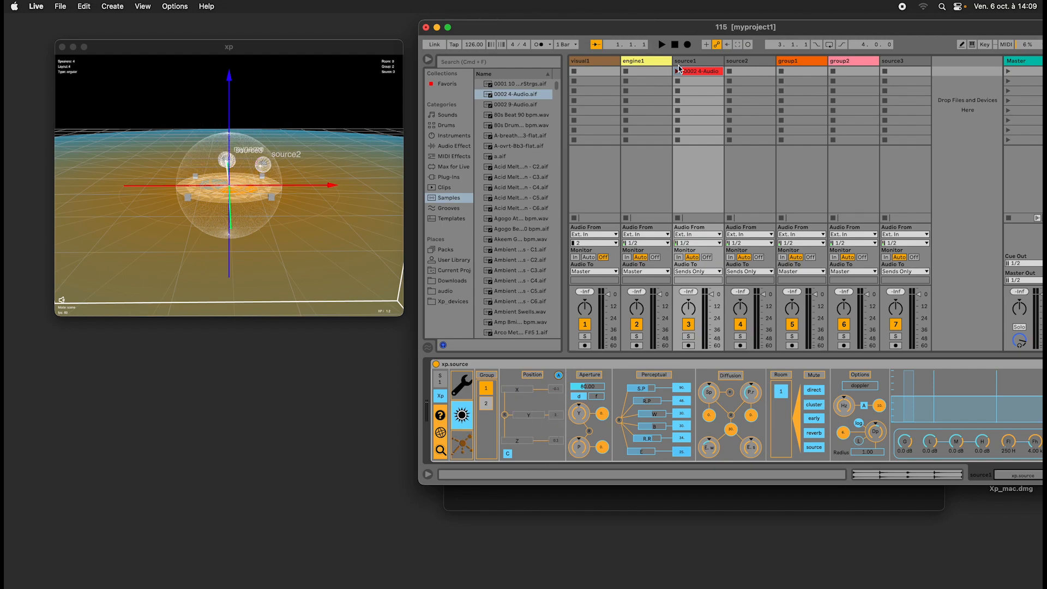
Display the automation envelopes of source1's 0002 4-Audio clip.
{"action": "double_click", "coordinate": [700, 72]}
{"action": "double_click", "coordinate": [700, 61]}
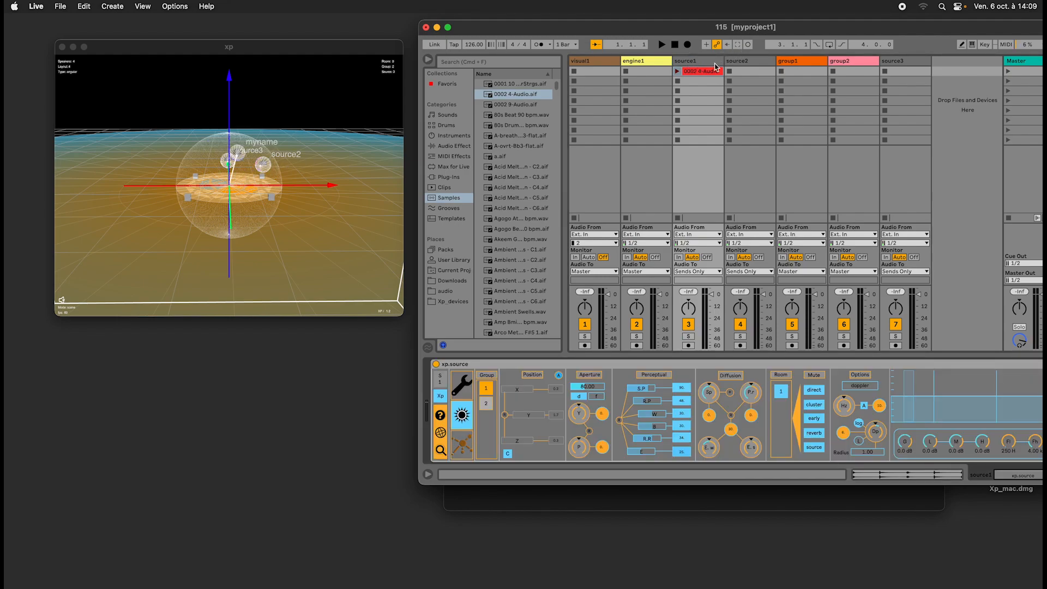
{"action": "double_click", "coordinate": [701, 71]}
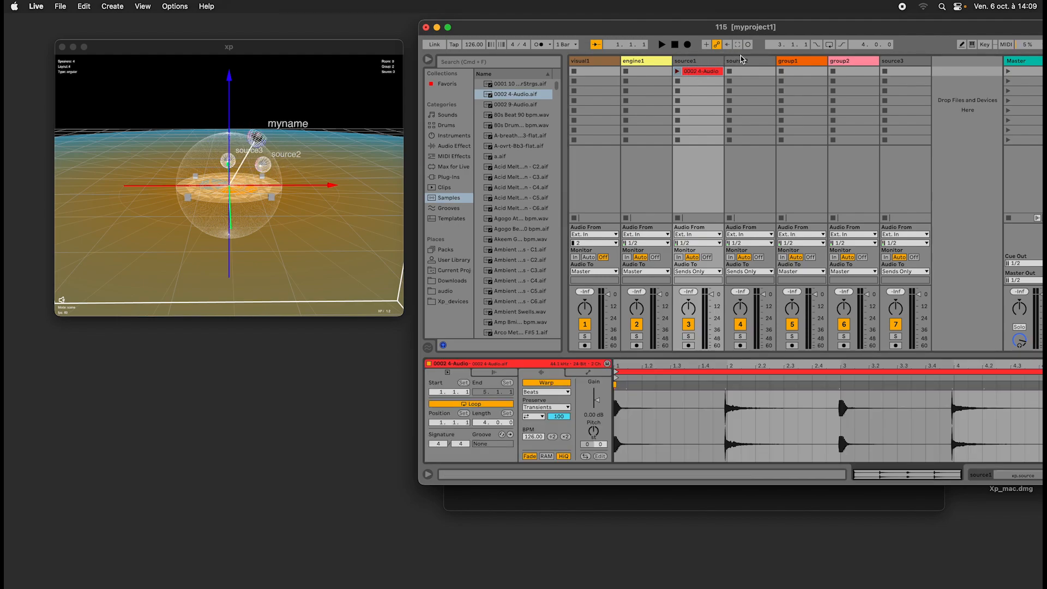
{"action": "left_click", "coordinate": [594, 374]}
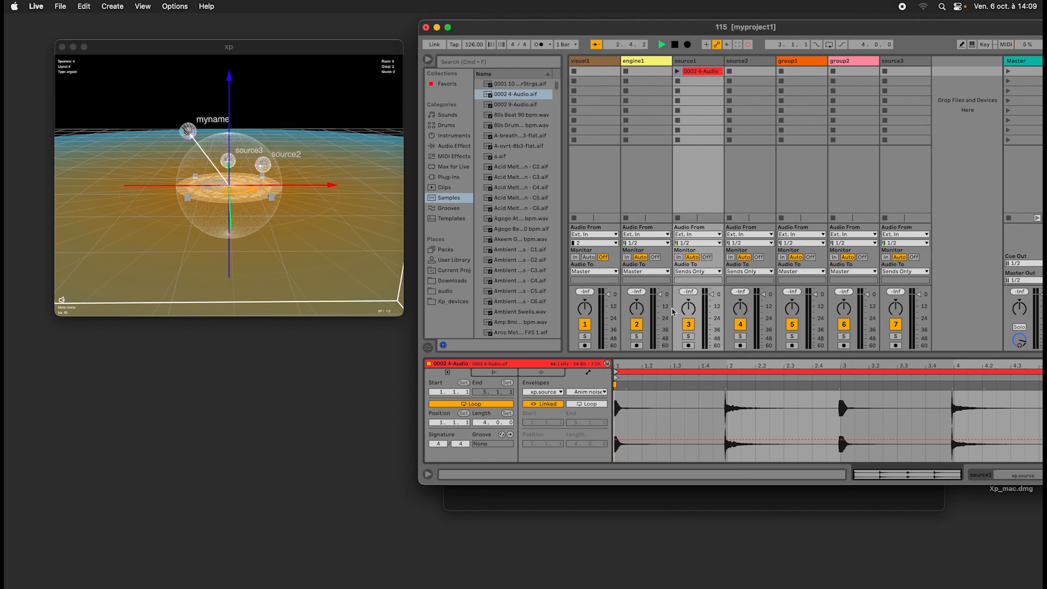
Arm source1 with monitoring Off, launch its 0002 4-Audio clip to record the trajectory as clip automation, and disarm the track.
{"action": "left_click", "coordinate": [689, 345]}
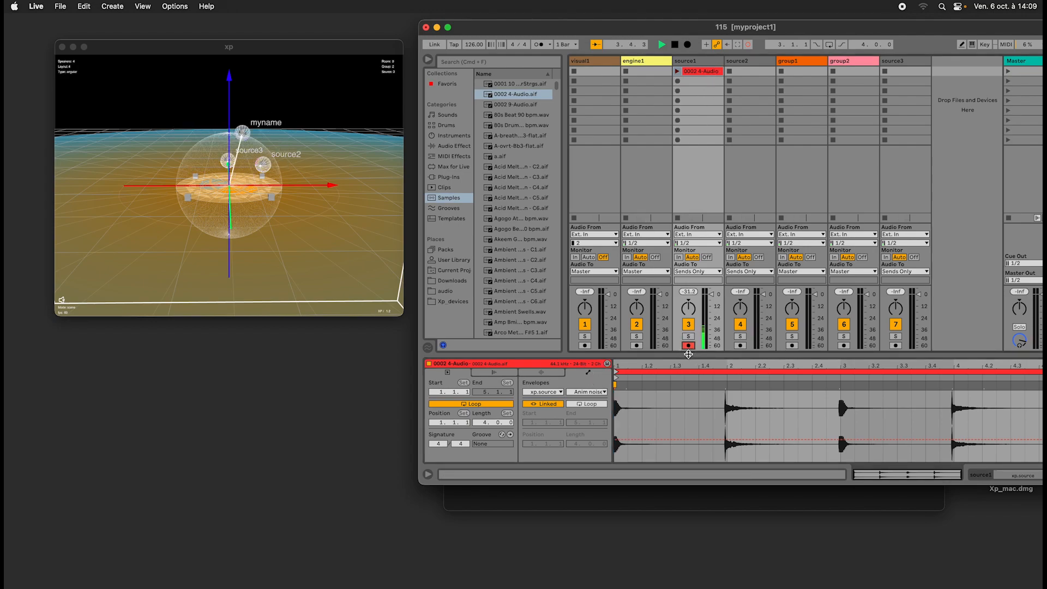
{"action": "left_click", "coordinate": [706, 257]}
{"action": "left_click", "coordinate": [676, 71]}
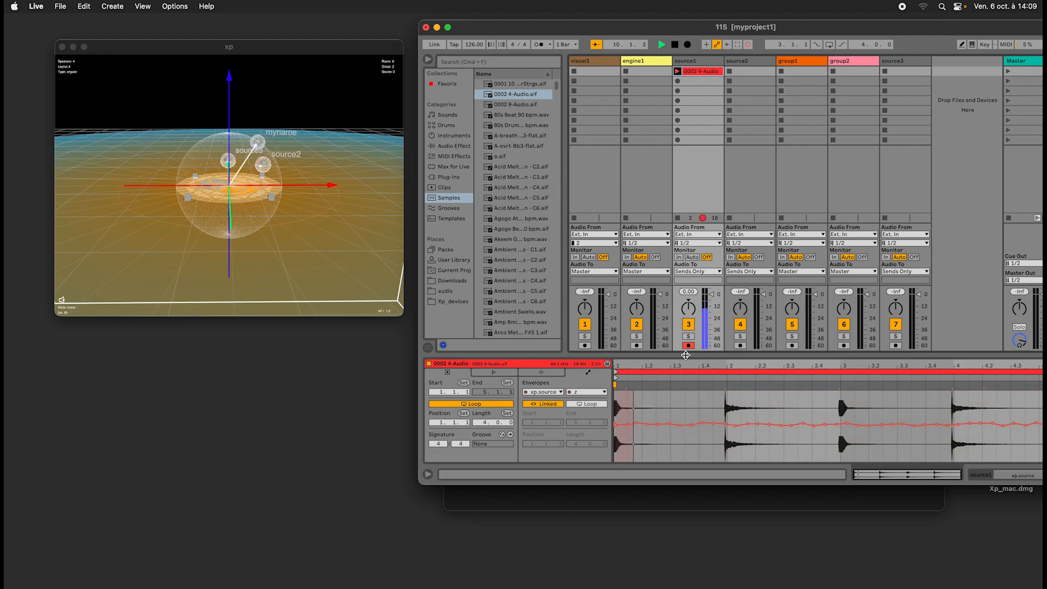
{"action": "left_click", "coordinate": [688, 346]}
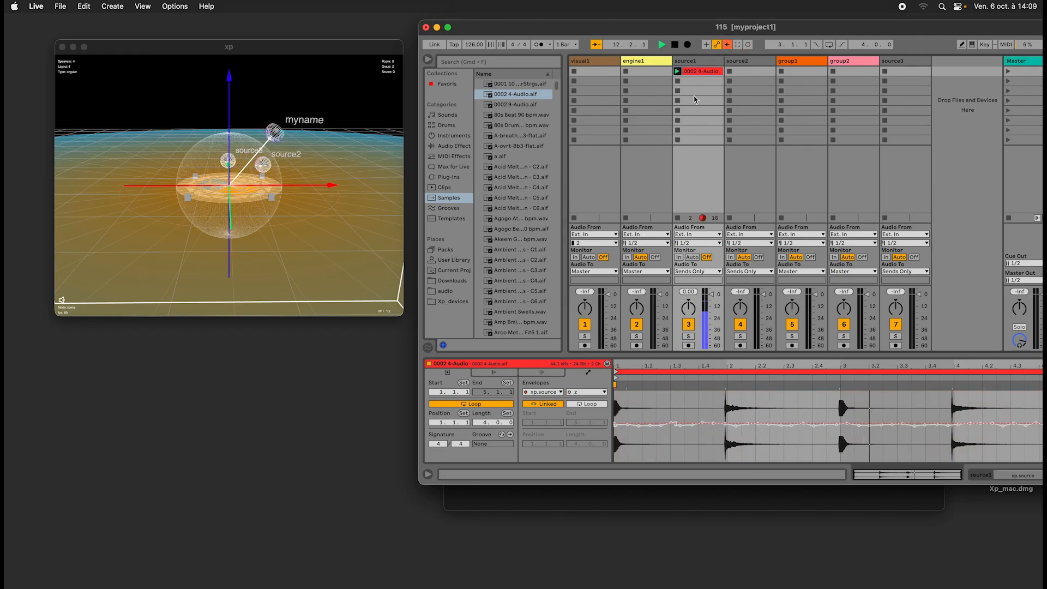
Show the trajectory settings of source1's device and relaunch the 0002 4-Audio clip to play back the recorded movement.
{"action": "left_click", "coordinate": [699, 61]}
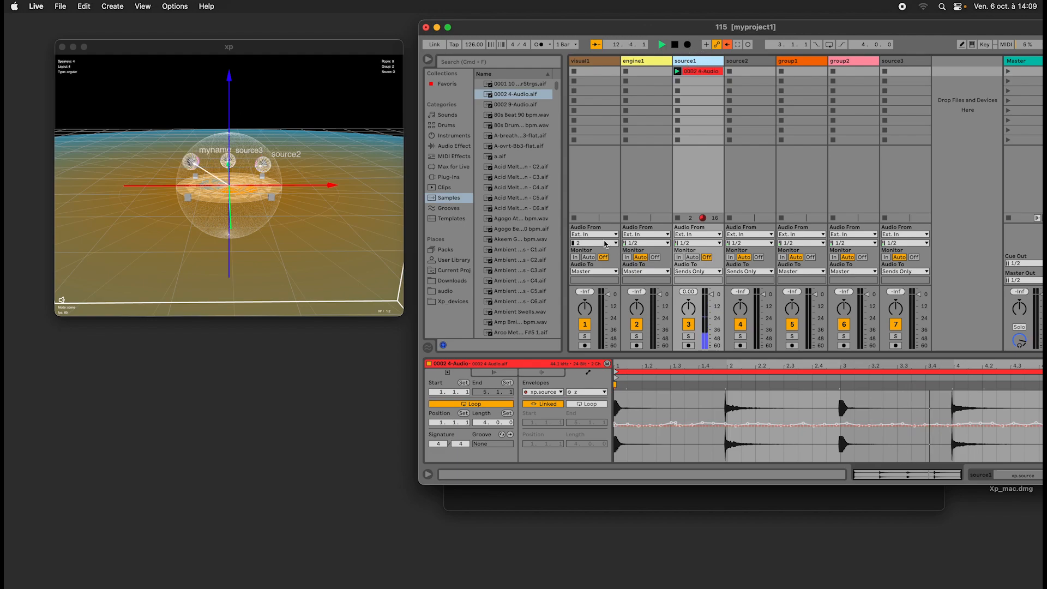
{"action": "double_click", "coordinate": [695, 61]}
{"action": "left_click", "coordinate": [463, 444]}
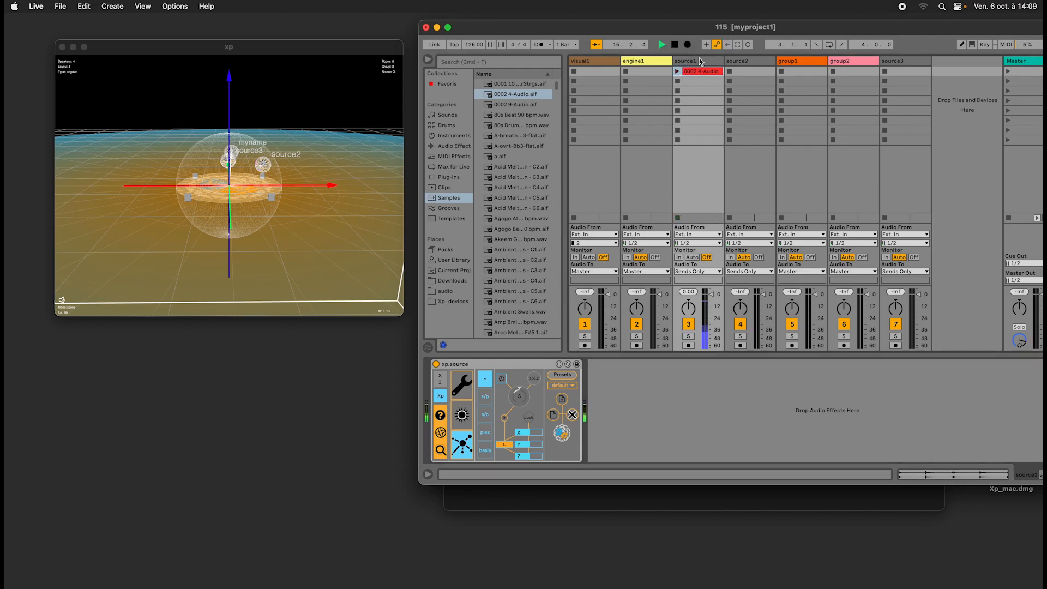
{"action": "left_click", "coordinate": [678, 71]}
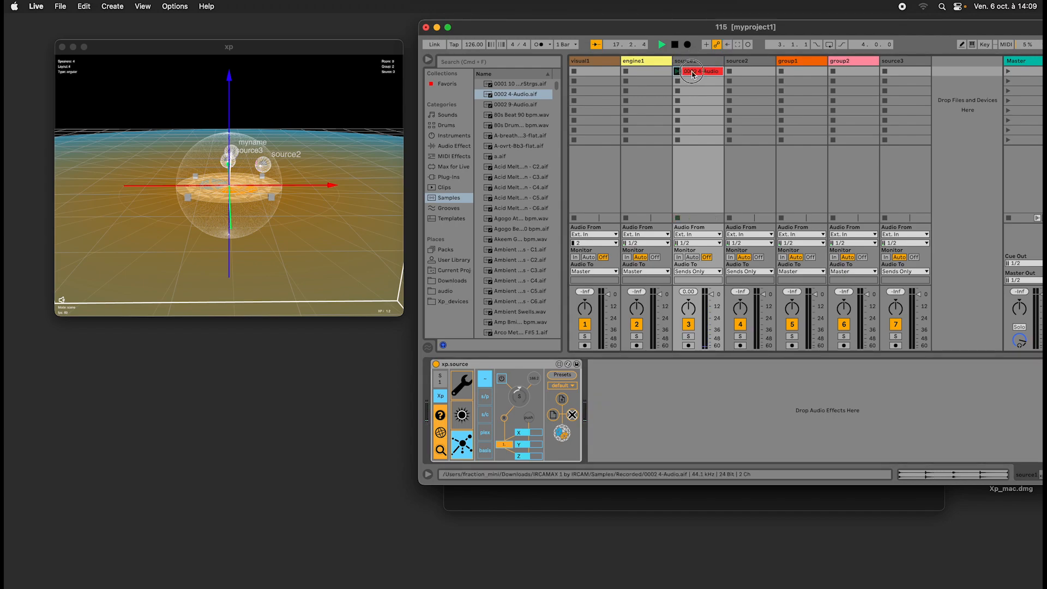
Display the xp.source x parameter's envelope in source1's 0002 4-Audio clip.
{"action": "left_click", "coordinate": [695, 71]}
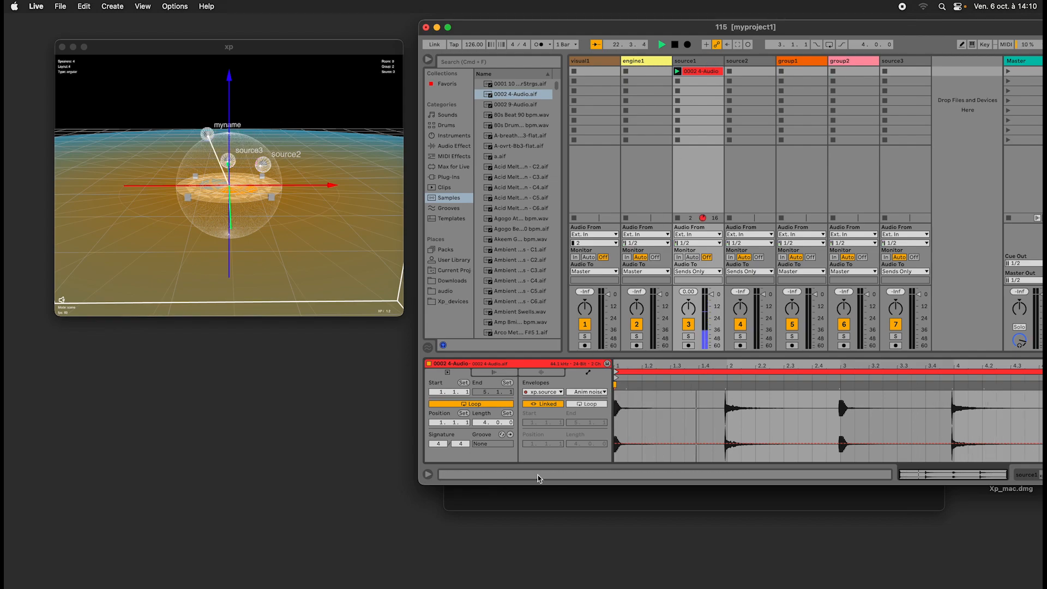
{"action": "left_click", "coordinate": [586, 391]}
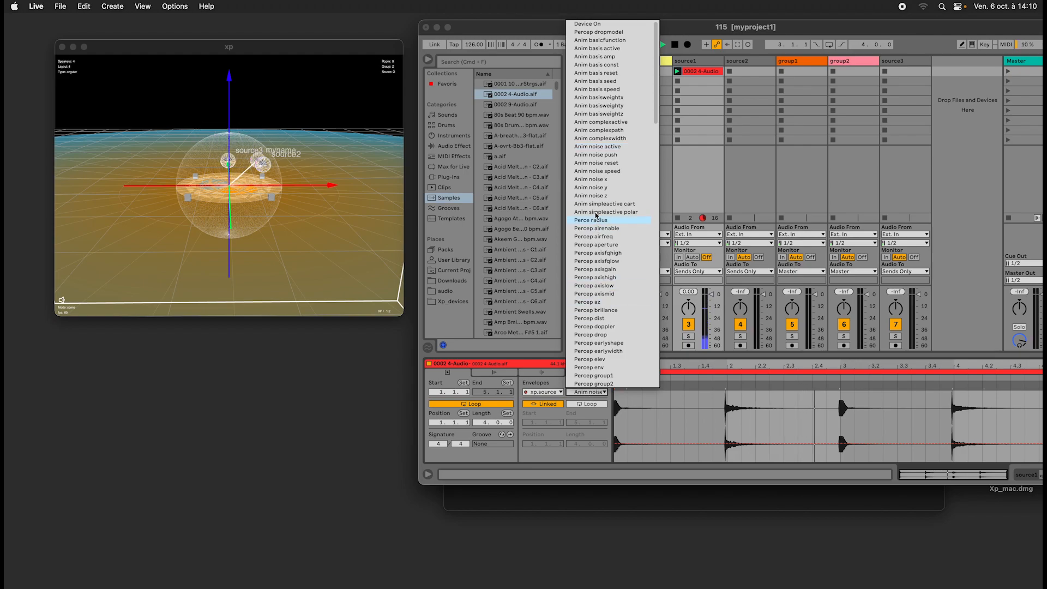
{"action": "left_click", "coordinate": [589, 73]}
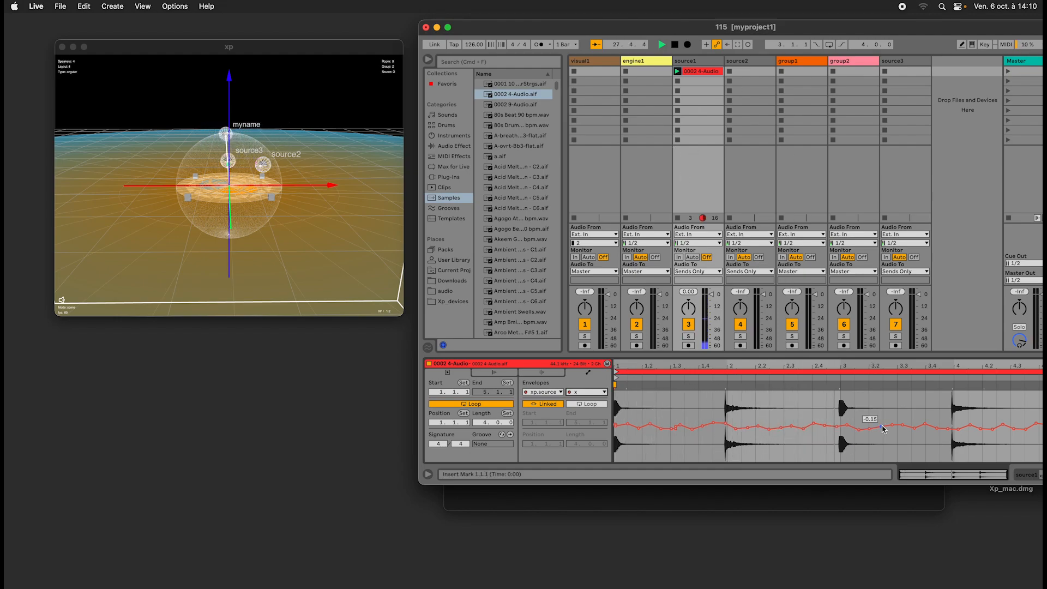
Reshape the clip's x envelope by raising three breakpoints into peaks and lowering three others into deep dips.
{"action": "left_click_drag", "start_coordinate": [913, 428], "coordinate": [914, 391]}
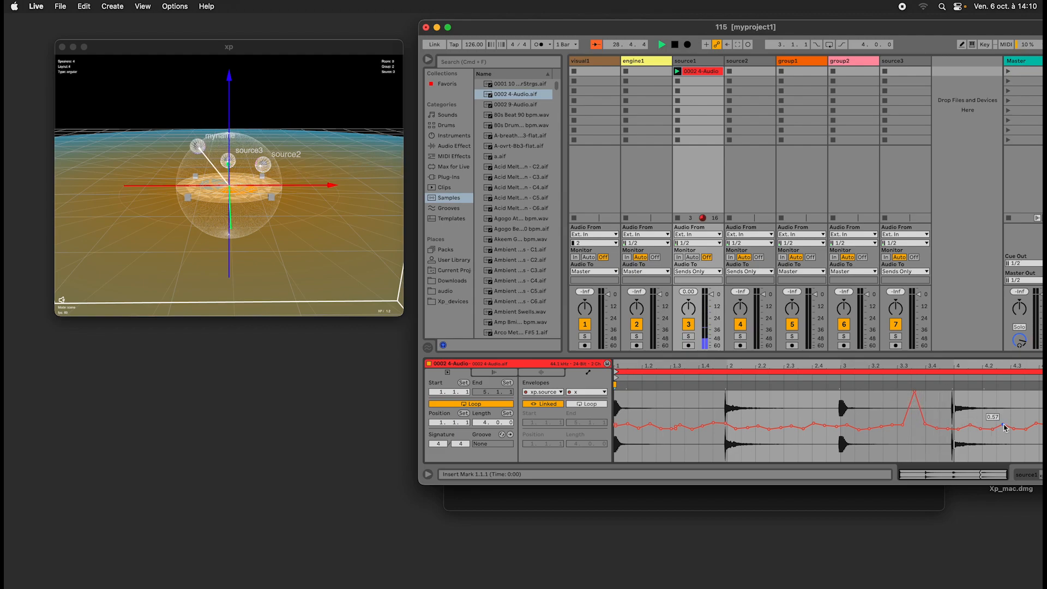
{"action": "left_click_drag", "start_coordinate": [1003, 425], "coordinate": [1003, 461]}
{"action": "left_click_drag", "start_coordinate": [735, 428], "coordinate": [736, 393]}
{"action": "left_click_drag", "start_coordinate": [660, 423], "coordinate": [661, 461]}
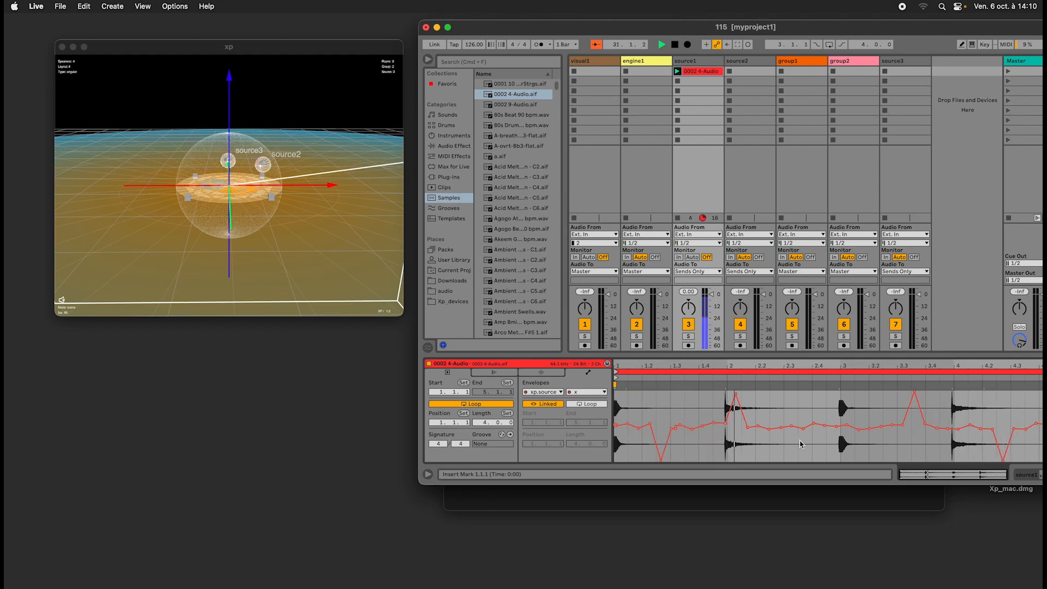
{"action": "left_click_drag", "start_coordinate": [803, 429], "coordinate": [803, 393]}
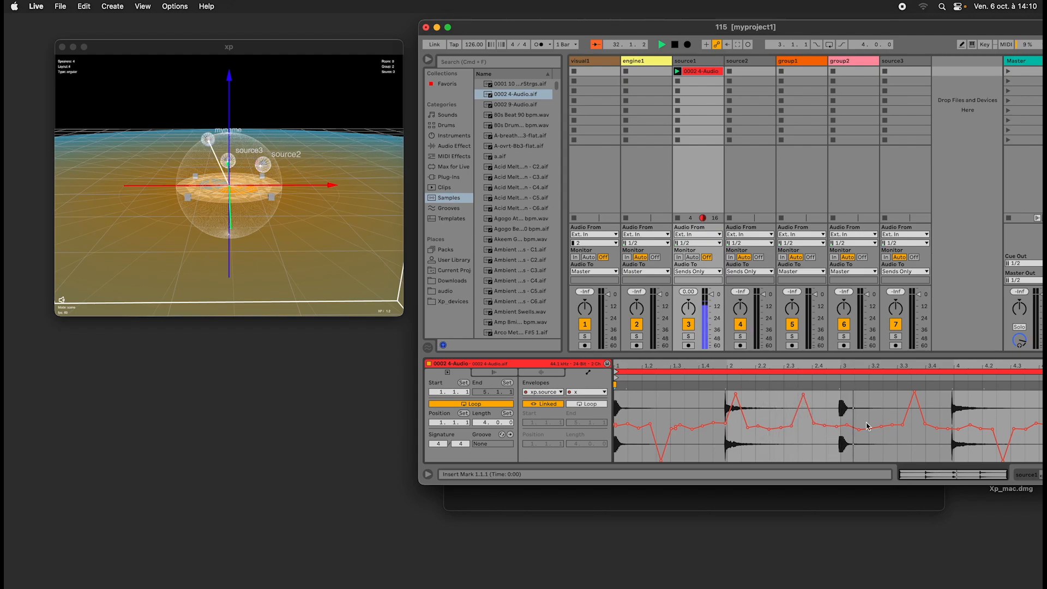
{"action": "left_click_drag", "start_coordinate": [870, 428], "coordinate": [869, 459]}
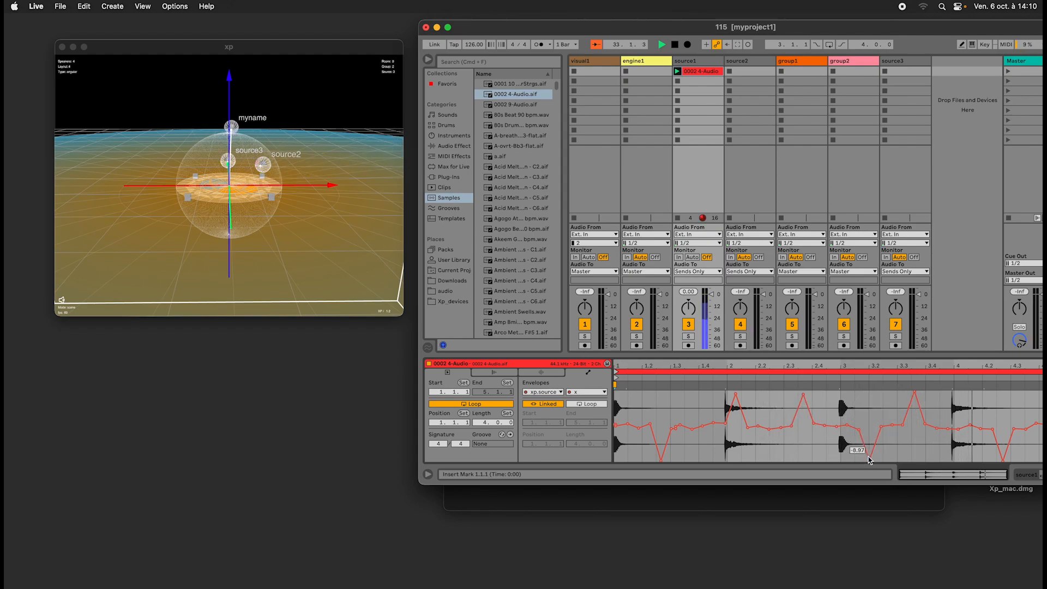
Look through the trajectory modes of source1's xp.source device and return to the first one.
{"action": "left_click_drag", "start_coordinate": [235, 183], "coordinate": [277, 186]}
{"action": "left_click", "coordinate": [711, 62]}
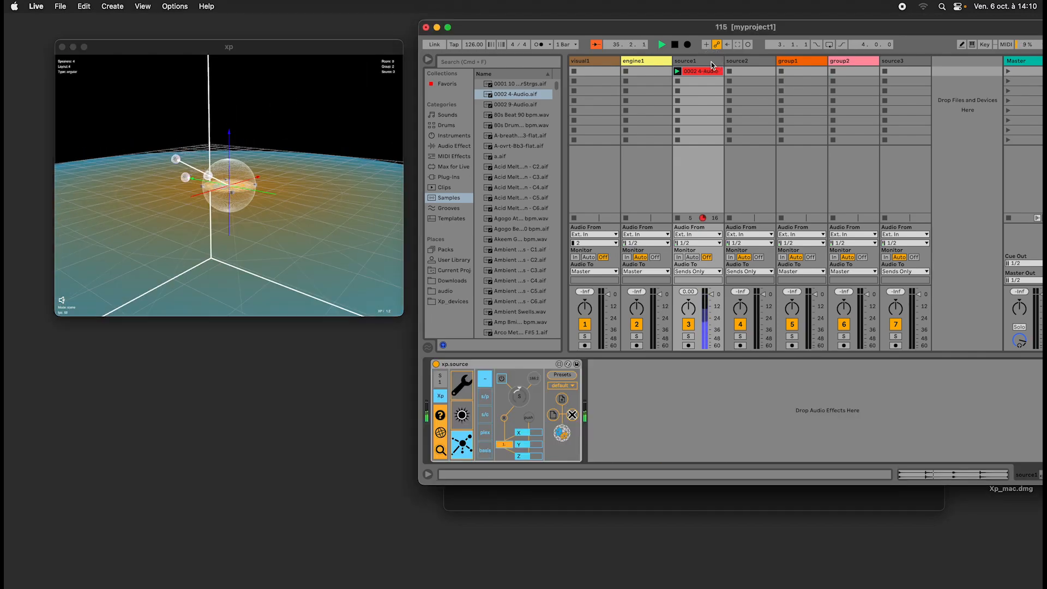
{"action": "left_click", "coordinate": [484, 396]}
{"action": "left_click", "coordinate": [484, 414]}
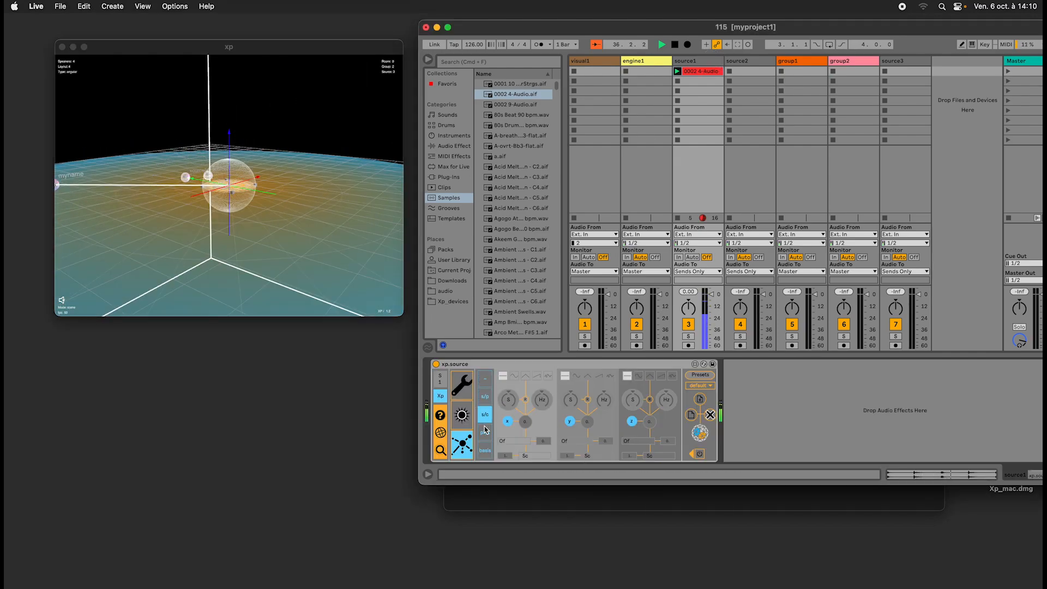
{"action": "left_click", "coordinate": [484, 433]}
{"action": "left_click", "coordinate": [485, 451]}
{"action": "left_click", "coordinate": [486, 377]}
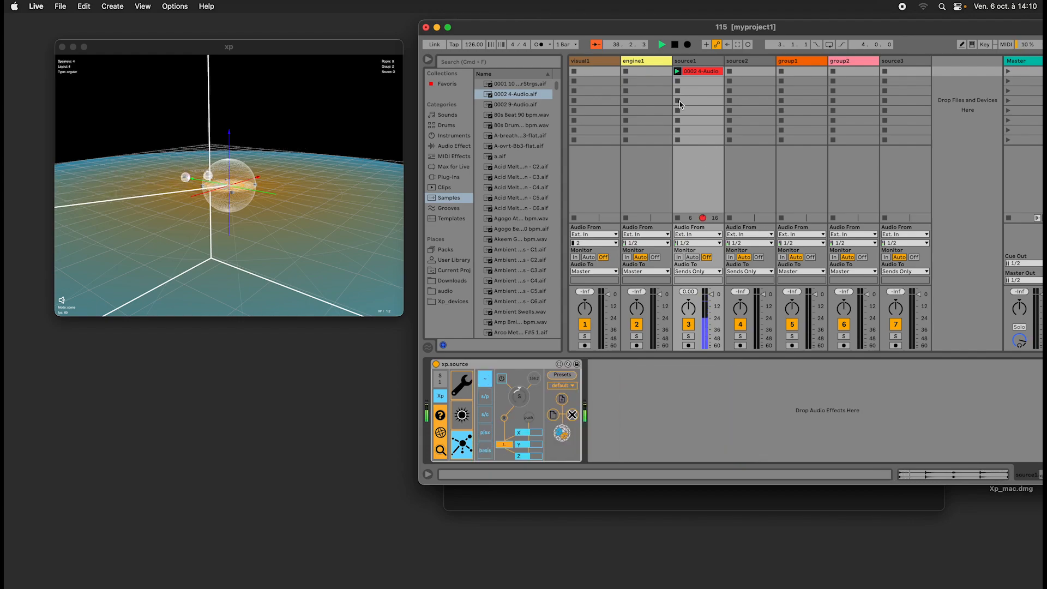
Check source1's clip envelopes and the arrangement, and return to the spatial parameters of its xp.source device.
{"action": "left_click", "coordinate": [703, 73]}
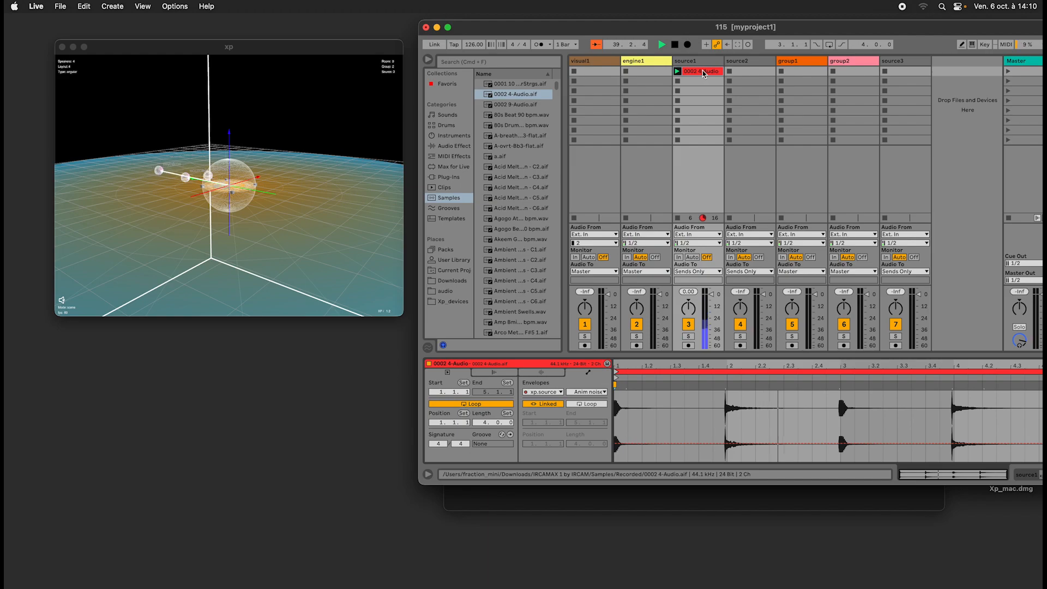
{"action": "double_click", "coordinate": [700, 61]}
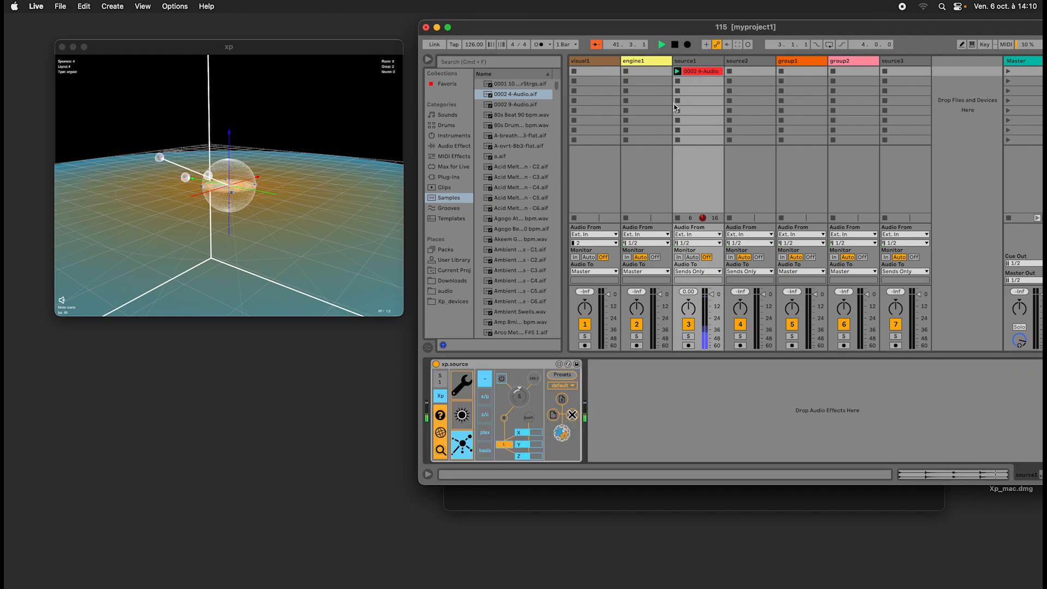
{"action": "key", "text": "Tab"}
{"action": "key", "text": "Tab"}
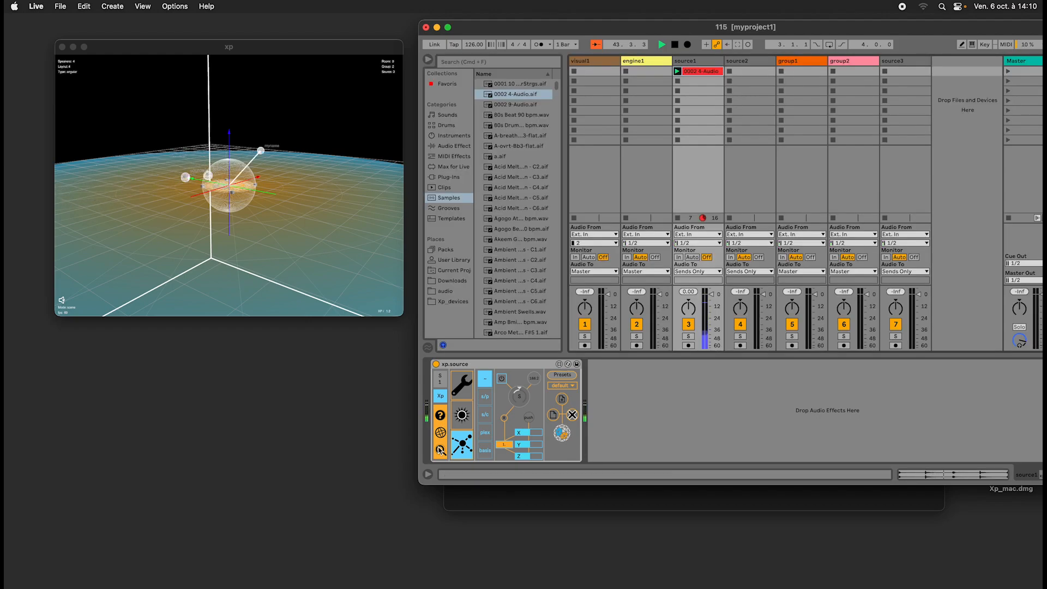
{"action": "left_click", "coordinate": [466, 421]}
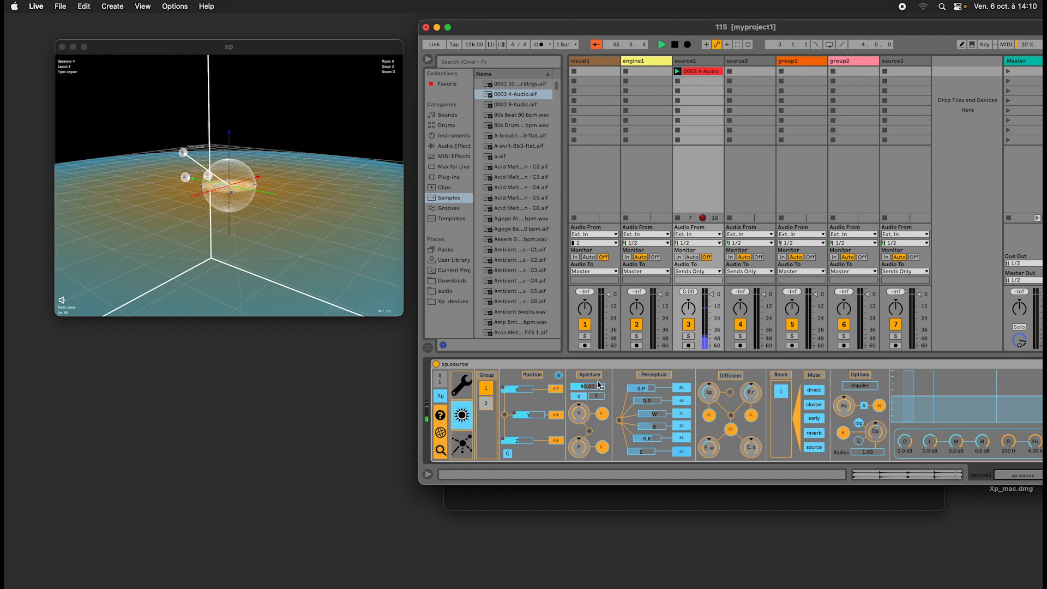
Reposition the Live and xp windows so the whole Live set fits on the screen beside the 3D view.
{"action": "left_click_drag", "start_coordinate": [505, 27], "coordinate": [472, 32]}
{"action": "left_click_drag", "start_coordinate": [367, 44], "coordinate": [342, 27]}
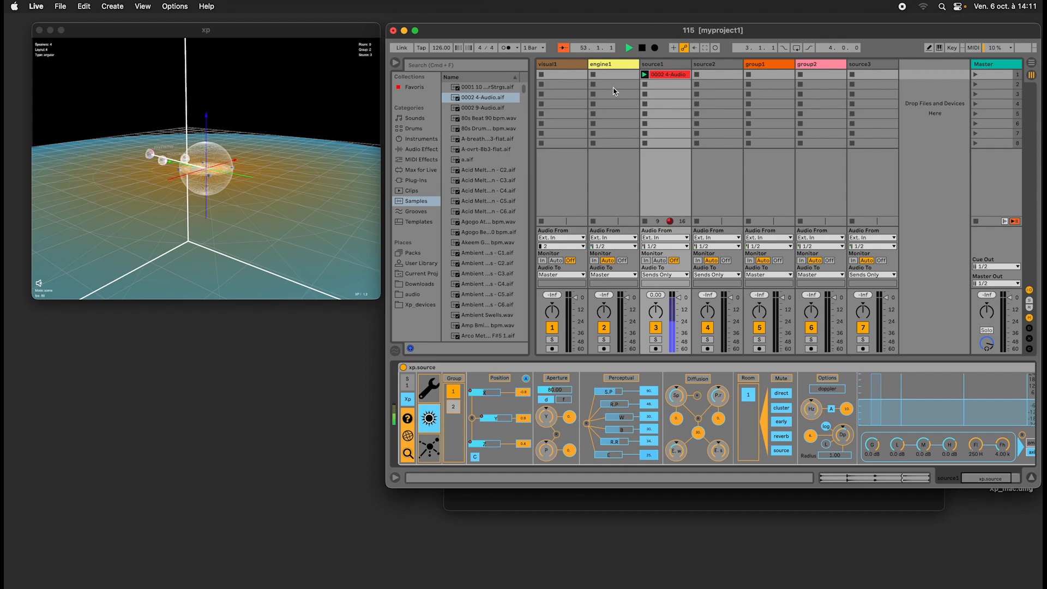
Open Xp's Speed Limiter window and place it over the lower edge of the 3D view.
{"action": "left_click", "coordinate": [338, 87]}
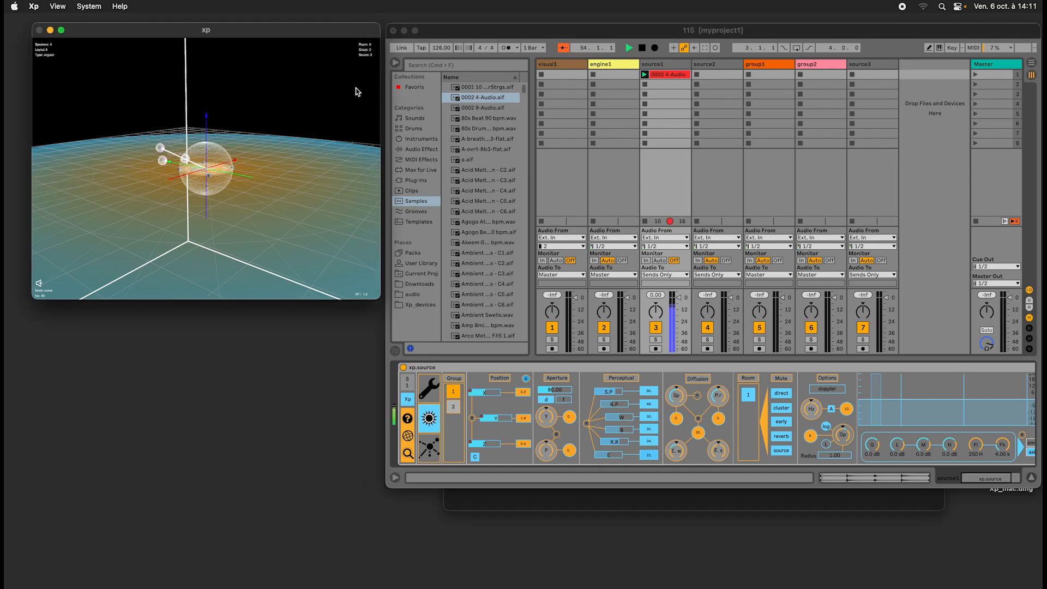
{"action": "left_click", "coordinate": [83, 6]}
{"action": "left_click", "coordinate": [101, 46]}
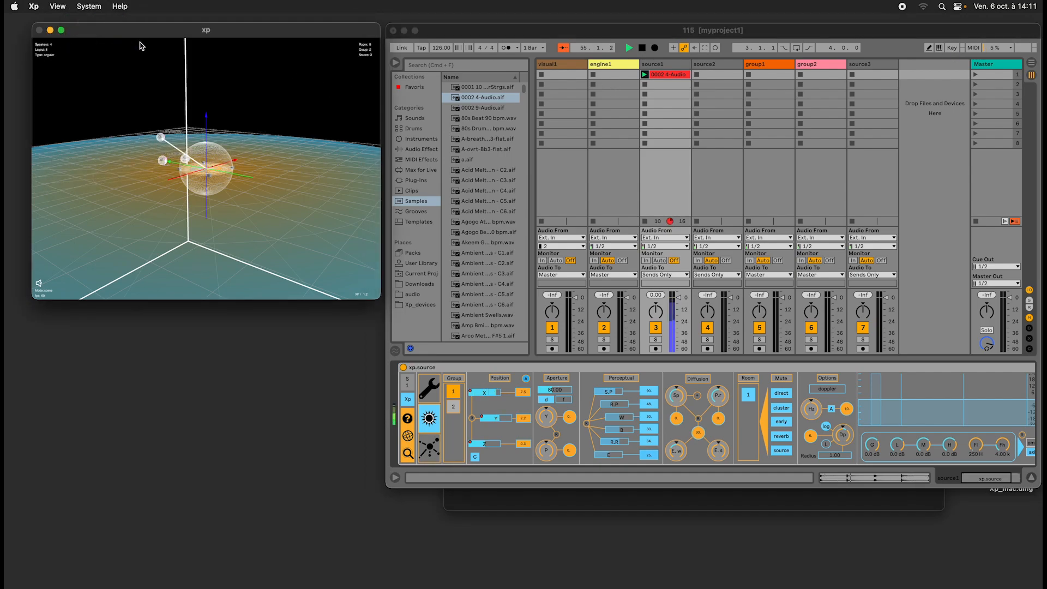
{"action": "left_click_drag", "start_coordinate": [125, 39], "coordinate": [240, 328]}
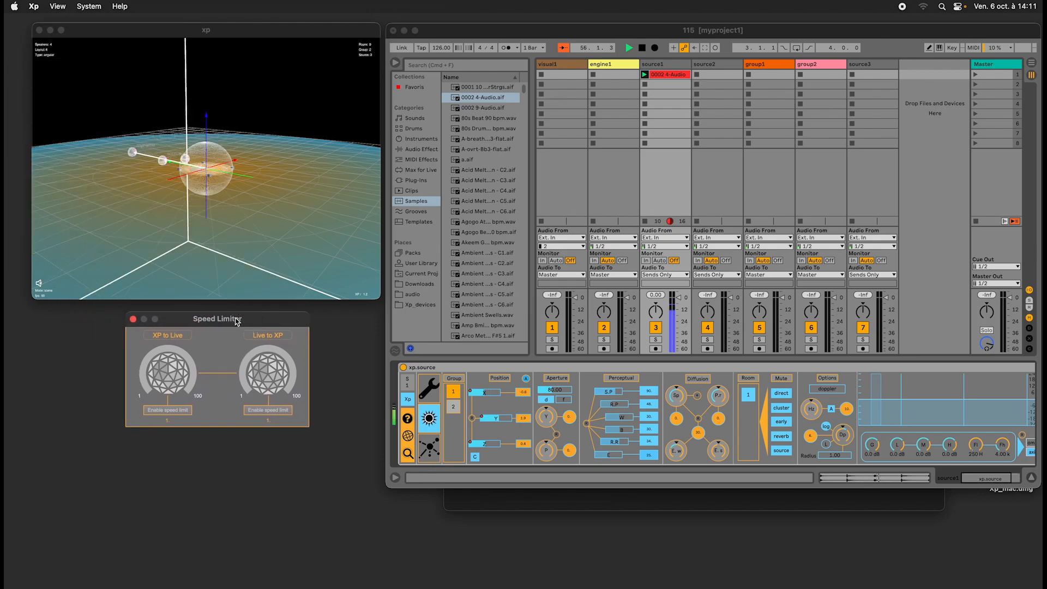
{"action": "left_click", "coordinate": [133, 319]}
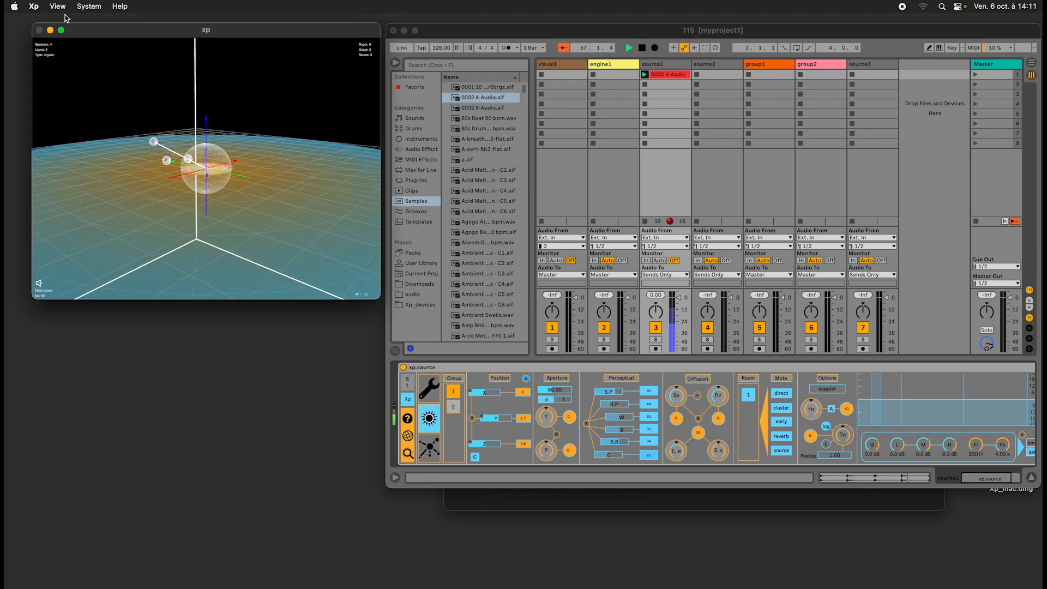
{"action": "left_click", "coordinate": [88, 6]}
{"action": "left_click", "coordinate": [85, 49]}
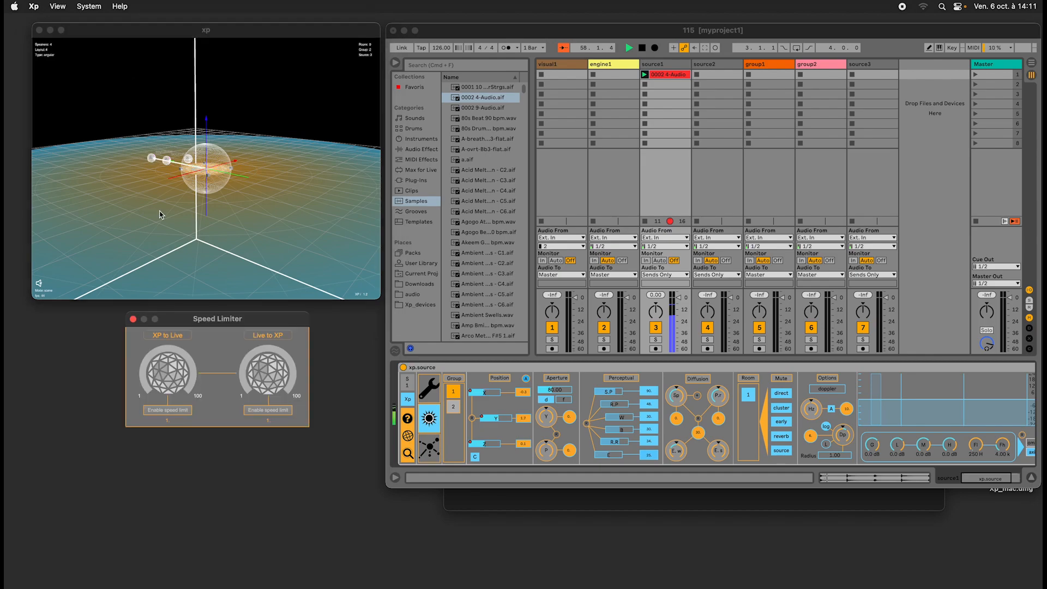
{"action": "left_click_drag", "start_coordinate": [224, 321], "coordinate": [236, 270]}
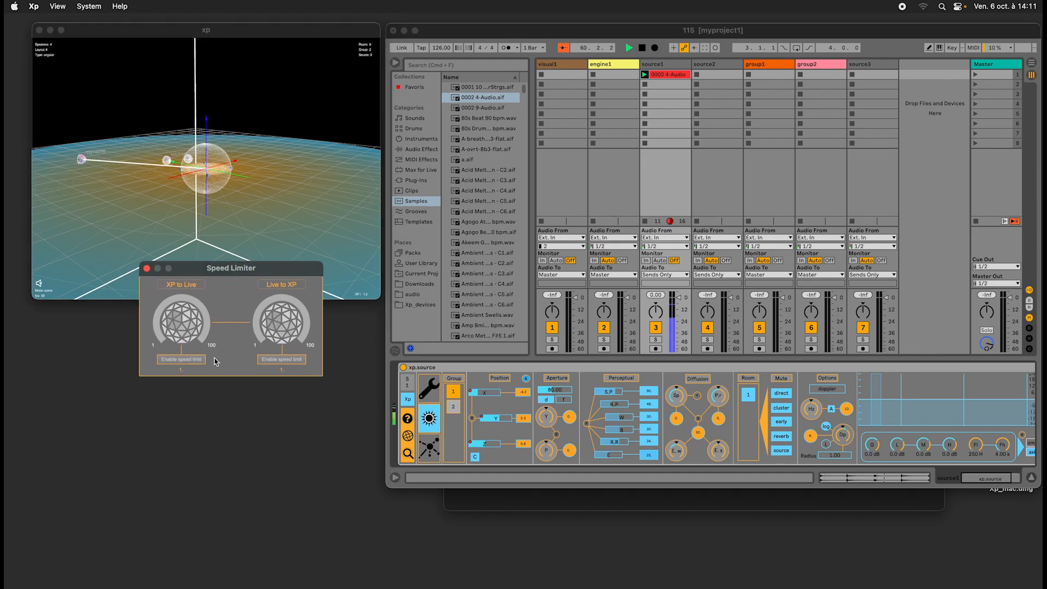
Enable the speed limit for both XP to Live and Live to XP, and raise both limits.
{"action": "left_click", "coordinate": [181, 360]}
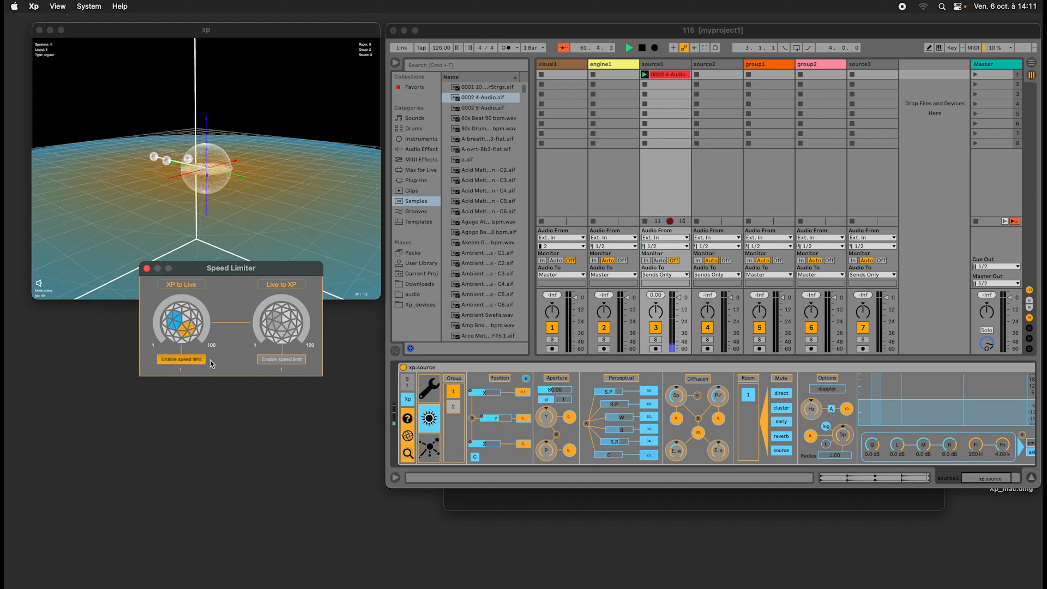
{"action": "left_click", "coordinate": [286, 361]}
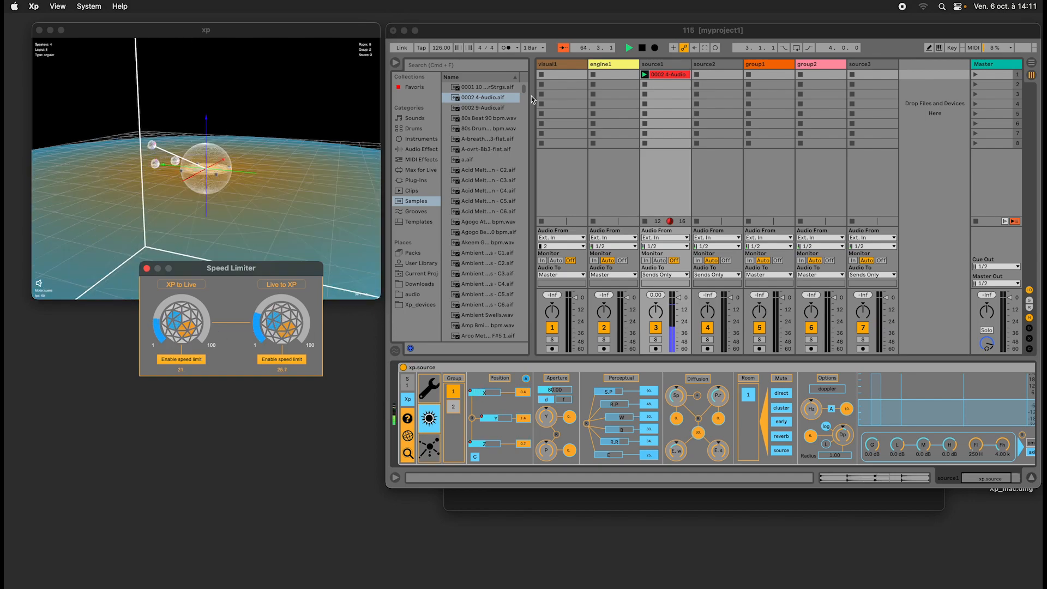
Show visual1's xp.visual device, toggle one of its scene display options, and bring the 3D view to the front.
{"action": "left_click", "coordinate": [565, 67]}
{"action": "left_click", "coordinate": [566, 67]}
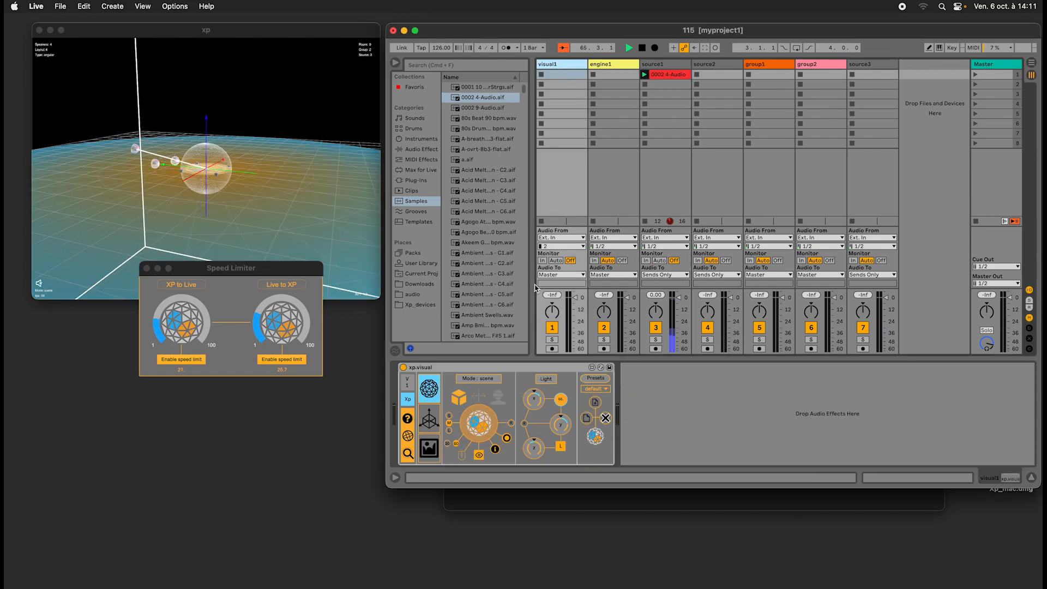
{"action": "left_click", "coordinate": [462, 456]}
{"action": "left_click", "coordinate": [329, 189]}
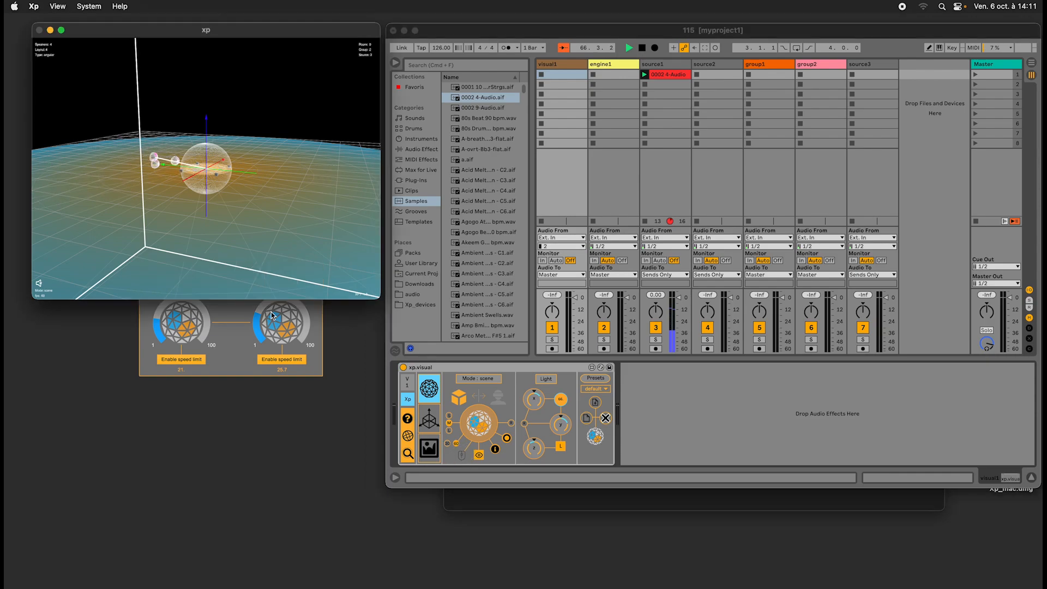
Move the Speed Limiter window below the 3D view and set XP to Live to about 51 and Live to XP to about 58.
{"action": "left_click", "coordinate": [245, 340]}
{"action": "left_click_drag", "start_coordinate": [253, 268], "coordinate": [259, 337]}
{"action": "left_click_drag", "start_coordinate": [192, 403], "coordinate": [196, 366]}
{"action": "left_click_drag", "start_coordinate": [286, 399], "coordinate": [278, 372]}
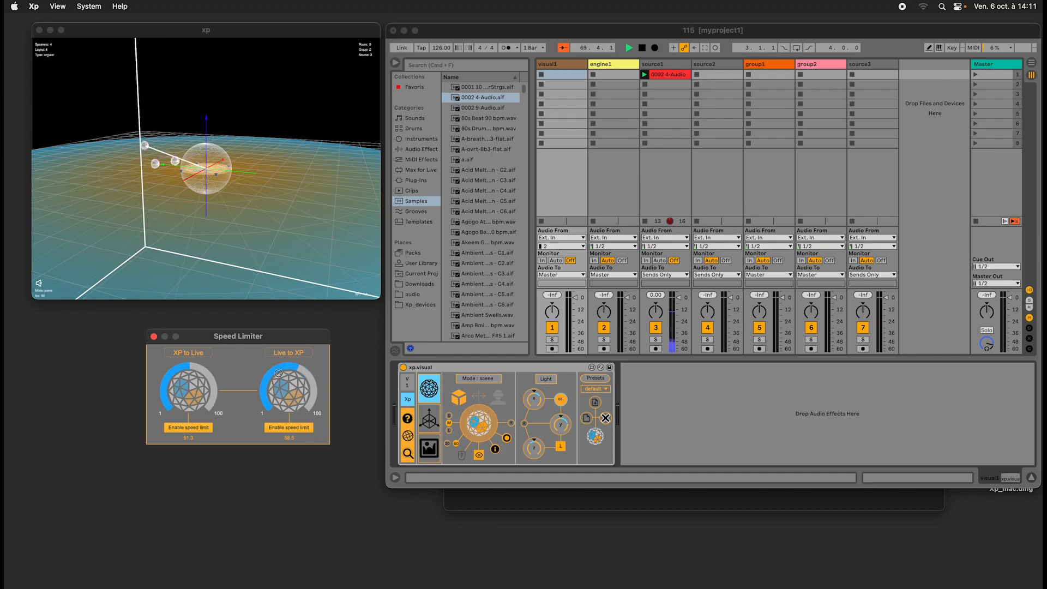
Lower the Speed Limiter's Live to XP limit to about 23.4 and its XP to Live limit to about 24.9.
{"action": "left_click", "coordinate": [284, 254]}
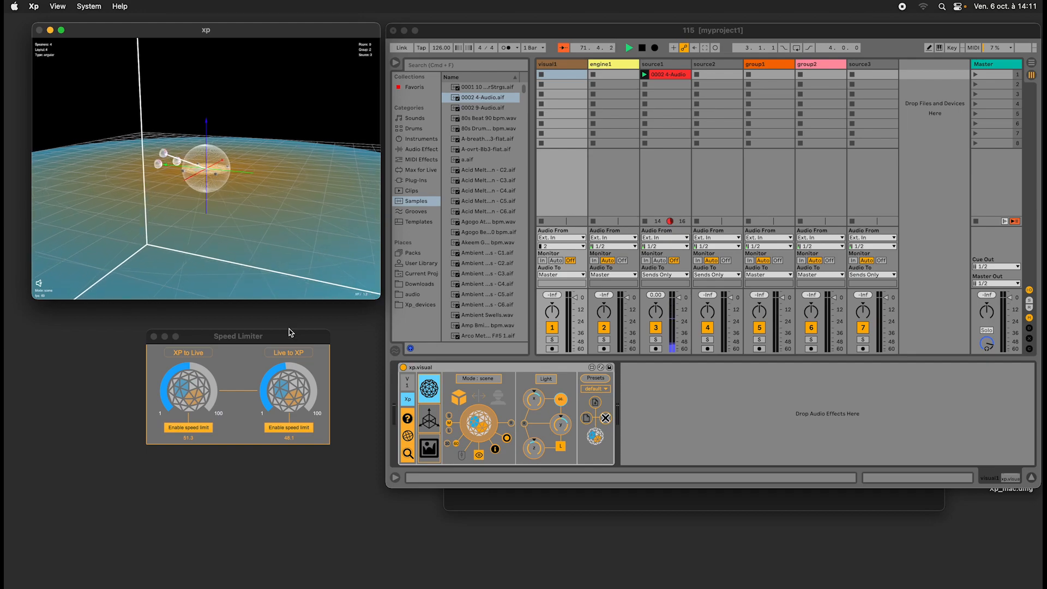
{"action": "left_click_drag", "start_coordinate": [297, 403], "coordinate": [292, 407]}
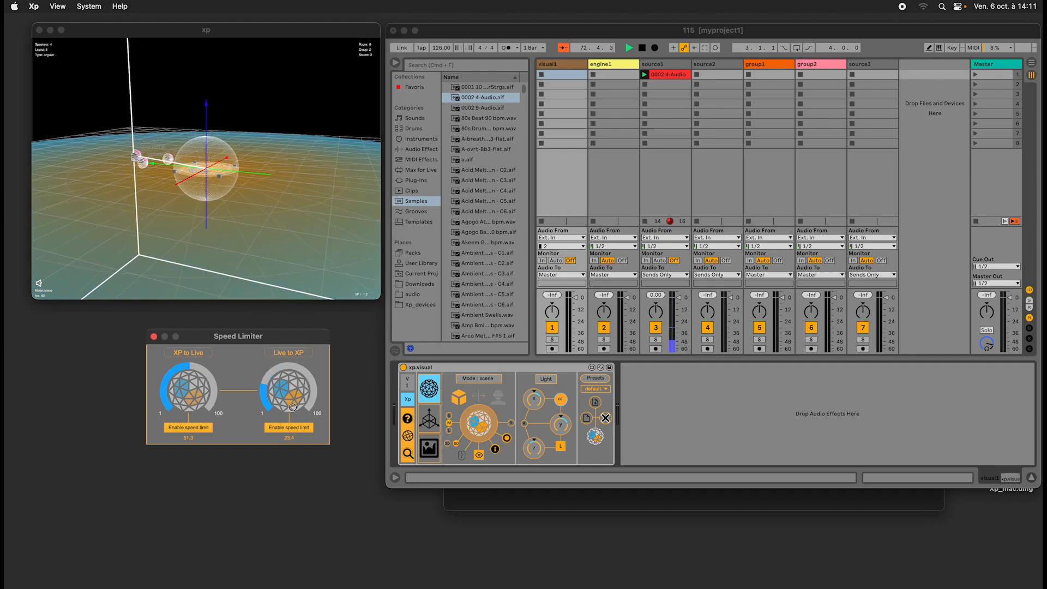
{"action": "left_click_drag", "start_coordinate": [209, 376], "coordinate": [194, 385]}
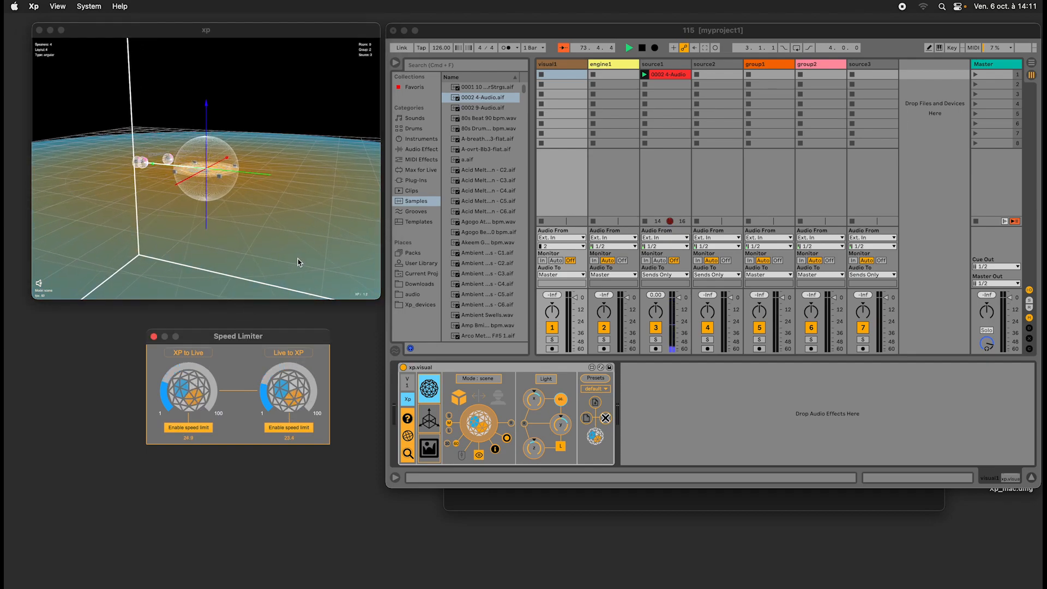
{"action": "left_click", "coordinate": [253, 175]}
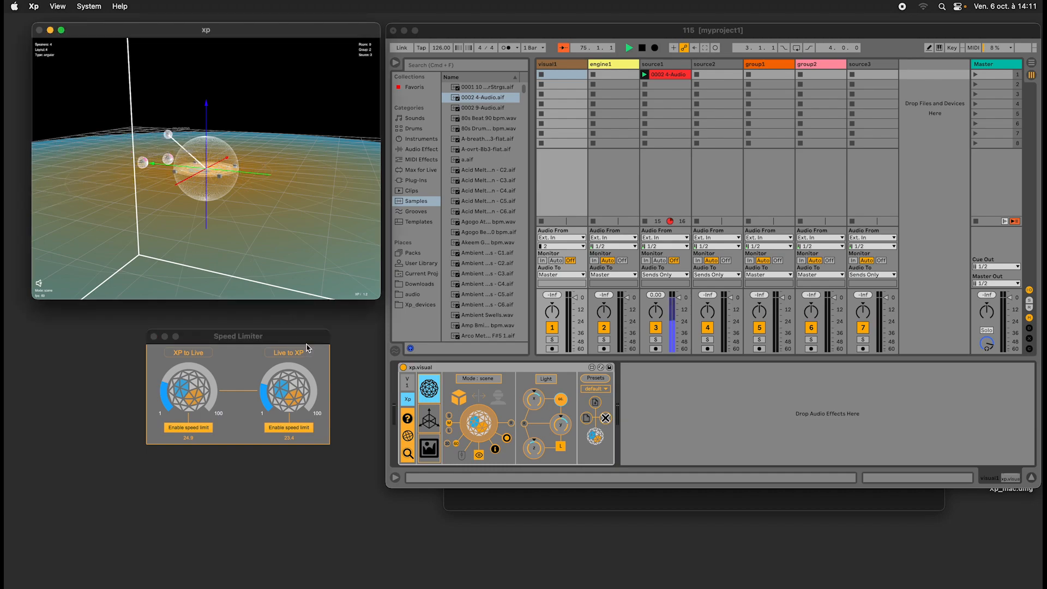
Switch the XP to Live and Live to XP speed limits off and back on.
{"action": "left_click", "coordinate": [188, 427]}
{"action": "left_click", "coordinate": [289, 428]}
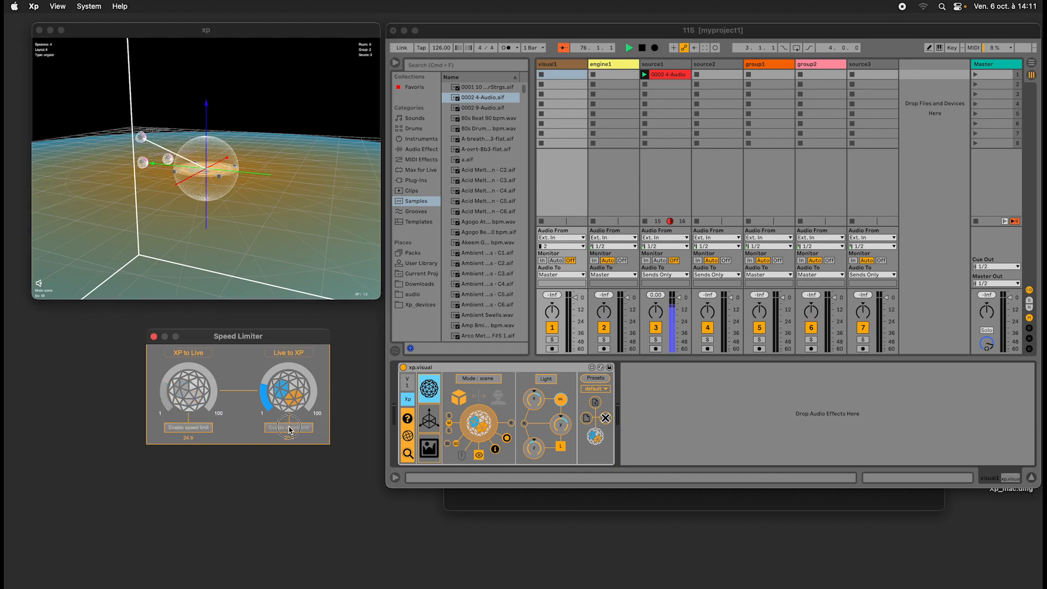
{"action": "left_click", "coordinate": [289, 429]}
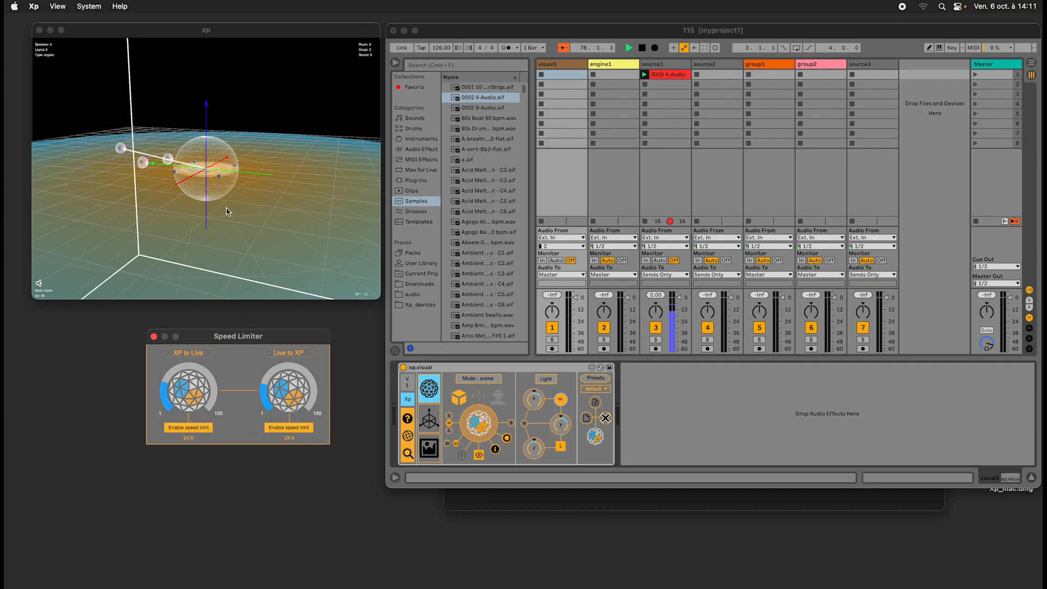
Show group1's xp.group device, rotate the group to about -29.5 and adjust its Y translation.
{"action": "left_click", "coordinate": [253, 198]}
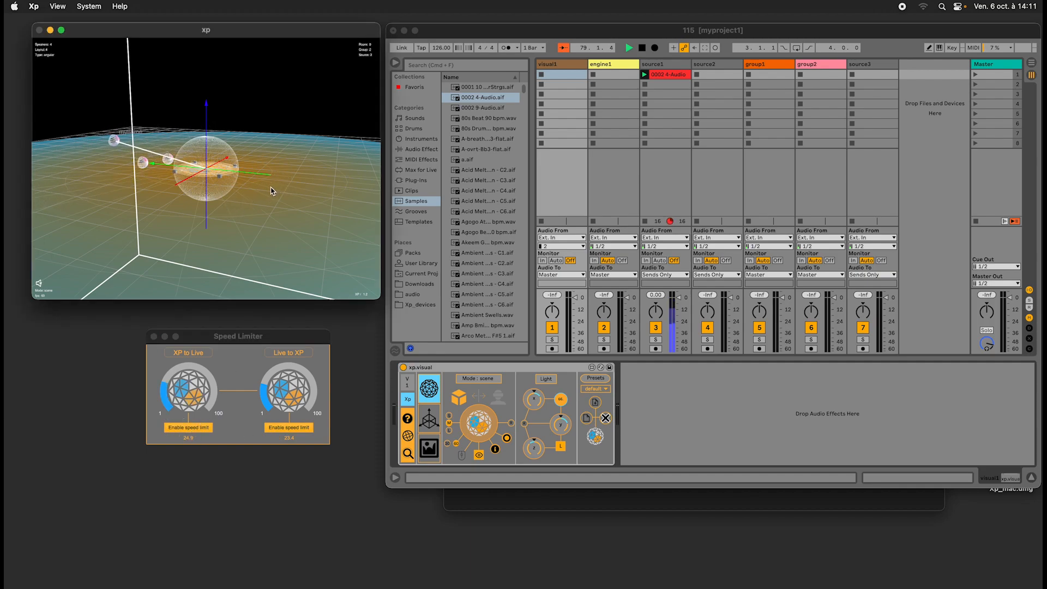
{"action": "scroll", "coordinate": [270, 188], "scroll_direction": "down", "scroll_amount": 5}
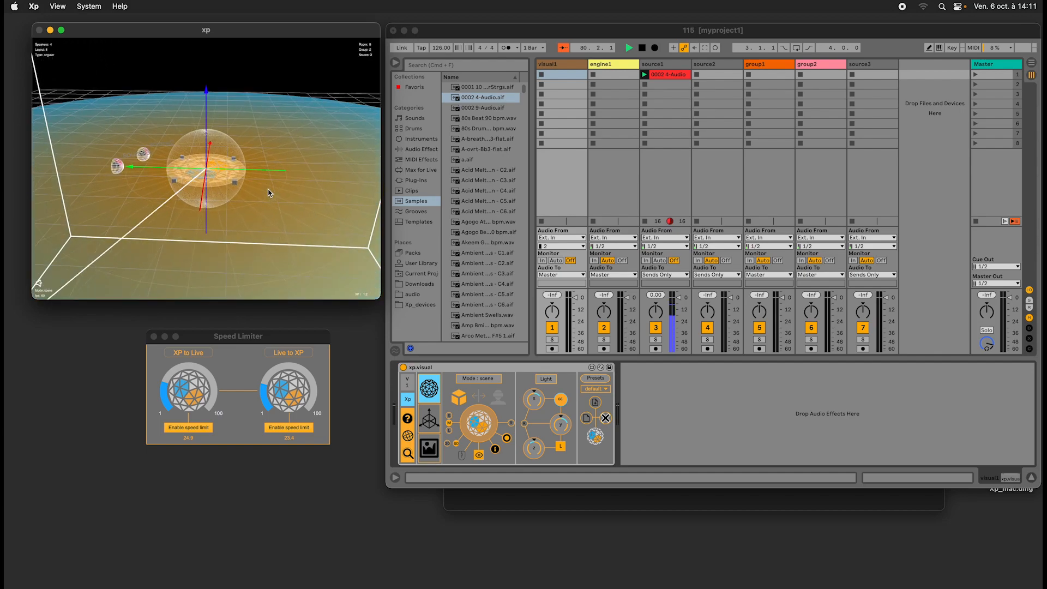
{"action": "scroll", "coordinate": [268, 189], "scroll_direction": "up", "scroll_amount": 5}
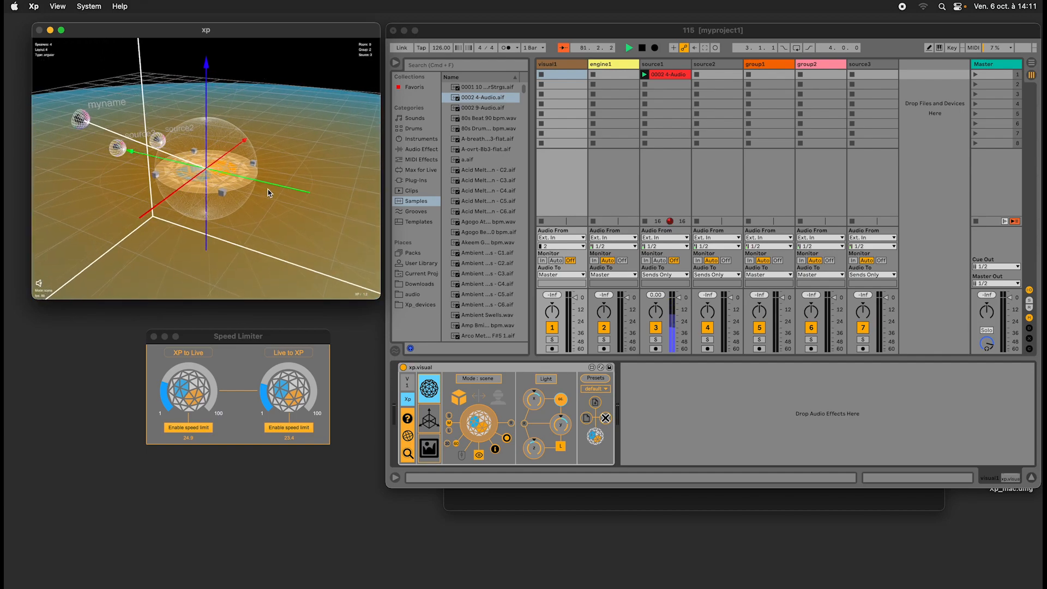
{"action": "scroll", "coordinate": [247, 202], "scroll_direction": "up", "scroll_amount": 5}
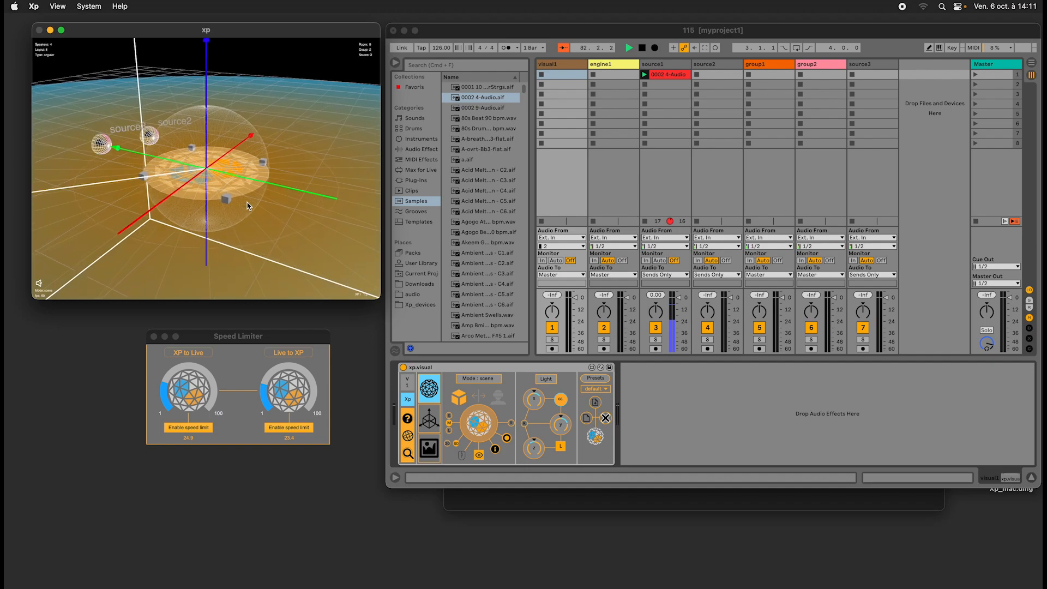
{"action": "scroll", "coordinate": [247, 203], "scroll_direction": "down", "scroll_amount": 5}
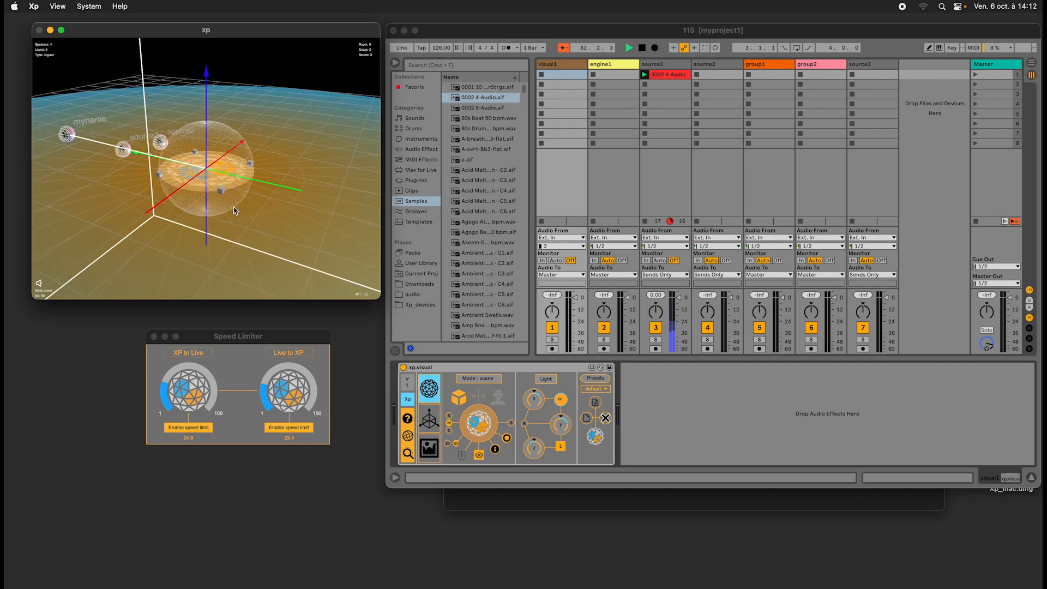
{"action": "left_click", "coordinate": [786, 67]}
{"action": "left_click_drag", "start_coordinate": [519, 424], "coordinate": [506, 380]}
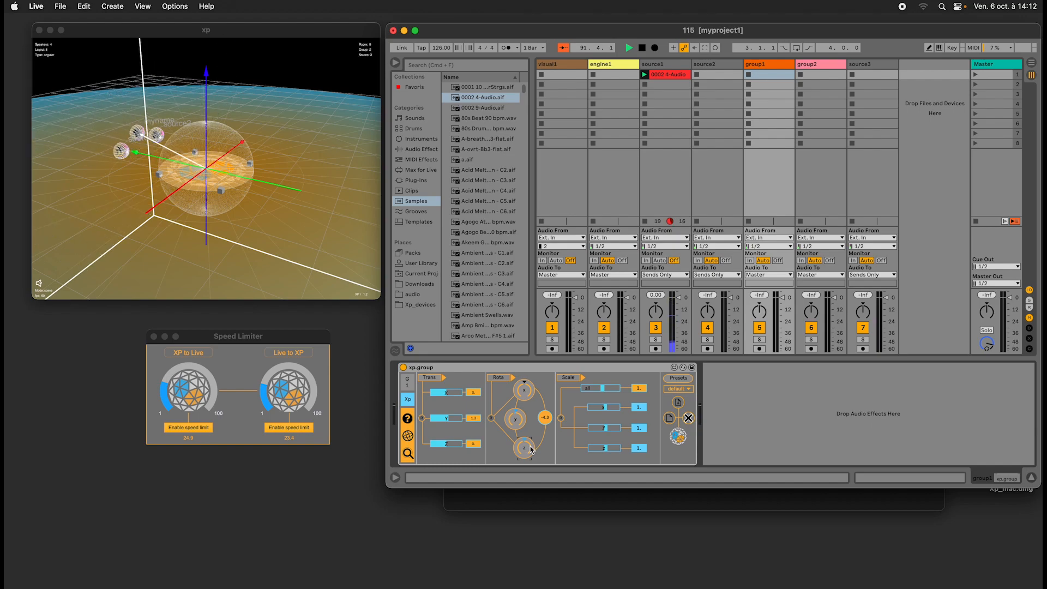
{"action": "left_click_drag", "start_coordinate": [523, 452], "coordinate": [461, 417]}
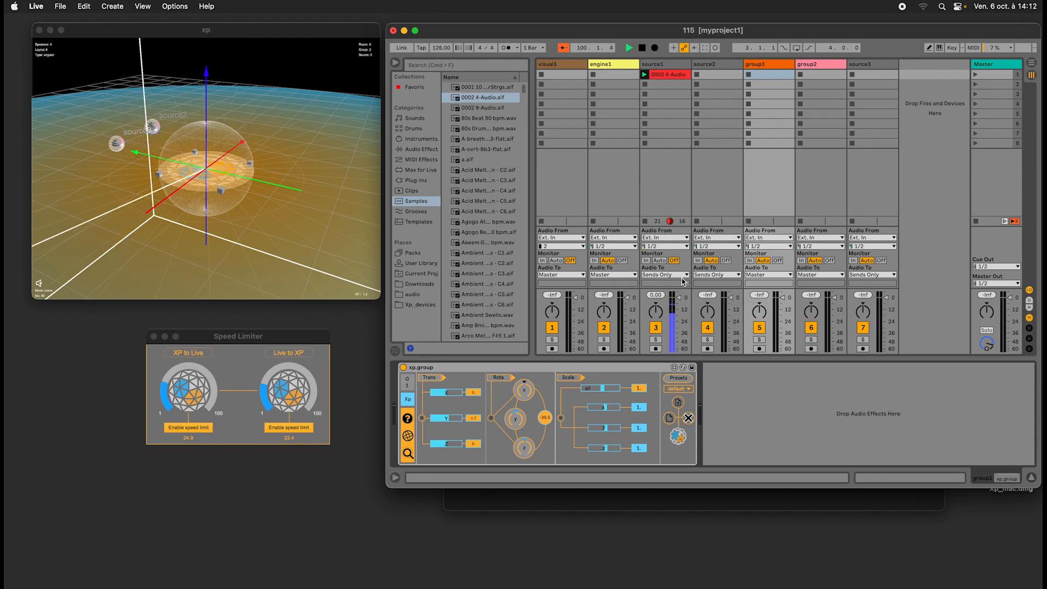
Select the cube mode in engine1's xp.engine device, and switch source1's position controls to polar coordinates.
{"action": "left_click", "coordinate": [603, 81]}
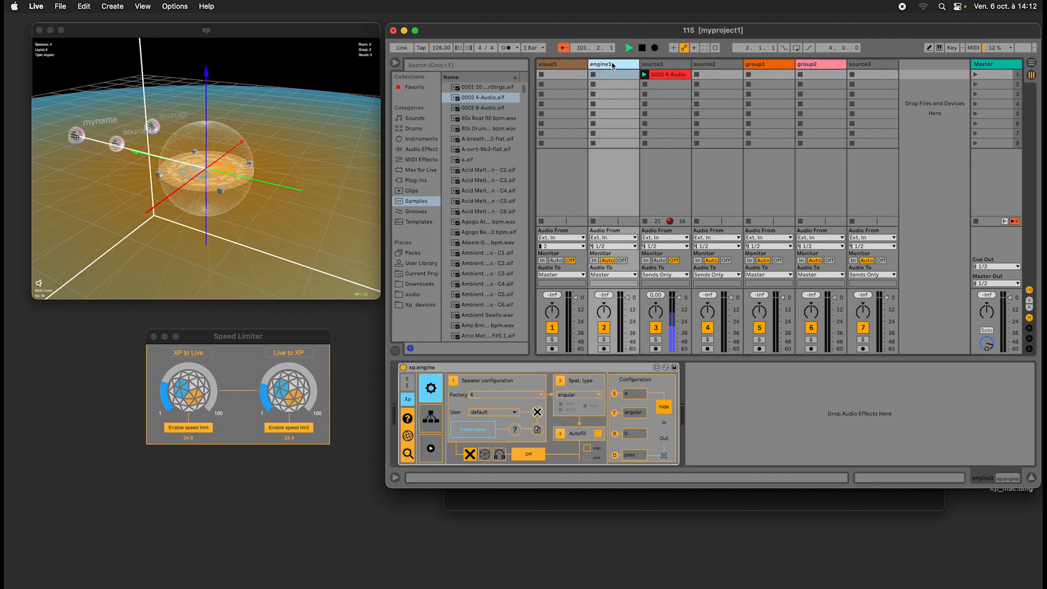
{"action": "left_click", "coordinate": [484, 455]}
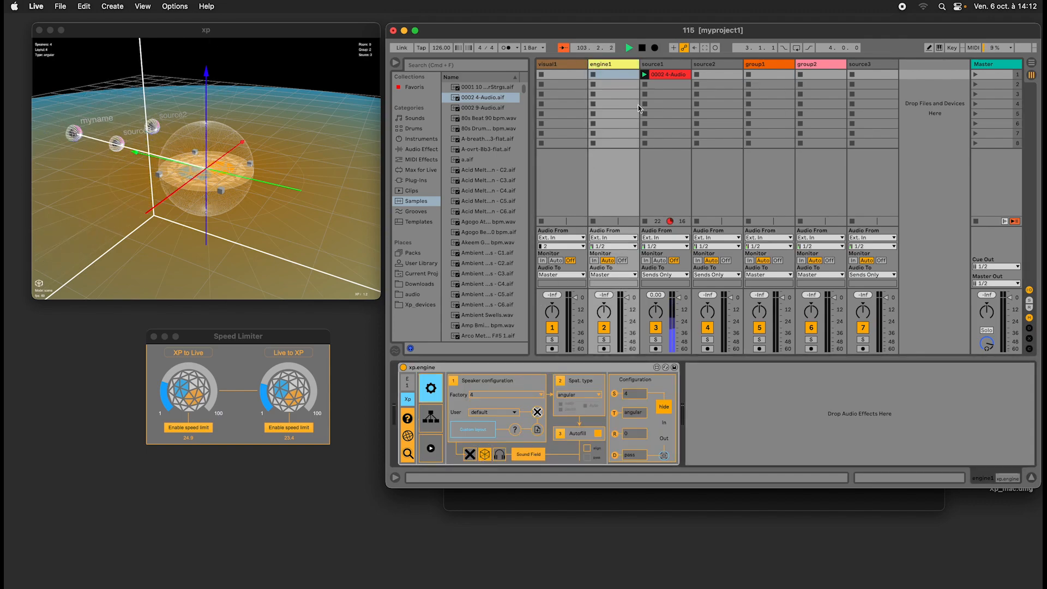
{"action": "left_click", "coordinate": [653, 64]}
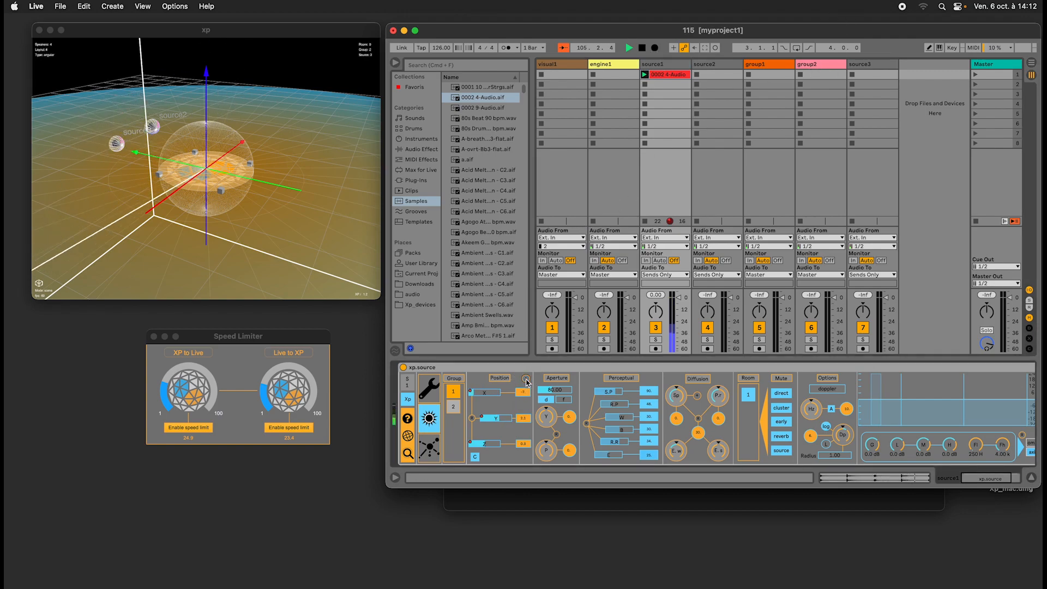
{"action": "left_click", "coordinate": [475, 457]}
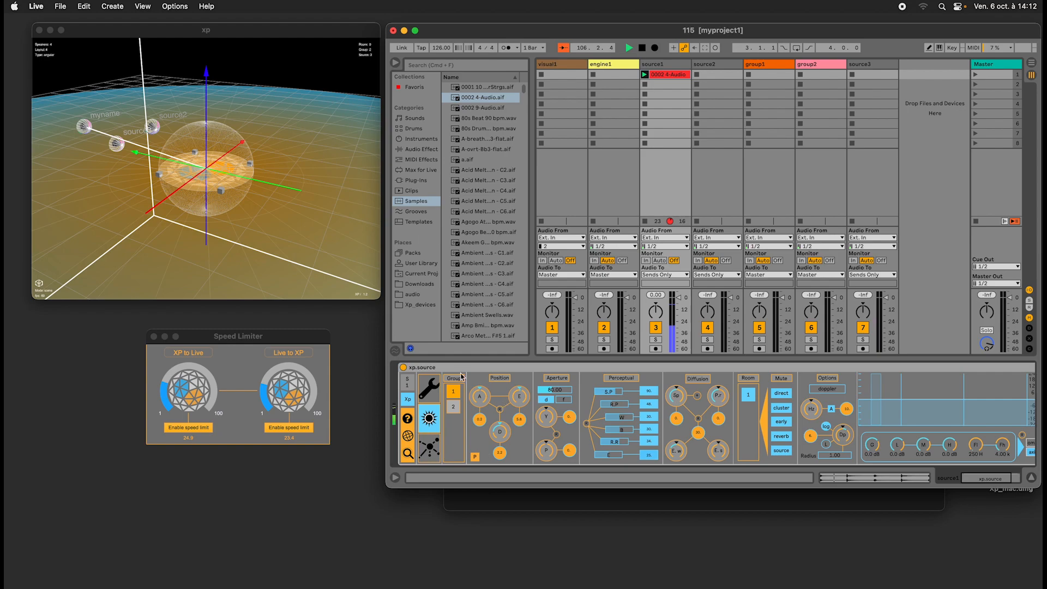
Close the Speed Limiter window and turn the 3D view to see the sources from another side.
{"action": "left_click", "coordinate": [317, 224]}
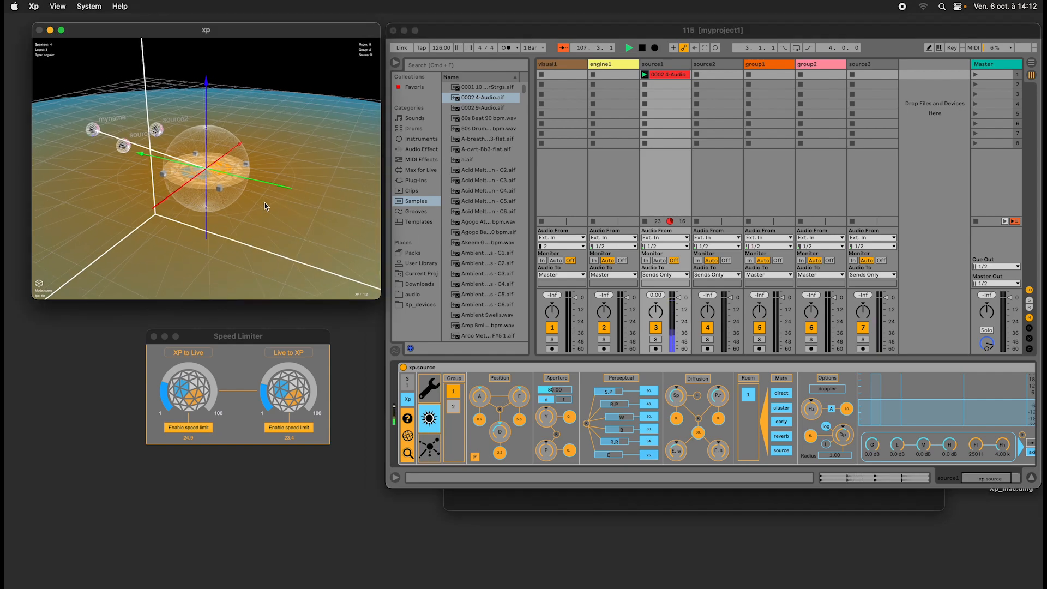
{"action": "left_click_drag", "start_coordinate": [264, 206], "coordinate": [232, 240]}
{"action": "left_click", "coordinate": [154, 337]}
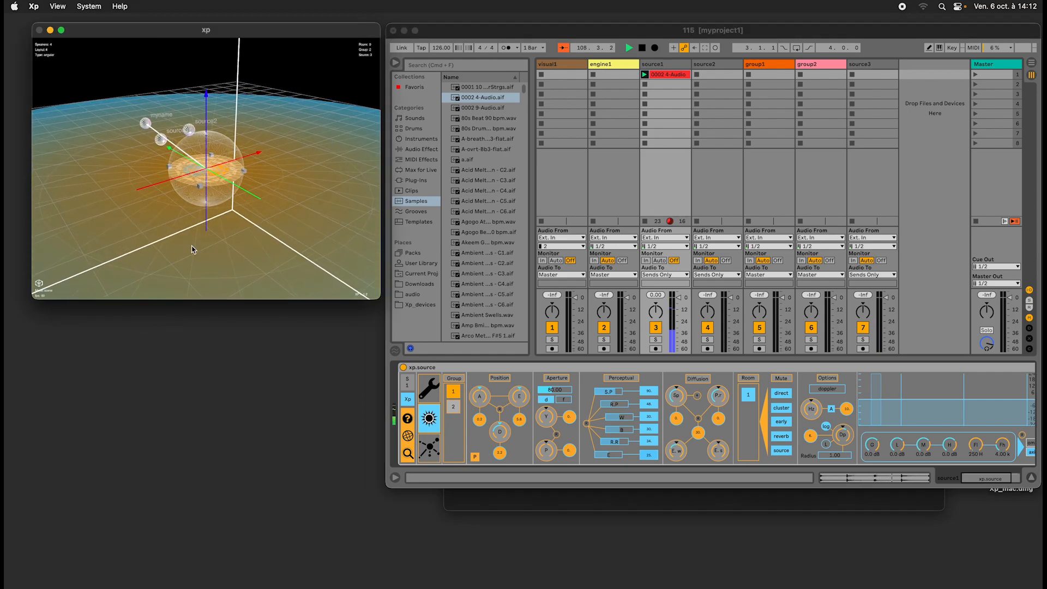
Reset source1's polar position to elevation 0 and distance 1, and turn its azimuth to about -133.8.
{"action": "scroll", "coordinate": [190, 139], "scroll_direction": "up", "scroll_amount": 5}
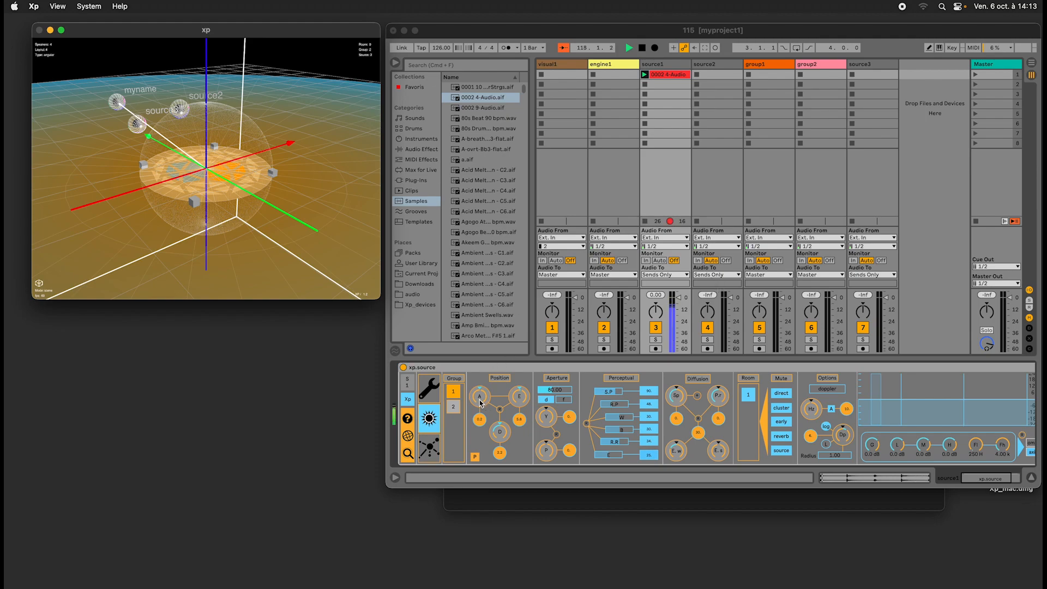
{"action": "mouse_move", "coordinate": [479, 401]}
{"action": "left_mouse_down"}
{"action": "mouse_move", "coordinate": [479, 384]}
{"action": "mouse_move", "coordinate": [484, 399]}
{"action": "left_mouse_up"}
{"action": "left_click", "coordinate": [501, 409]}
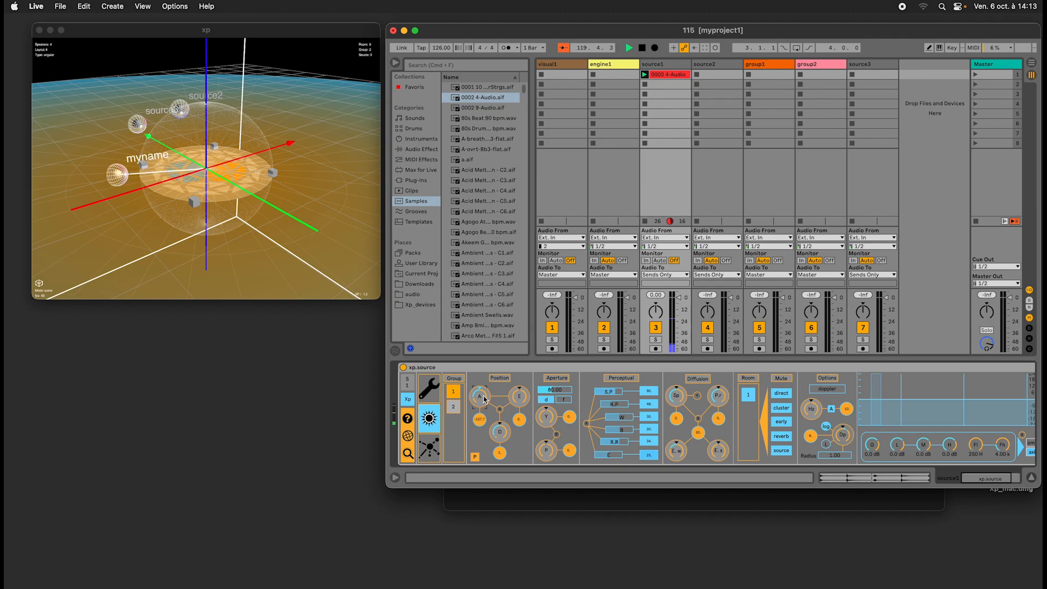
{"action": "left_click", "coordinate": [287, 147]}
{"action": "left_click_drag", "start_coordinate": [300, 153], "coordinate": [366, 241]}
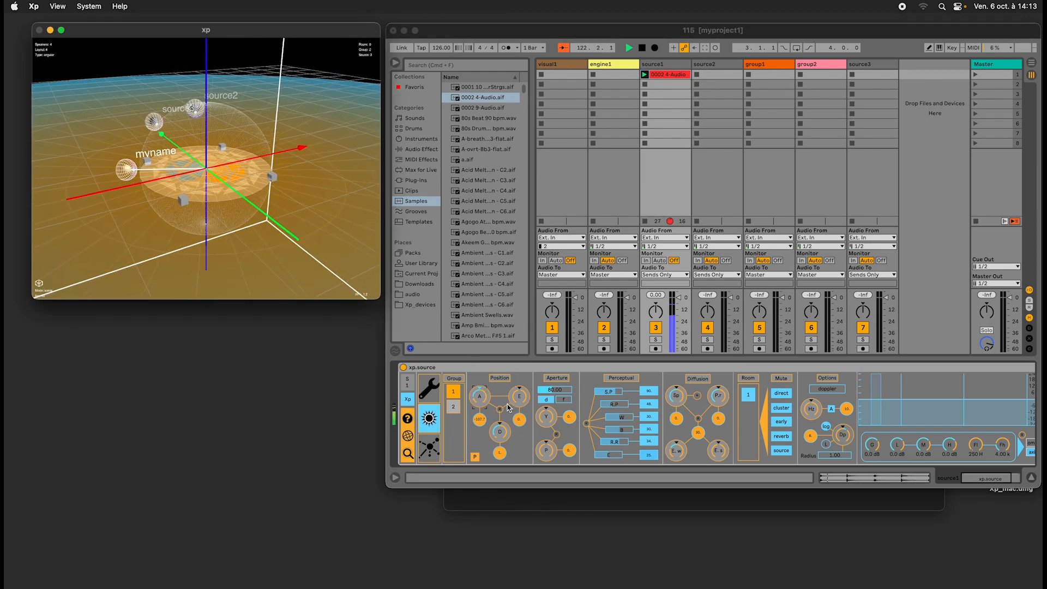
{"action": "left_click", "coordinate": [783, 67]}
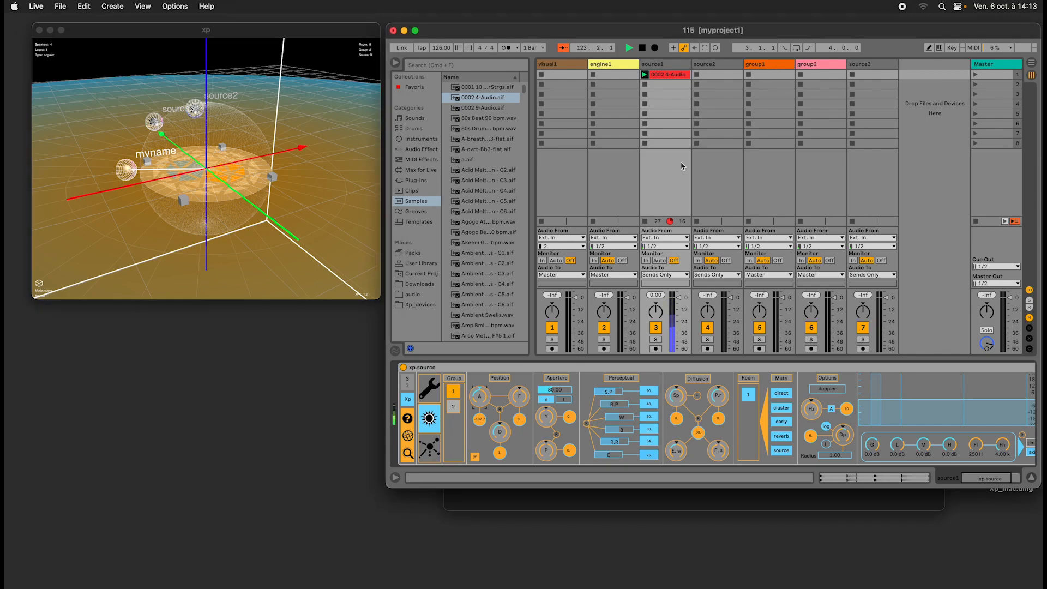
{"action": "left_click_drag", "start_coordinate": [479, 413], "coordinate": [492, 383]}
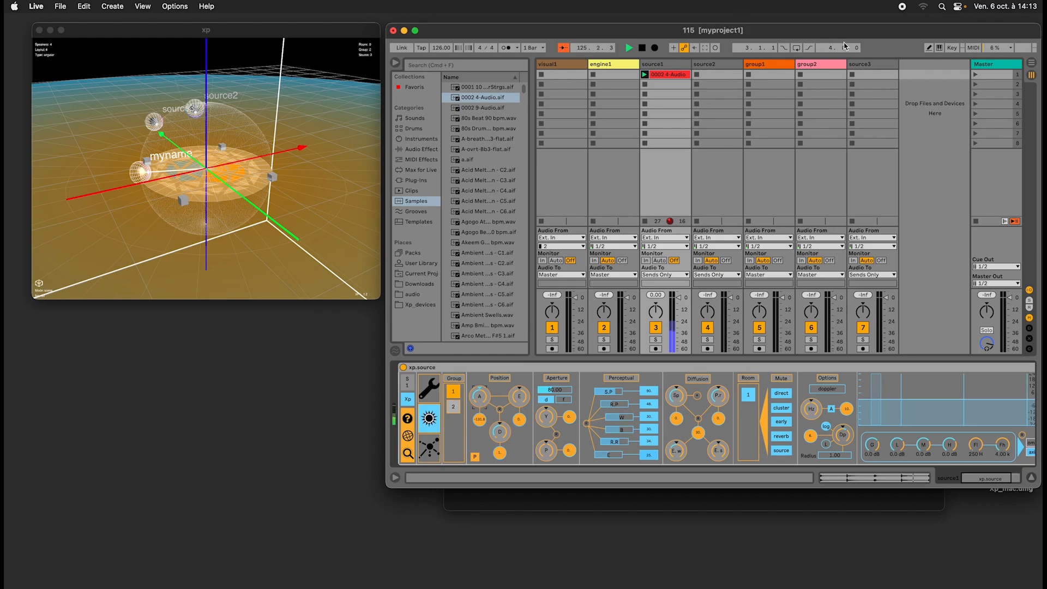
Delete the source2, group1, group2 and source3 tracks, keeping only visual1, engine1 and source1.
{"action": "left_click", "coordinate": [816, 64]}
{"action": "left_click", "coordinate": [624, 64]}
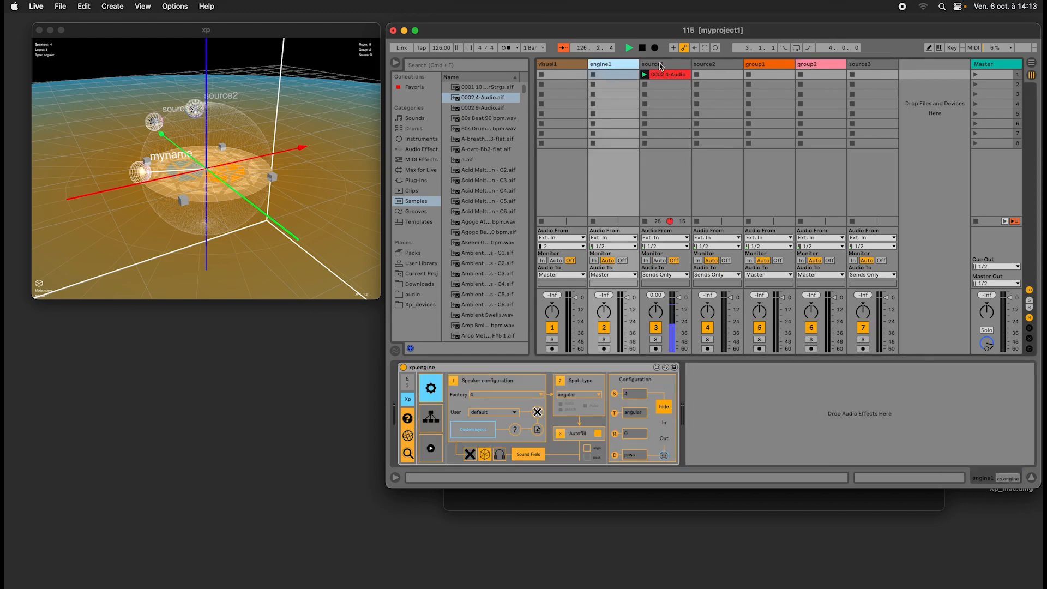
{"action": "left_click", "coordinate": [659, 64]}
{"action": "left_click", "coordinate": [863, 64]}
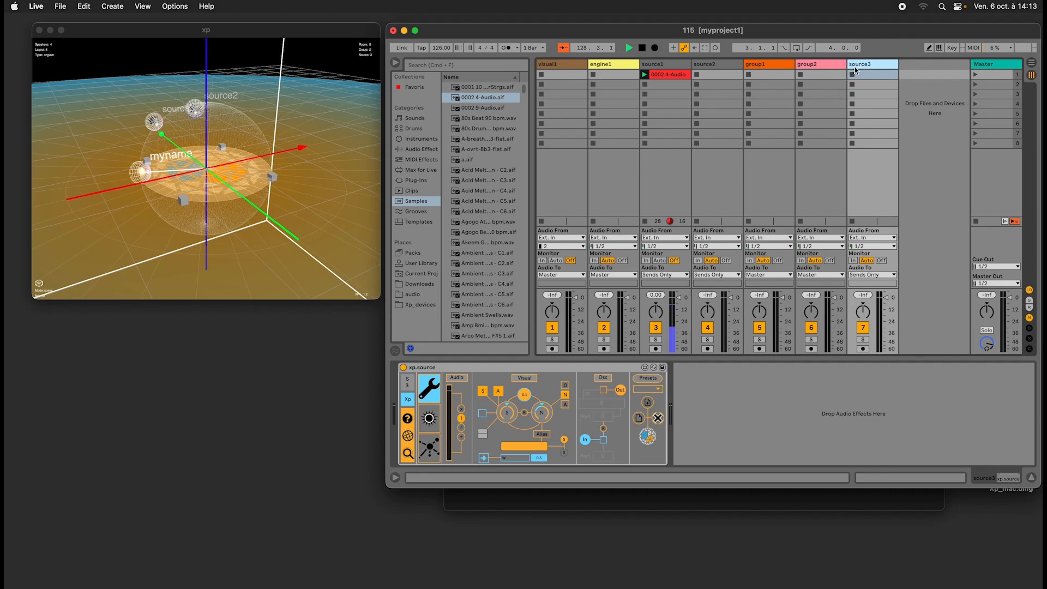
{"action": "key", "text": "BackSpace"}
{"action": "key", "text": "BackSpace"}
{"action": "key", "text": "BackSpace"}
{"action": "key", "text": "BackSpace"}
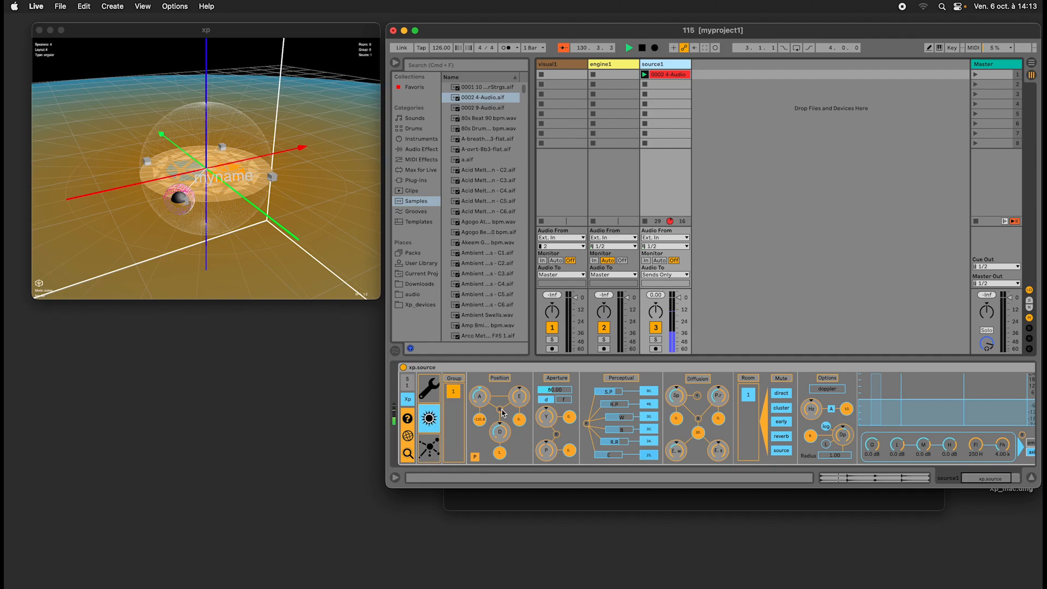
Reset source1's polar position again and turn its azimuth to the far side of the speaker circle.
{"action": "left_click", "coordinate": [501, 409]}
{"action": "mouse_move", "coordinate": [478, 397]}
{"action": "left_mouse_down"}
{"action": "mouse_move", "coordinate": [487, 368]}
{"action": "mouse_move", "coordinate": [481, 389]}
{"action": "left_mouse_up"}
Turn source1's azimuth closer to the green axis and increase its distance from the centre.
{"action": "left_click", "coordinate": [264, 198]}
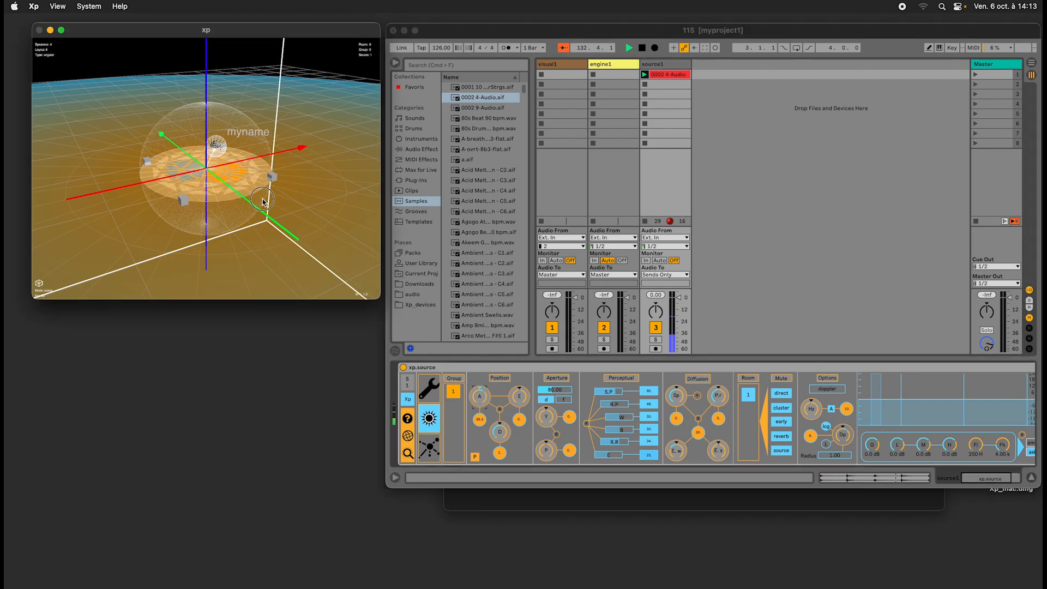
{"action": "left_click_drag", "start_coordinate": [262, 199], "coordinate": [270, 190]}
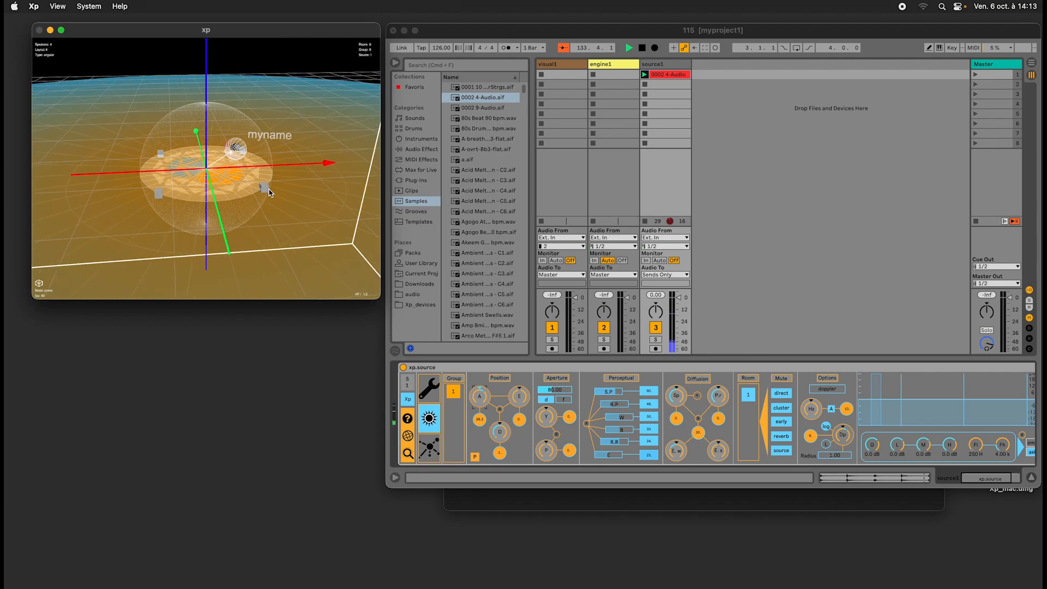
{"action": "scroll", "coordinate": [269, 190], "scroll_direction": "down", "scroll_amount": 2}
{"action": "scroll", "coordinate": [269, 190], "scroll_direction": "up", "scroll_amount": 5}
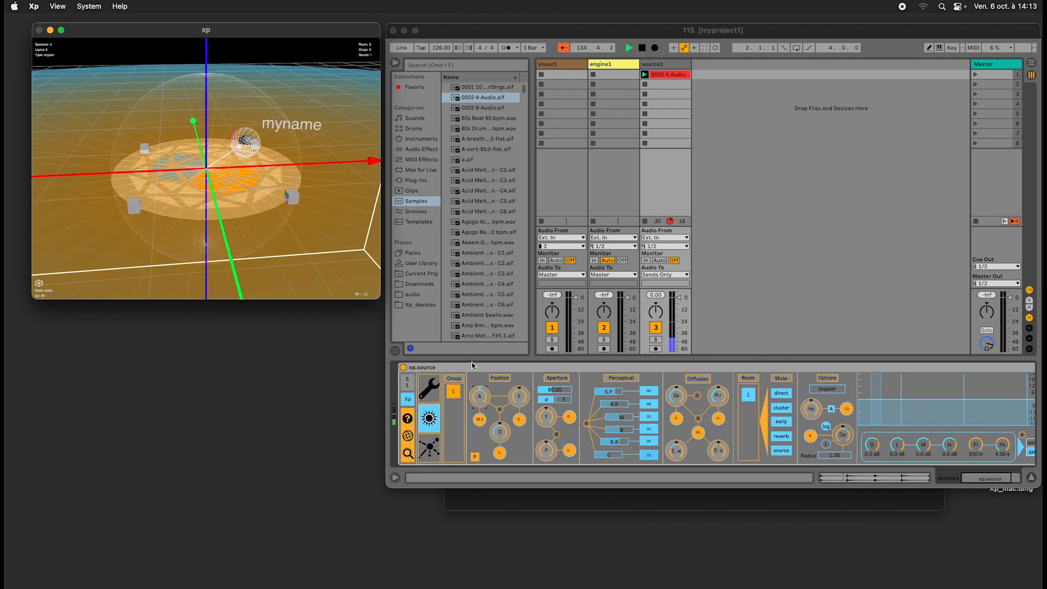
{"action": "left_click_drag", "start_coordinate": [478, 398], "coordinate": [504, 425]}
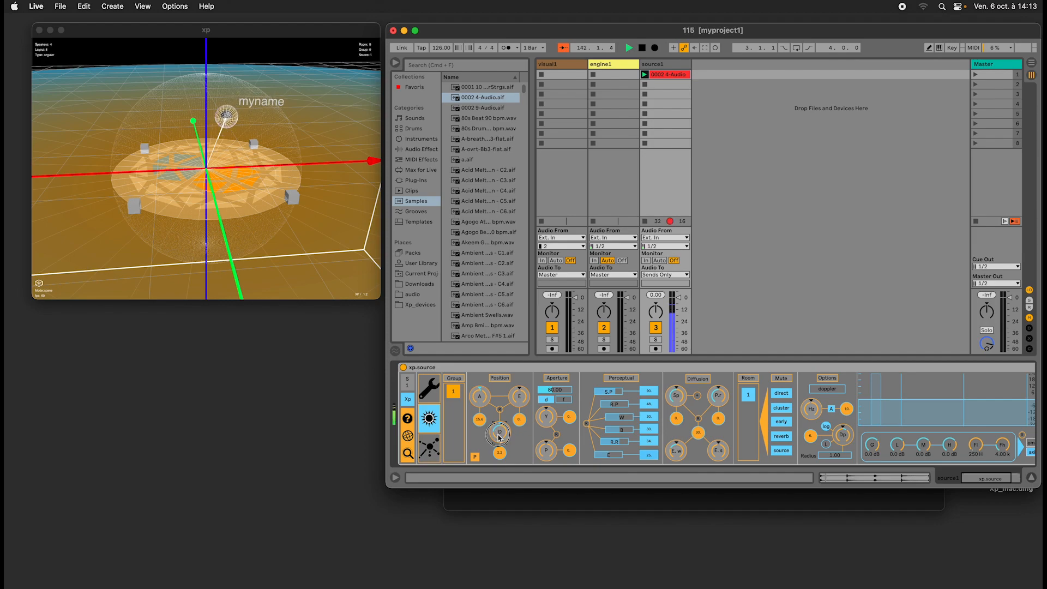
{"action": "mouse_move", "coordinate": [499, 436]}
{"action": "left_mouse_down"}
{"action": "mouse_move", "coordinate": [492, 413]}
{"action": "mouse_move", "coordinate": [491, 432]}
{"action": "left_mouse_up"}
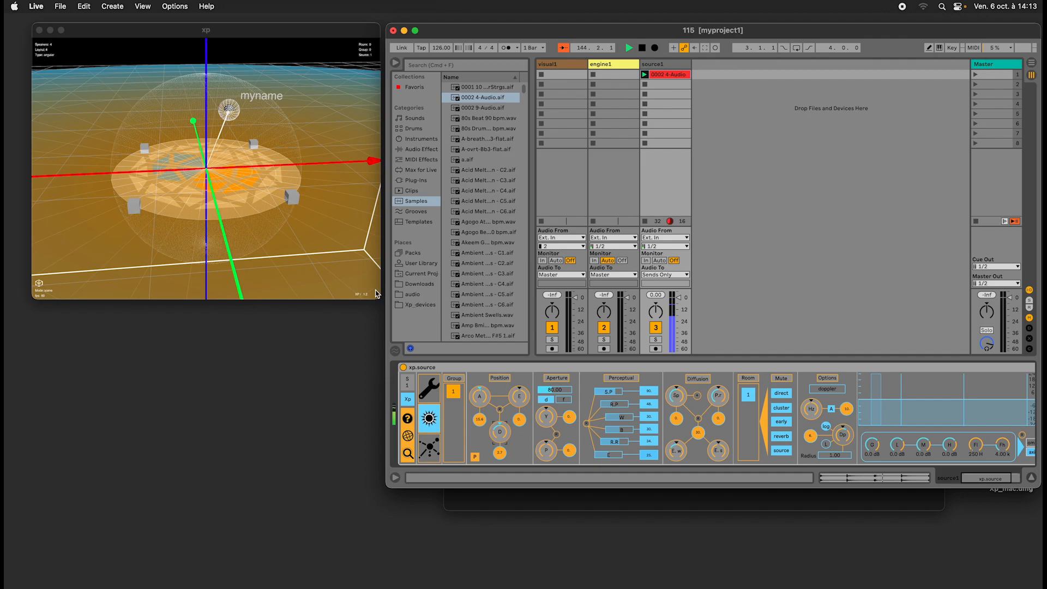
View the scene from a higher angle and move source1 slightly farther from the centre.
{"action": "left_click_drag", "start_coordinate": [263, 198], "coordinate": [238, 148]}
{"action": "scroll", "coordinate": [239, 148], "scroll_direction": "down", "scroll_amount": 5}
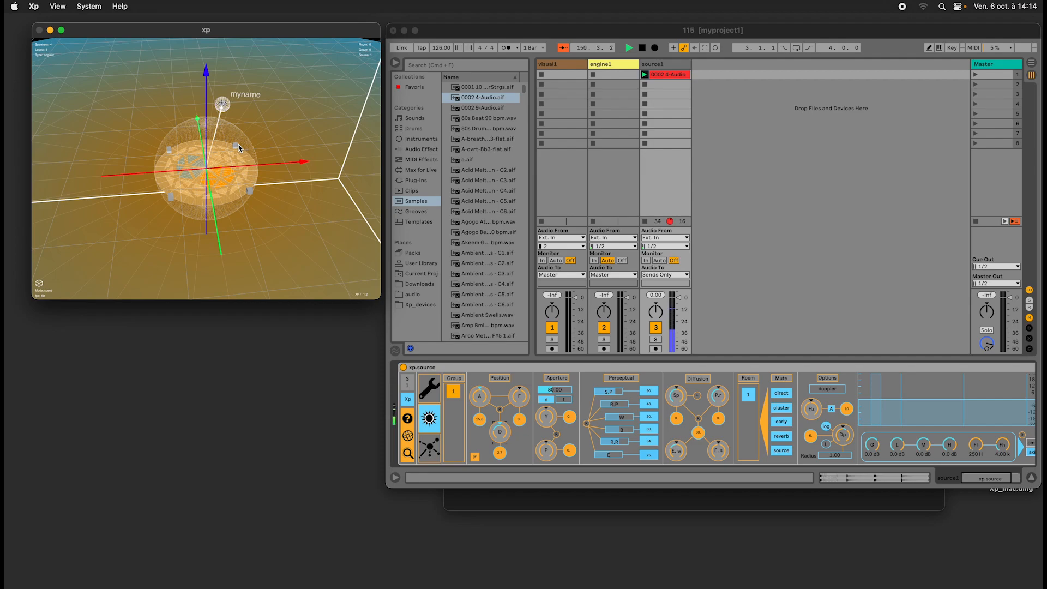
{"action": "mouse_move", "coordinate": [237, 145]}
{"action": "left_mouse_down"}
{"action": "mouse_move", "coordinate": [266, 152]}
{"action": "mouse_move", "coordinate": [266, 129]}
{"action": "mouse_move", "coordinate": [239, 139]}
{"action": "mouse_move", "coordinate": [251, 139]}
{"action": "left_mouse_up"}
{"action": "scroll", "coordinate": [267, 128], "scroll_direction": "up", "scroll_amount": 3}
{"action": "scroll", "coordinate": [253, 133], "scroll_direction": "up", "scroll_amount": 5}
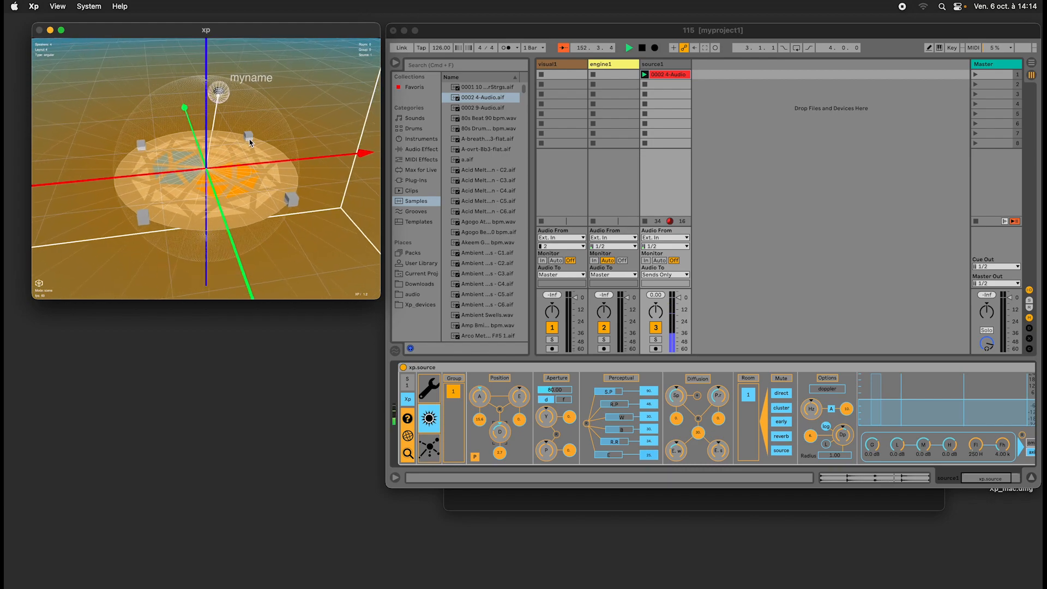
{"action": "mouse_move", "coordinate": [500, 433]}
{"action": "left_mouse_down"}
{"action": "mouse_move", "coordinate": [502, 416]}
{"action": "mouse_move", "coordinate": [501, 434]}
{"action": "left_mouse_up"}
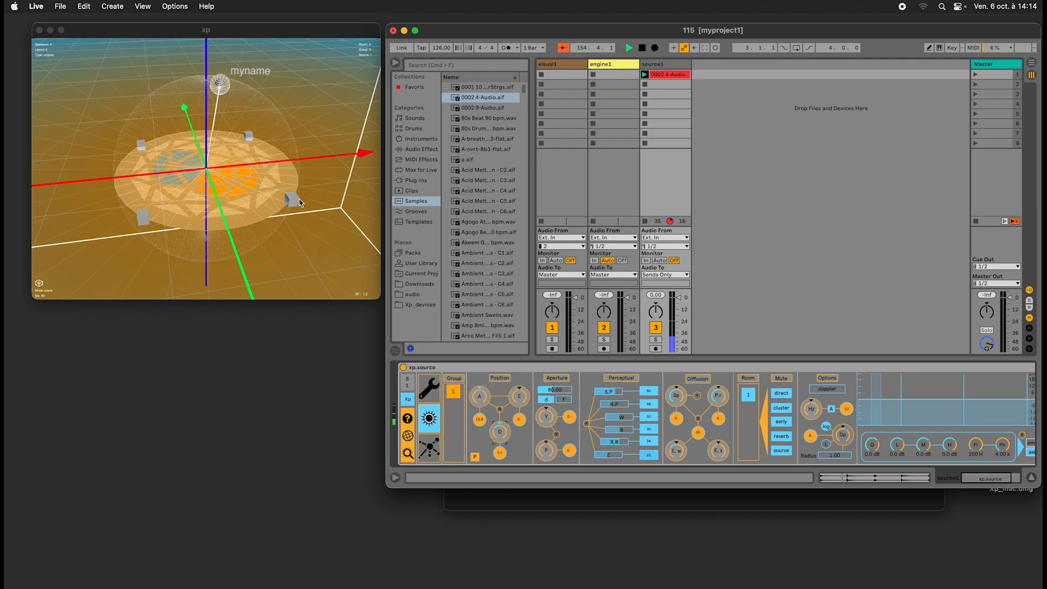
Bring source1 closer to the centre, inside the wireframe sphere around the speakers.
{"action": "left_click_drag", "start_coordinate": [299, 203], "coordinate": [278, 198]}
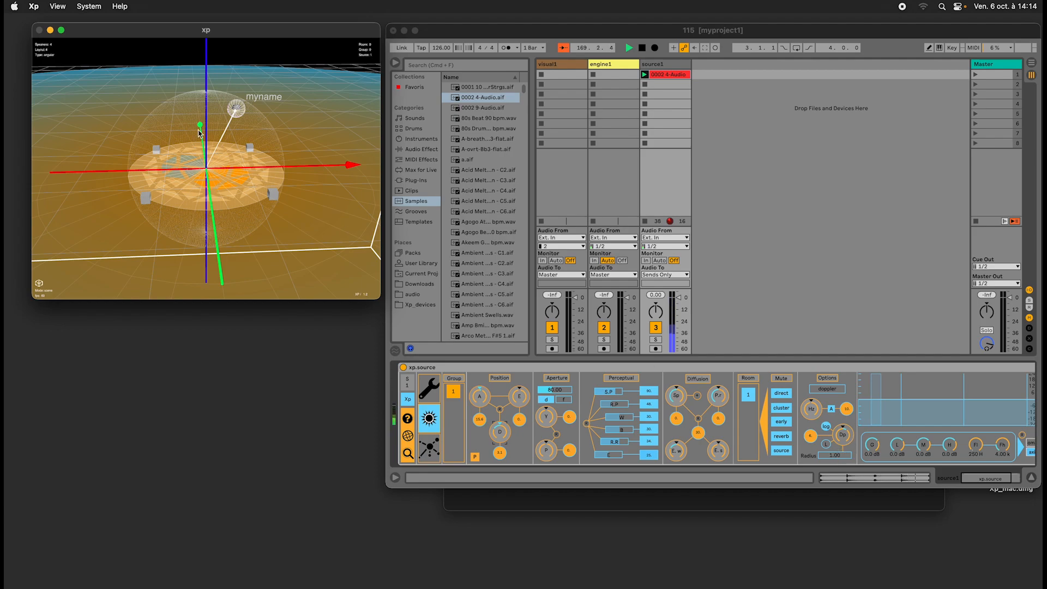
{"action": "scroll", "coordinate": [242, 153], "scroll_direction": "down", "scroll_amount": 5}
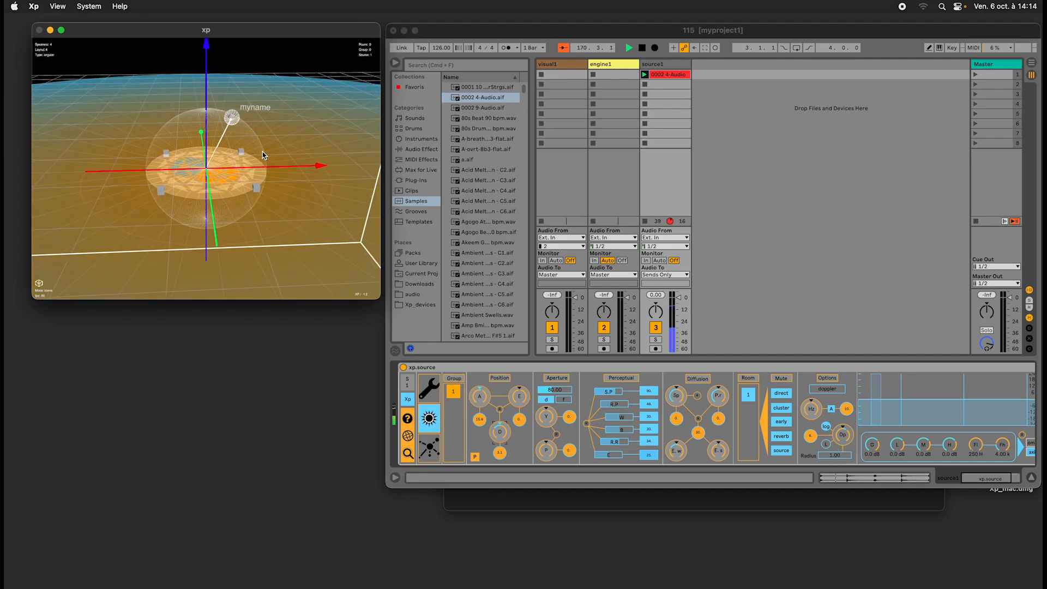
{"action": "scroll", "coordinate": [262, 152], "scroll_direction": "up", "scroll_amount": 5}
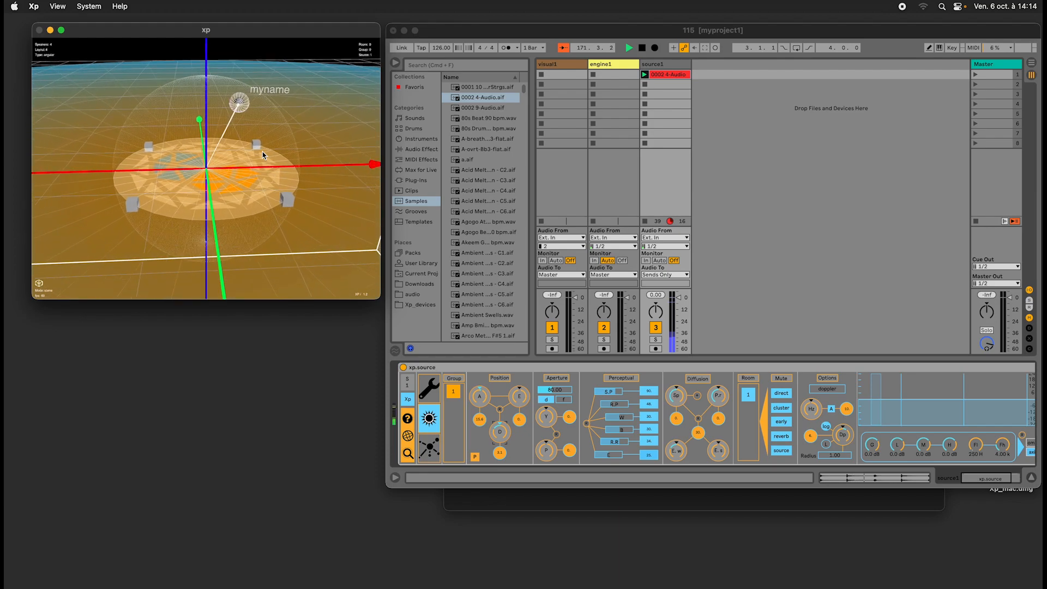
{"action": "key", "text": "Down"}
{"action": "key", "text": "Right"}
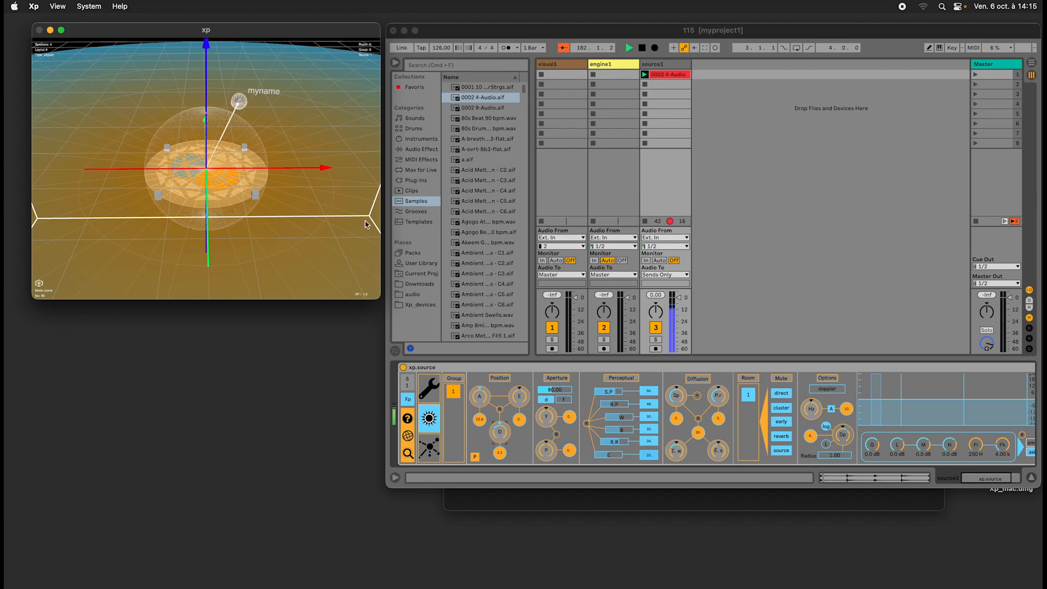
{"action": "mouse_move", "coordinate": [506, 437]}
{"action": "left_mouse_down"}
{"action": "mouse_move", "coordinate": [507, 447]}
{"action": "mouse_move", "coordinate": [500, 434]}
{"action": "left_mouse_up"}
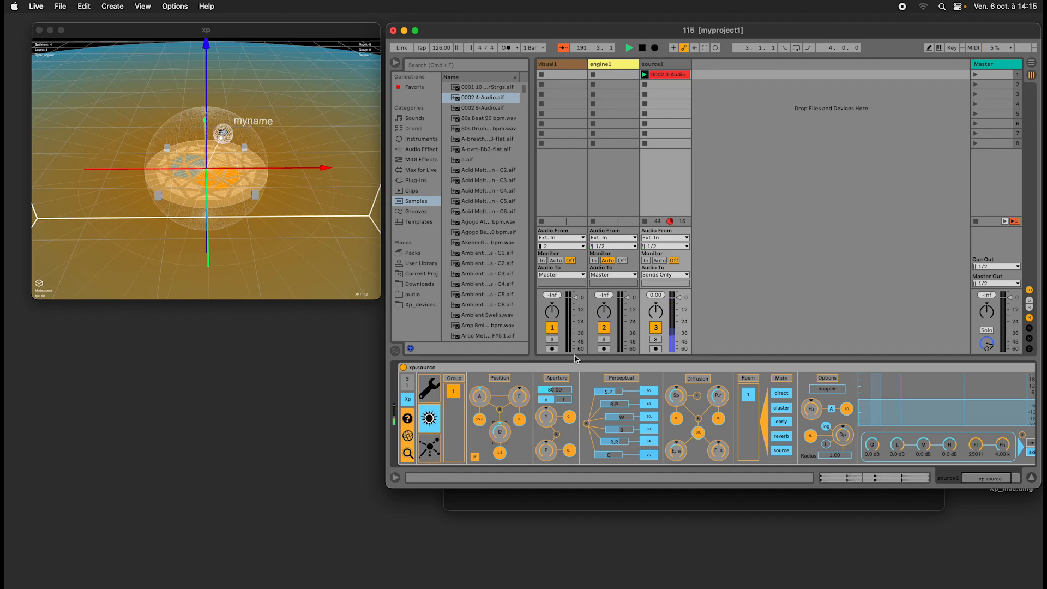
Set source1's radius option to about 3.06 and view the scene from a higher, more distant angle.
{"action": "left_click", "coordinate": [325, 192]}
{"action": "scroll", "coordinate": [319, 188], "scroll_direction": "up", "scroll_amount": 3}
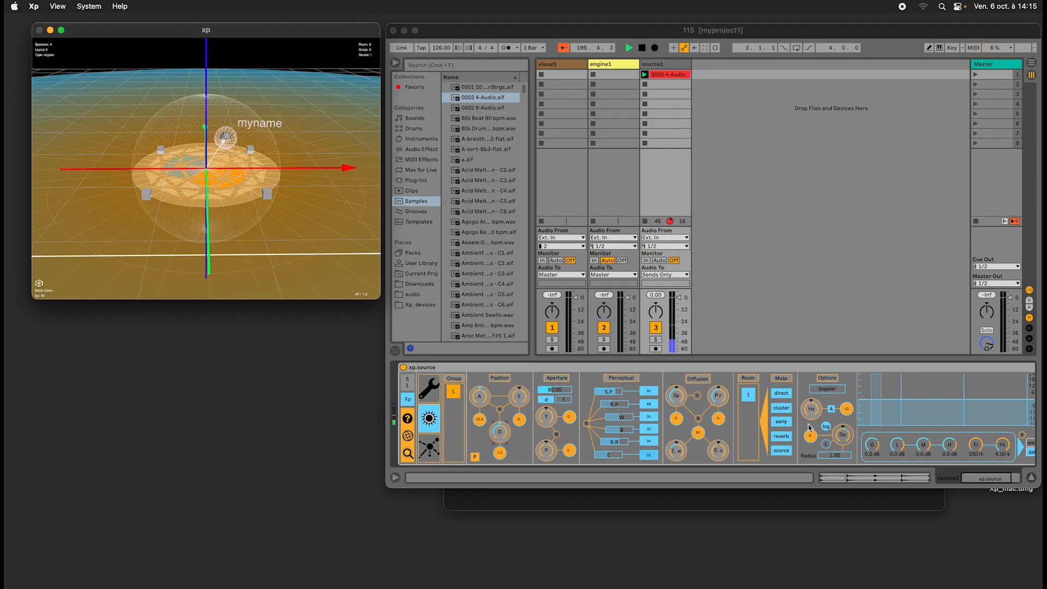
{"action": "left_click", "coordinate": [835, 457]}
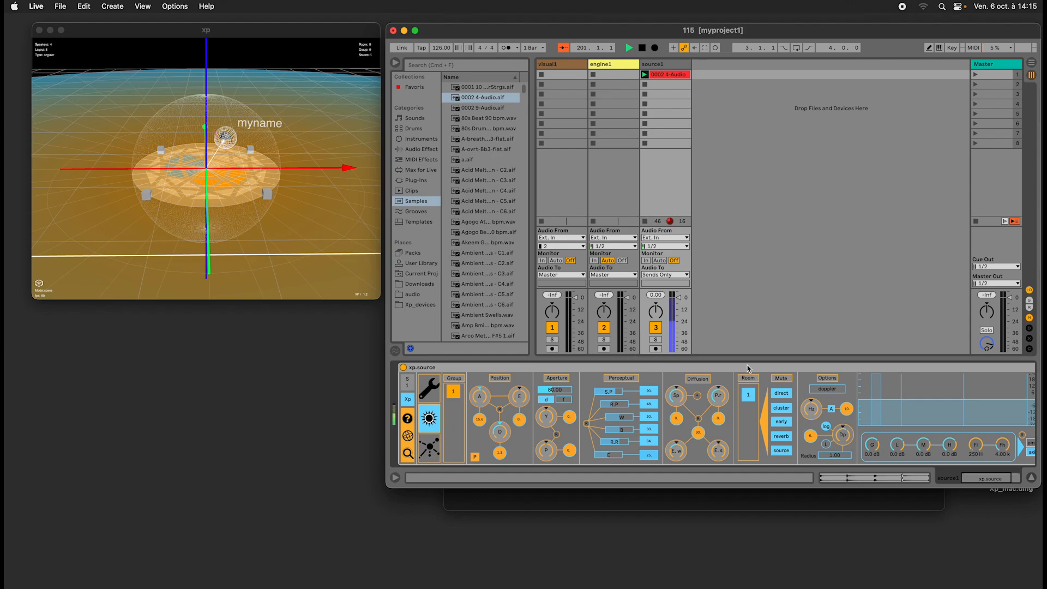
{"action": "left_click_drag", "start_coordinate": [837, 457], "coordinate": [835, 435]}
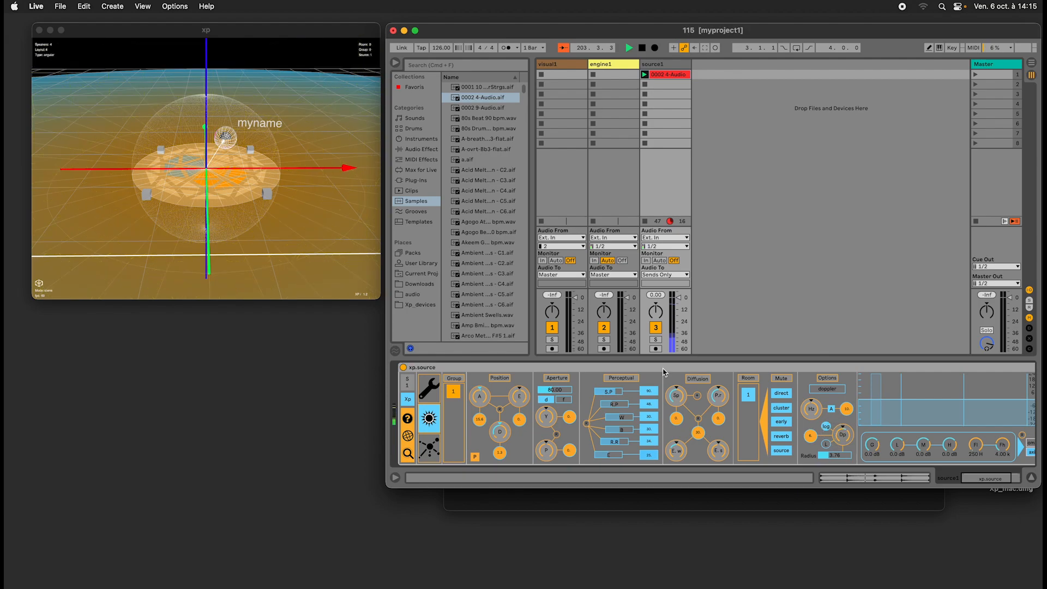
{"action": "left_click", "coordinate": [275, 203]}
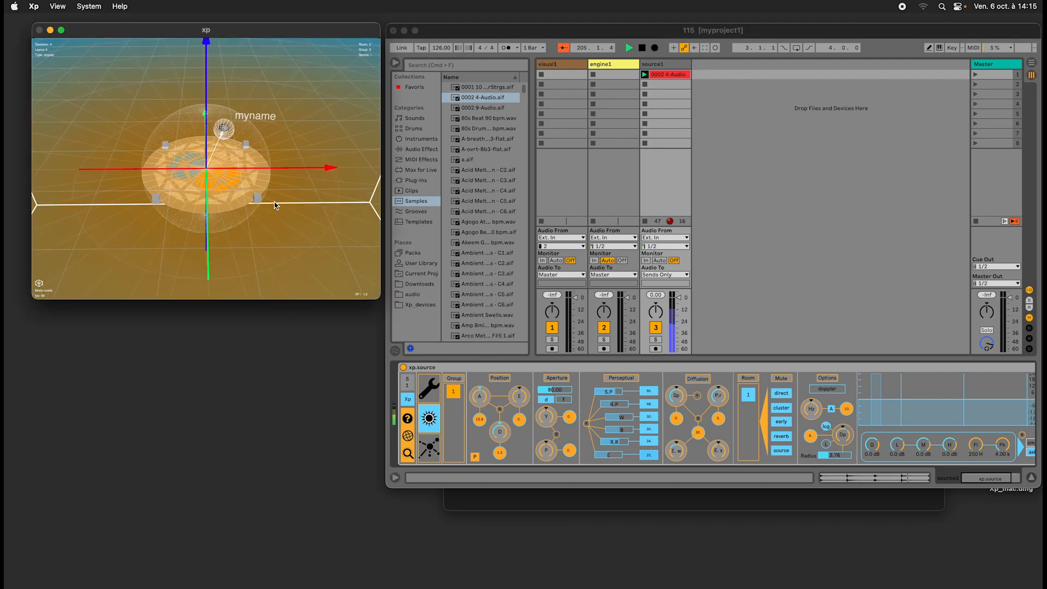
{"action": "scroll", "coordinate": [274, 203], "scroll_direction": "down", "scroll_amount": 5}
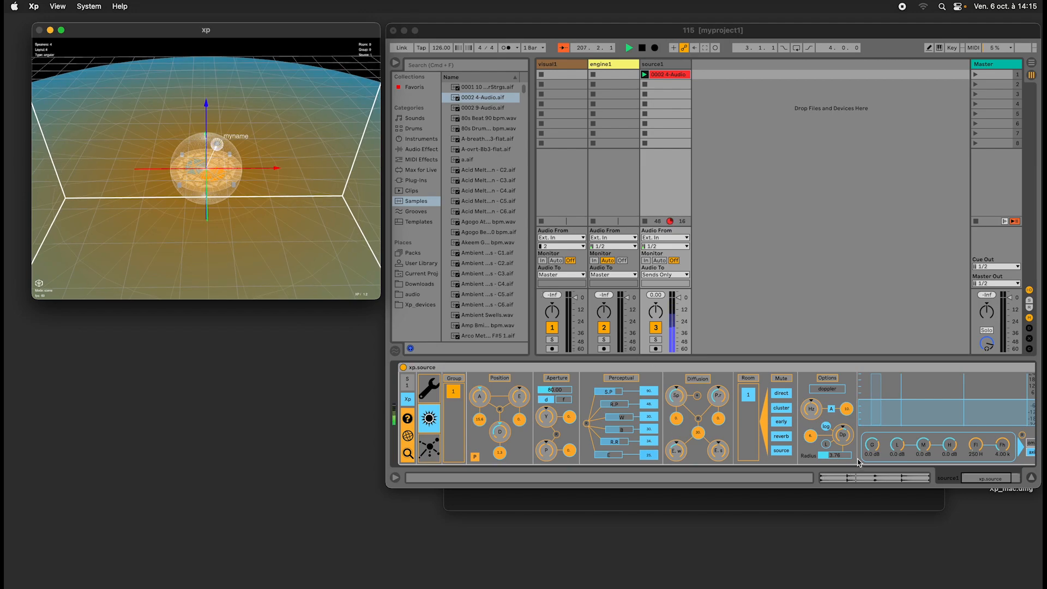
{"action": "left_click", "coordinate": [840, 460]}
{"action": "left_click_drag", "start_coordinate": [840, 460], "coordinate": [836, 461]}
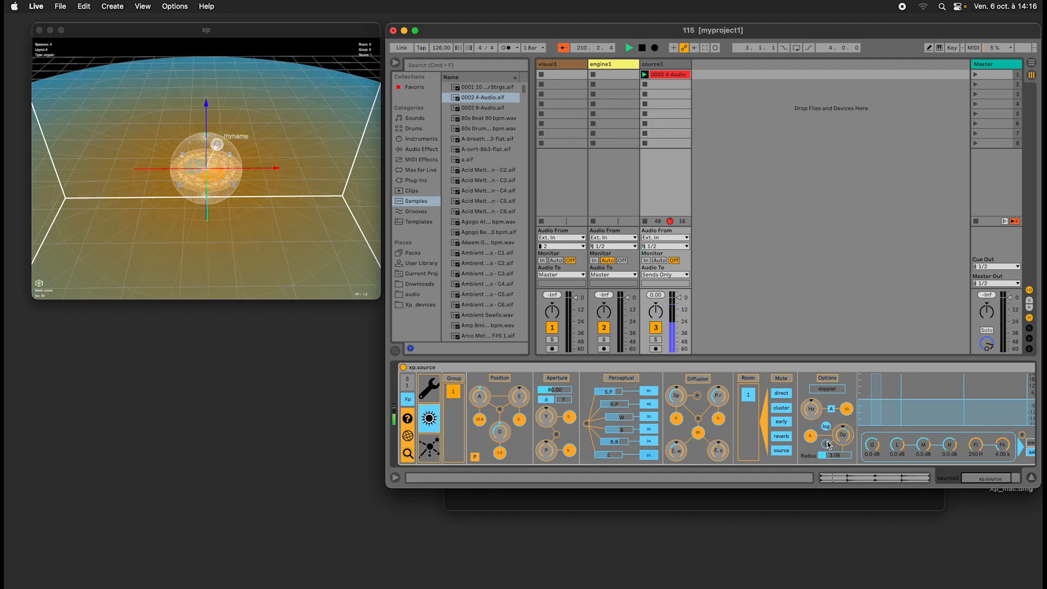
Move source1 well outside the speaker sphere and raise its Dp option.
{"action": "left_click_drag", "start_coordinate": [499, 433], "coordinate": [500, 422]}
{"action": "left_click_drag", "start_coordinate": [844, 430], "coordinate": [843, 436]}
{"action": "mouse_move", "coordinate": [496, 438]}
{"action": "left_mouse_down"}
{"action": "mouse_move", "coordinate": [501, 401]}
{"action": "mouse_move", "coordinate": [505, 451]}
{"action": "mouse_move", "coordinate": [508, 385]}
{"action": "mouse_move", "coordinate": [506, 441]}
{"action": "mouse_move", "coordinate": [499, 438]}
{"action": "mouse_move", "coordinate": [518, 377]}
{"action": "mouse_move", "coordinate": [506, 430]}
{"action": "left_mouse_up"}
{"action": "left_click_drag", "start_coordinate": [327, 279], "coordinate": [283, 250]}
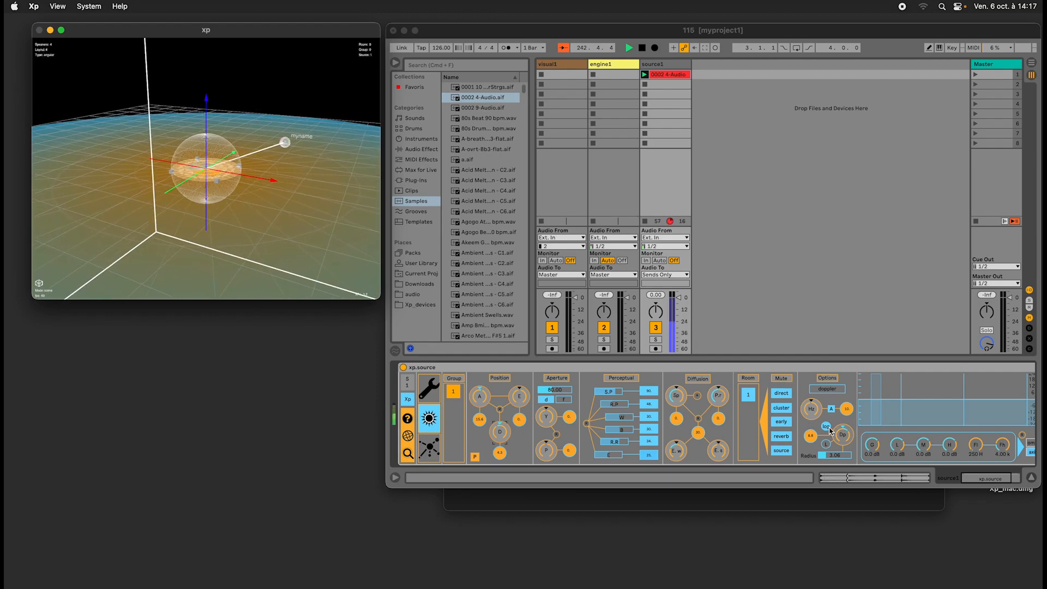
{"action": "left_click_drag", "start_coordinate": [845, 441], "coordinate": [844, 435]}
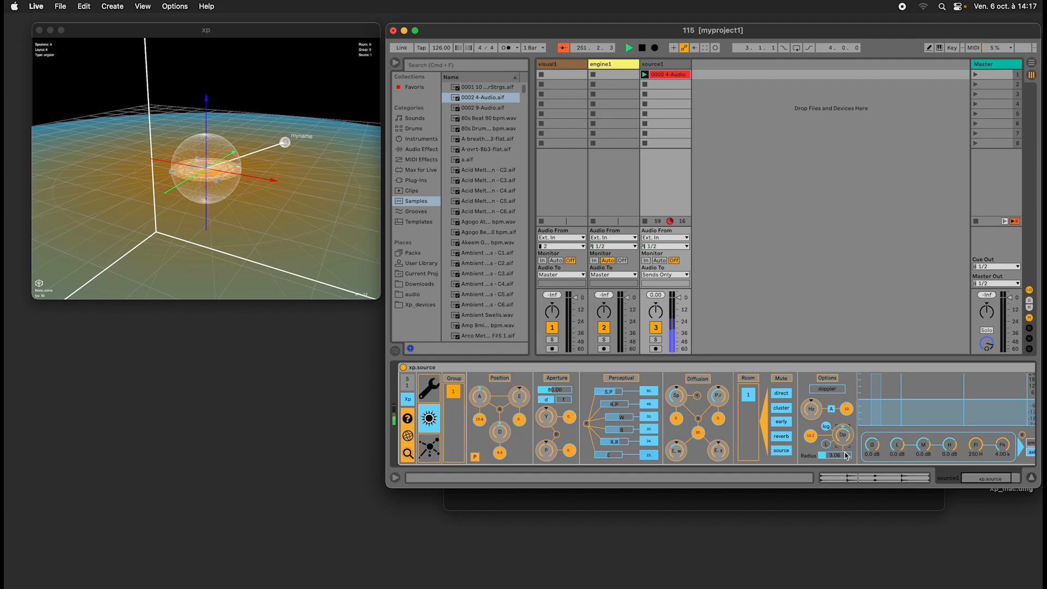
Change source1's polar position so it sits beside the near end of the green axis.
{"action": "left_click", "coordinate": [499, 410]}
{"action": "mouse_move", "coordinate": [480, 397]}
{"action": "left_mouse_down"}
{"action": "mouse_move", "coordinate": [503, 425]}
{"action": "mouse_move", "coordinate": [494, 434]}
{"action": "mouse_move", "coordinate": [482, 393]}
{"action": "mouse_move", "coordinate": [515, 386]}
{"action": "mouse_move", "coordinate": [504, 396]}
{"action": "mouse_move", "coordinate": [502, 385]}
{"action": "mouse_move", "coordinate": [493, 405]}
{"action": "mouse_move", "coordinate": [483, 397]}
{"action": "left_mouse_up"}
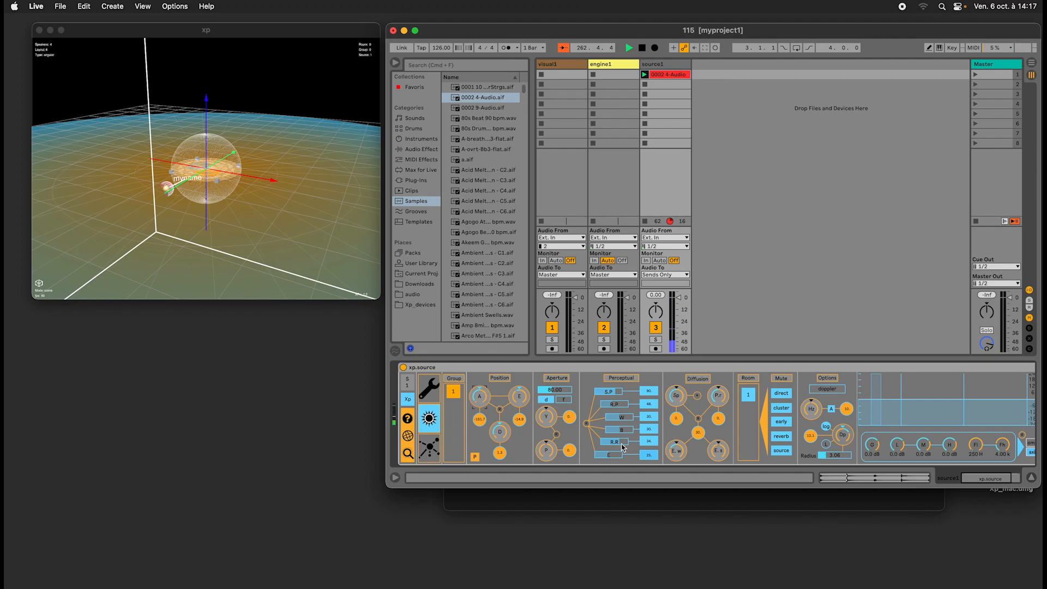
Show source1's setup page and its trajectory page, choosing the basis trajectory mode.
{"action": "left_click", "coordinate": [438, 396]}
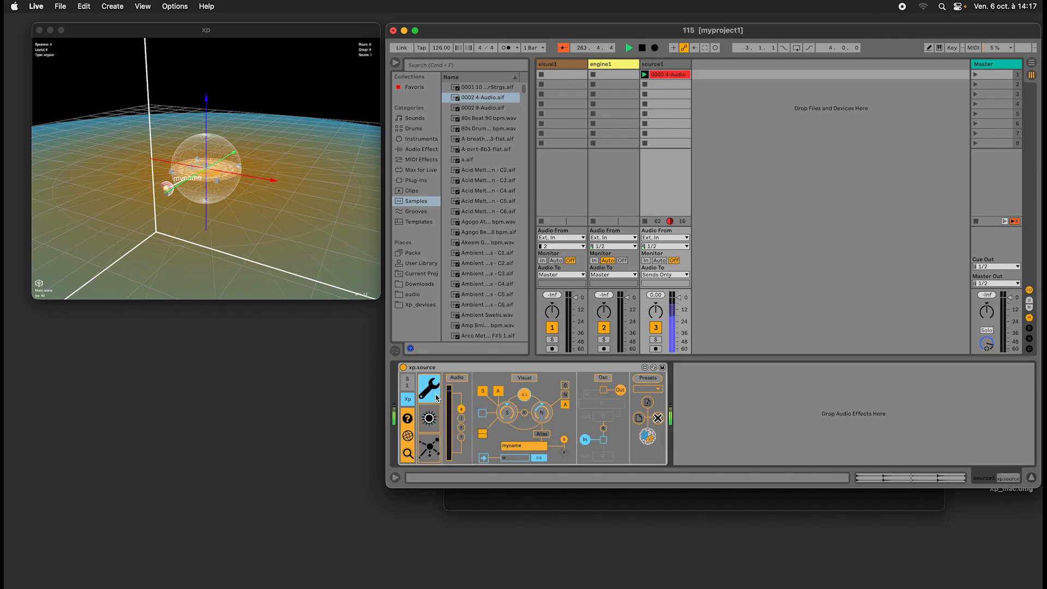
{"action": "left_click", "coordinate": [429, 446]}
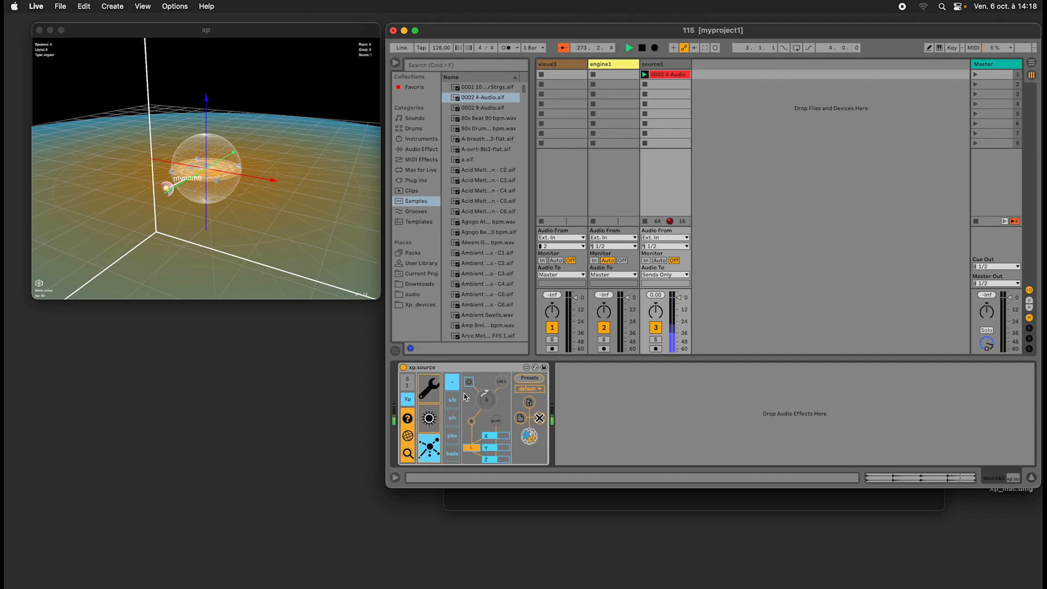
{"action": "left_click", "coordinate": [451, 455]}
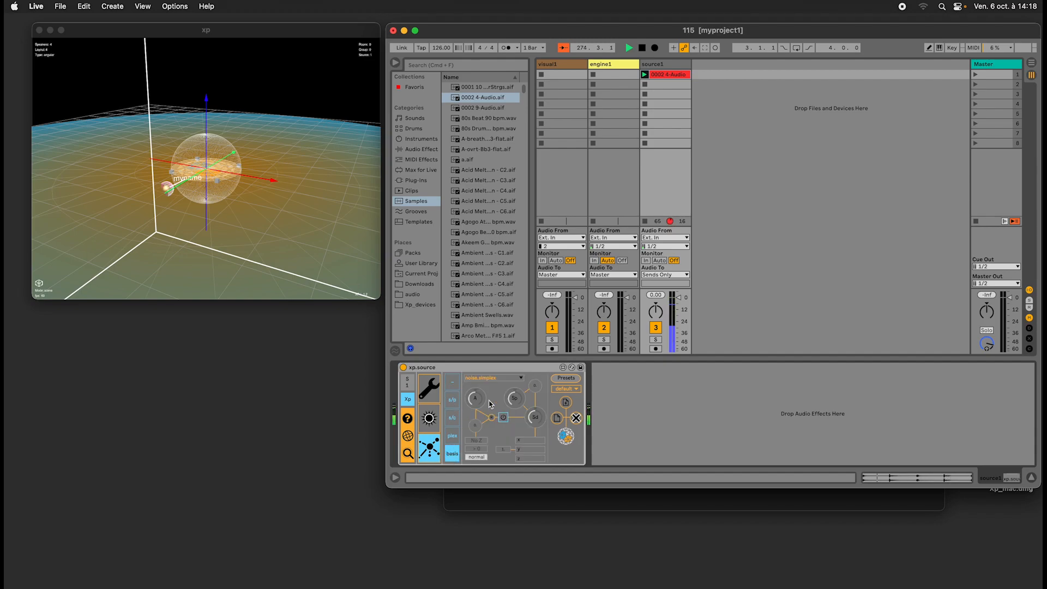
{"action": "left_click", "coordinate": [486, 368]}
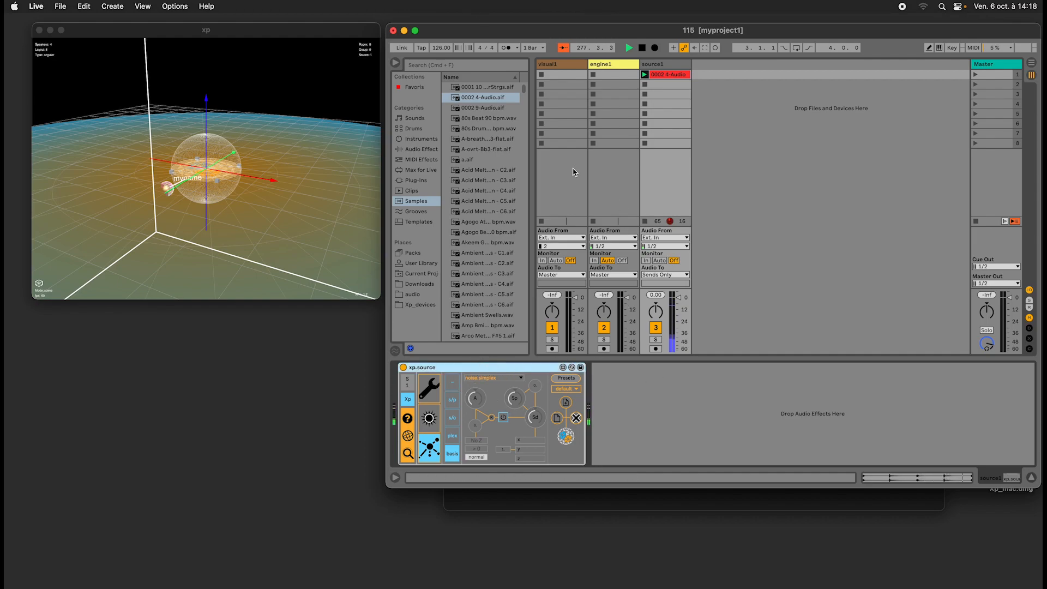
Examine the input and output meters in engine1's configuration and hide them again.
{"action": "left_click", "coordinate": [673, 65]}
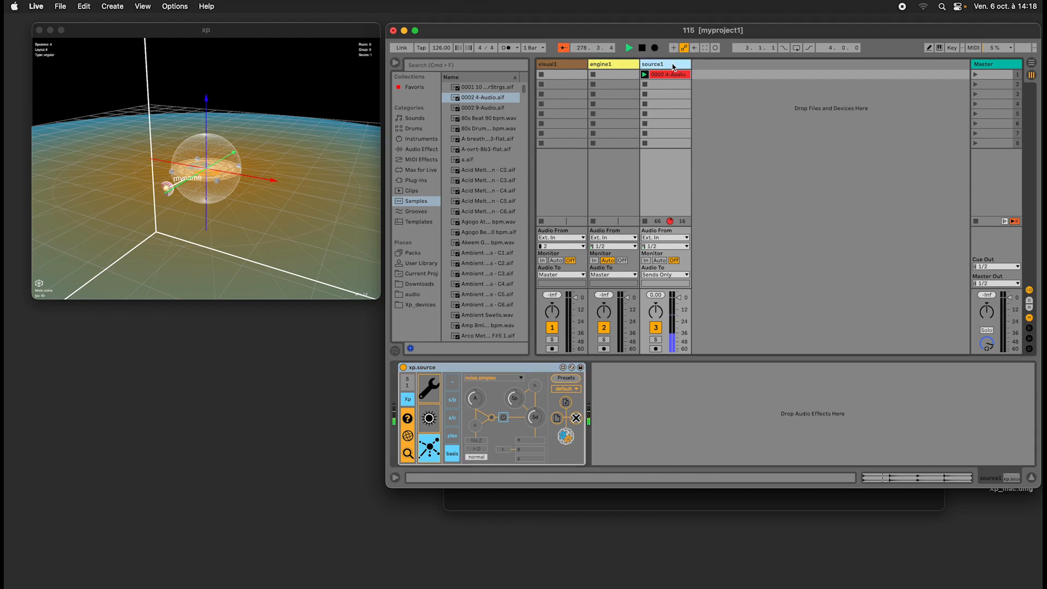
{"action": "left_click", "coordinate": [603, 65]}
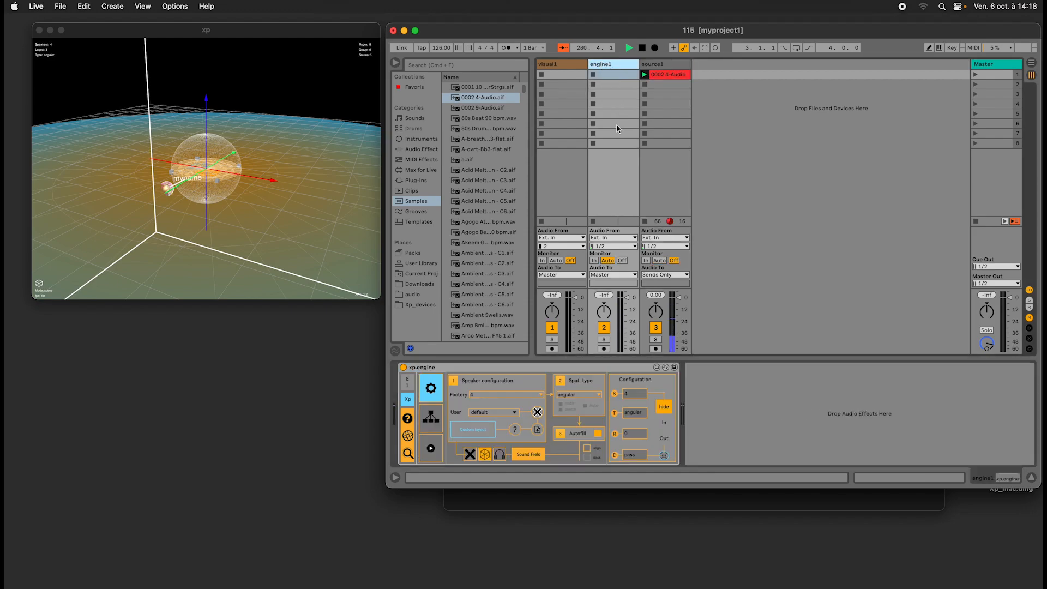
{"action": "left_click", "coordinate": [664, 407]}
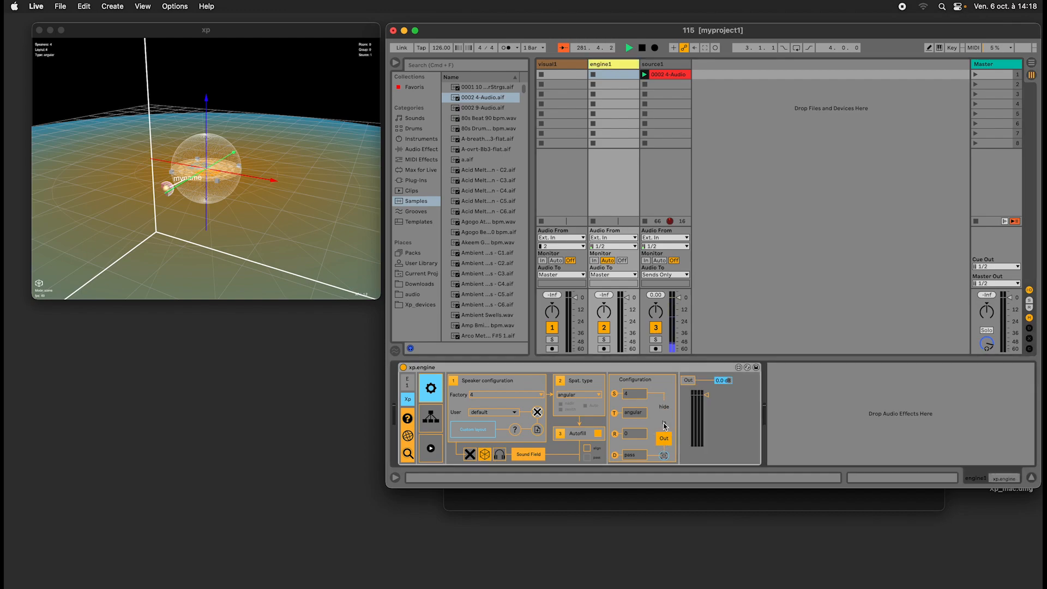
{"action": "left_click", "coordinate": [665, 410]}
{"action": "left_click", "coordinate": [664, 438]}
{"action": "left_click", "coordinate": [663, 425]}
{"action": "left_click", "coordinate": [665, 407]}
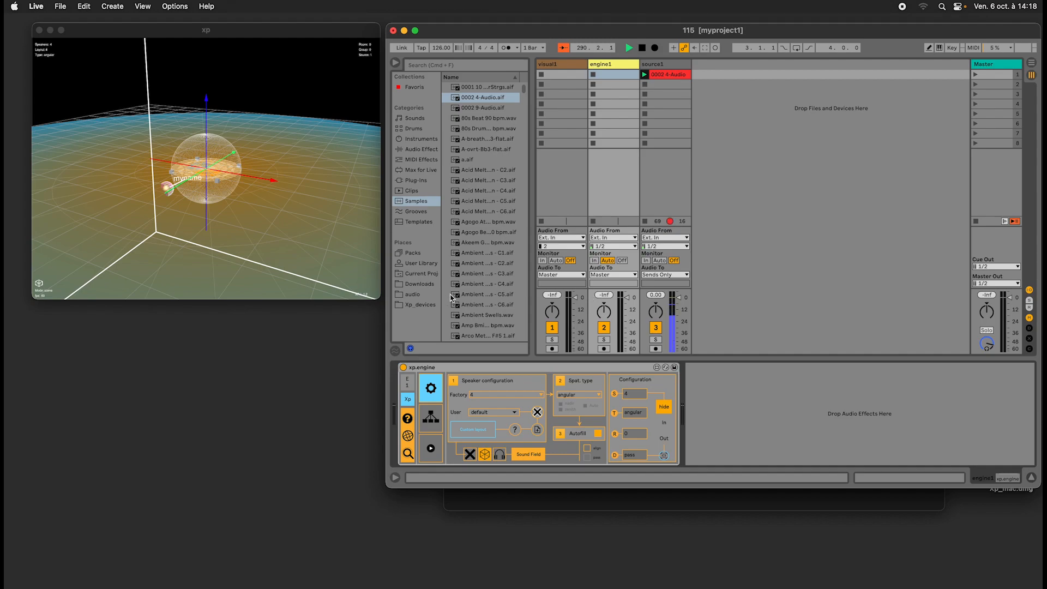
Add two new group tracks from the xp.group device in the Xp_devices folder.
{"action": "left_click", "coordinate": [418, 306]}
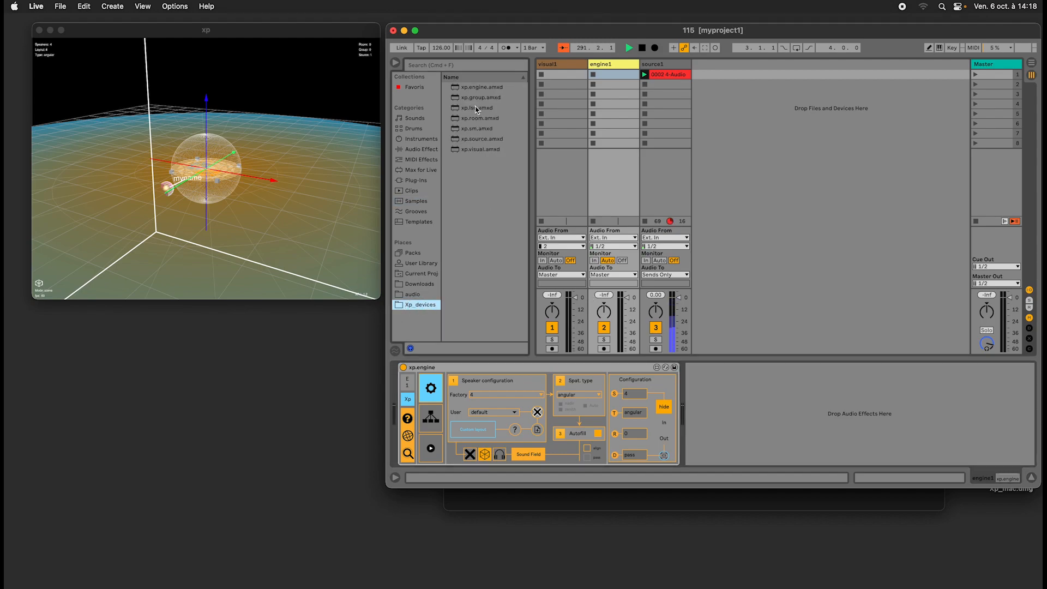
{"action": "left_click_drag", "start_coordinate": [474, 97], "coordinate": [738, 107]}
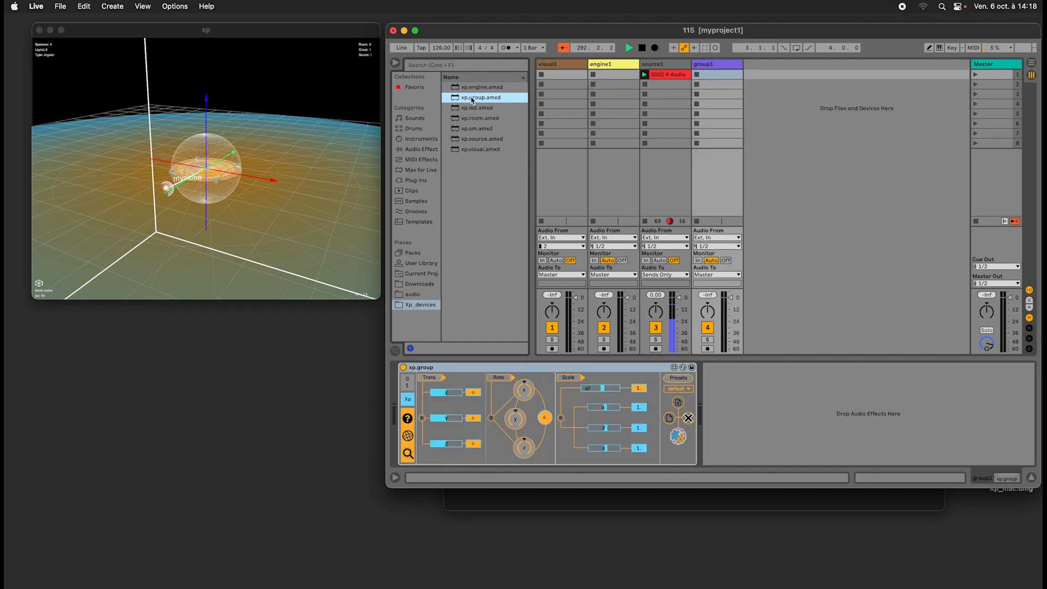
{"action": "left_click_drag", "start_coordinate": [472, 100], "coordinate": [758, 172]}
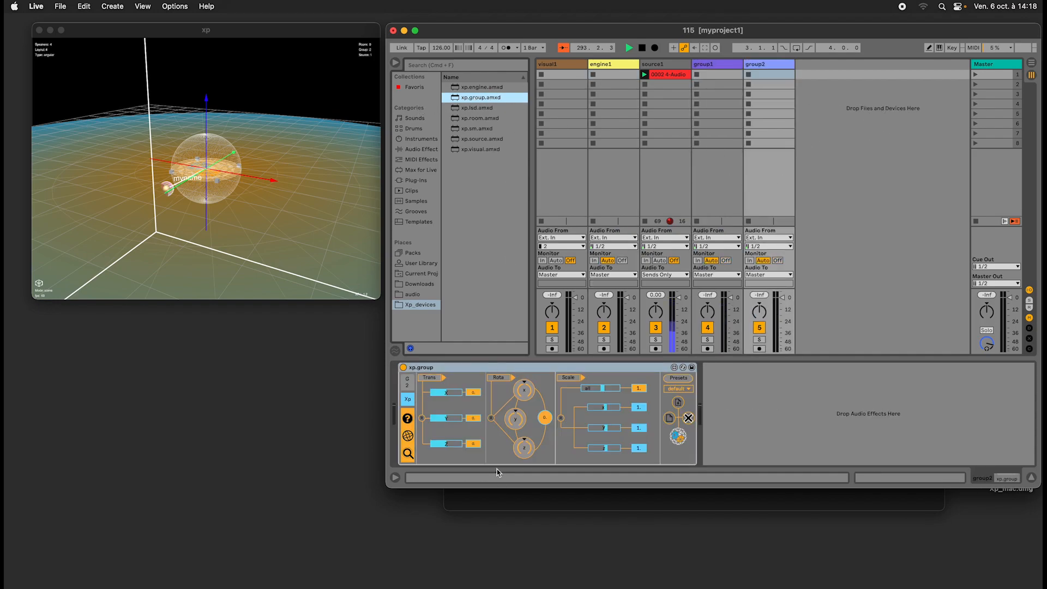
Select group1 and expand its Rota section to the per-axis automatic rotation settings.
{"action": "left_click", "coordinate": [652, 65]}
{"action": "left_click", "coordinate": [716, 67]}
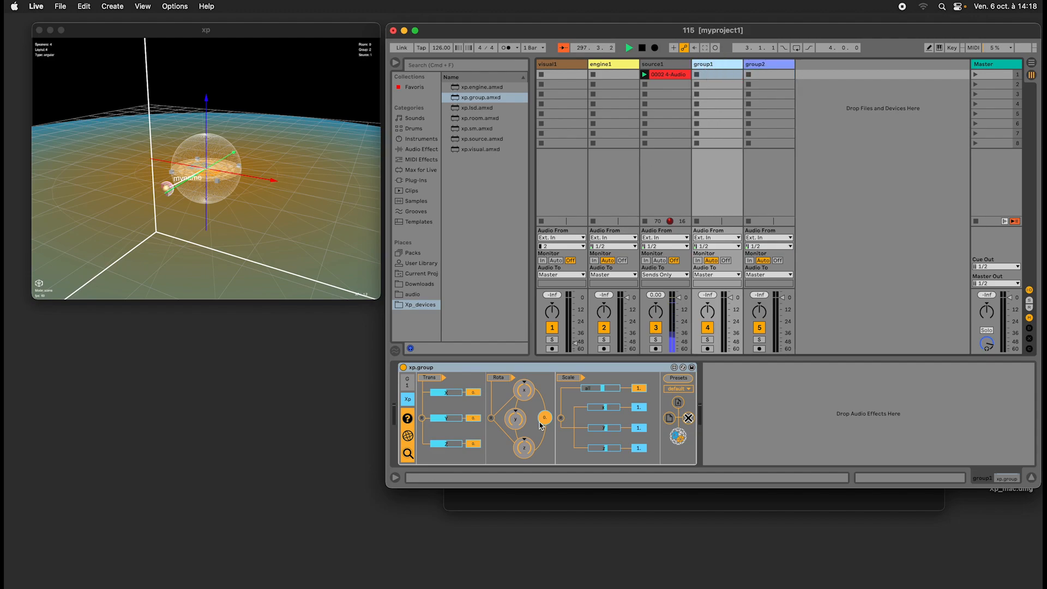
{"action": "left_click", "coordinate": [498, 378]}
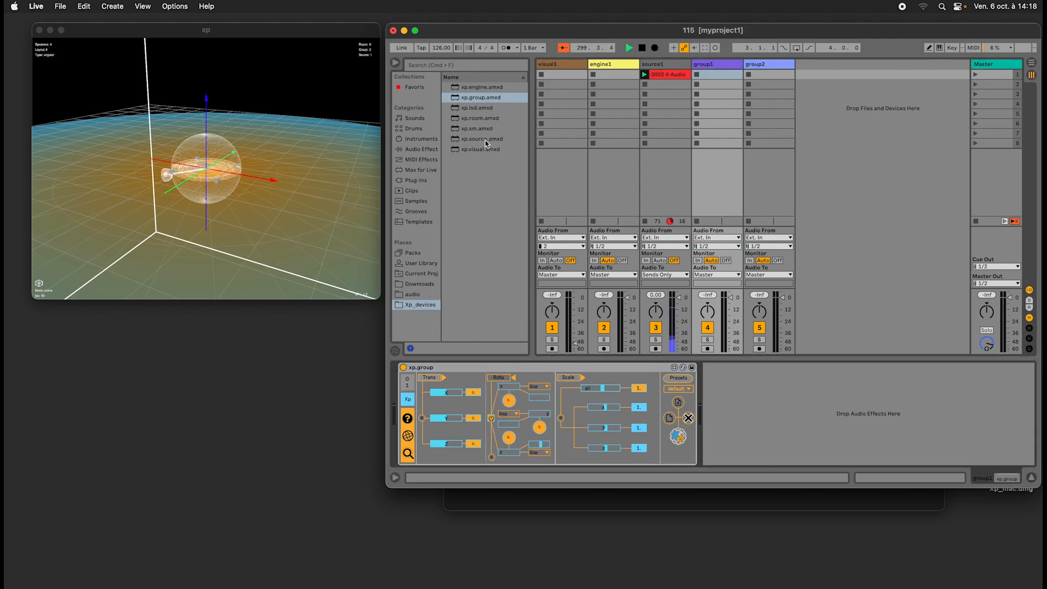
Add a second source track from the xp.source device and place it directly after source1.
{"action": "left_click_drag", "start_coordinate": [486, 143], "coordinate": [803, 144]}
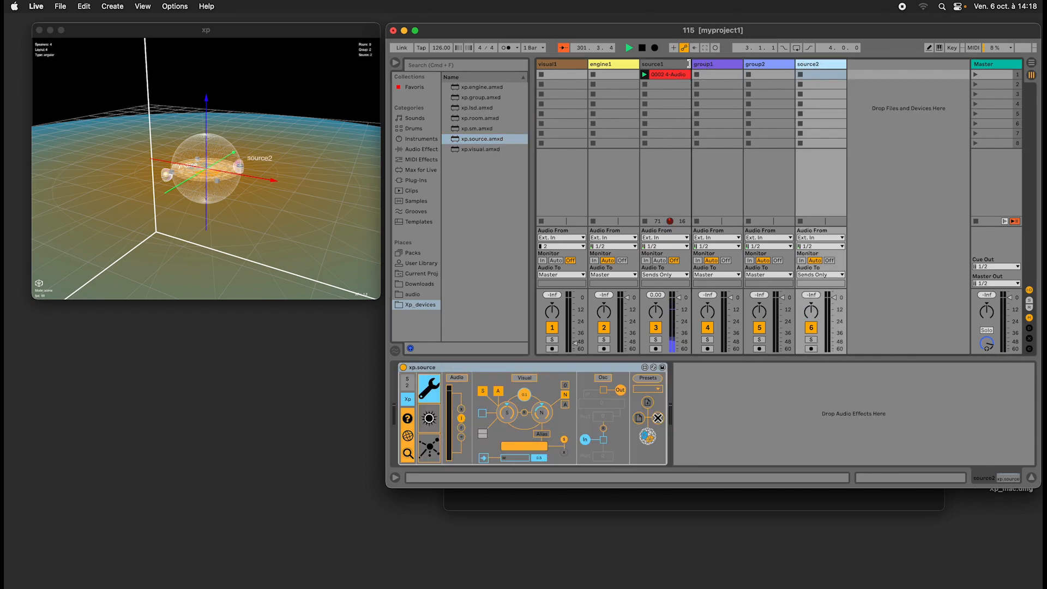
{"action": "left_click_drag", "start_coordinate": [688, 64], "coordinate": [689, 65]}
Set group1's sources rotating continuously around the z axis.
{"action": "left_click", "coordinate": [763, 63]}
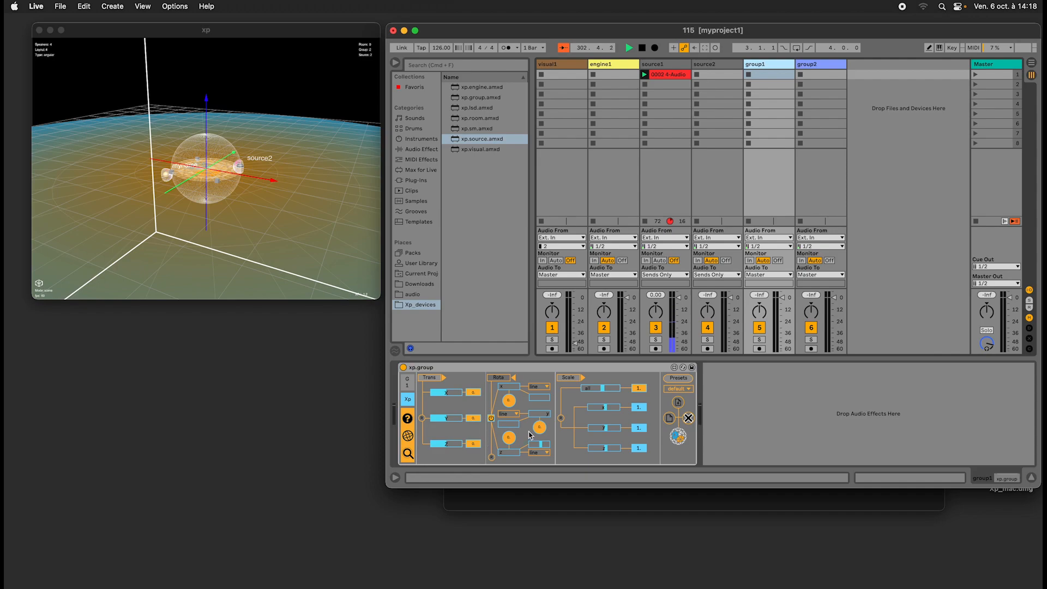
{"action": "left_click", "coordinate": [511, 454]}
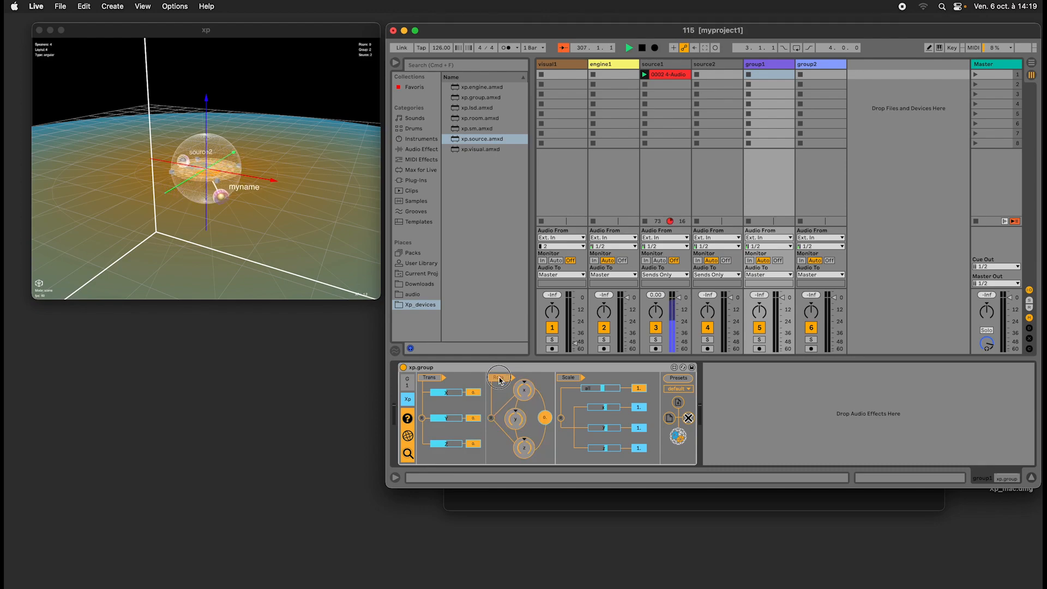
{"action": "left_click", "coordinate": [770, 409]}
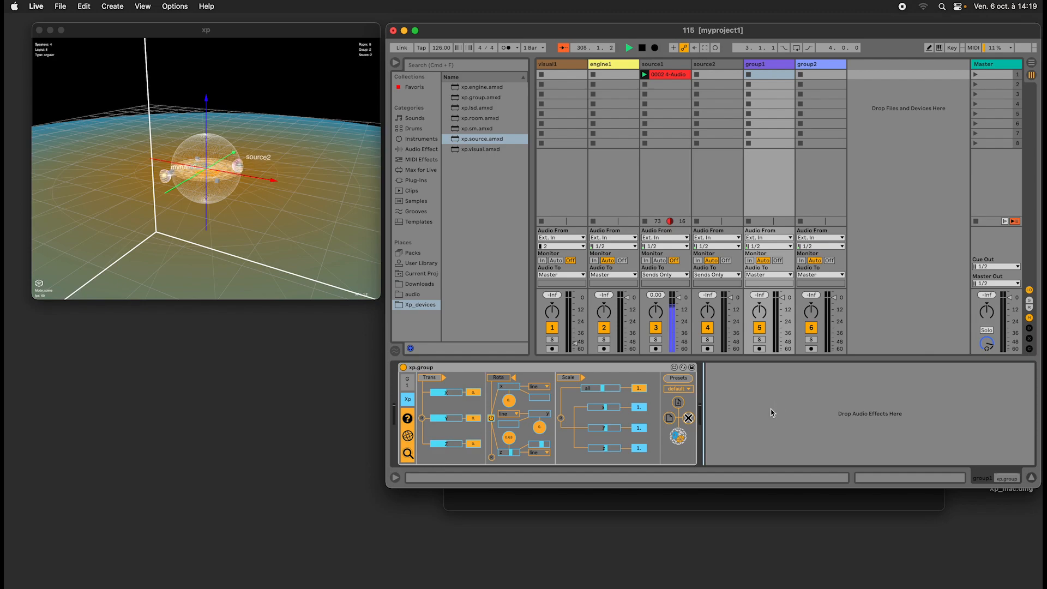
Stop playback, save the current Live Set and create a new one.
{"action": "key", "text": "super+s"}
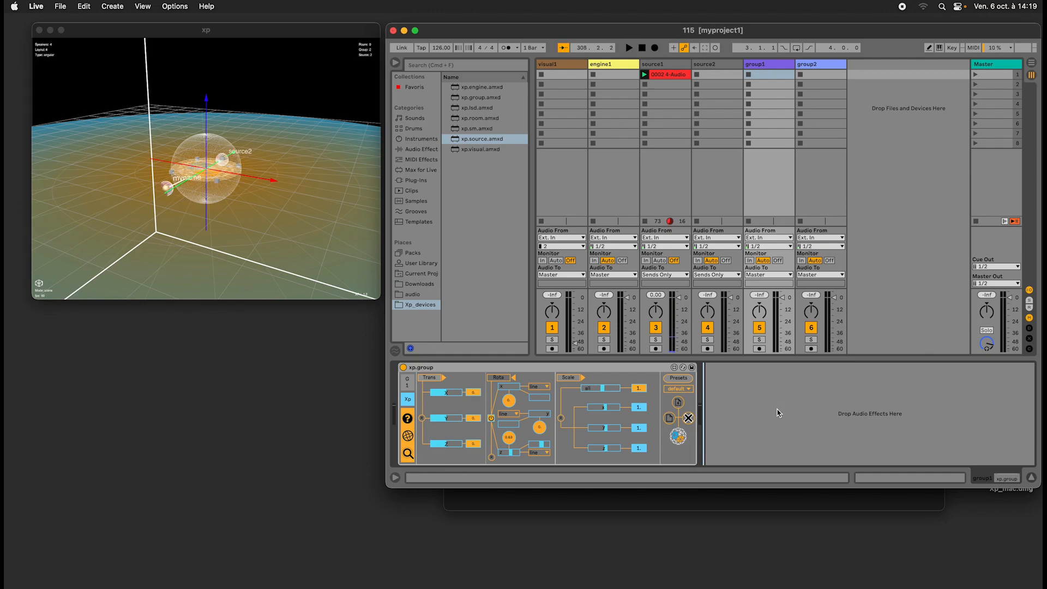
{"action": "left_click", "coordinate": [60, 6]}
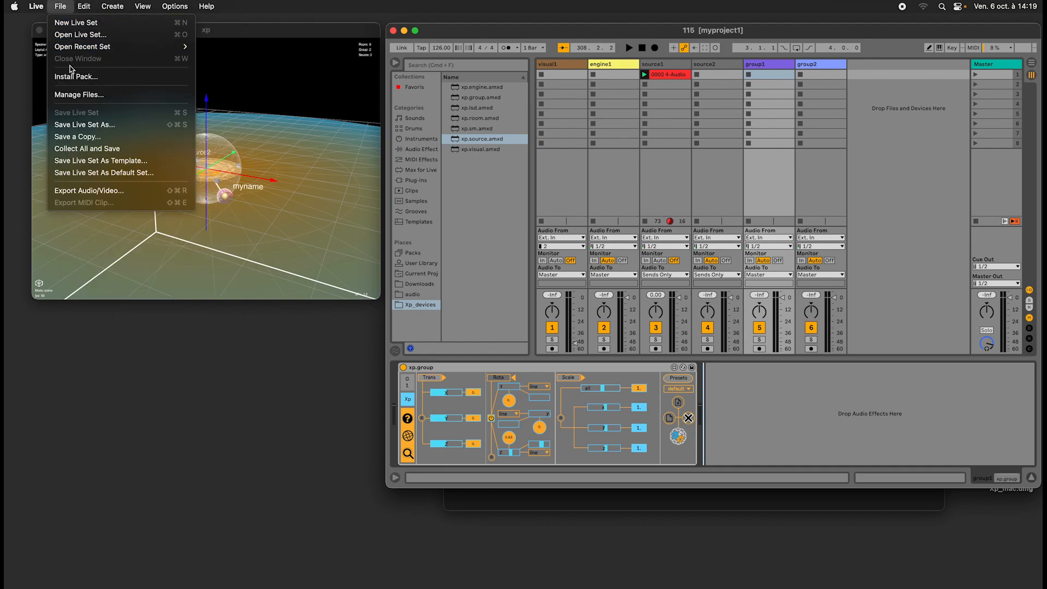
{"action": "left_click", "coordinate": [522, 34]}
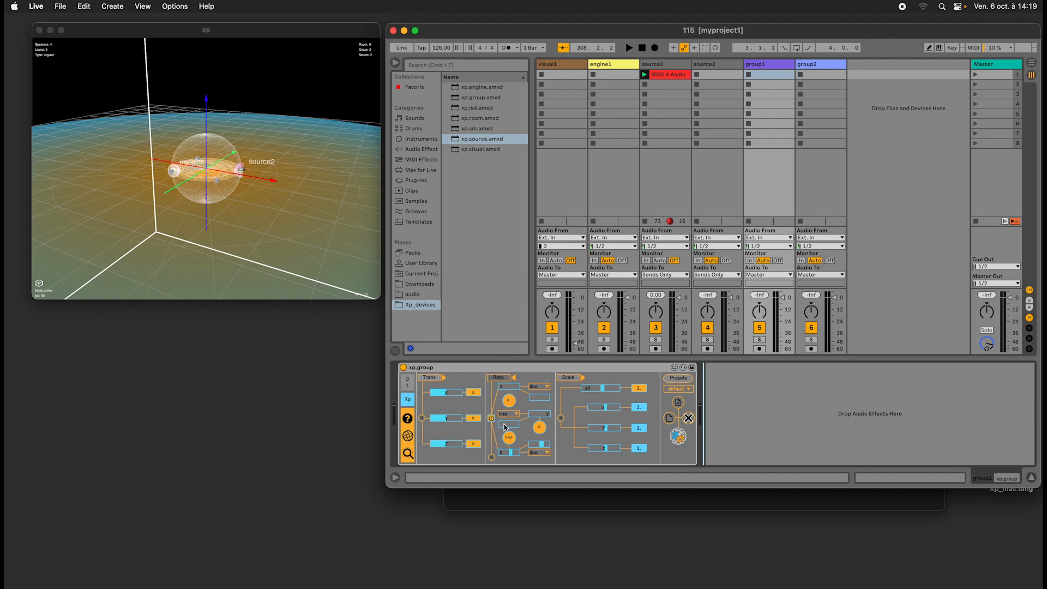
{"action": "key", "text": "super+n"}
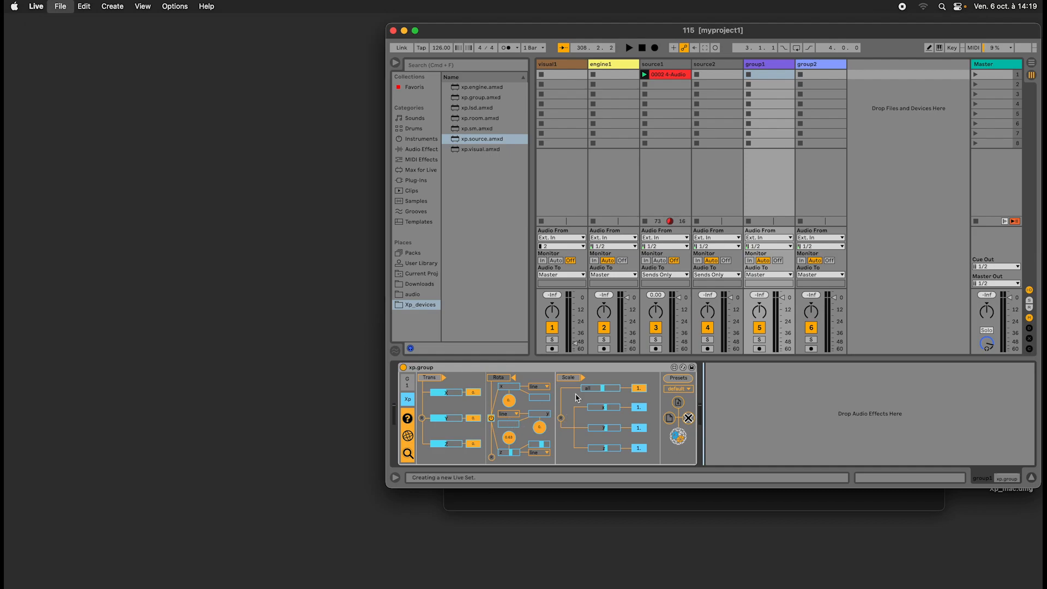
Reopen the 115 set from the recent sets and expand group1's Rota section to its automatic rotation settings.
{"action": "left_click", "coordinate": [62, 4]}
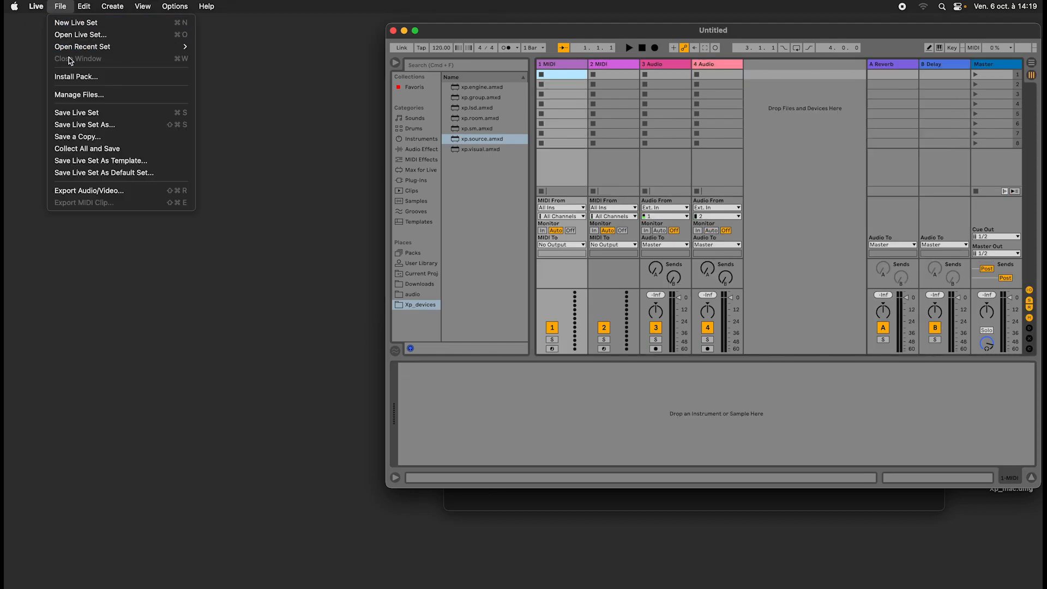
{"action": "mouse_move", "coordinate": [163, 47]}
{"action": "left_click", "coordinate": [241, 44]}
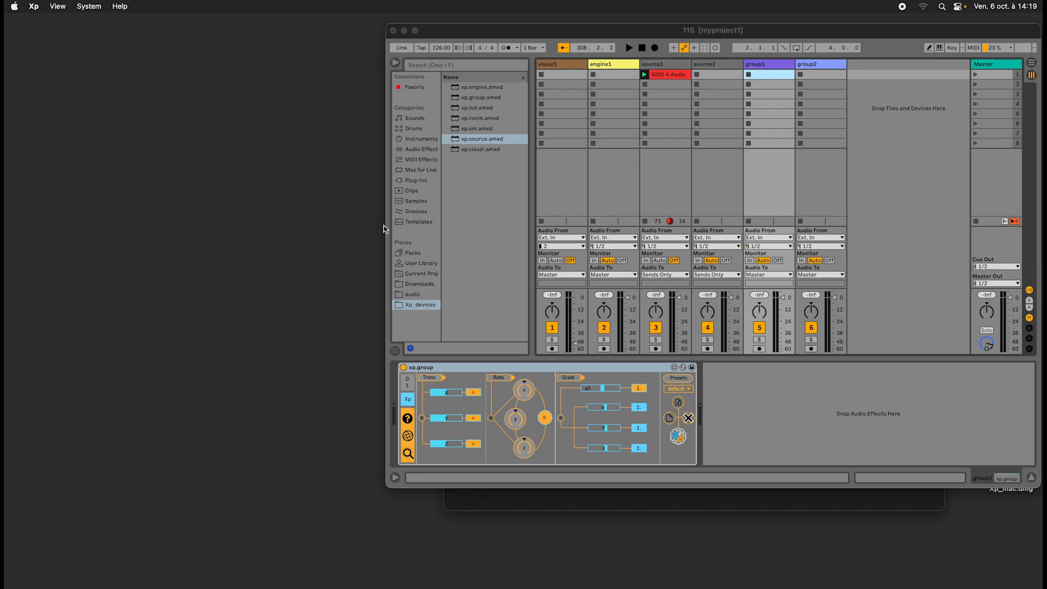
{"action": "left_click", "coordinate": [504, 380]}
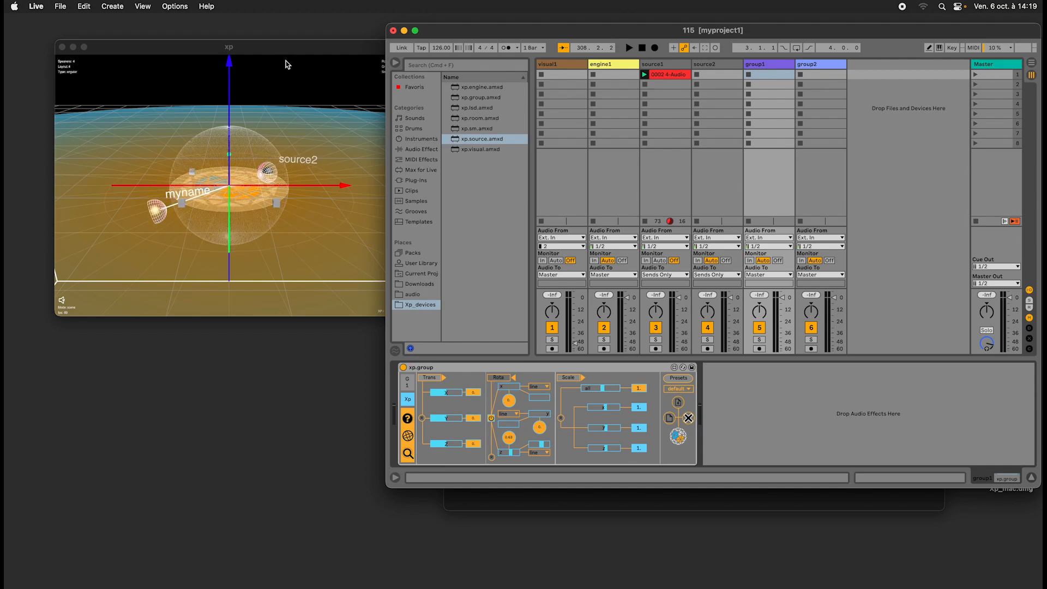
Arrange the xp 3D view and the 115 set window side by side so they no longer overlap.
{"action": "left_click_drag", "start_coordinate": [316, 45], "coordinate": [306, 37]}
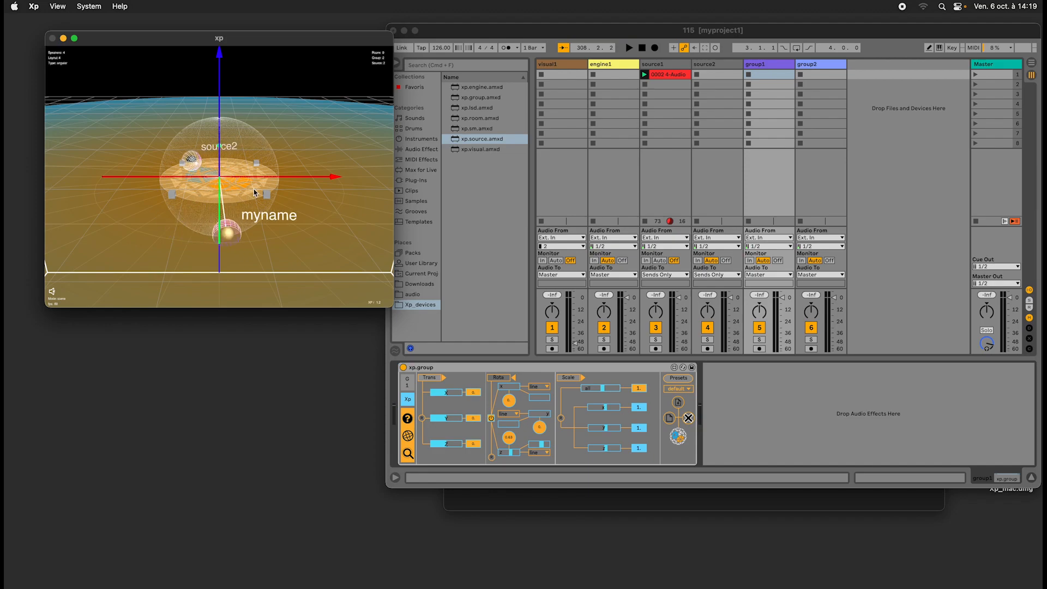
{"action": "left_click_drag", "start_coordinate": [457, 30], "coordinate": [469, 37]}
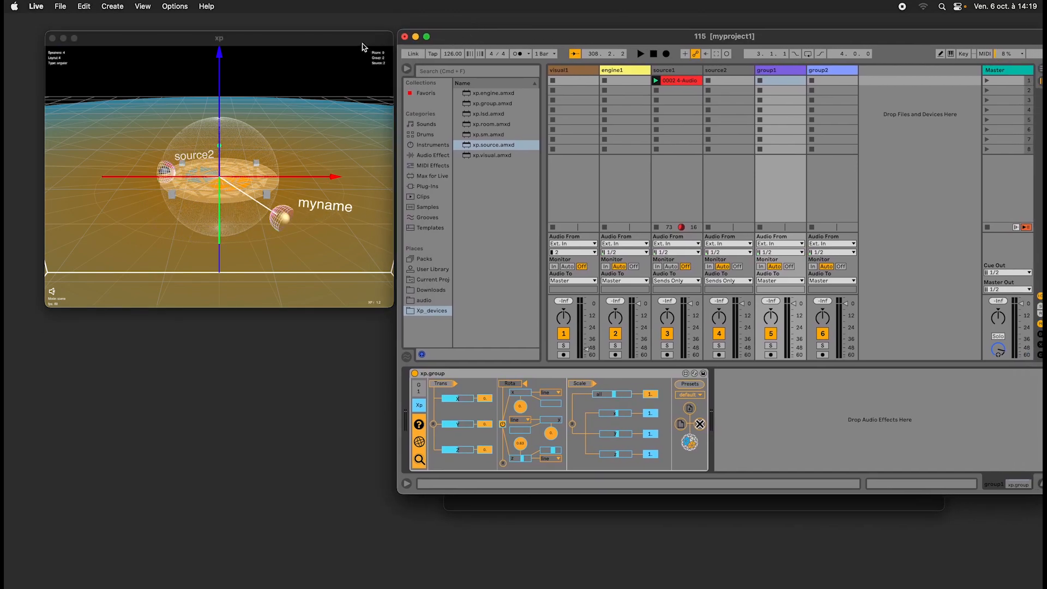
{"action": "mouse_move", "coordinate": [362, 44]}
{"action": "left_mouse_down"}
{"action": "mouse_move", "coordinate": [353, 32]}
{"action": "mouse_move", "coordinate": [354, 44]}
{"action": "left_mouse_up"}
{"action": "left_click_drag", "start_coordinate": [491, 39], "coordinate": [482, 40]}
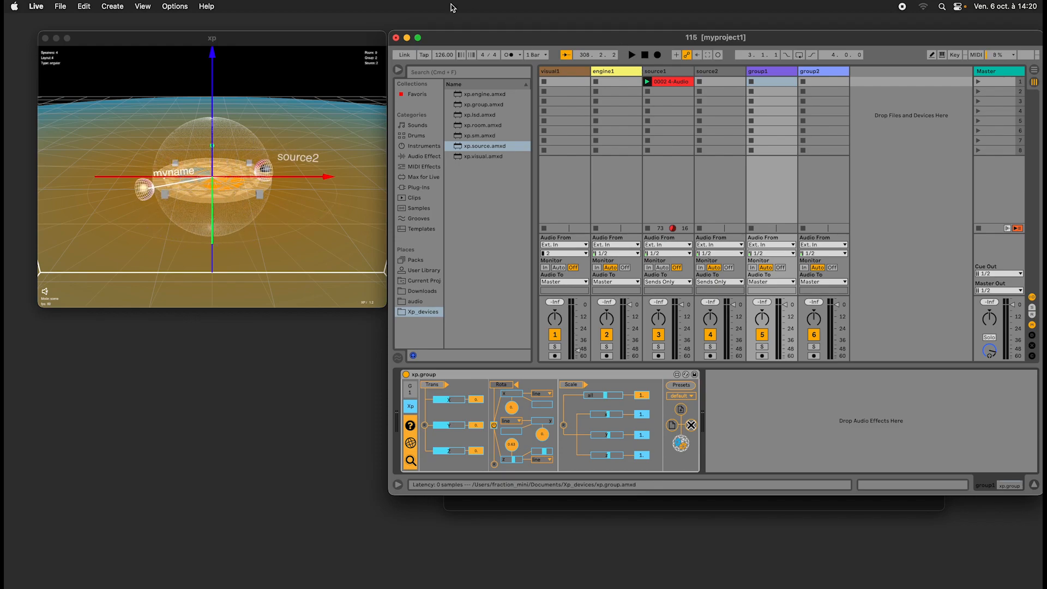
{"action": "left_click", "coordinate": [509, 40]}
{"action": "left_click_drag", "start_coordinate": [509, 40], "coordinate": [512, 42]}
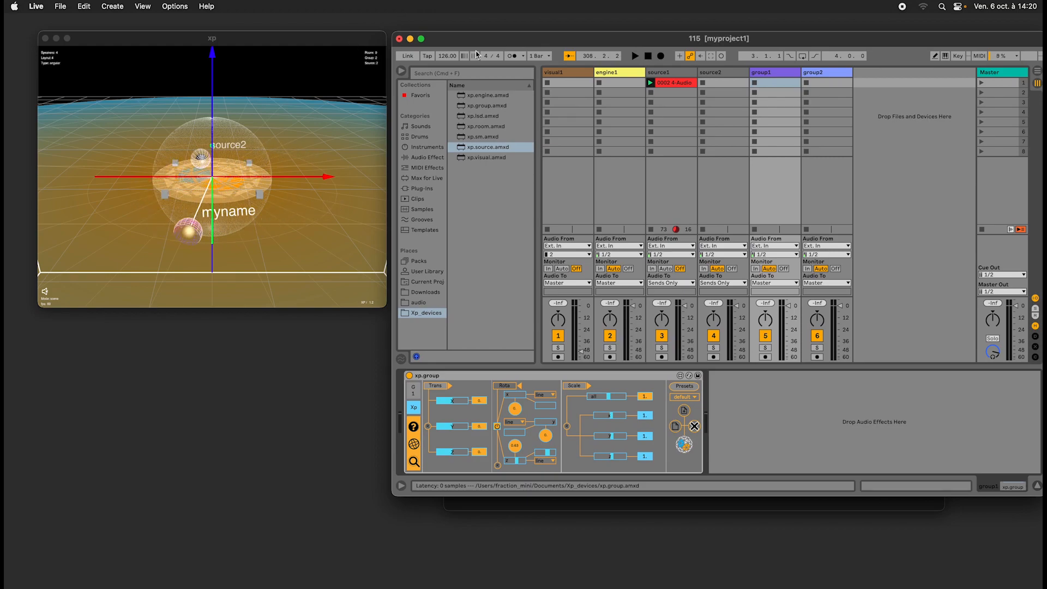
{"action": "left_click_drag", "start_coordinate": [536, 41], "coordinate": [535, 40]}
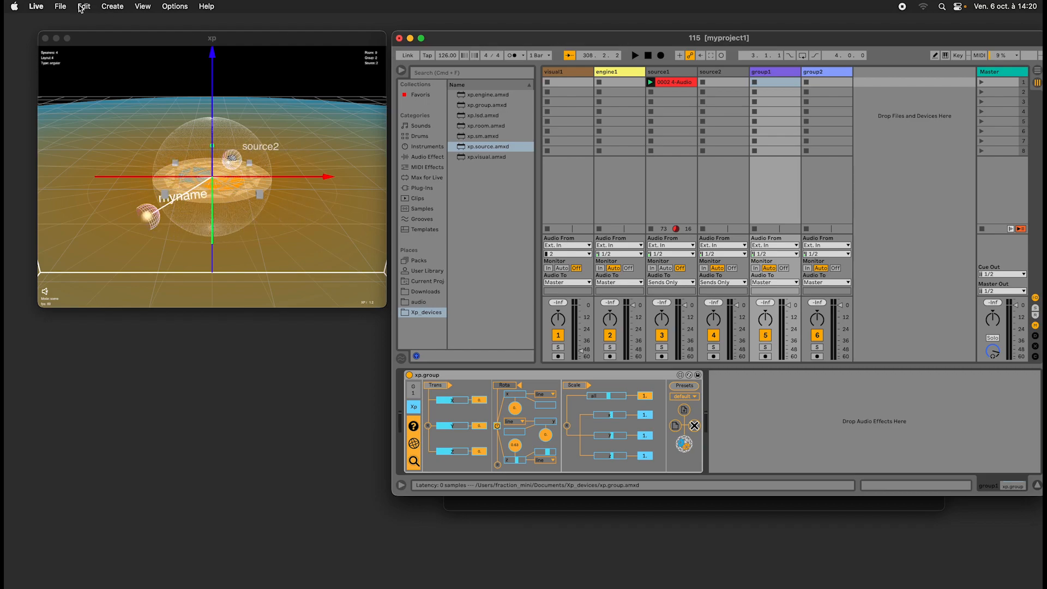
Create a new Live Set, saving the changes to 115.
{"action": "left_click", "coordinate": [60, 7]}
{"action": "left_click", "coordinate": [71, 24]}
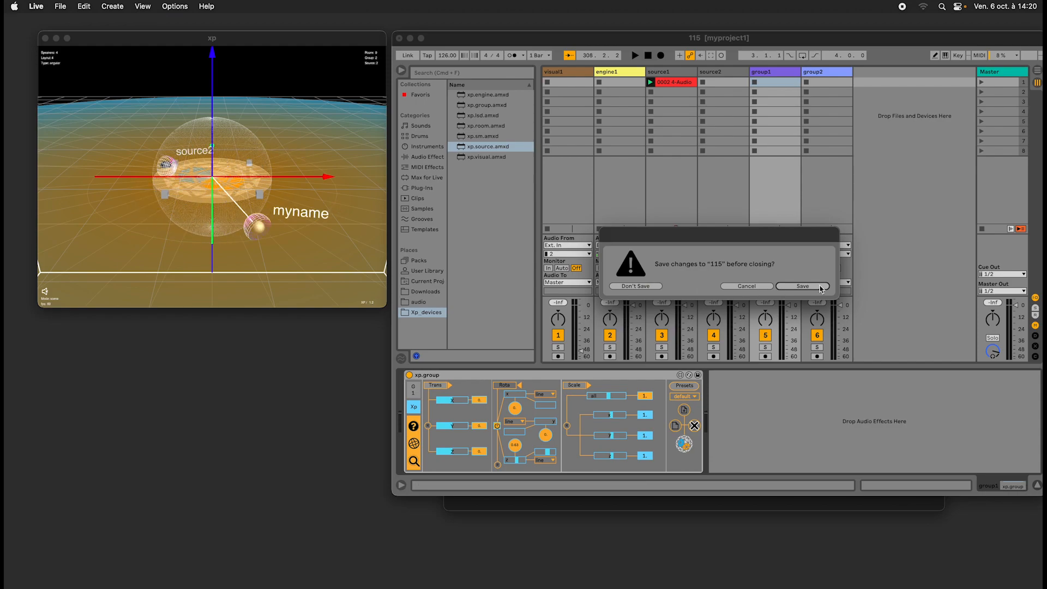
{"action": "left_click", "coordinate": [802, 286]}
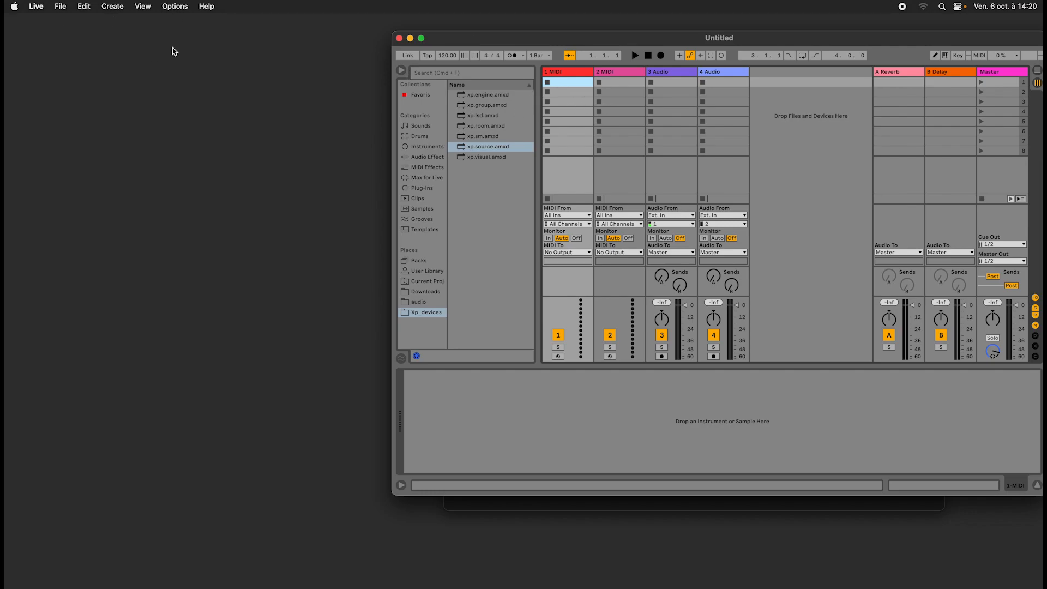
{"action": "key", "text": "super+Tab"}
{"action": "key", "text": "super+Tab"}
{"action": "key", "text": "super+Tab"}
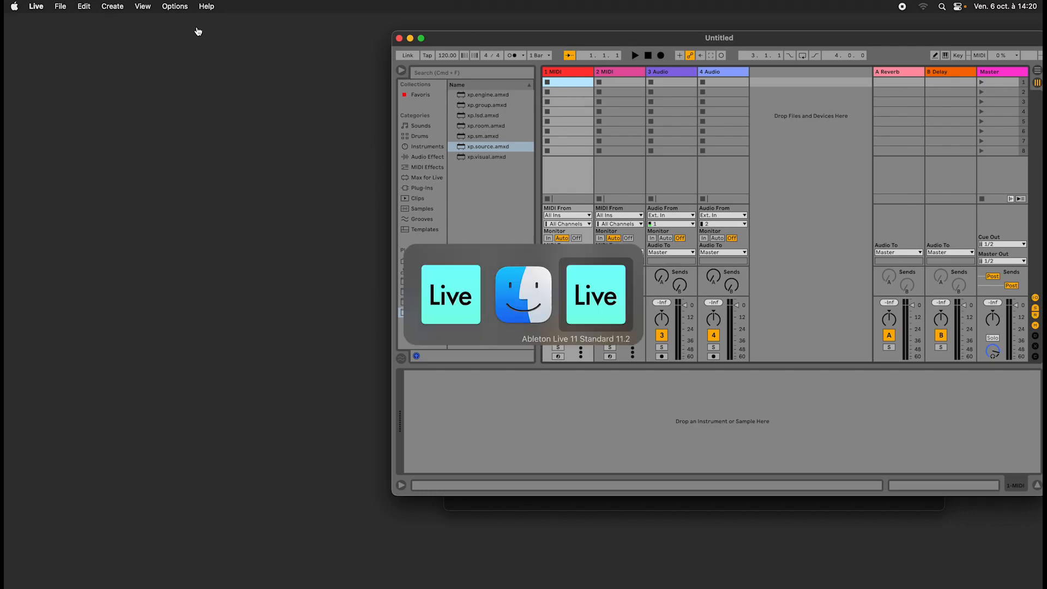
Open the 115 set of myproject1 again from the recent sets and reposition its window over the desktop.
{"action": "left_click", "coordinate": [61, 6]}
{"action": "mouse_move", "coordinate": [109, 47]}
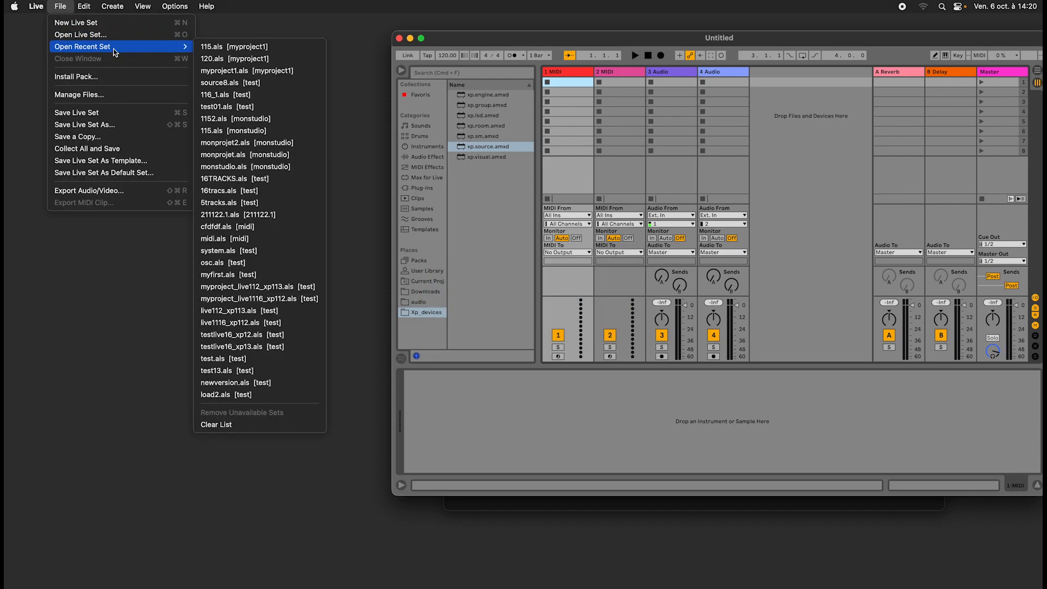
{"action": "left_click", "coordinate": [269, 44]}
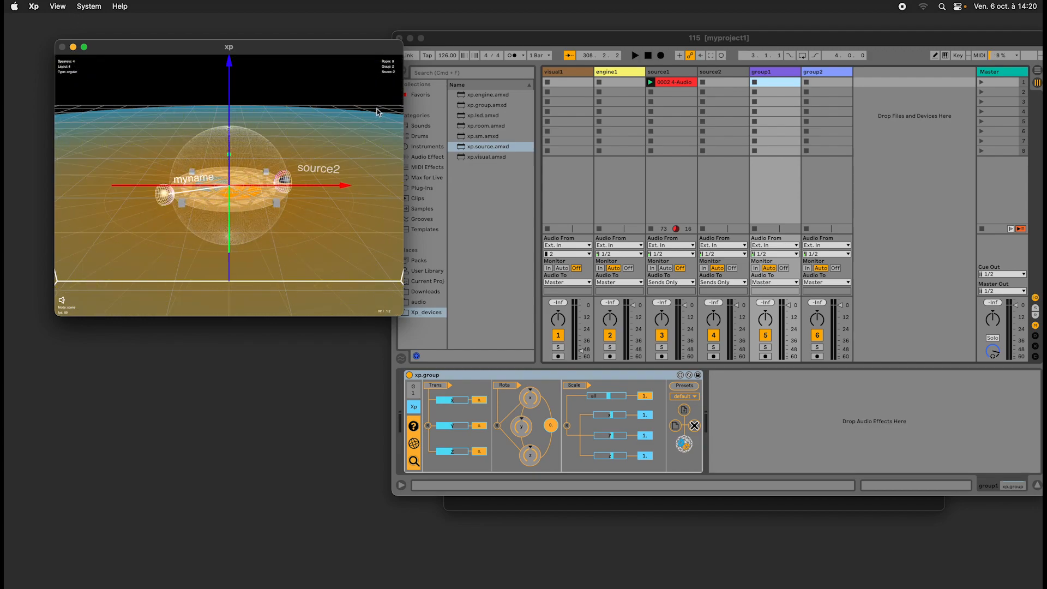
{"action": "left_click_drag", "start_coordinate": [527, 42], "coordinate": [489, 56]}
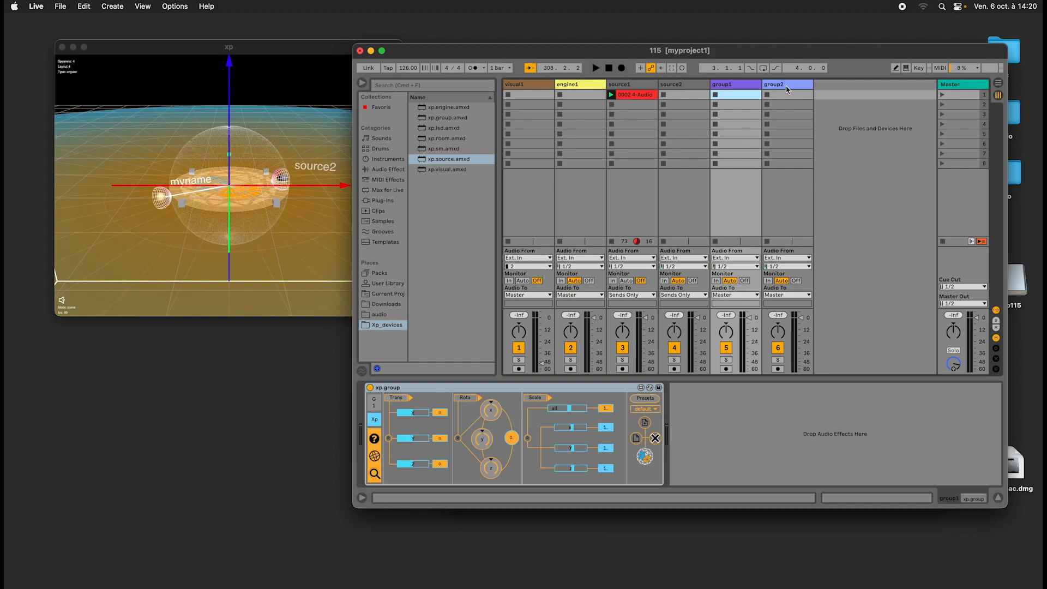
Turn off the automatic rotation in group1's Rota section and collapse that section.
{"action": "key", "text": "Right"}
{"action": "left_click", "coordinate": [750, 89]}
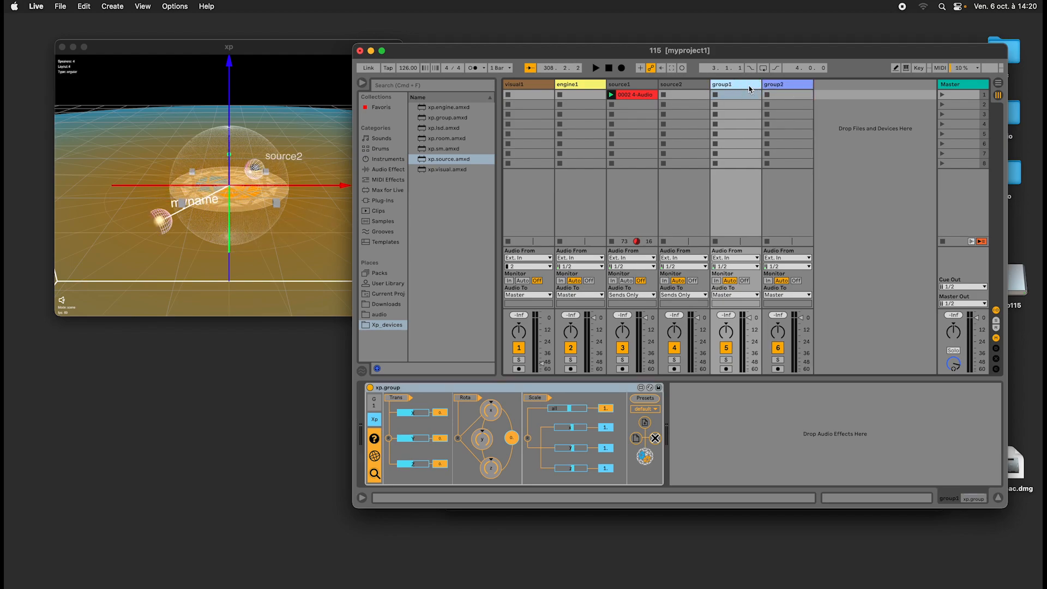
{"action": "left_click", "coordinate": [479, 397]}
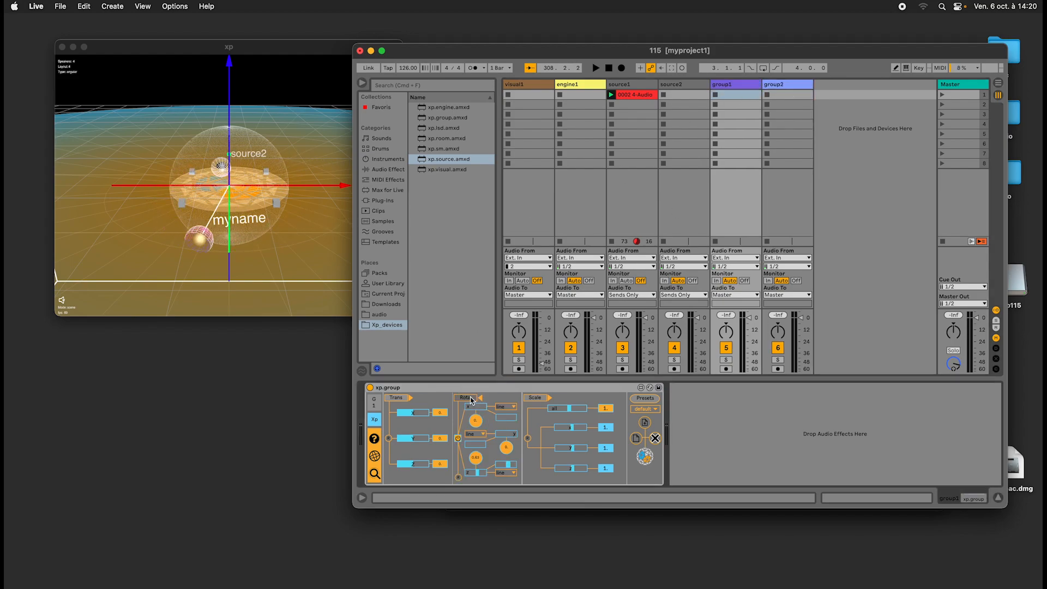
{"action": "left_click", "coordinate": [458, 477]}
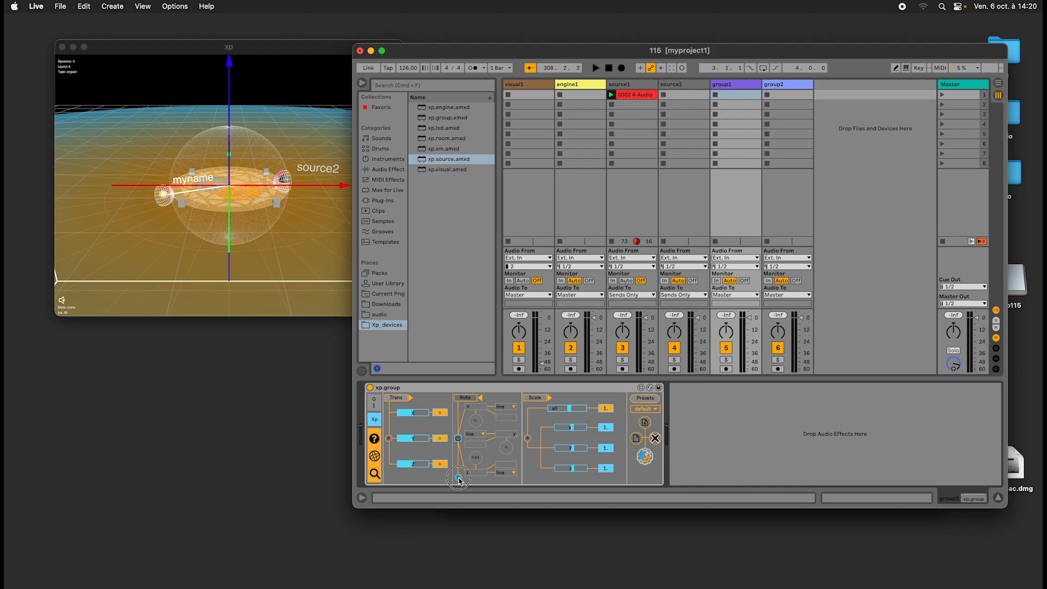
{"action": "left_click", "coordinate": [464, 399]}
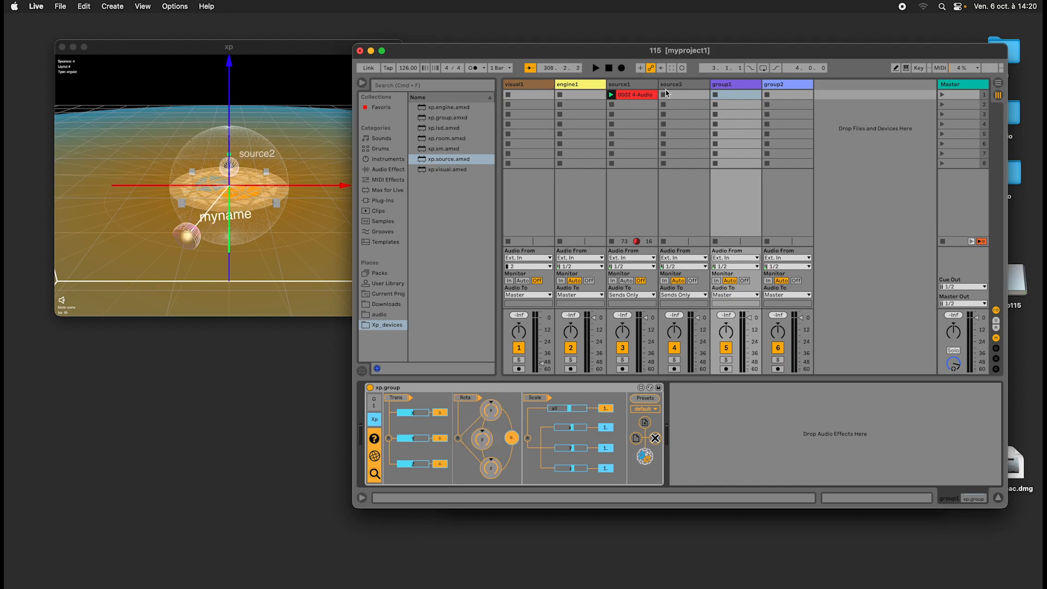
Delete the group2, group1, source2 and source1 tracks, and add a new source track from xp.source.amxd after engine1.
{"action": "left_click", "coordinate": [796, 86]}
{"action": "key", "text": "Delete"}
{"action": "key", "text": "Delete"}
{"action": "key", "text": "Delete"}
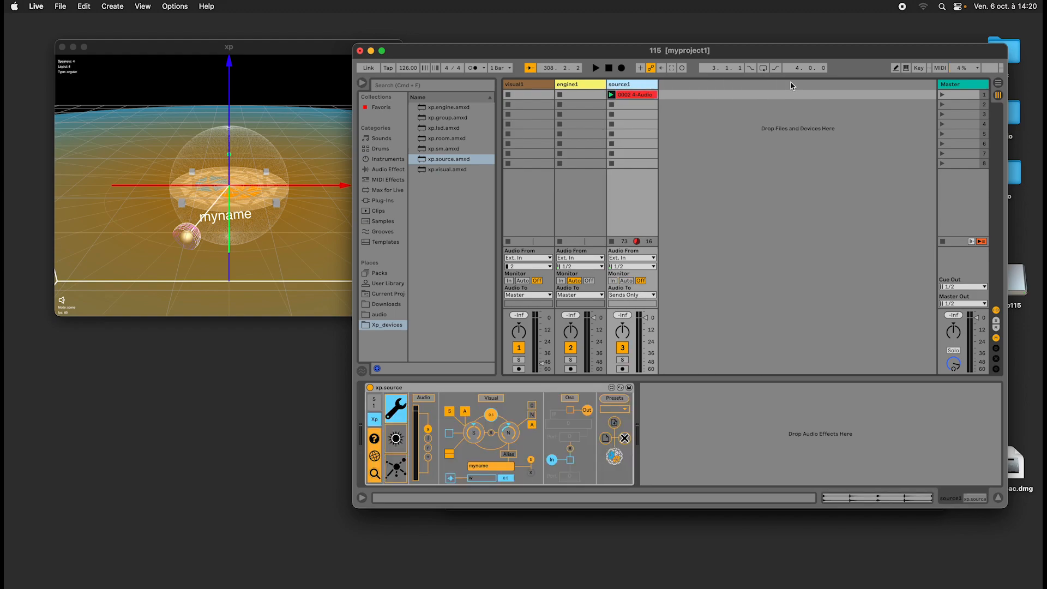
{"action": "key", "text": "Delete"}
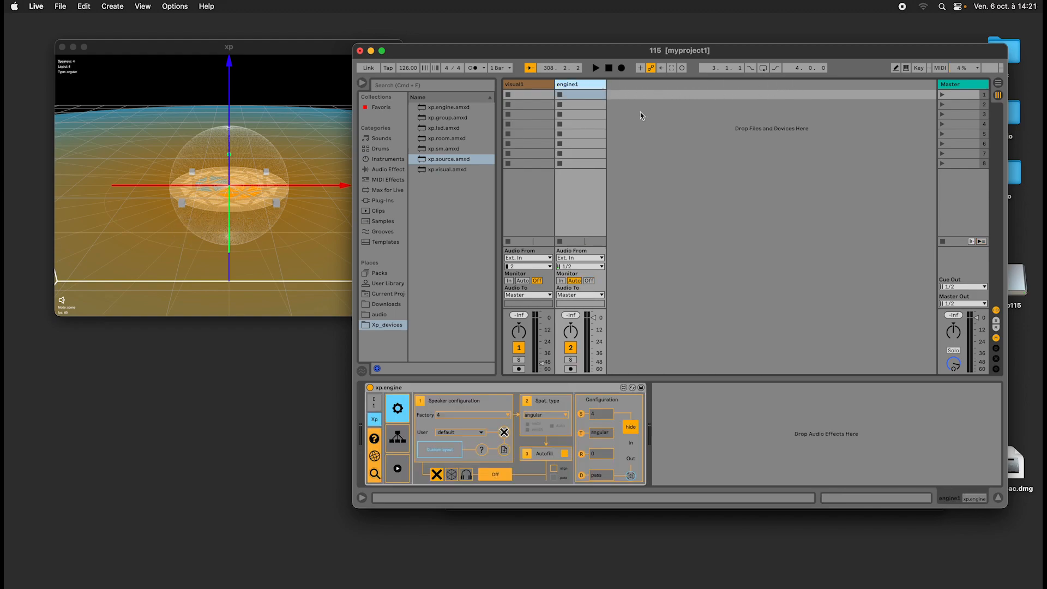
{"action": "left_click_drag", "start_coordinate": [452, 163], "coordinate": [702, 167]}
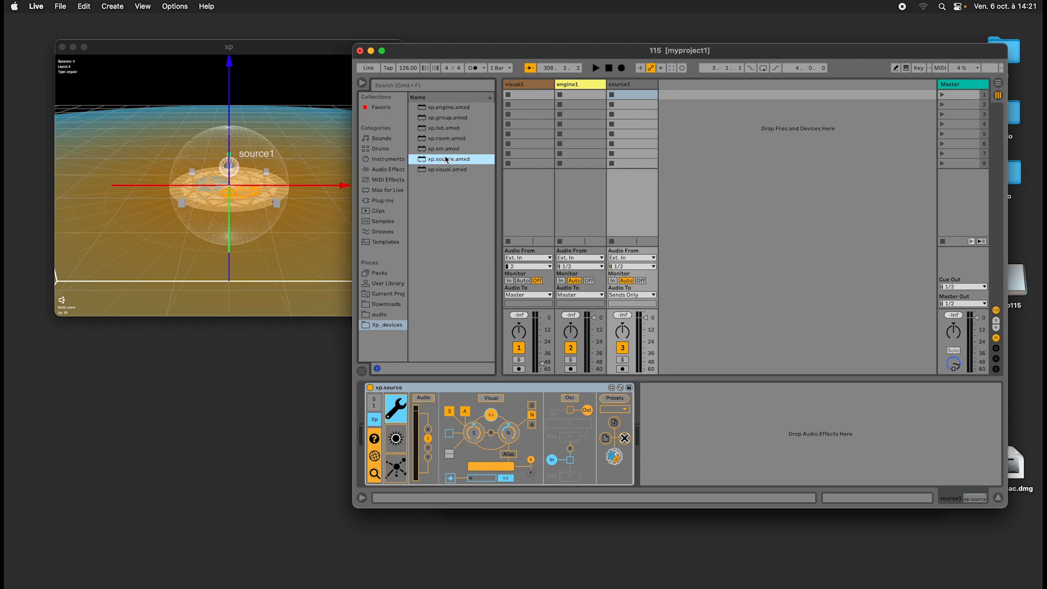
Reveal xp.group.amxd in Finder and open the device file in Max.
{"action": "left_click", "coordinate": [446, 138]}
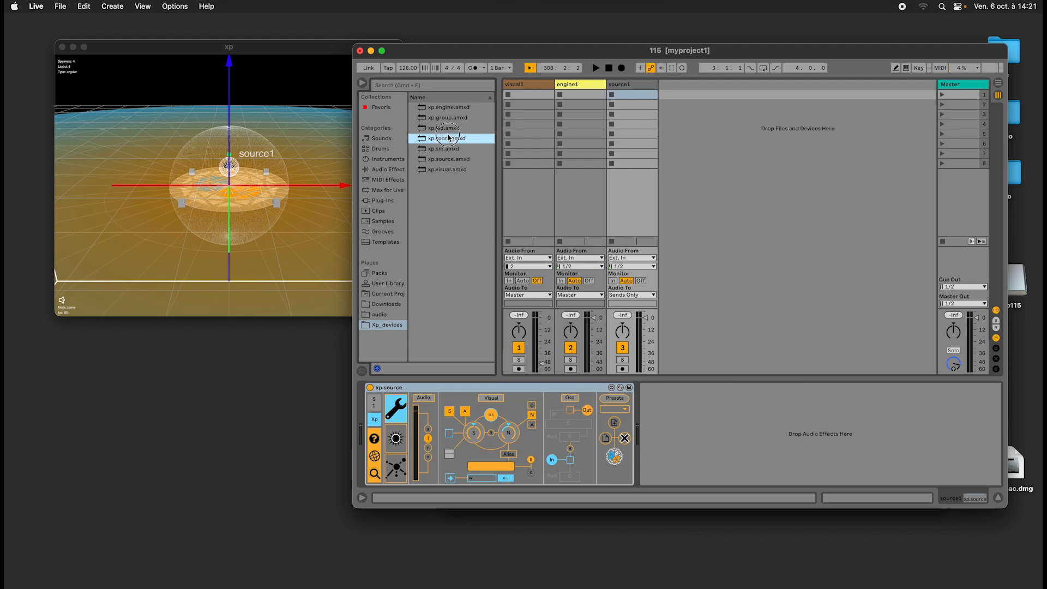
{"action": "left_click", "coordinate": [447, 117]}
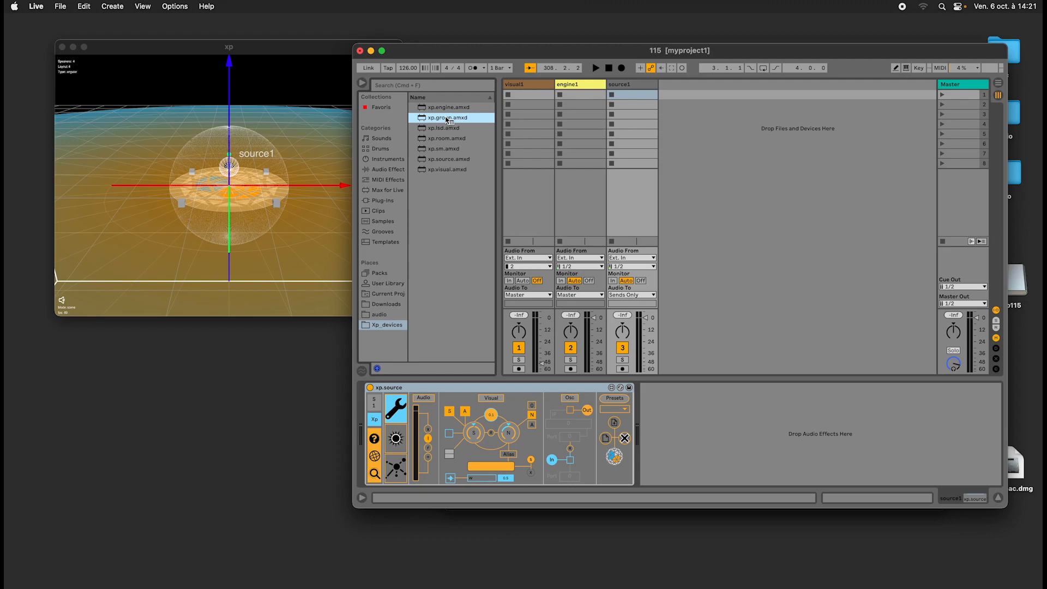
{"action": "right_click", "coordinate": [447, 118]}
{"action": "left_click", "coordinate": [455, 127]}
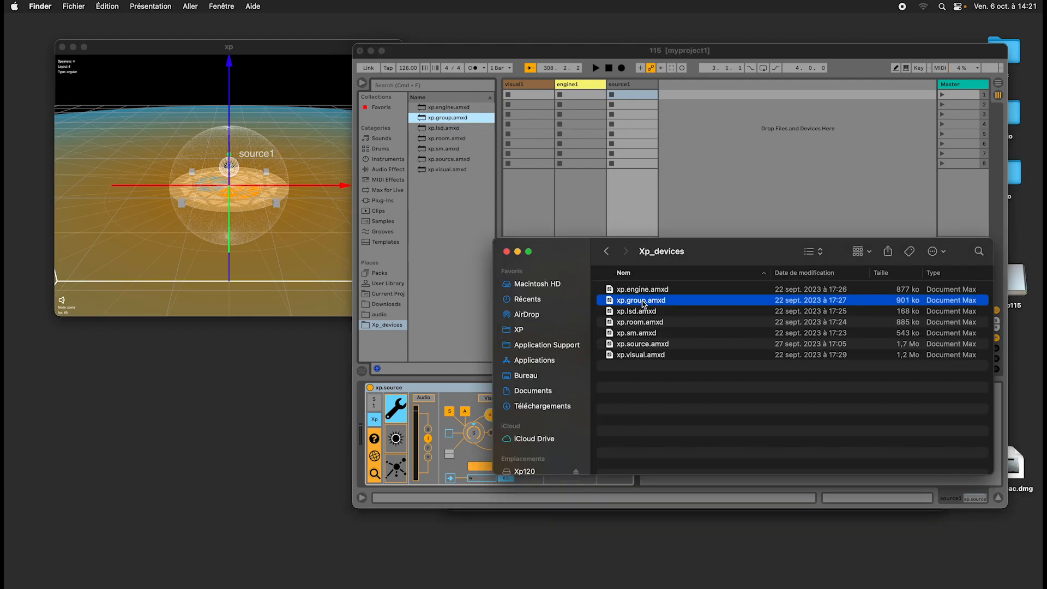
{"action": "double_click", "coordinate": [644, 303]}
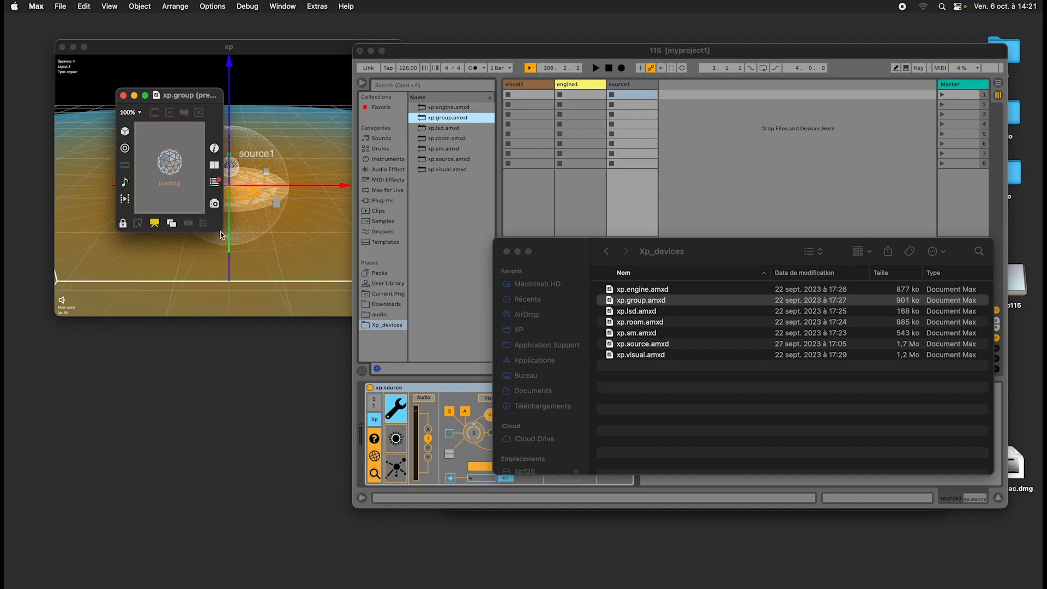
Show xp.group in patching view in an enlarged window, and open its xp.instance object in a widened, repositioned window.
{"action": "left_click_drag", "start_coordinate": [220, 235], "coordinate": [548, 321]}
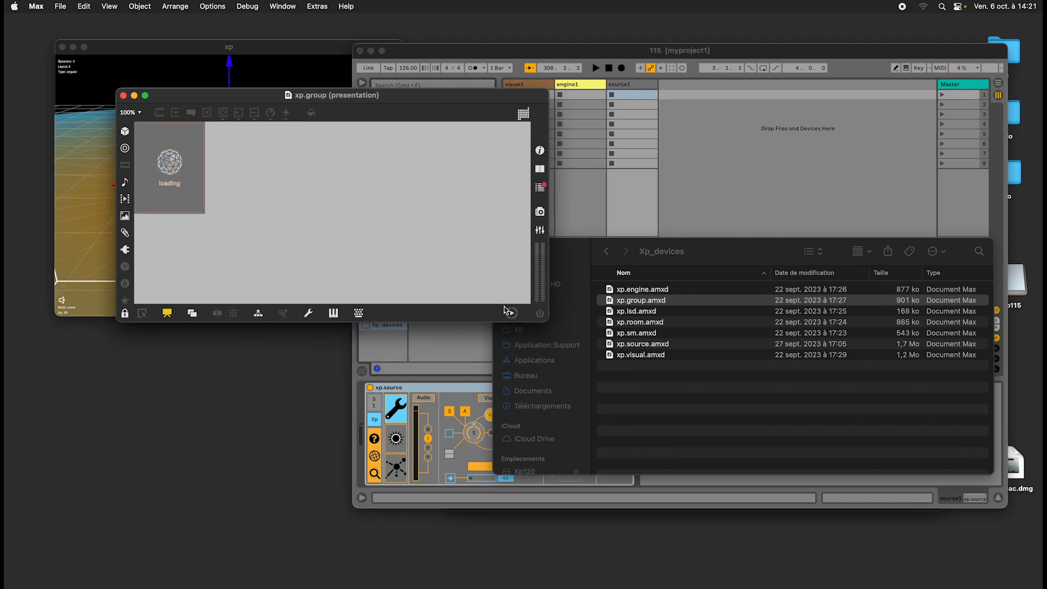
{"action": "left_click", "coordinate": [169, 314]}
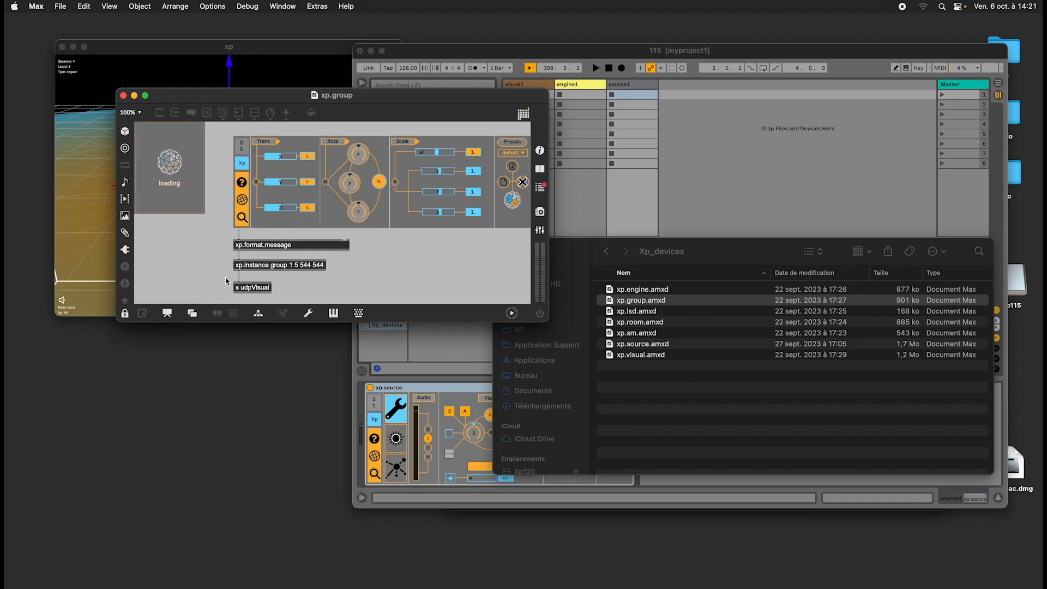
{"action": "double_click", "coordinate": [282, 269]}
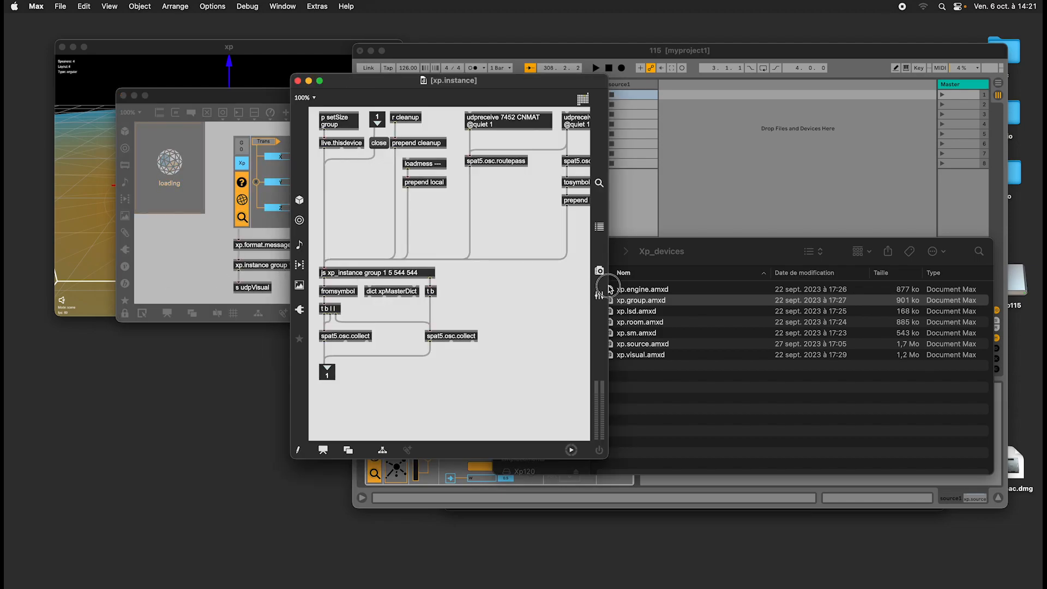
{"action": "left_click_drag", "start_coordinate": [609, 291], "coordinate": [798, 262]}
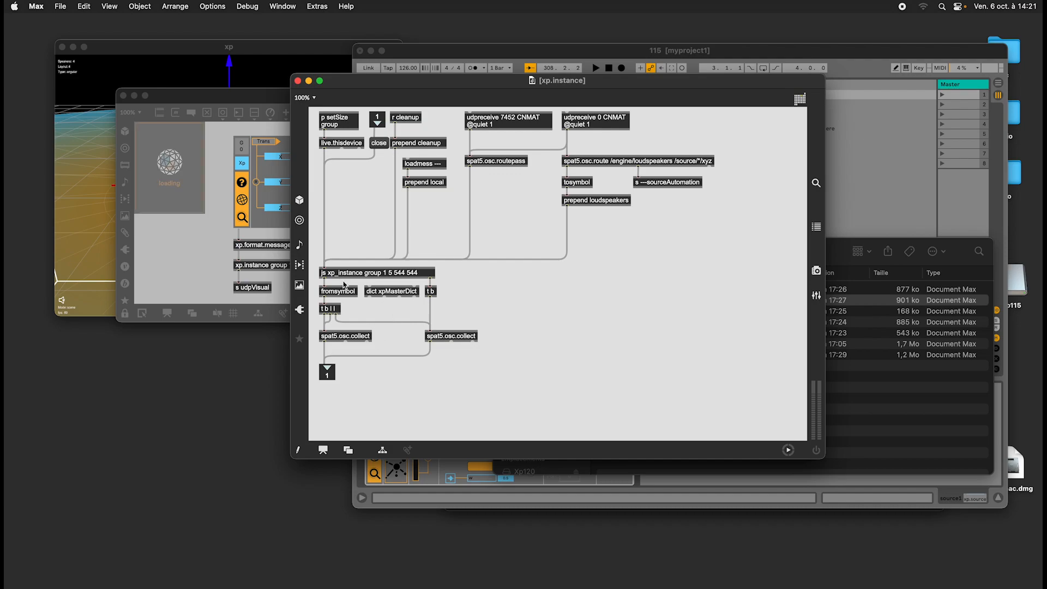
{"action": "left_click_drag", "start_coordinate": [418, 78], "coordinate": [584, 74]}
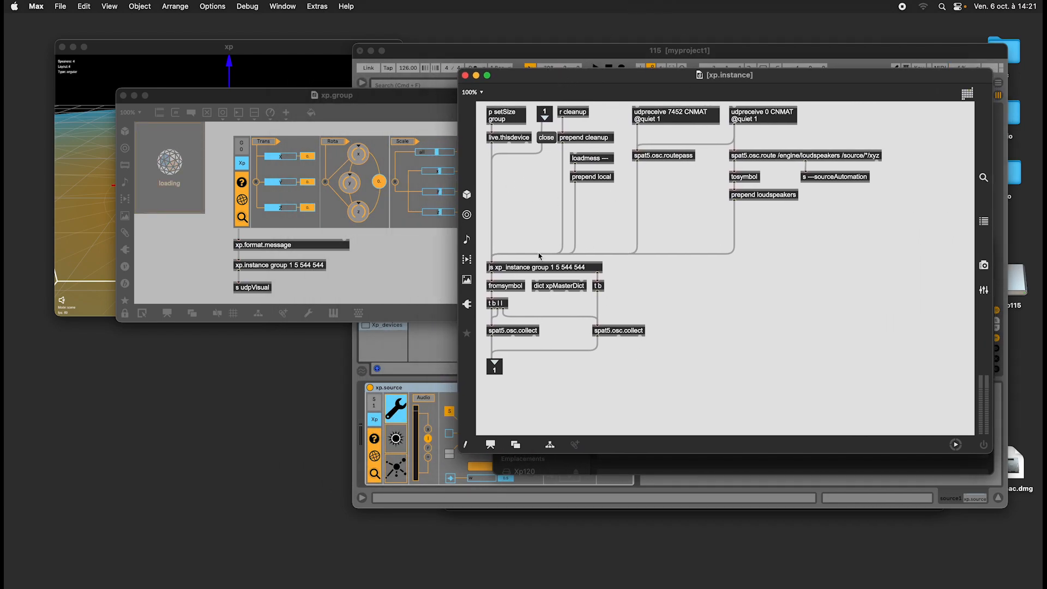
Examine the xp_instance.js code behind the js object in xp.instance, and close the code window.
{"action": "double_click", "coordinate": [527, 268]}
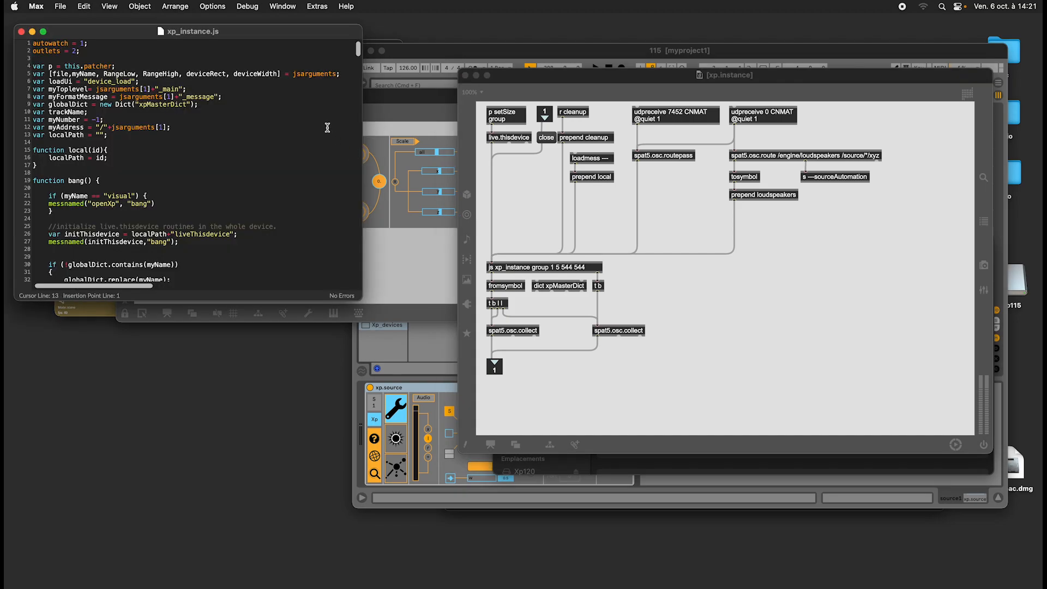
{"action": "mouse_move", "coordinate": [358, 53]}
{"action": "left_mouse_down"}
{"action": "mouse_move", "coordinate": [360, 253]}
{"action": "mouse_move", "coordinate": [355, 48]}
{"action": "left_mouse_up"}
{"action": "left_click", "coordinate": [21, 32]}
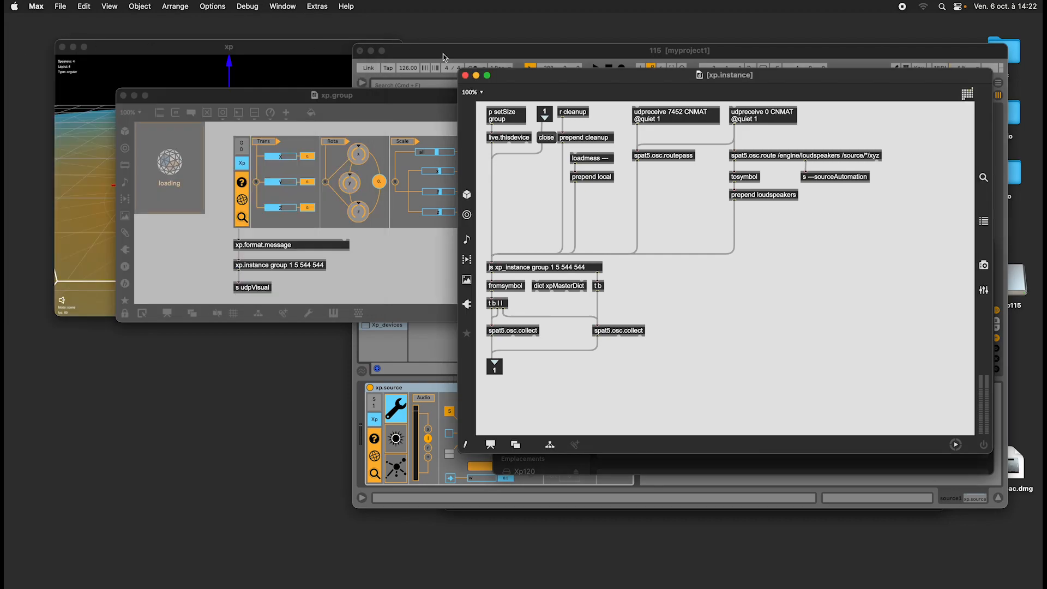
Close the xp.instance and xp.group patcher windows, and rearrange the 115 set window beside the xp 3D view.
{"action": "left_click", "coordinate": [295, 49]}
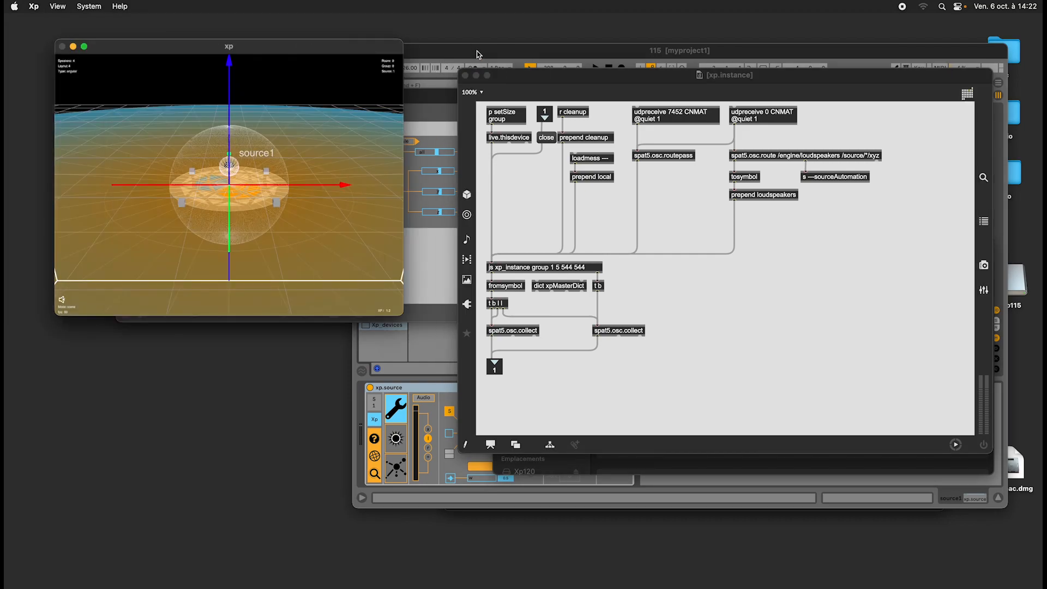
{"action": "left_click_drag", "start_coordinate": [478, 55], "coordinate": [586, 64]}
{"action": "left_click", "coordinate": [467, 76]}
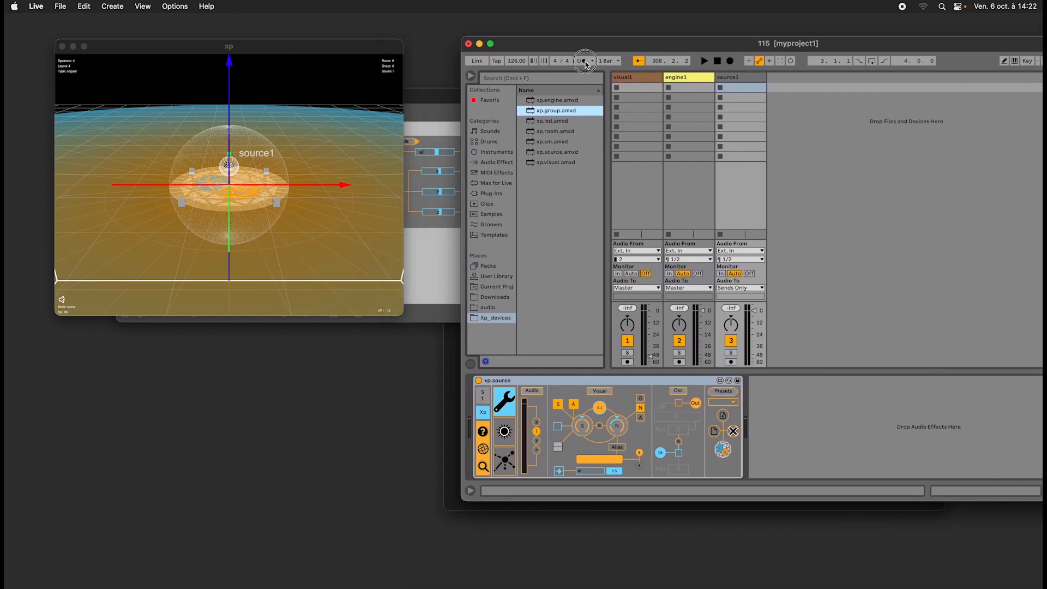
{"action": "left_click", "coordinate": [424, 109]}
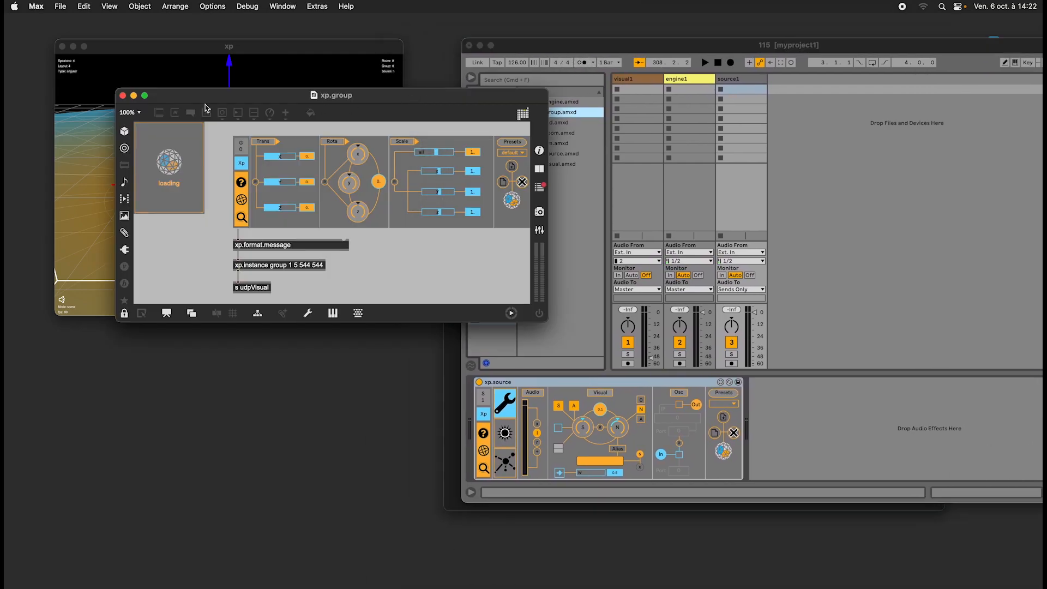
{"action": "left_click", "coordinate": [122, 96]}
{"action": "left_click_drag", "start_coordinate": [572, 41], "coordinate": [452, 41]}
{"action": "left_click_drag", "start_coordinate": [289, 51], "coordinate": [241, 35]}
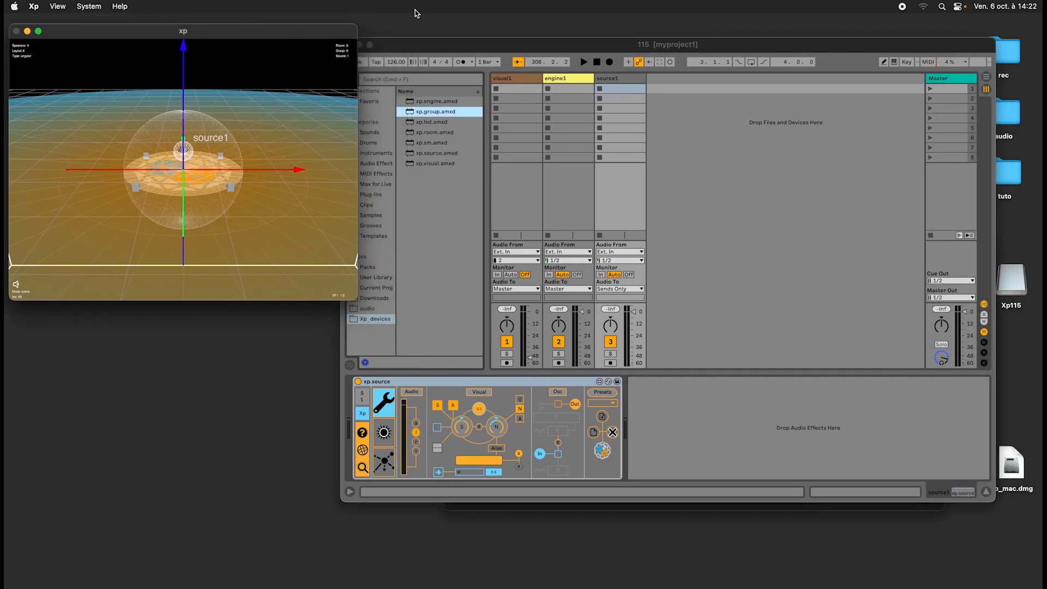
Shrink the xp 3D view window and line up the 115 set window close beside it.
{"action": "left_click_drag", "start_coordinate": [436, 48], "coordinate": [457, 38]}
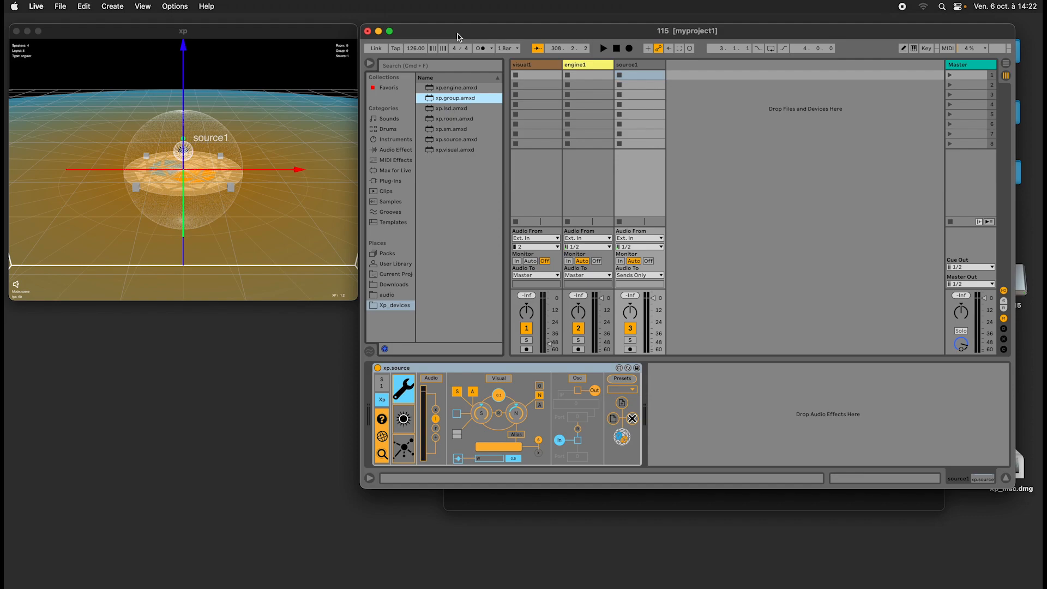
{"action": "mouse_move", "coordinate": [457, 34]}
{"action": "left_mouse_down"}
{"action": "mouse_move", "coordinate": [418, 36]}
{"action": "mouse_move", "coordinate": [452, 33]}
{"action": "left_mouse_up"}
{"action": "left_click", "coordinate": [300, 32]}
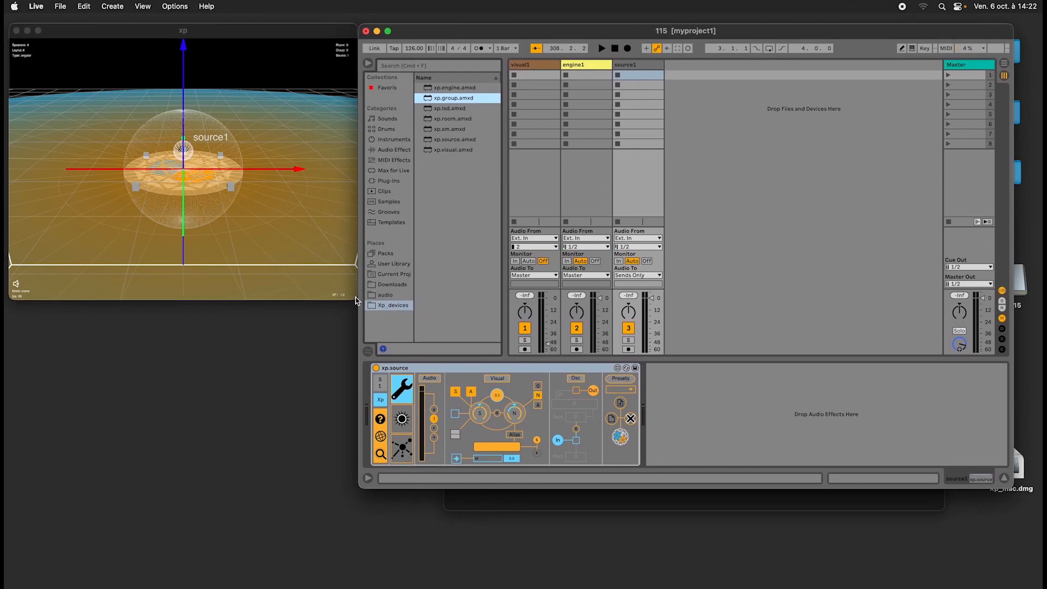
{"action": "left_click_drag", "start_coordinate": [355, 299], "coordinate": [298, 257]}
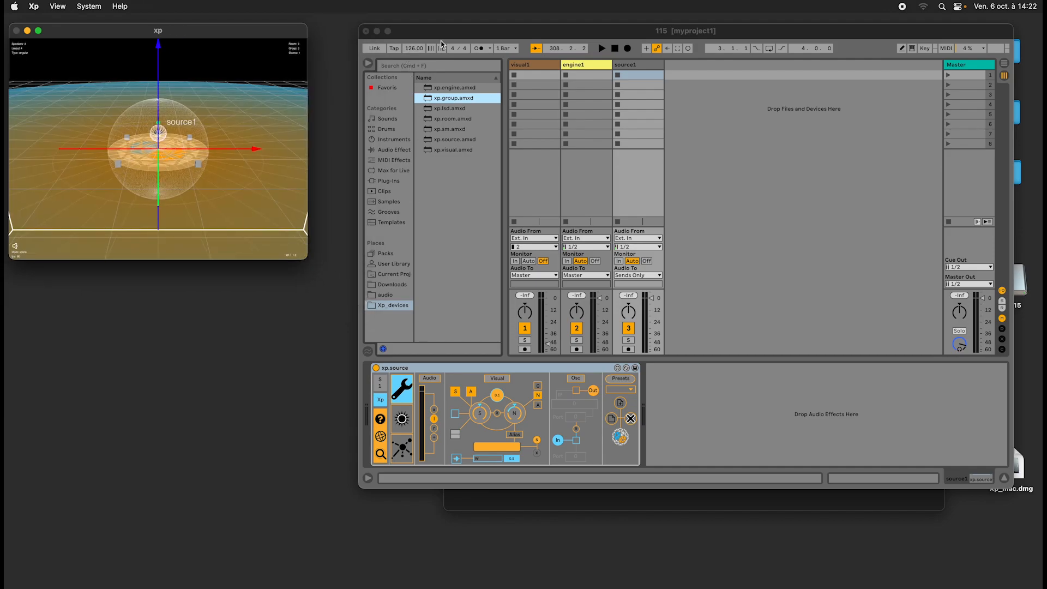
{"action": "left_click_drag", "start_coordinate": [446, 31], "coordinate": [396, 31]}
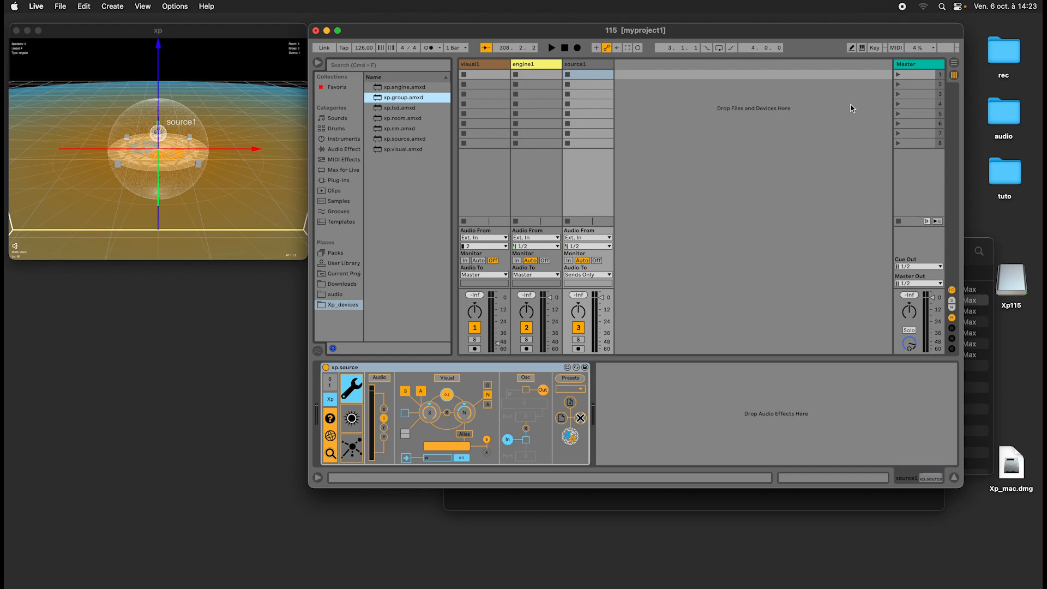
Close the leftover Finder windows, including Xp120, and move the 115 set window closer to the xp view.
{"action": "left_click", "coordinate": [982, 242]}
{"action": "left_click", "coordinate": [506, 252]}
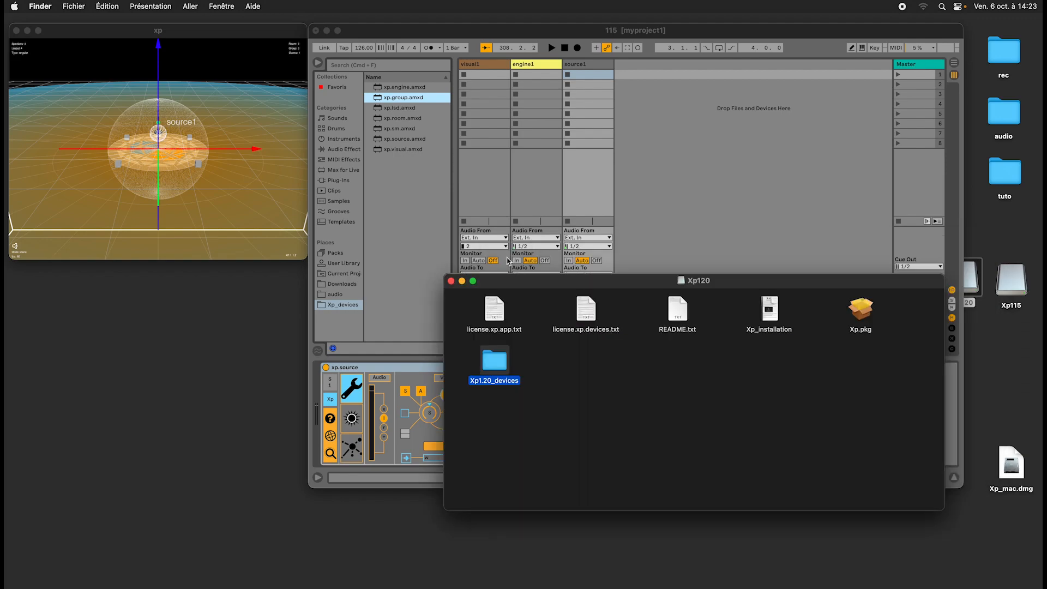
{"action": "left_click", "coordinate": [451, 280]}
{"action": "left_click_drag", "start_coordinate": [592, 35], "coordinate": [546, 41]}
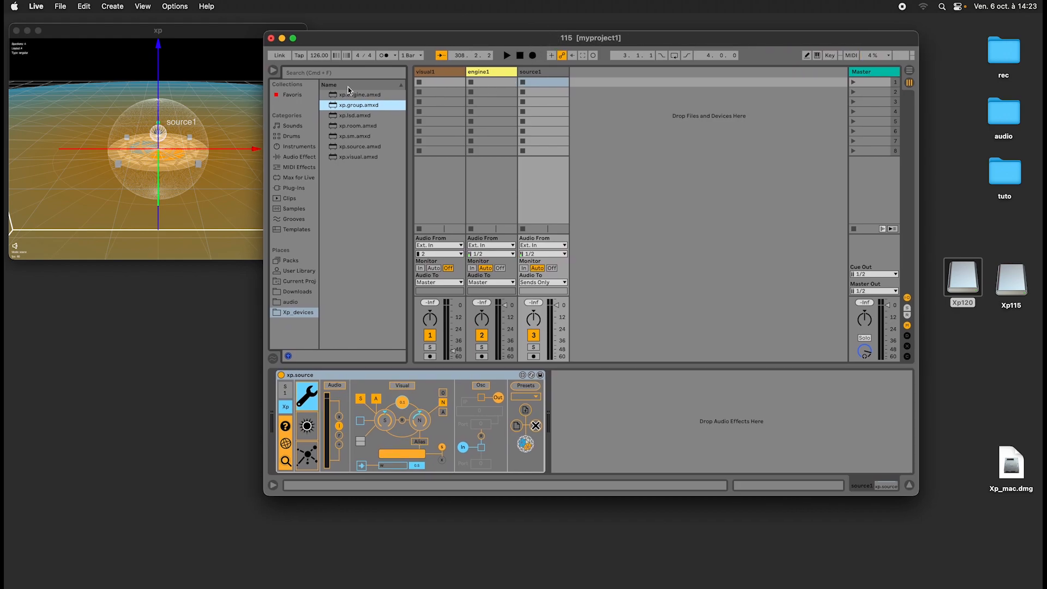
{"action": "left_click_drag", "start_coordinate": [364, 42], "coordinate": [342, 41]}
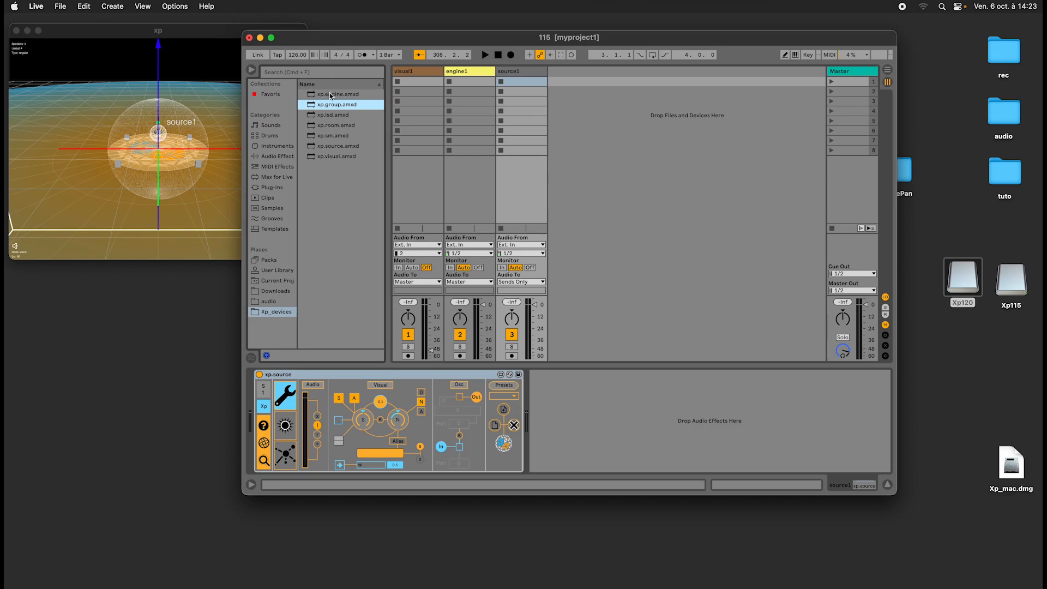
Show xp.source's spatial parameters and change the azimuth of source1.
{"action": "left_click", "coordinate": [285, 425]}
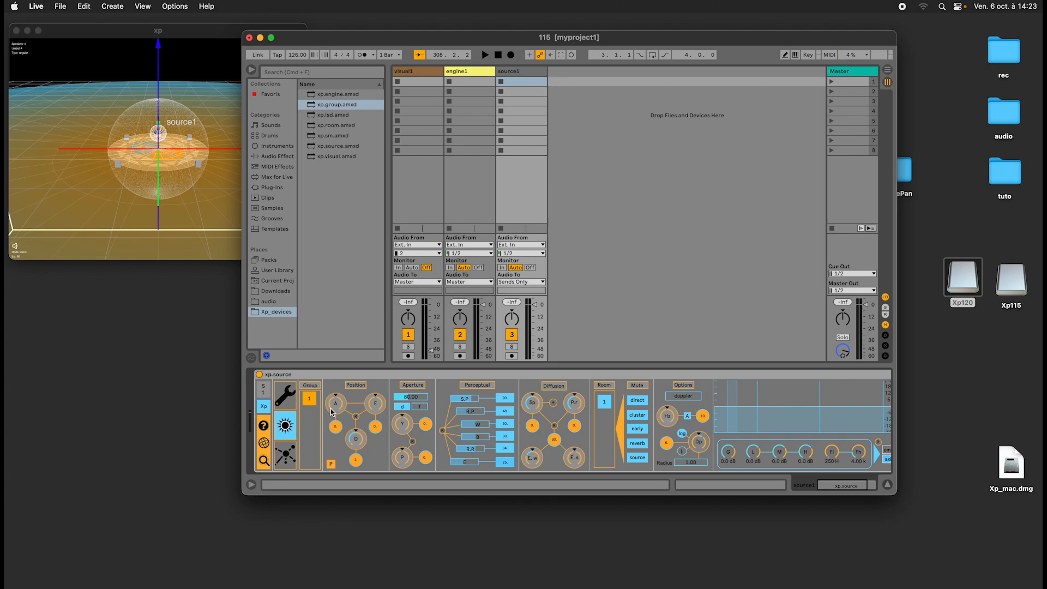
{"action": "mouse_move", "coordinate": [337, 412]}
{"action": "left_mouse_down"}
{"action": "mouse_move", "coordinate": [339, 385]}
{"action": "mouse_move", "coordinate": [330, 415]}
{"action": "left_mouse_up"}
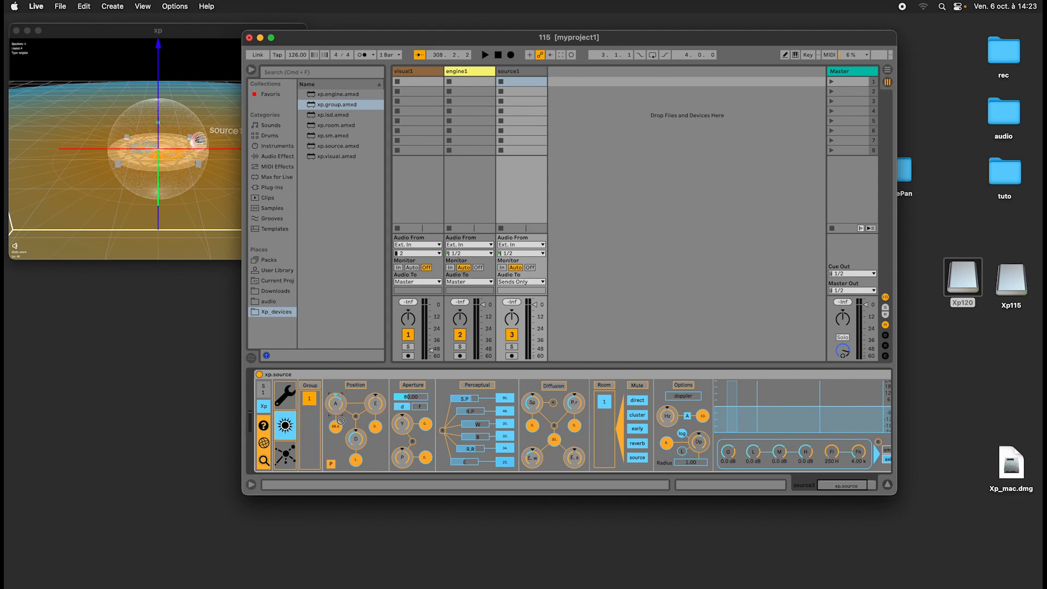
Open the desktop sourcePan folder, narrow the 115 set window so both fit side by side, and select xp.source.pan.amxd.
{"action": "double_click", "coordinate": [906, 173]}
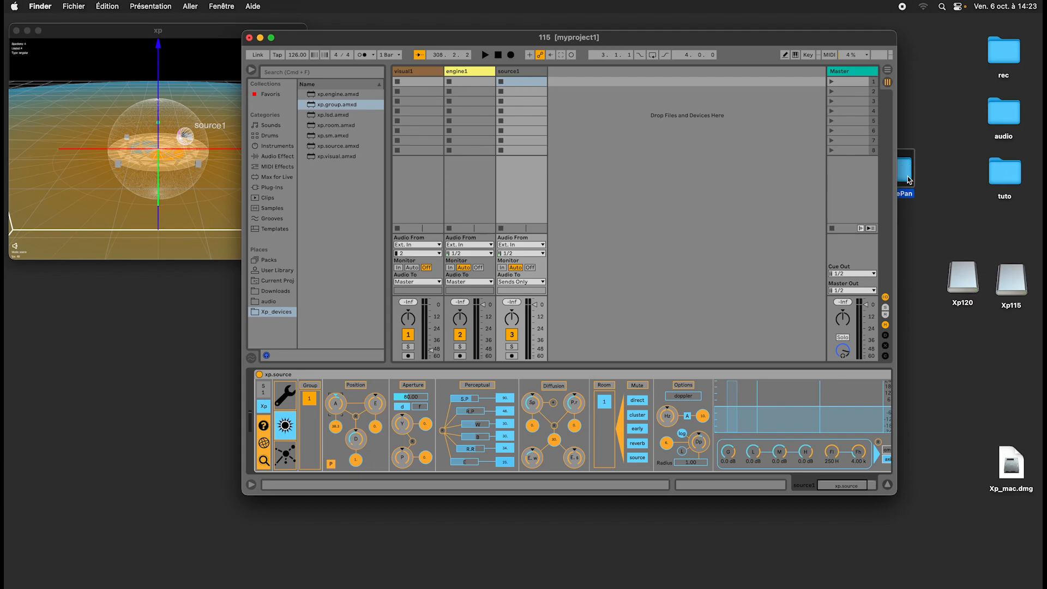
{"action": "left_click_drag", "start_coordinate": [548, 261], "coordinate": [780, 218]}
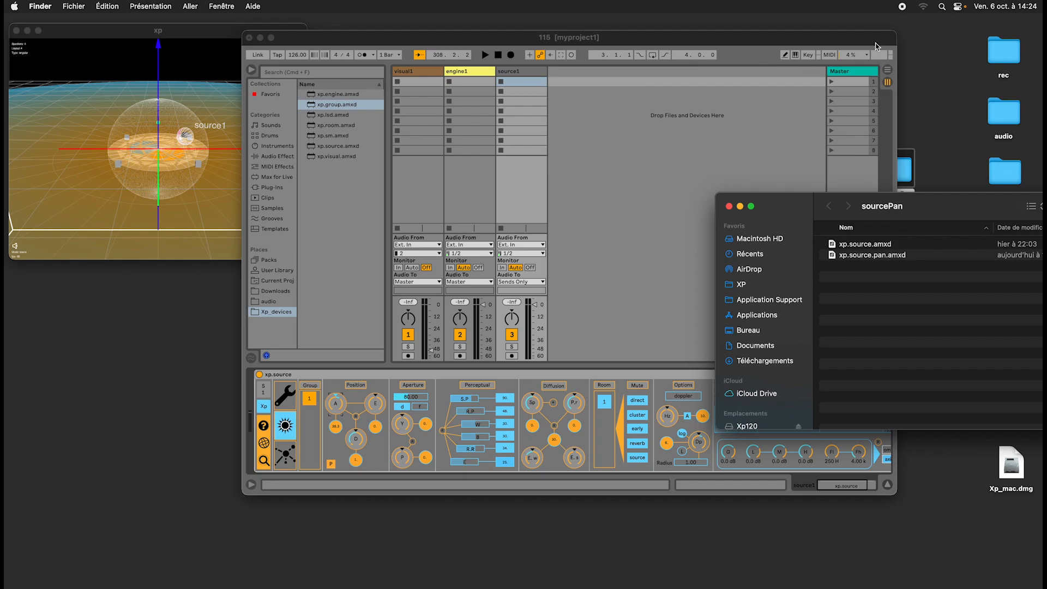
{"action": "left_click_drag", "start_coordinate": [894, 37], "coordinate": [724, 30]}
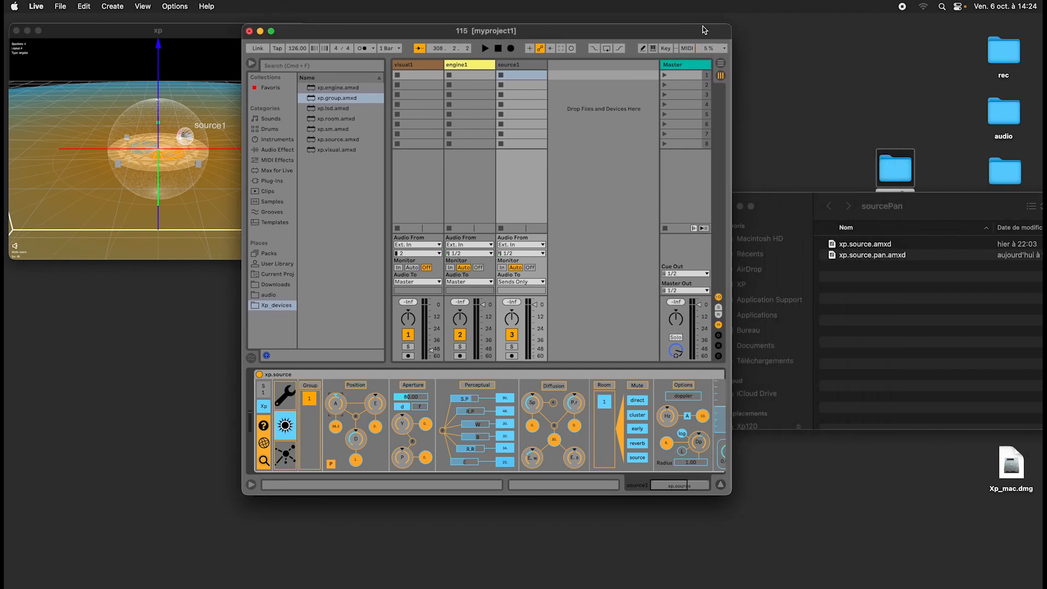
{"action": "left_click_drag", "start_coordinate": [396, 36], "coordinate": [476, 37]}
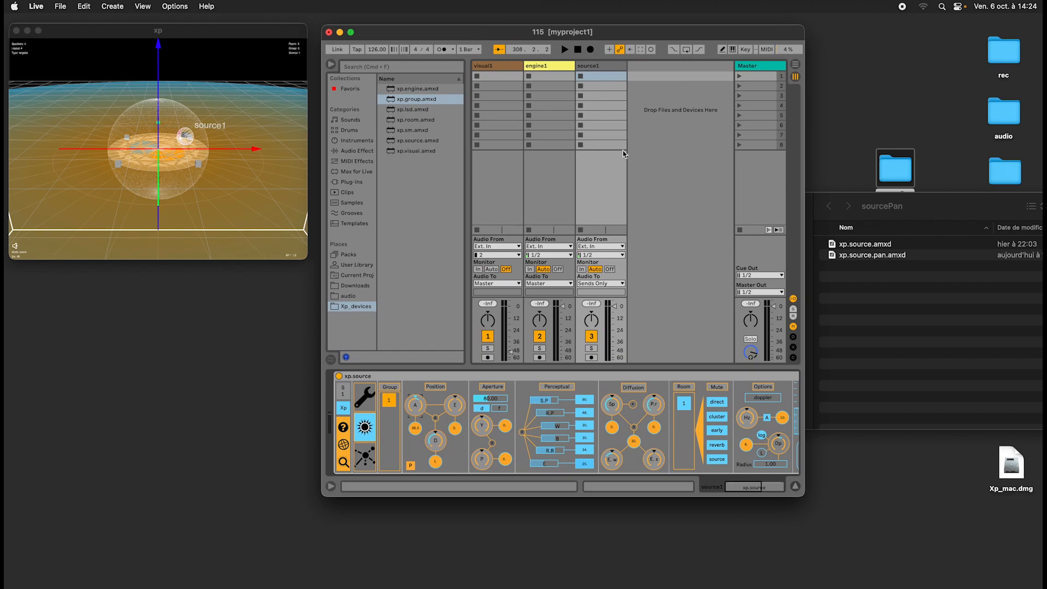
{"action": "left_click", "coordinate": [900, 318]}
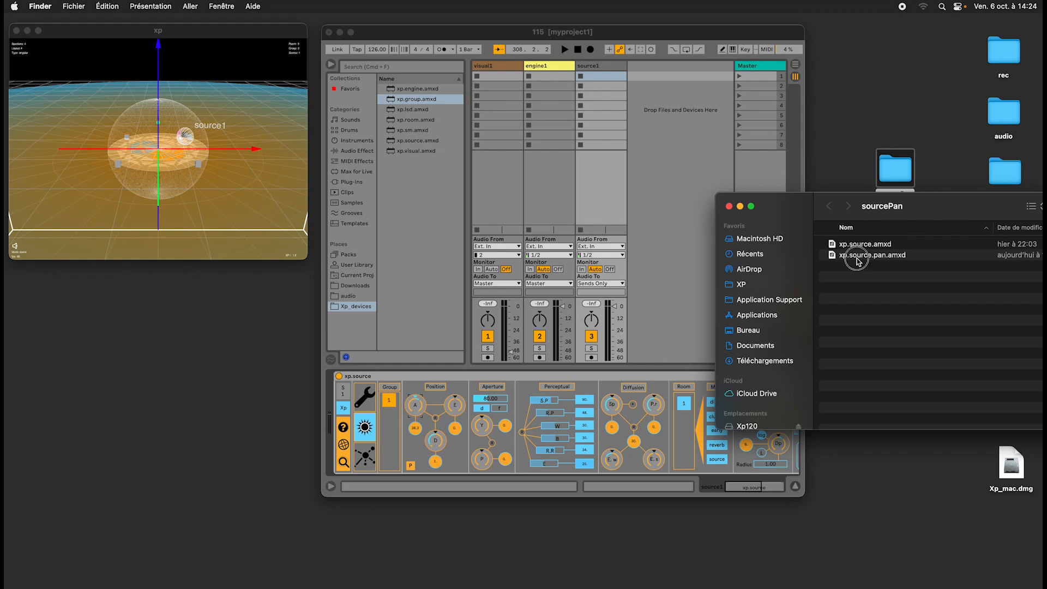
{"action": "left_click", "coordinate": [863, 256]}
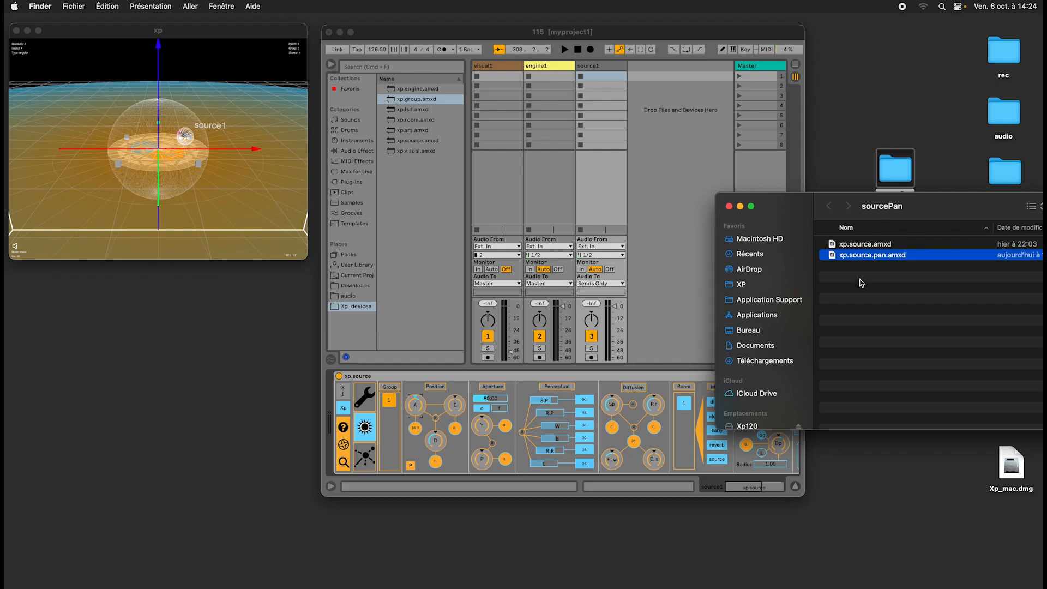
Delete the source1 track and create a fresh one with xp.source.amxd from the Xp_devices folder.
{"action": "left_click", "coordinate": [611, 67]}
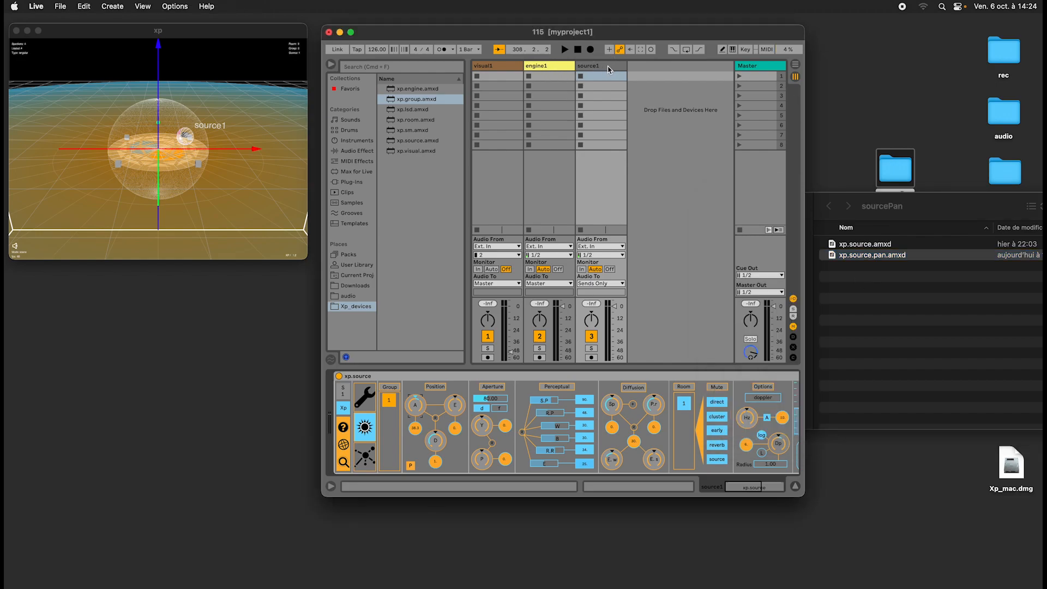
{"action": "key", "text": "Delete"}
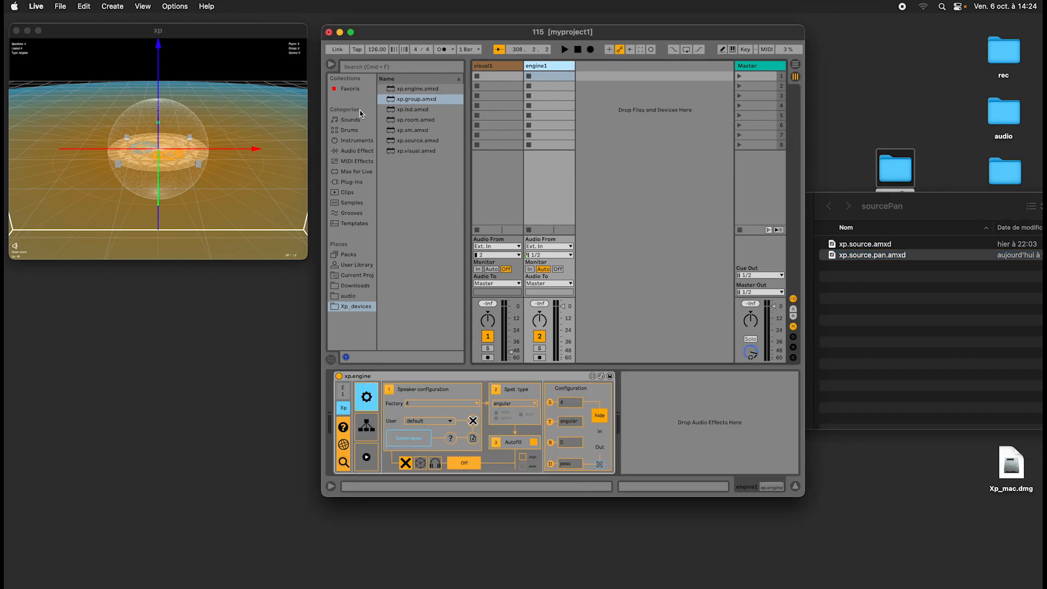
{"action": "left_click_drag", "start_coordinate": [407, 142], "coordinate": [648, 139]}
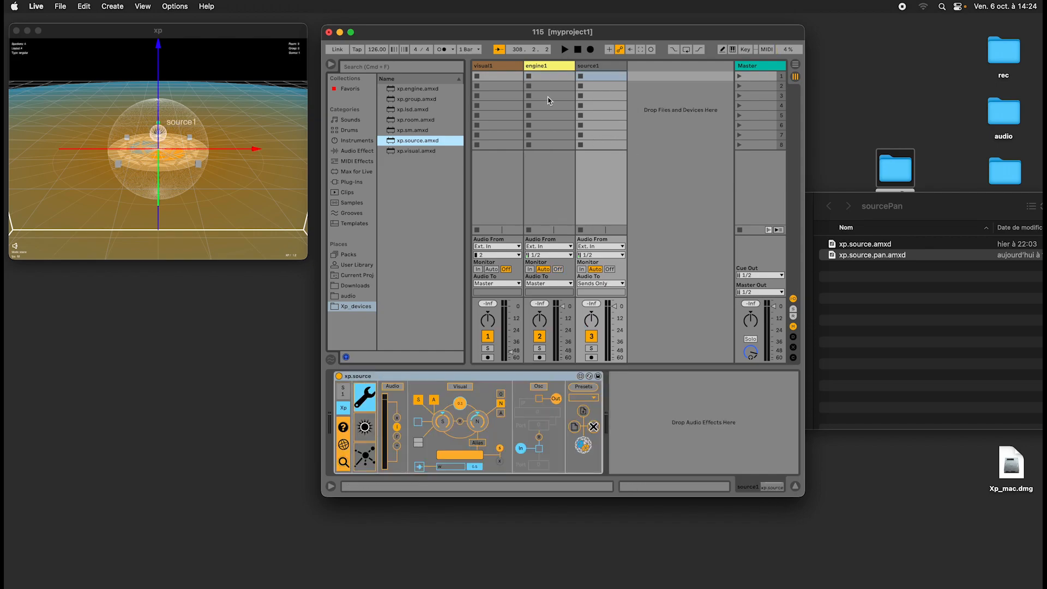
Try the azimuth dial and P option in the new xp.source's Position section, and briefly view its trajectory page.
{"action": "left_click", "coordinate": [364, 427]}
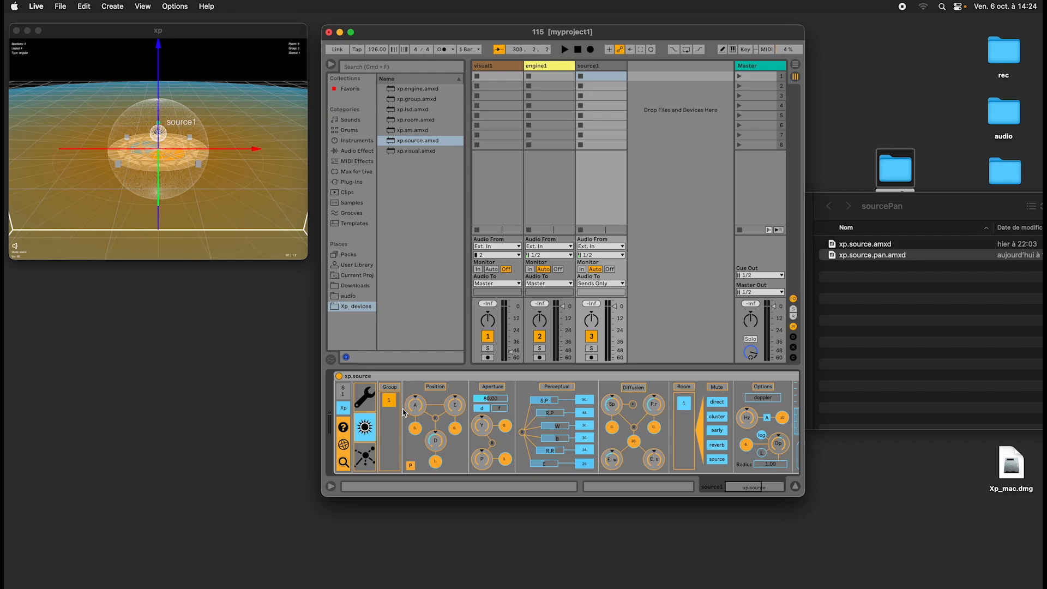
{"action": "left_click_drag", "start_coordinate": [415, 414], "coordinate": [416, 408]}
{"action": "left_click", "coordinate": [410, 465]}
{"action": "left_click", "coordinate": [411, 466]}
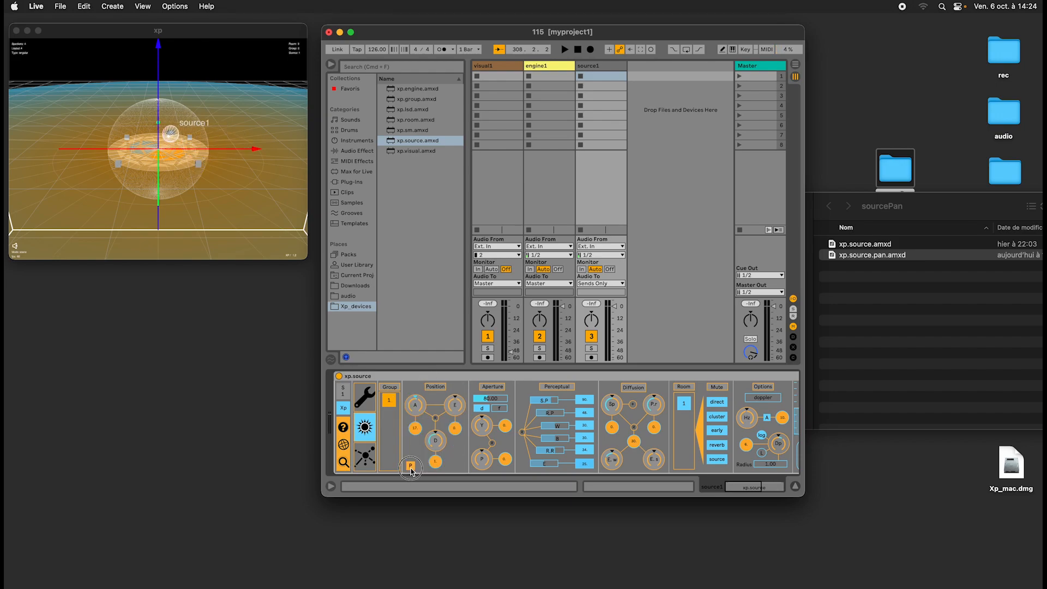
{"action": "double_click", "coordinate": [413, 406]}
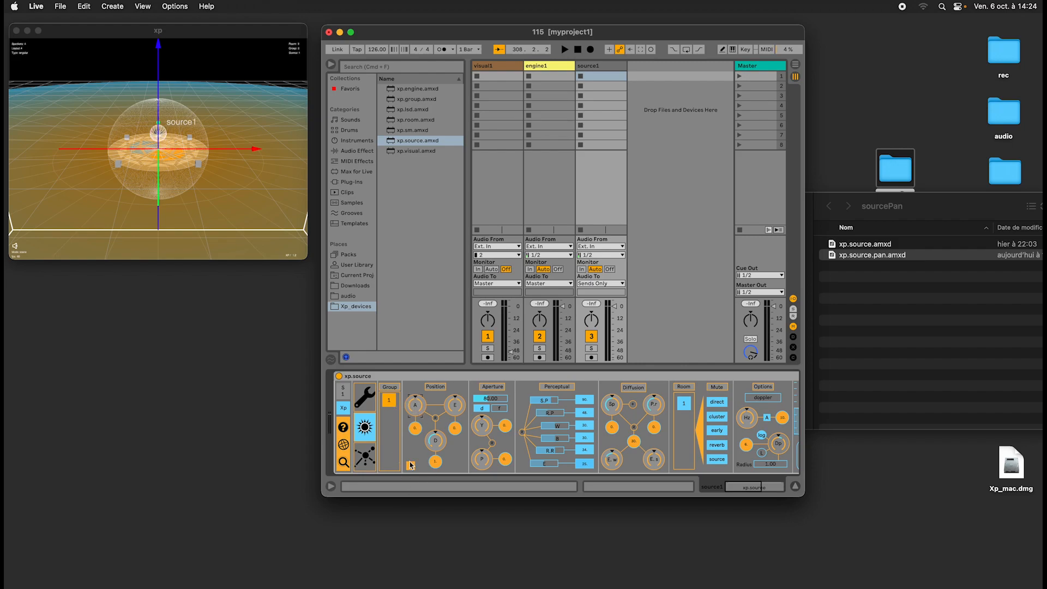
{"action": "left_click_drag", "start_coordinate": [418, 405], "coordinate": [413, 410]}
{"action": "double_click", "coordinate": [412, 410]}
{"action": "left_click", "coordinate": [376, 455]}
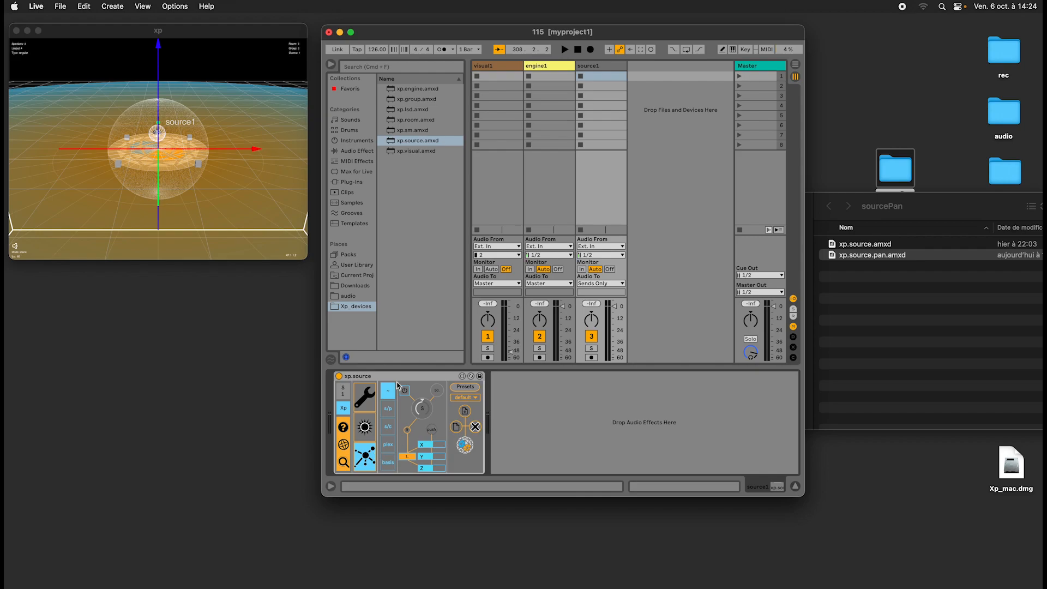
{"action": "left_click", "coordinate": [372, 429]}
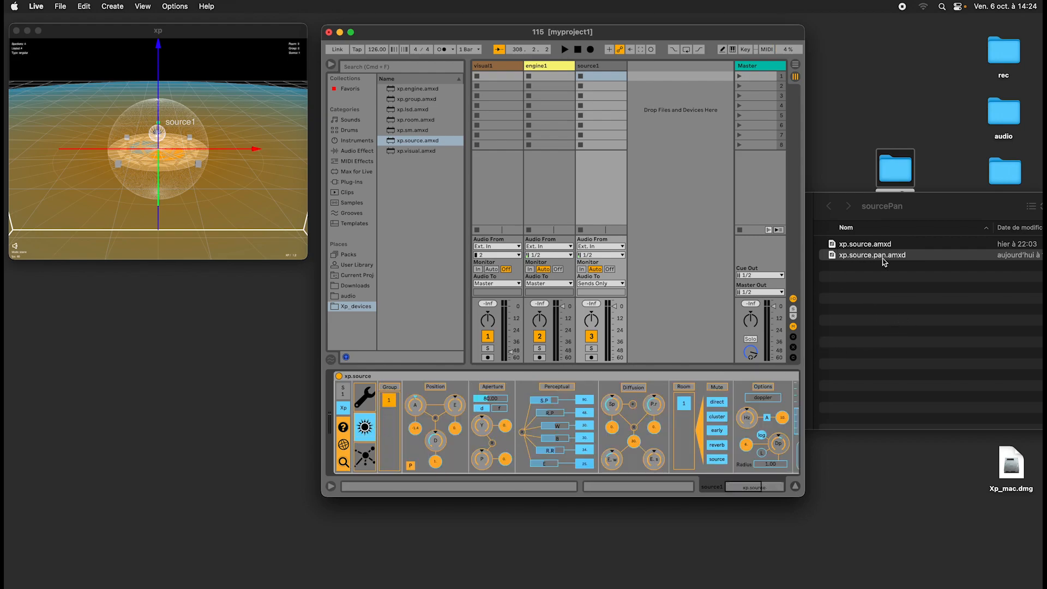
Insert xp.source.pan.amxd before xp.source on the source1 track, and show xp.source's spatial parameters.
{"action": "left_click_drag", "start_coordinate": [873, 260], "coordinate": [331, 403]}
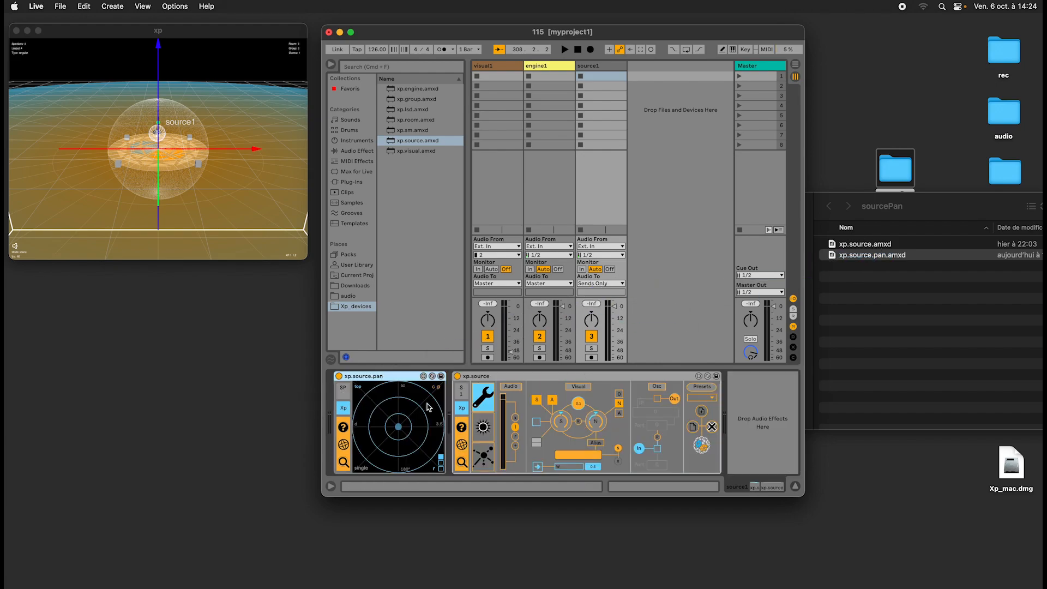
{"action": "left_click", "coordinate": [483, 426]}
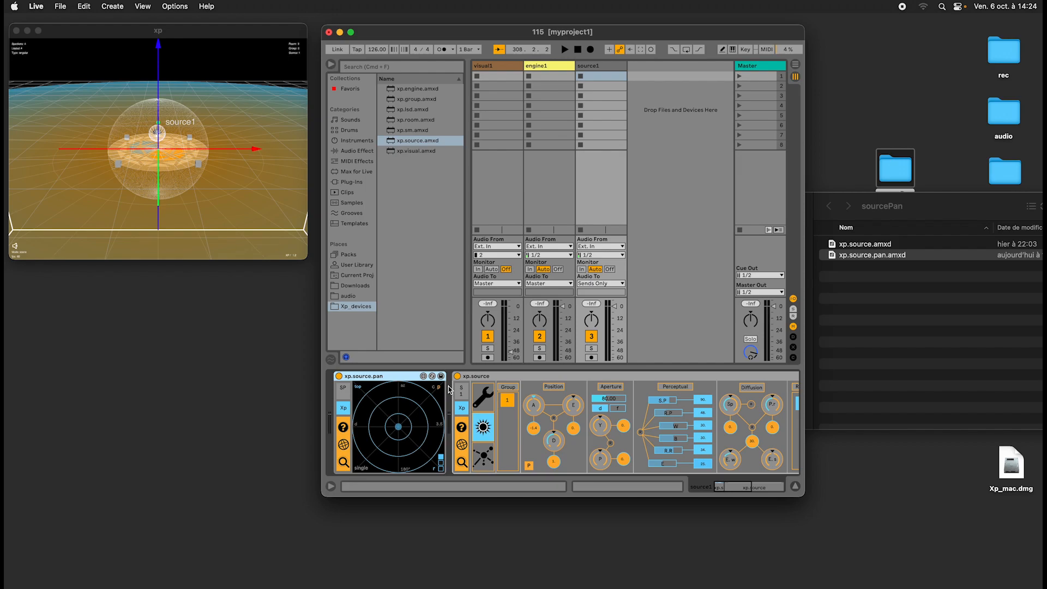
{"action": "left_click", "coordinate": [493, 378]}
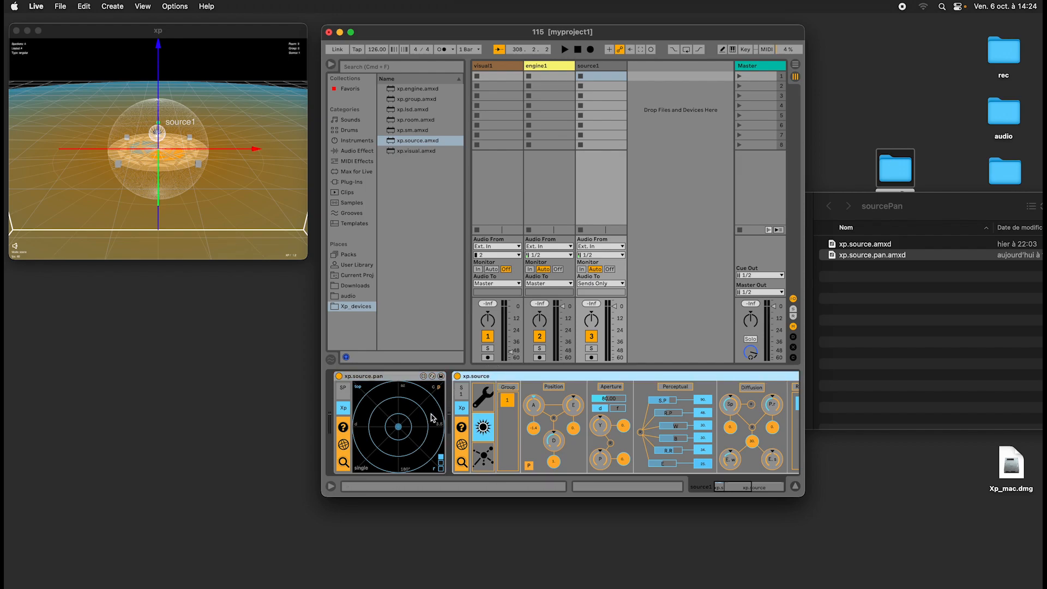
{"action": "left_click", "coordinate": [396, 377]}
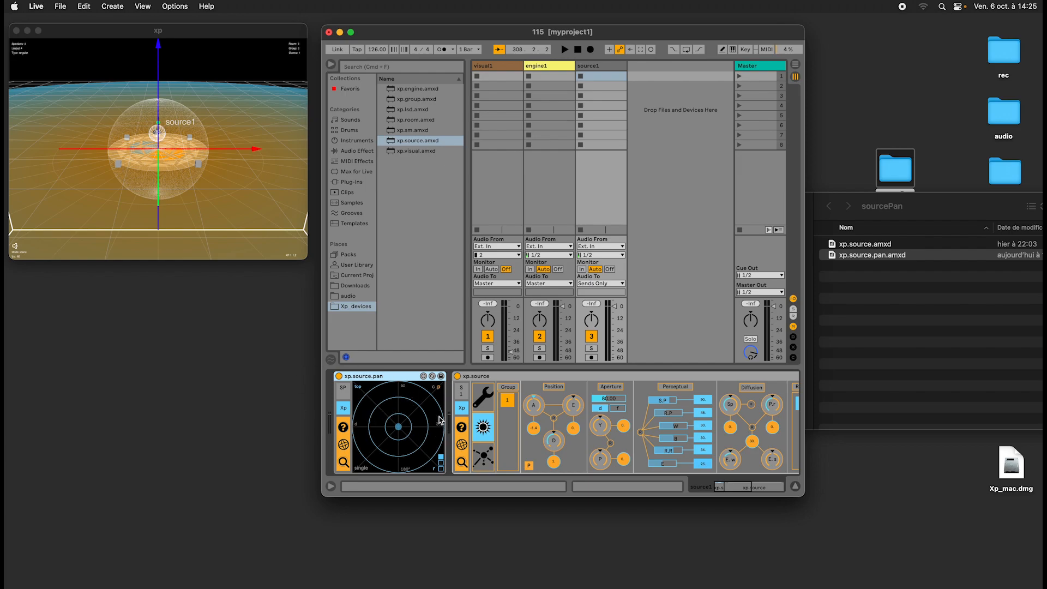
Switch the xp view to Top and try moving source1 forward from the circular display of xp.source.pan.
{"action": "left_click", "coordinate": [169, 166]}
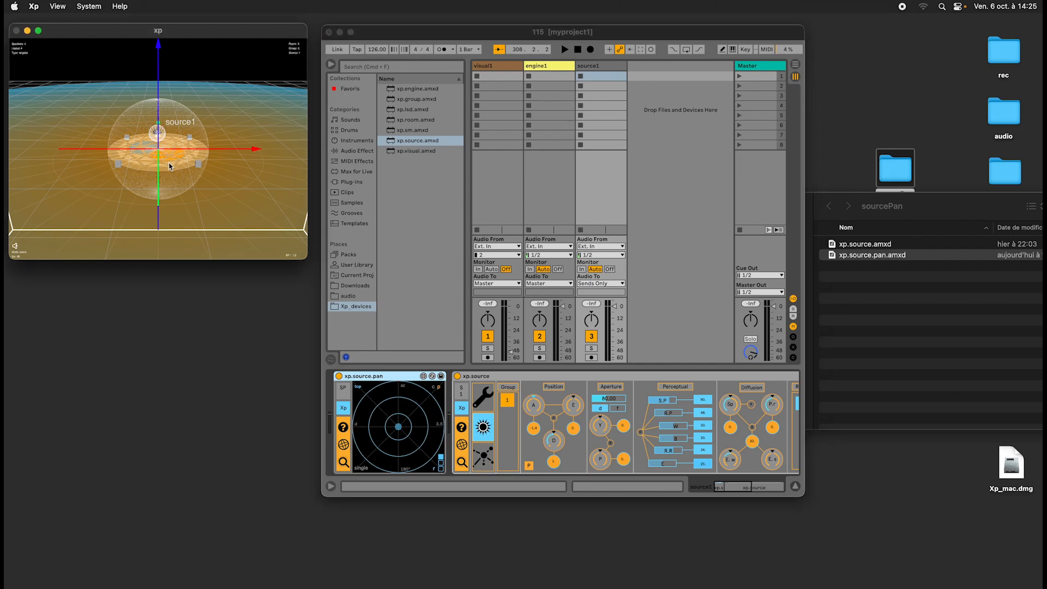
{"action": "left_click", "coordinate": [60, 5]}
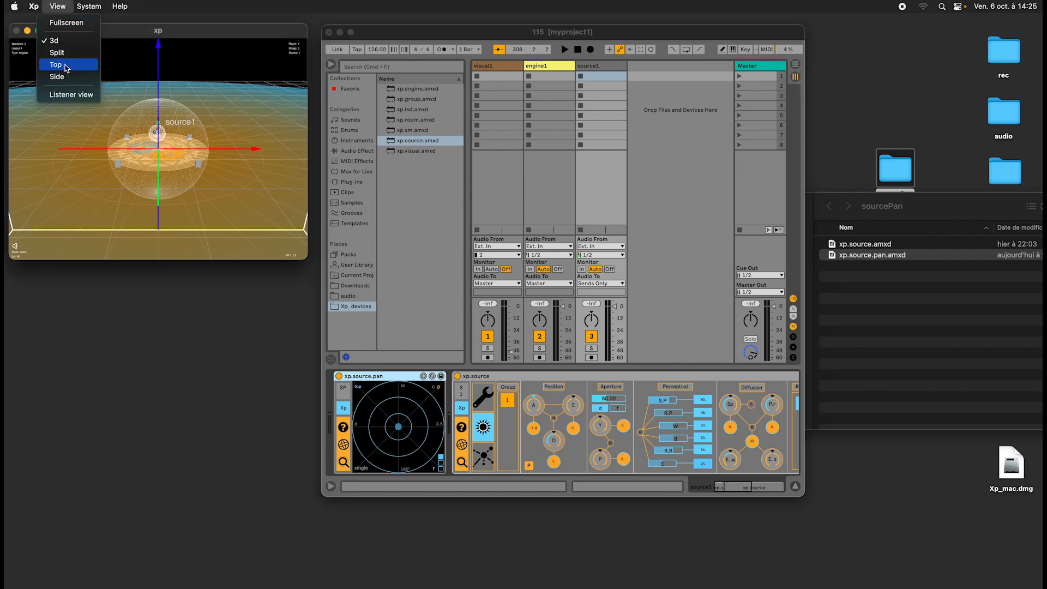
{"action": "left_click", "coordinate": [188, 146]}
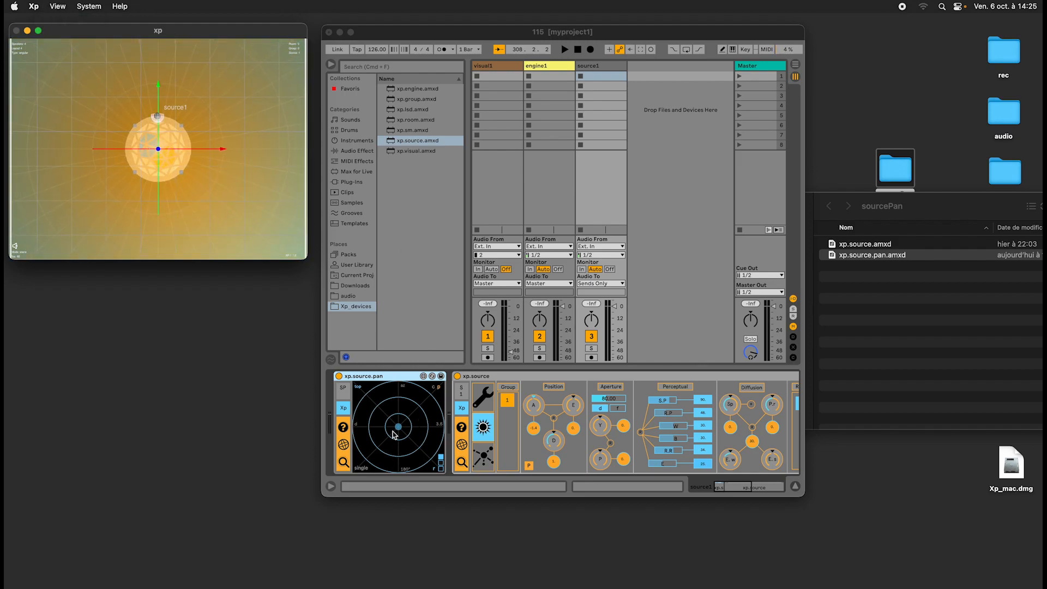
{"action": "left_click_drag", "start_coordinate": [398, 432], "coordinate": [400, 404]}
Delete the source1 track and replace it with a new one using xp.source.amxd from the sourcePan folder.
{"action": "left_click", "coordinate": [603, 66]}
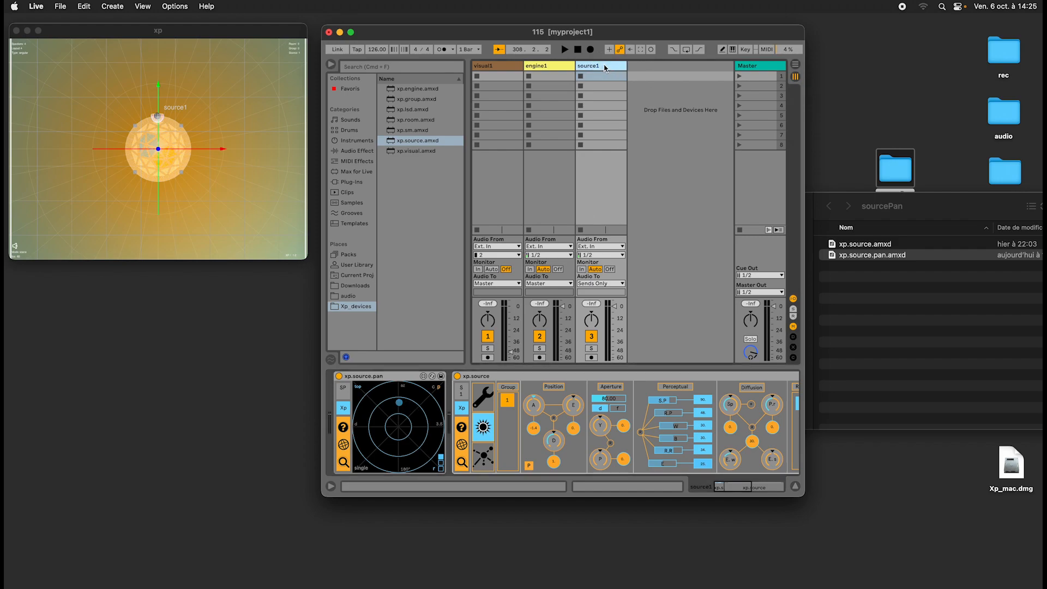
{"action": "key", "text": "Delete"}
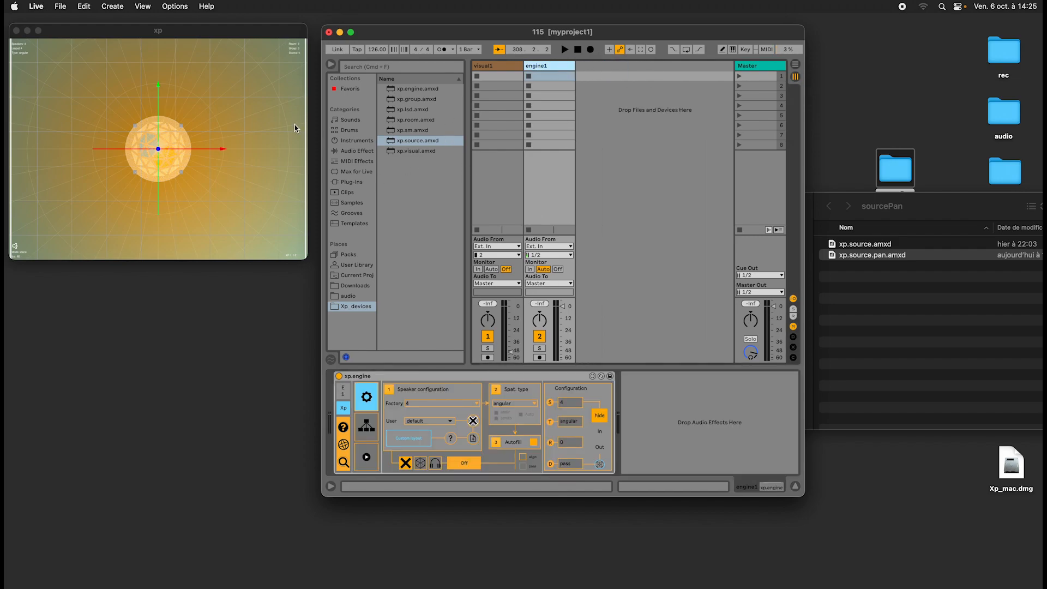
{"action": "left_click", "coordinate": [259, 120]}
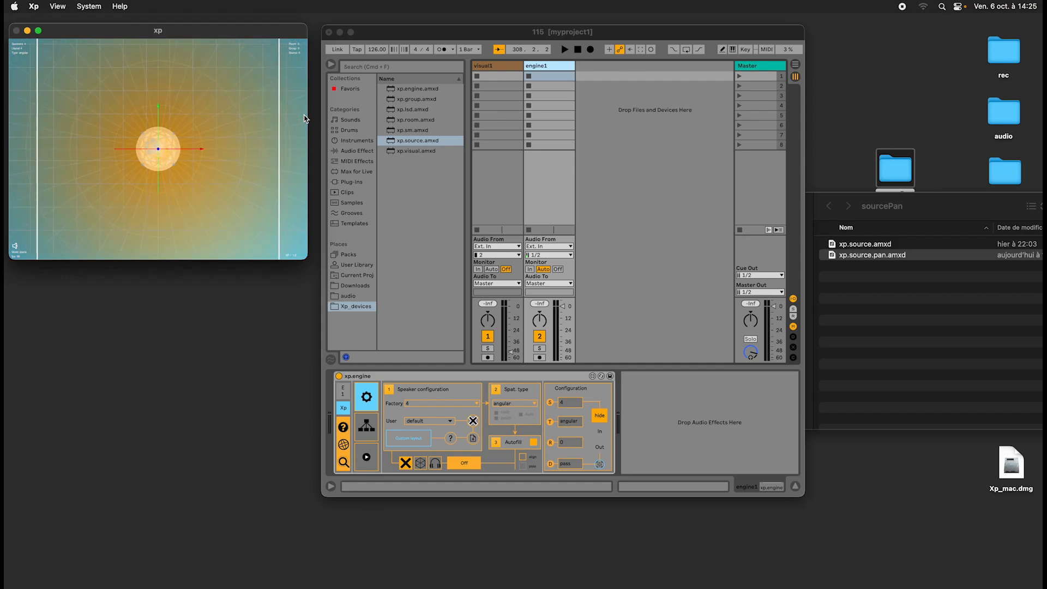
{"action": "left_click", "coordinate": [925, 294]}
{"action": "left_click_drag", "start_coordinate": [859, 245], "coordinate": [620, 156]}
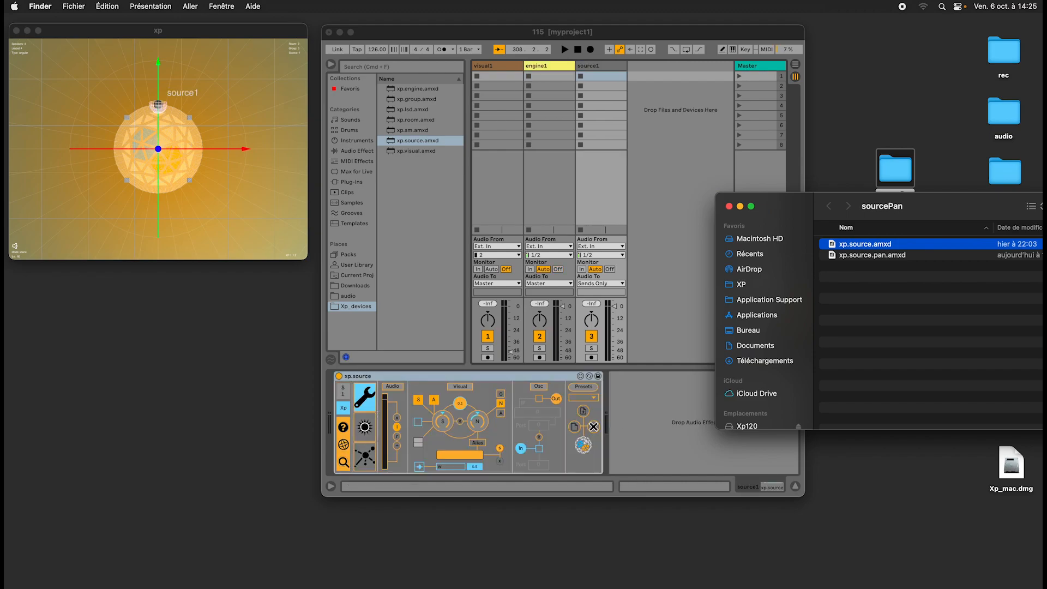
{"action": "left_click", "coordinate": [151, 140]}
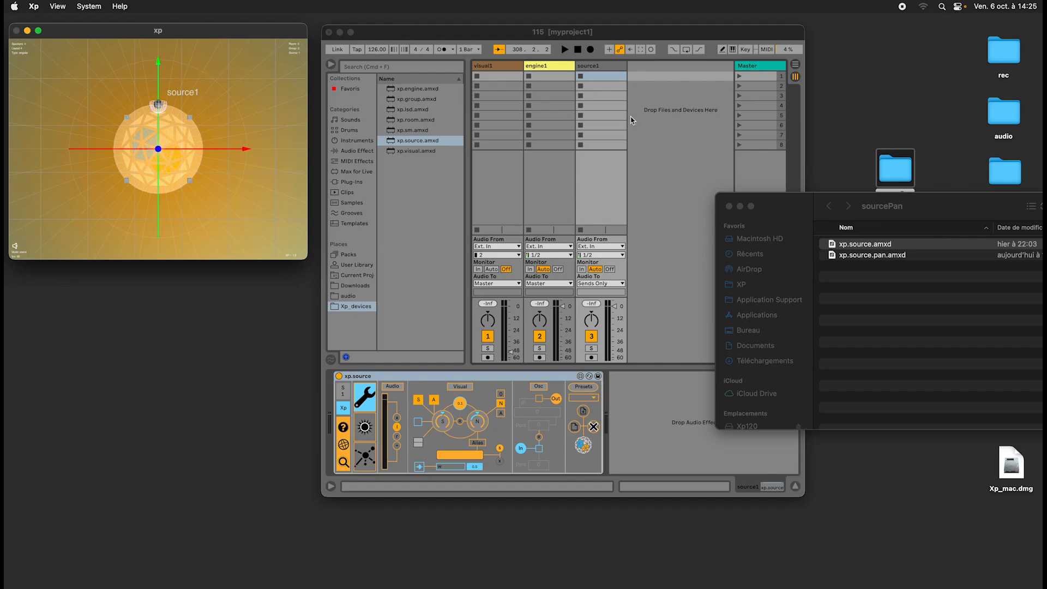
Insert xp.source.pan.amxd from the sourcePan folder before xp.source on the source1 track.
{"action": "left_click", "coordinate": [880, 261]}
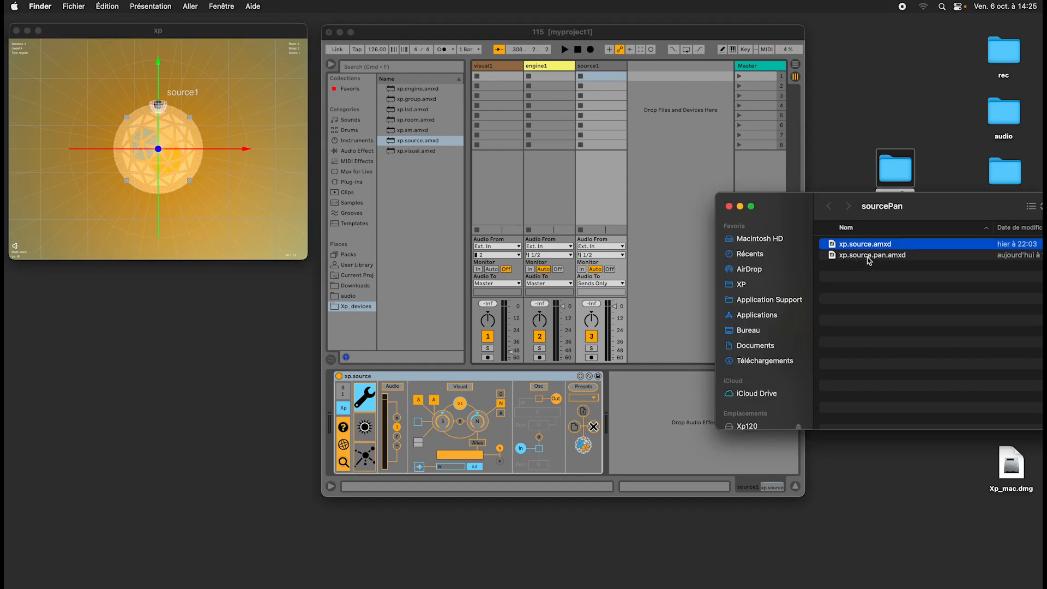
{"action": "left_click", "coordinate": [872, 256]}
{"action": "left_click_drag", "start_coordinate": [892, 257], "coordinate": [338, 404]}
{"action": "left_click", "coordinate": [144, 152]}
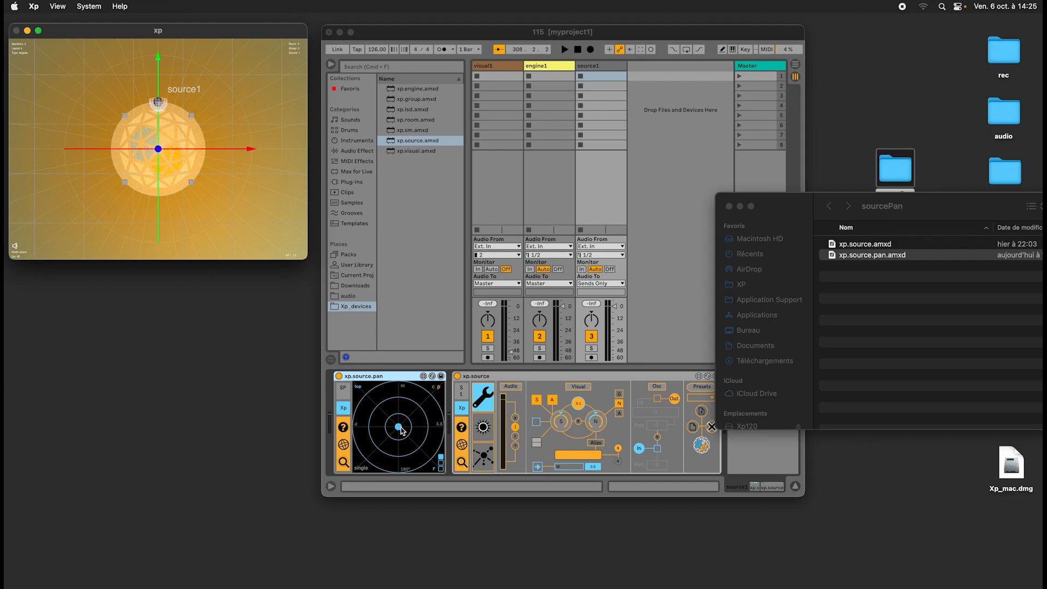
Move source1 to the front left from xp.source.pan's circular display, and show xp.source's spatial parameters.
{"action": "left_click_drag", "start_coordinate": [401, 431], "coordinate": [389, 410]}
{"action": "left_click", "coordinate": [484, 427]}
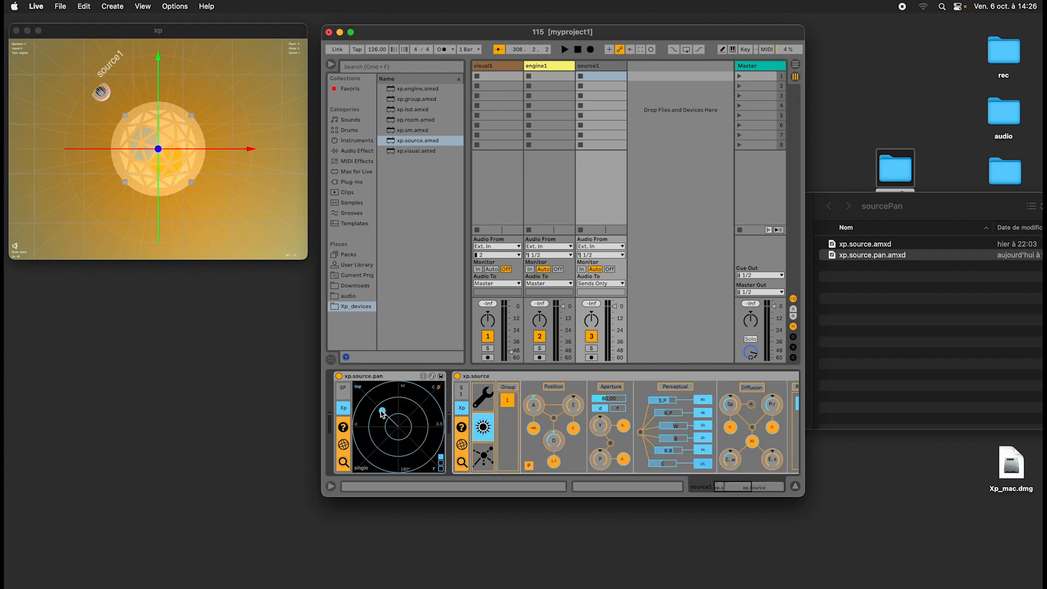
{"action": "mouse_move", "coordinate": [382, 413]}
{"action": "left_mouse_down"}
{"action": "mouse_move", "coordinate": [417, 406]}
{"action": "mouse_move", "coordinate": [409, 436]}
{"action": "mouse_move", "coordinate": [384, 422]}
{"action": "left_mouse_up"}
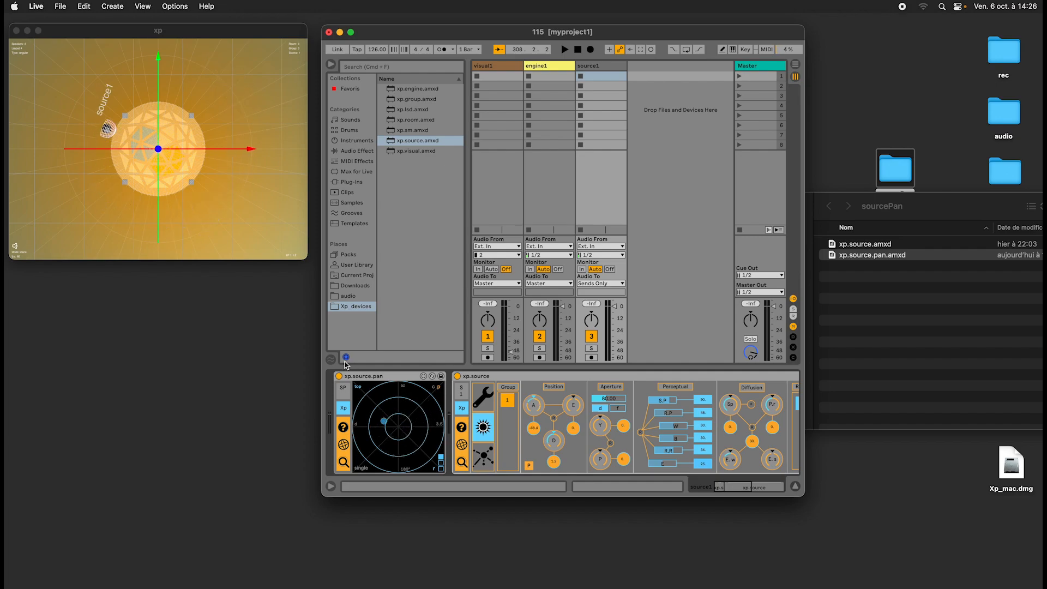
Switch the xp view to 3d and move source1 from the pan display, ending just front left of the centre.
{"action": "left_click", "coordinate": [133, 104]}
{"action": "left_click", "coordinate": [57, 6]}
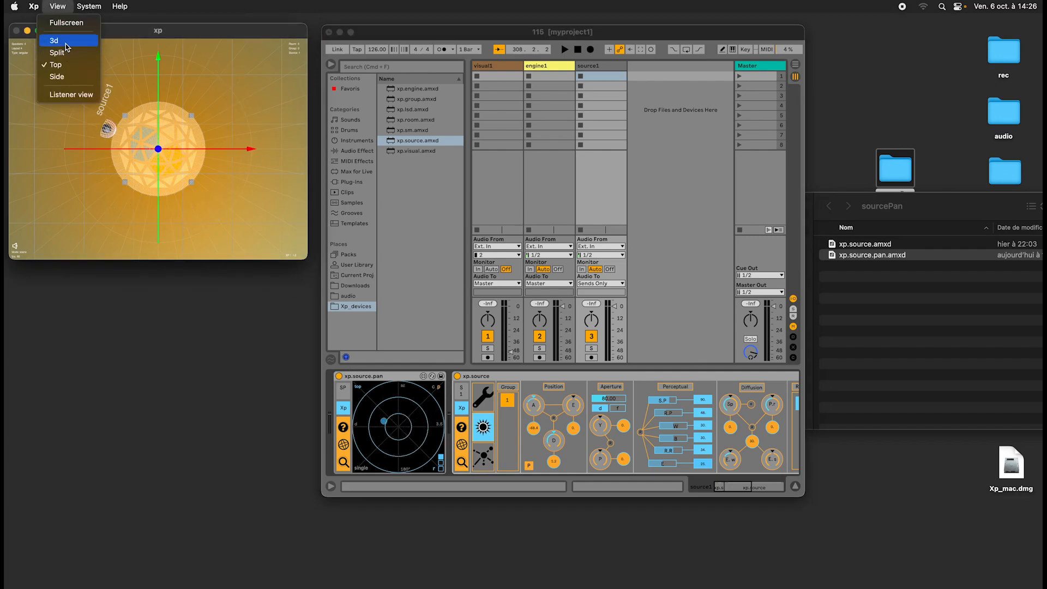
{"action": "left_click", "coordinate": [64, 43]}
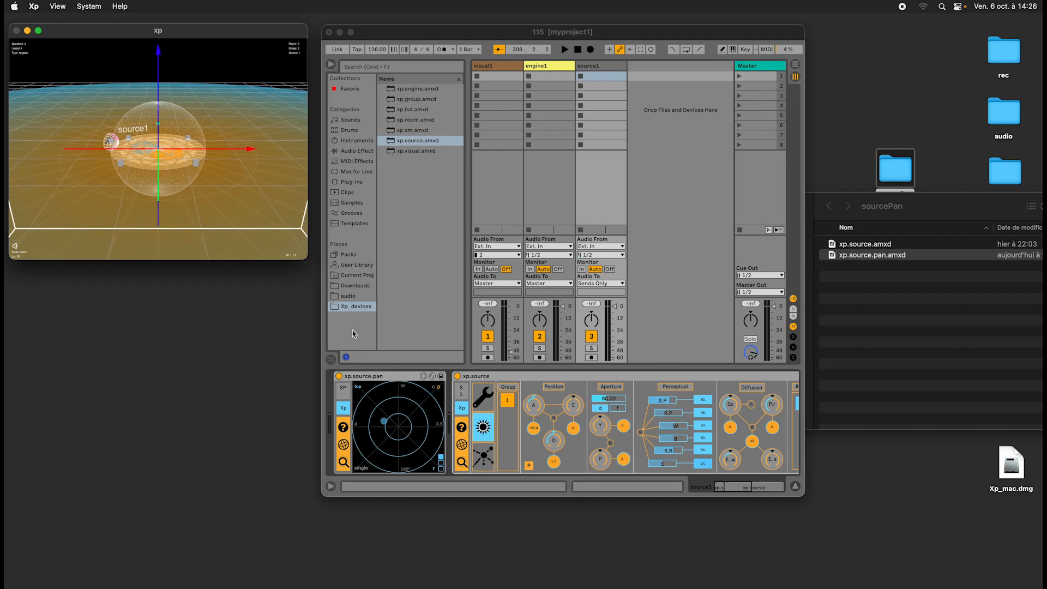
{"action": "mouse_move", "coordinate": [384, 422]}
{"action": "left_mouse_down"}
{"action": "mouse_move", "coordinate": [409, 405]}
{"action": "mouse_move", "coordinate": [386, 435]}
{"action": "mouse_move", "coordinate": [407, 400]}
{"action": "mouse_move", "coordinate": [357, 428]}
{"action": "mouse_move", "coordinate": [417, 424]}
{"action": "mouse_move", "coordinate": [367, 437]}
{"action": "mouse_move", "coordinate": [384, 414]}
{"action": "left_mouse_up"}
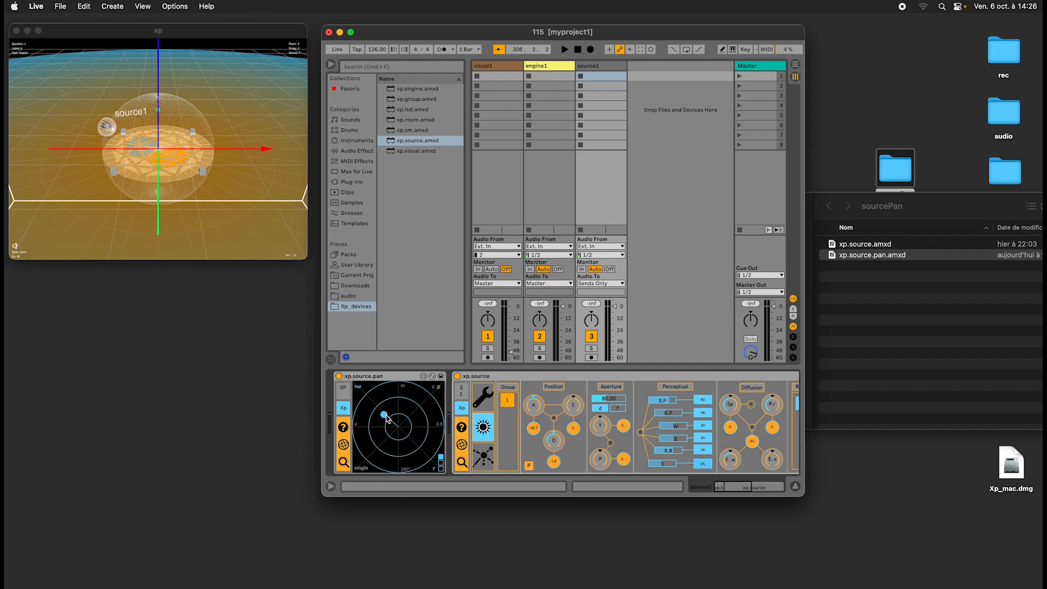
{"action": "mouse_move", "coordinate": [386, 416]}
{"action": "left_mouse_down"}
{"action": "mouse_move", "coordinate": [412, 415]}
{"action": "mouse_move", "coordinate": [392, 421]}
{"action": "left_mouse_up"}
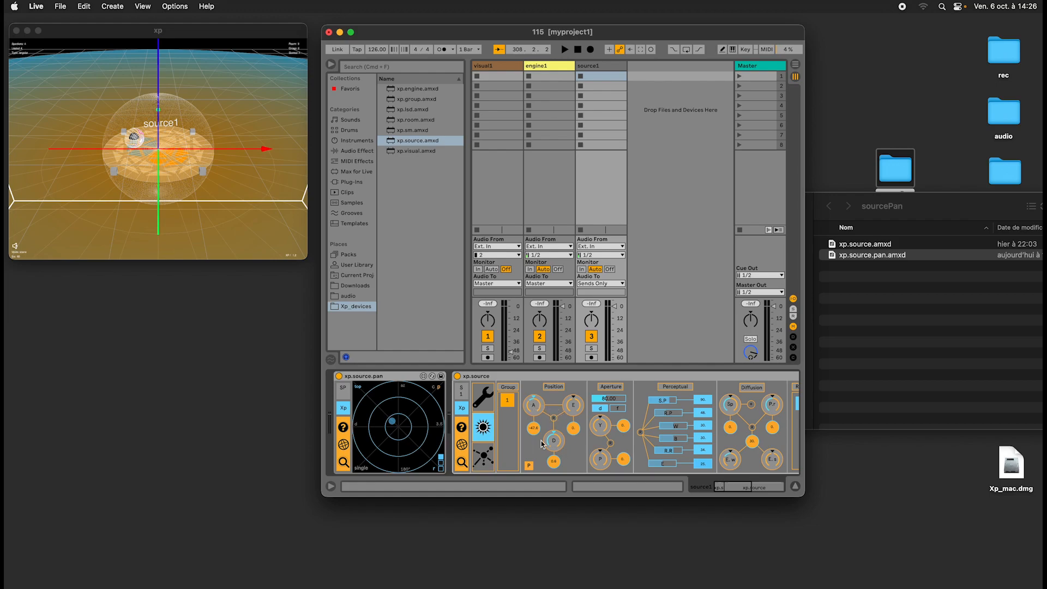
Switch xp.source.pan to Cartesian mode (c) and try moving source1 further left on its grid.
{"action": "left_click", "coordinate": [480, 378]}
{"action": "left_click", "coordinate": [444, 423]}
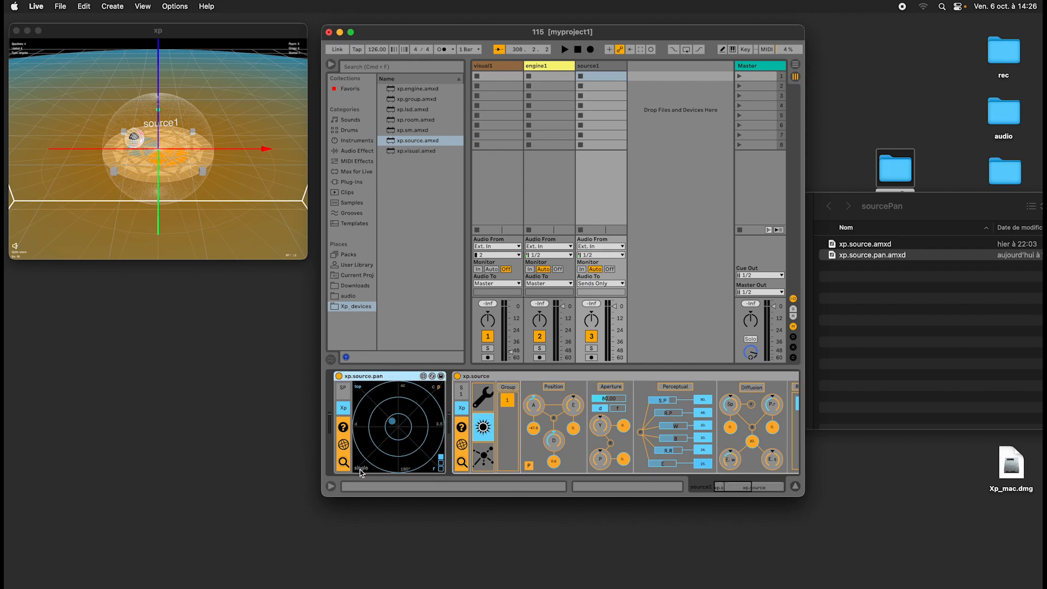
{"action": "left_click", "coordinate": [434, 388]}
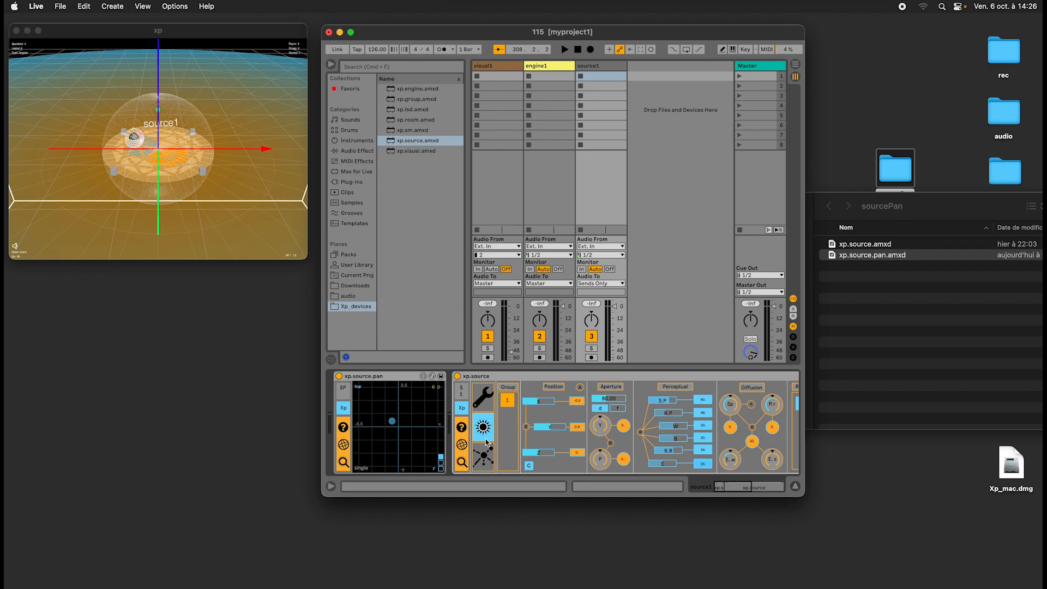
{"action": "left_click_drag", "start_coordinate": [396, 423], "coordinate": [374, 428]}
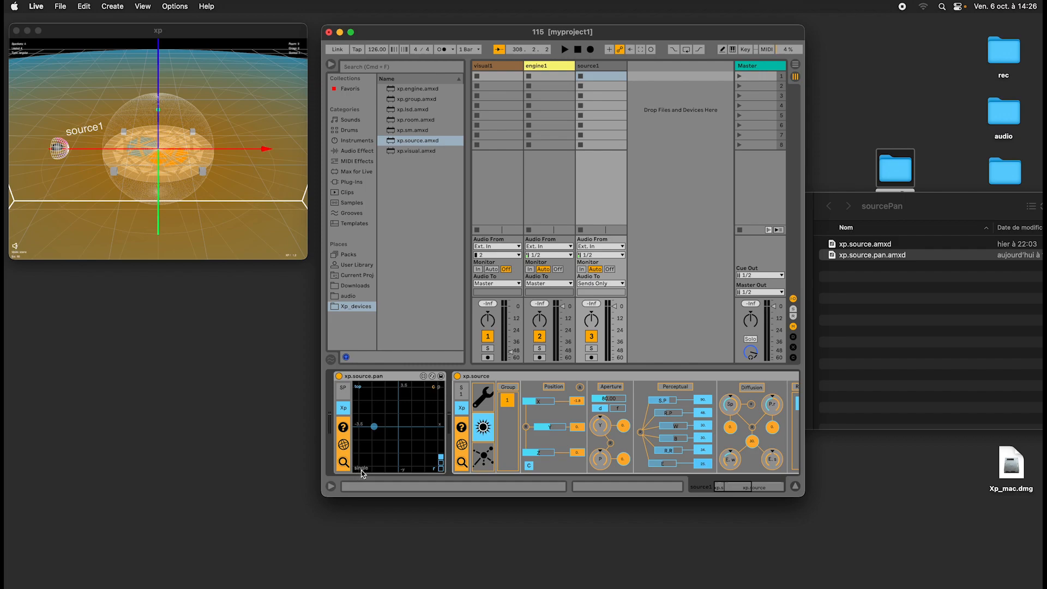
Set xp.source.pan to polar mode with dual displays, and place source1 front left and raised using the top and side displays.
{"action": "left_click", "coordinate": [438, 388]}
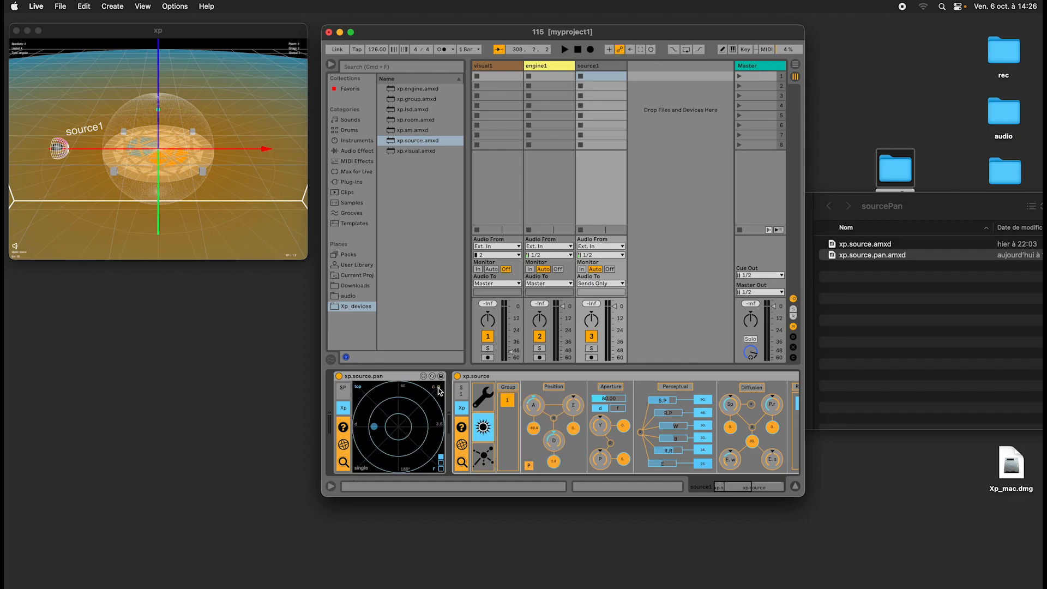
{"action": "left_click", "coordinate": [360, 468]}
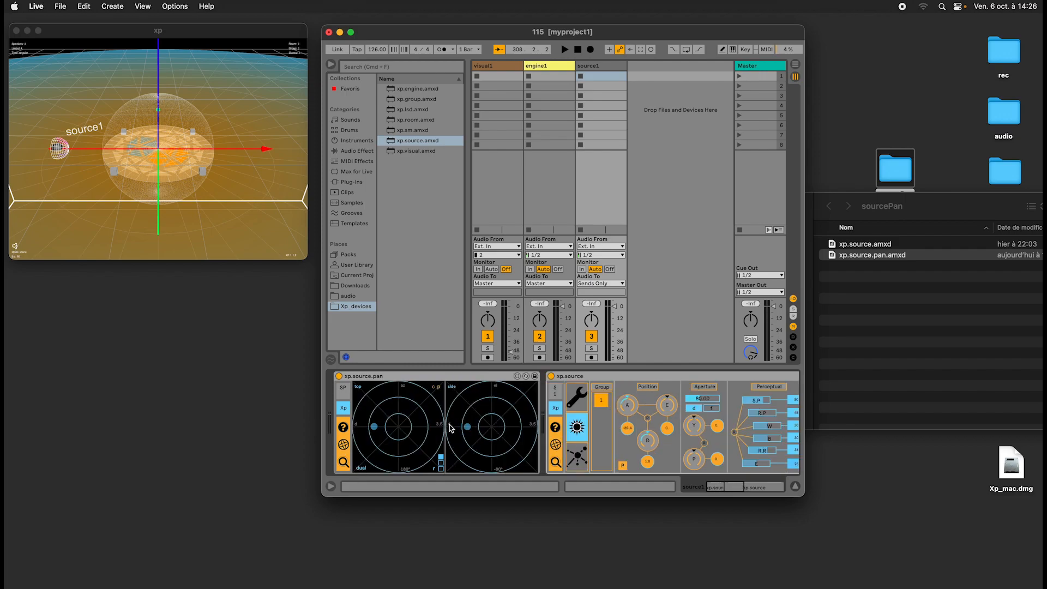
{"action": "left_click_drag", "start_coordinate": [373, 426], "coordinate": [372, 427]}
{"action": "mouse_move", "coordinate": [467, 429]}
{"action": "left_mouse_down"}
{"action": "mouse_move", "coordinate": [493, 402]}
{"action": "mouse_move", "coordinate": [485, 411]}
{"action": "mouse_move", "coordinate": [495, 426]}
{"action": "mouse_move", "coordinate": [518, 420]}
{"action": "mouse_move", "coordinate": [480, 407]}
{"action": "mouse_move", "coordinate": [467, 419]}
{"action": "left_mouse_up"}
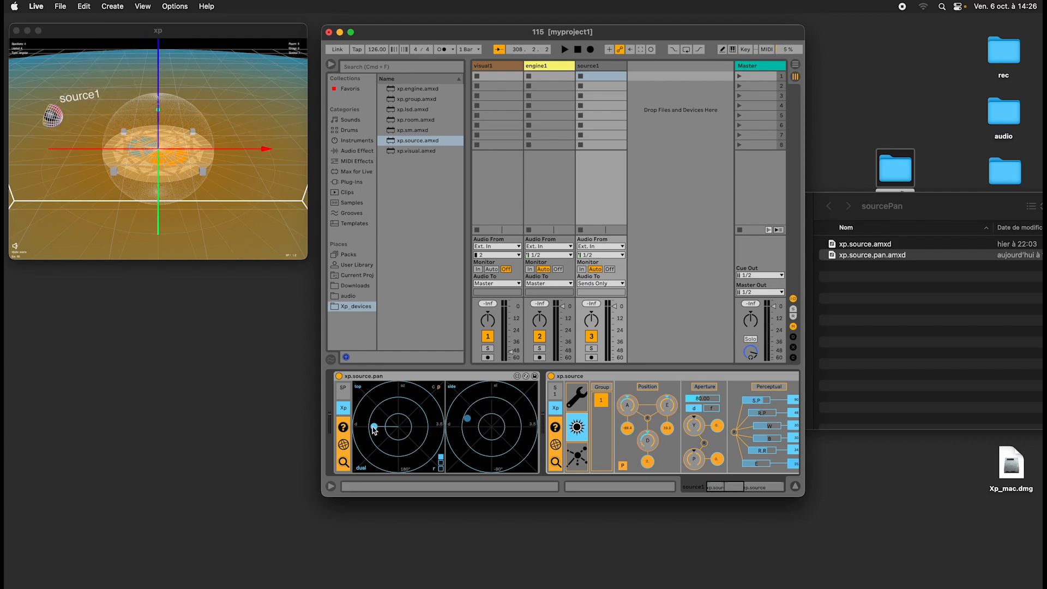
{"action": "mouse_move", "coordinate": [374, 426]}
{"action": "left_mouse_down"}
{"action": "mouse_move", "coordinate": [421, 409]}
{"action": "mouse_move", "coordinate": [381, 439]}
{"action": "mouse_move", "coordinate": [377, 417]}
{"action": "left_mouse_up"}
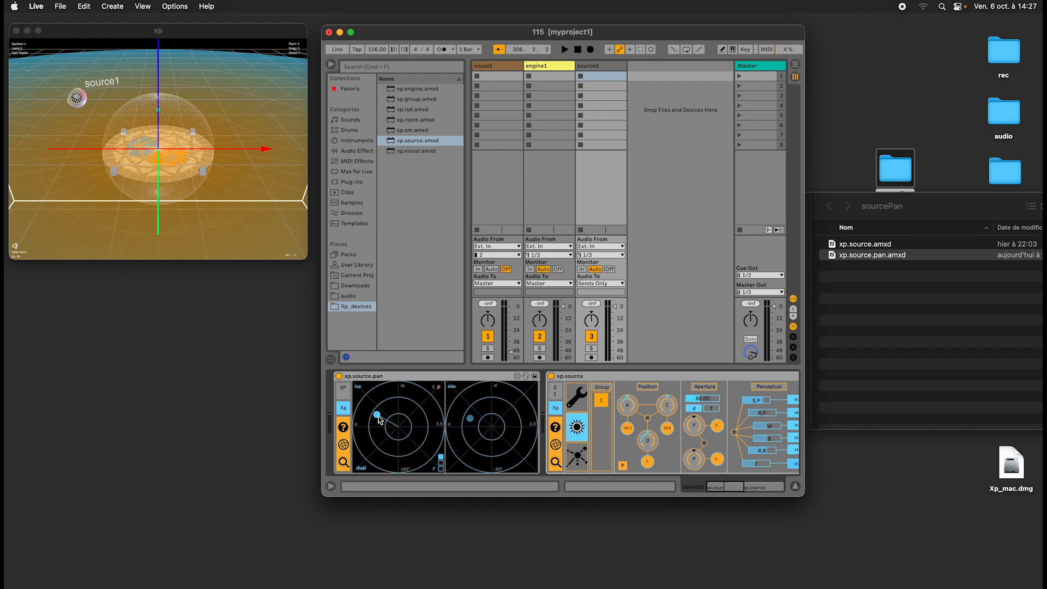
Orbit the xp view, and move source1 further back in the top display and higher in the side display.
{"action": "left_click", "coordinate": [177, 106]}
{"action": "left_click_drag", "start_coordinate": [172, 108], "coordinate": [180, 117]}
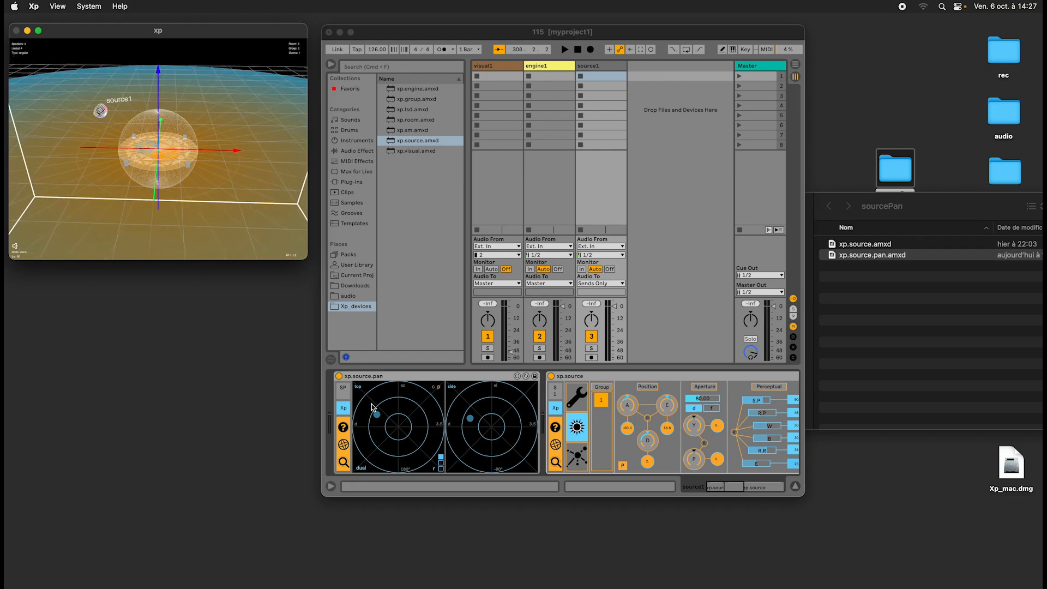
{"action": "left_click", "coordinate": [380, 418]}
{"action": "mouse_move", "coordinate": [380, 419]}
{"action": "left_mouse_down"}
{"action": "mouse_move", "coordinate": [411, 417]}
{"action": "mouse_move", "coordinate": [382, 450]}
{"action": "mouse_move", "coordinate": [369, 418]}
{"action": "mouse_move", "coordinate": [412, 413]}
{"action": "mouse_move", "coordinate": [421, 445]}
{"action": "mouse_move", "coordinate": [373, 421]}
{"action": "left_mouse_up"}
{"action": "mouse_move", "coordinate": [474, 421]}
{"action": "left_mouse_down"}
{"action": "mouse_move", "coordinate": [520, 421]}
{"action": "mouse_move", "coordinate": [458, 419]}
{"action": "mouse_move", "coordinate": [444, 439]}
{"action": "mouse_move", "coordinate": [501, 407]}
{"action": "mouse_move", "coordinate": [475, 419]}
{"action": "mouse_move", "coordinate": [471, 407]}
{"action": "left_mouse_up"}
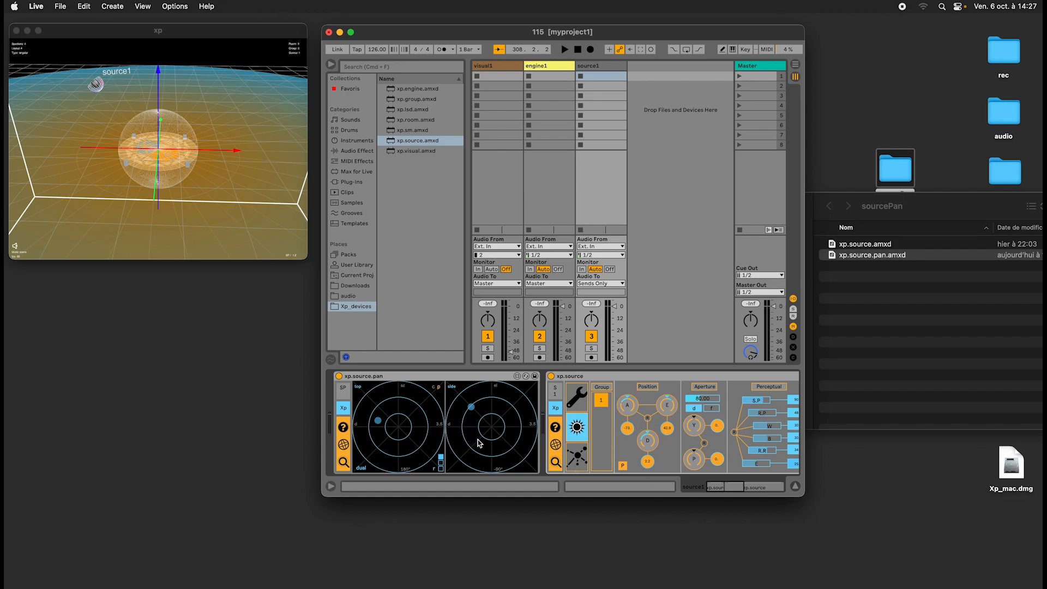
Try xp.source.pan's larger range settings and move source1 to the rear right in the top display.
{"action": "left_click", "coordinate": [433, 390]}
{"action": "left_click", "coordinate": [439, 391]}
{"action": "left_click", "coordinate": [201, 150]}
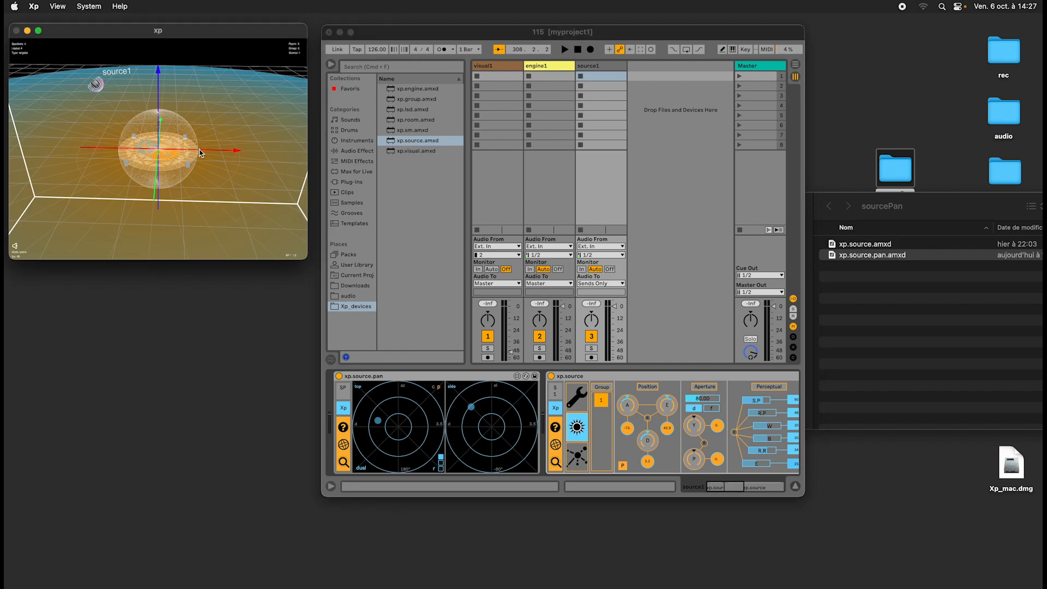
{"action": "scroll", "coordinate": [201, 150], "scroll_direction": "down", "scroll_amount": 10}
{"action": "scroll", "coordinate": [227, 113], "scroll_direction": "down", "scroll_amount": 5}
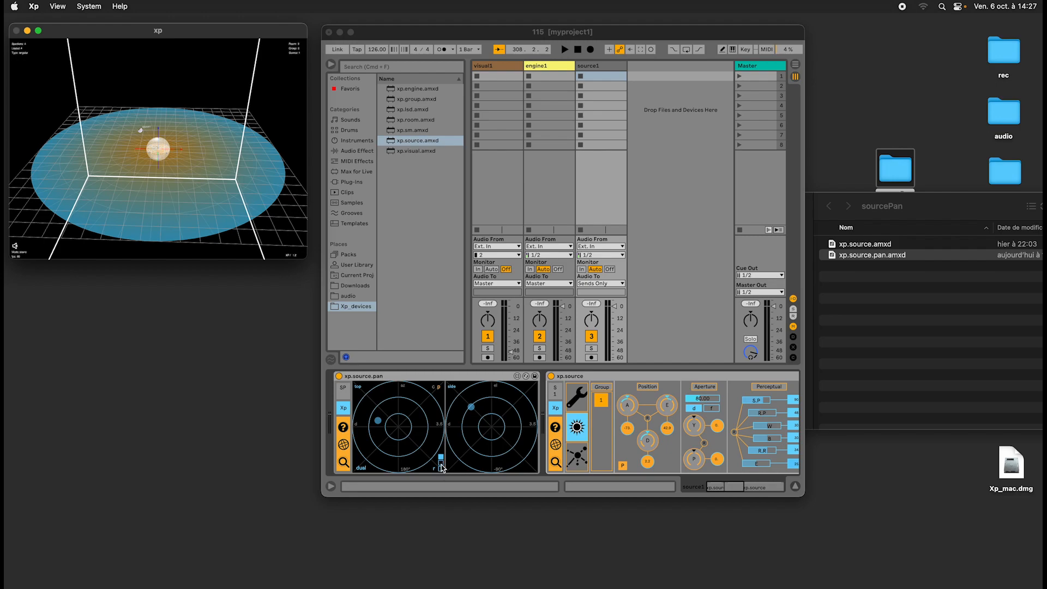
{"action": "left_click", "coordinate": [441, 463]}
{"action": "left_click", "coordinate": [441, 468]}
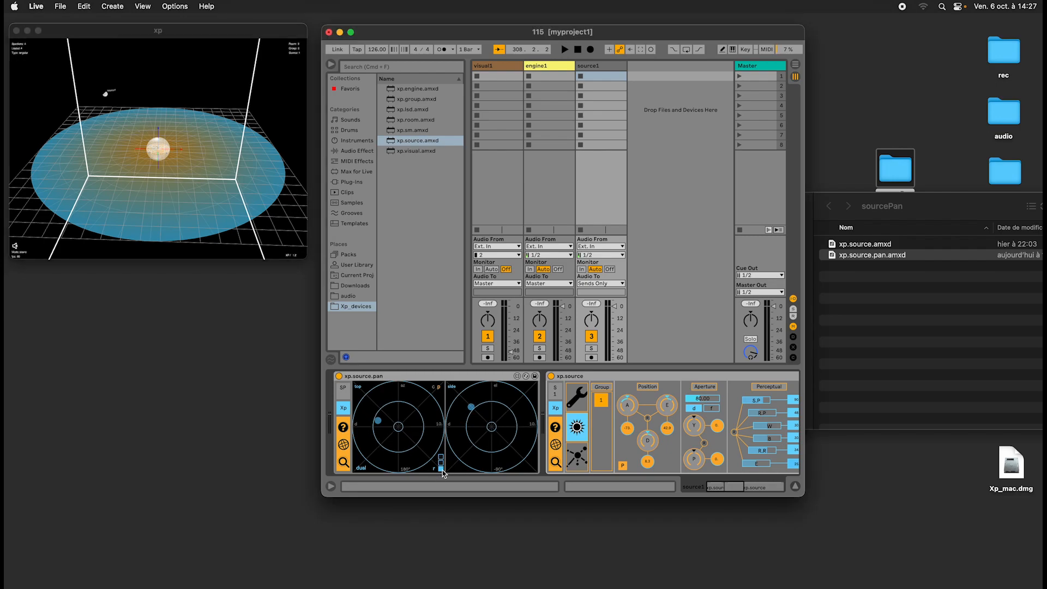
{"action": "left_click_drag", "start_coordinate": [380, 427], "coordinate": [412, 437]}
Restore xp.source.pan's first range setting, and move source1 to ground level and the front left using both displays.
{"action": "left_click", "coordinate": [440, 462]}
{"action": "left_click", "coordinate": [440, 457]}
{"action": "mouse_move", "coordinate": [506, 412]}
{"action": "left_mouse_down"}
{"action": "mouse_move", "coordinate": [502, 401]}
{"action": "mouse_move", "coordinate": [503, 431]}
{"action": "left_mouse_up"}
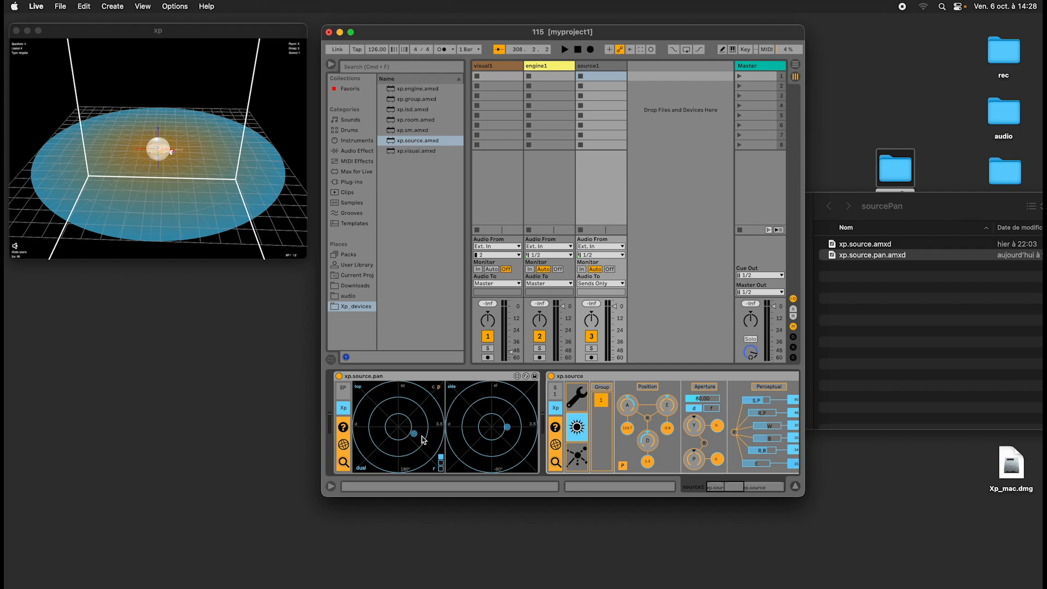
{"action": "left_click_drag", "start_coordinate": [417, 436], "coordinate": [385, 417]}
Show xp.source's trajectory page, bring the xp view closer and start the trajectory motion.
{"action": "left_click", "coordinate": [579, 462]}
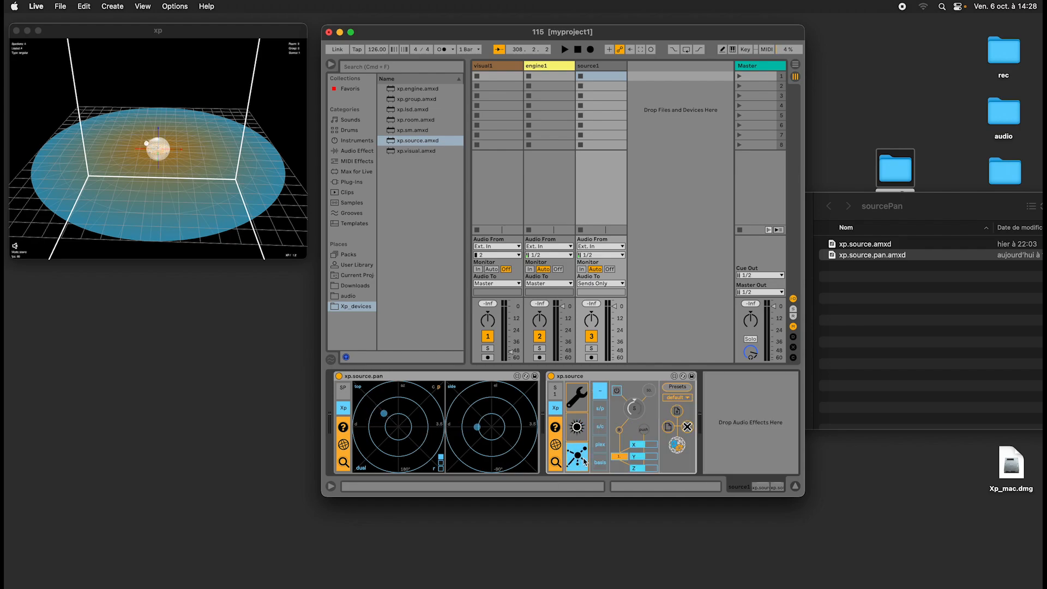
{"action": "left_click", "coordinate": [578, 427]}
{"action": "left_click", "coordinate": [579, 457]}
{"action": "left_click", "coordinate": [152, 164]}
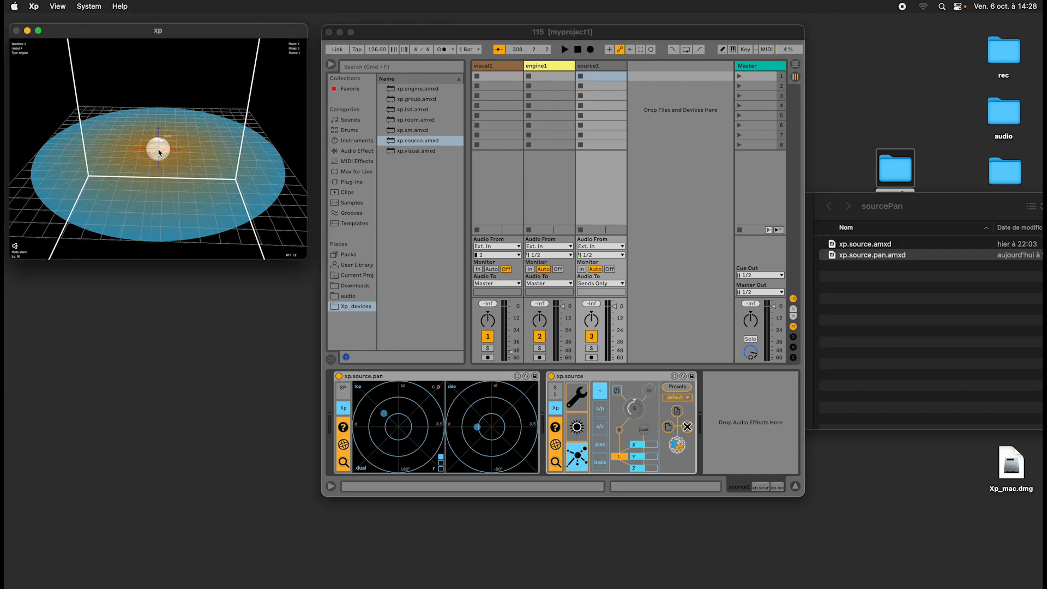
{"action": "scroll", "coordinate": [158, 153], "scroll_direction": "up", "scroll_amount": 10}
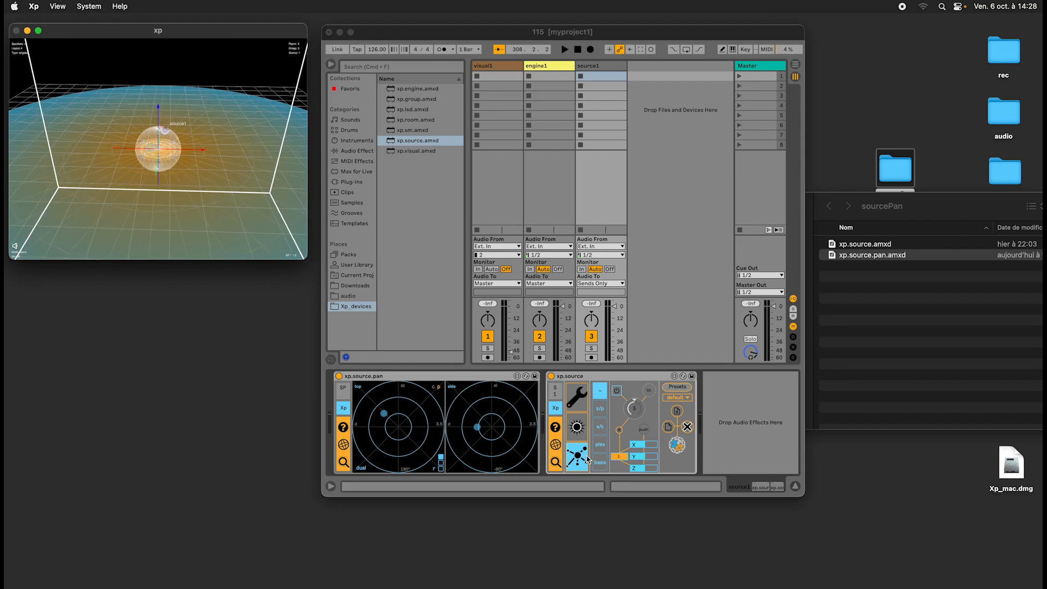
{"action": "left_click", "coordinate": [618, 390]}
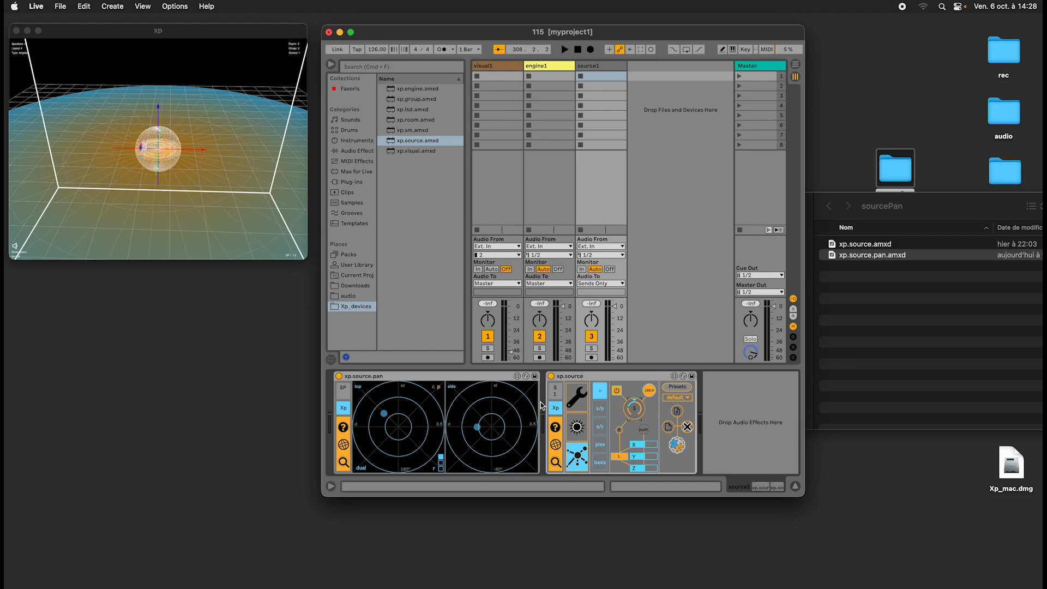
Run and stop the trajectory again from xp.source's trajectory page, and widen the Live window.
{"action": "left_click", "coordinate": [579, 427]}
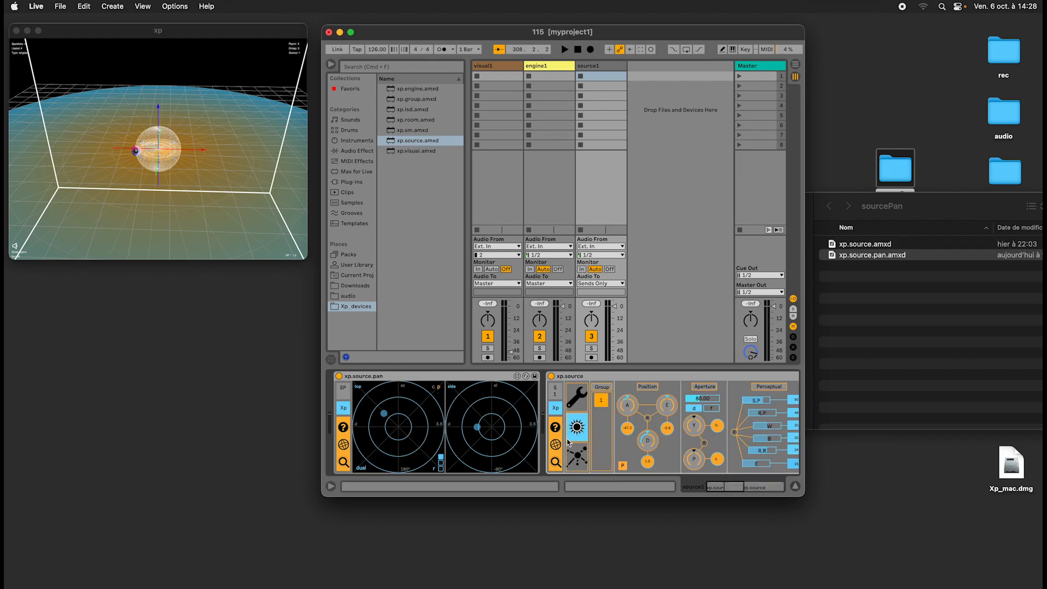
{"action": "left_click", "coordinate": [583, 460]}
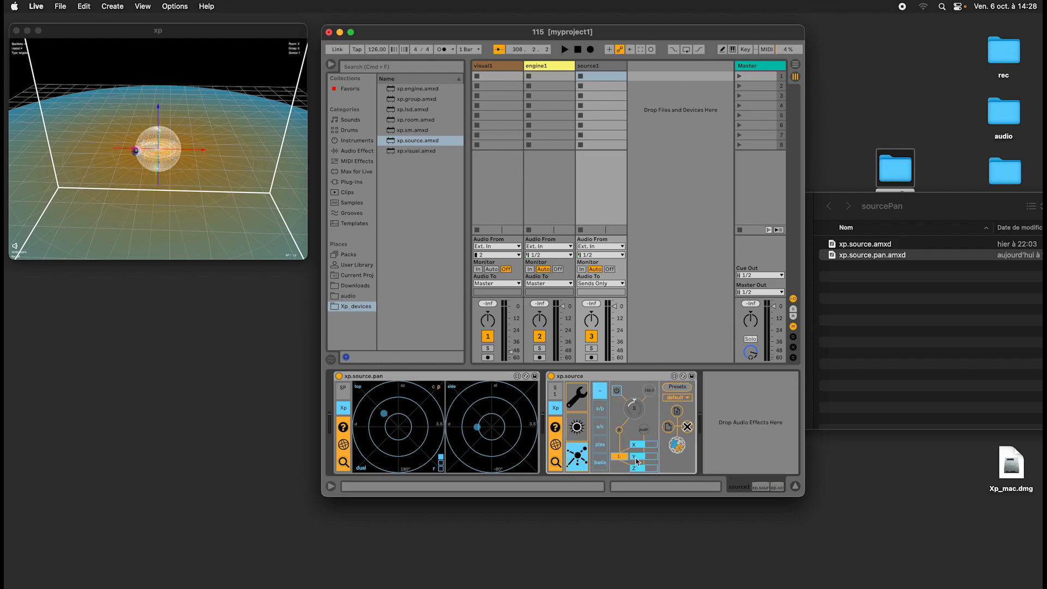
{"action": "left_click", "coordinate": [617, 392]}
{"action": "left_click", "coordinate": [618, 392]}
{"action": "left_click_drag", "start_coordinate": [806, 299], "coordinate": [830, 301]}
Compare xp.source's spatial and trajectory pages, briefly viewing the last trajectory mode.
{"action": "left_click", "coordinate": [579, 428]}
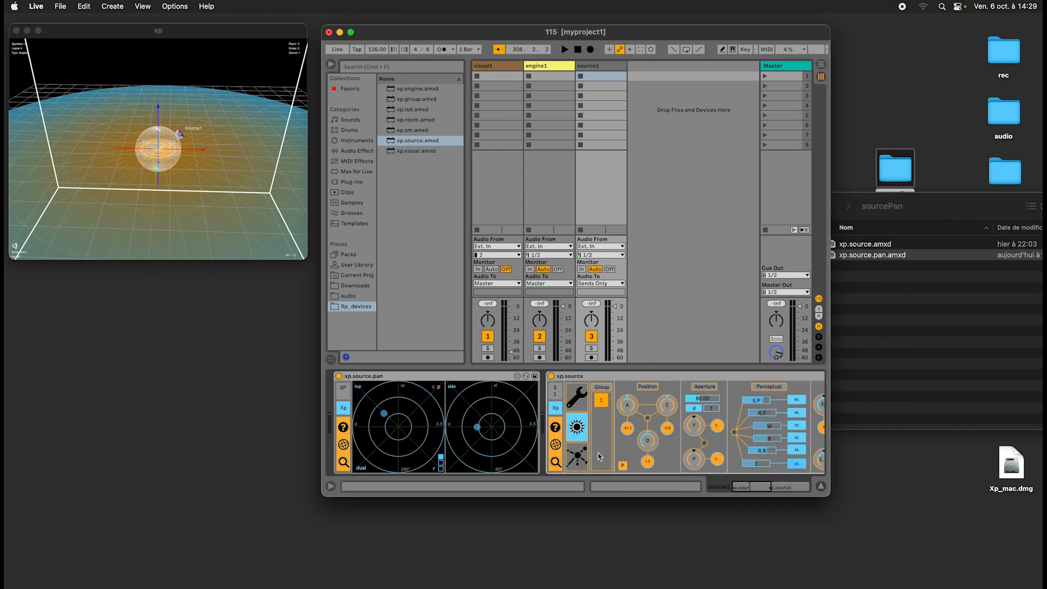
{"action": "left_click", "coordinate": [581, 457]}
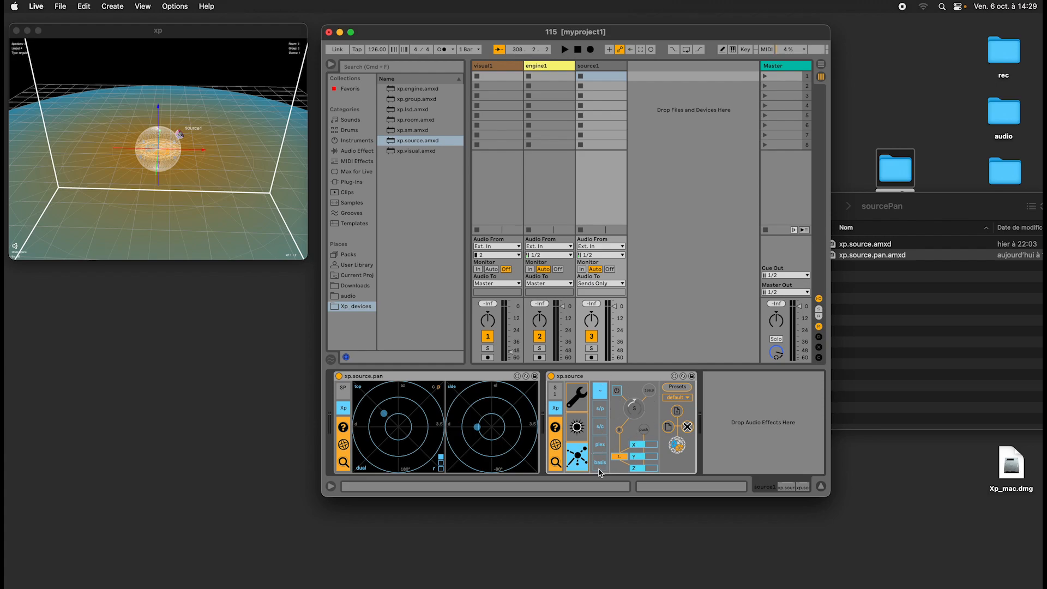
{"action": "left_click", "coordinate": [600, 464]}
{"action": "left_click", "coordinate": [598, 393]}
{"action": "left_click", "coordinate": [173, 163]}
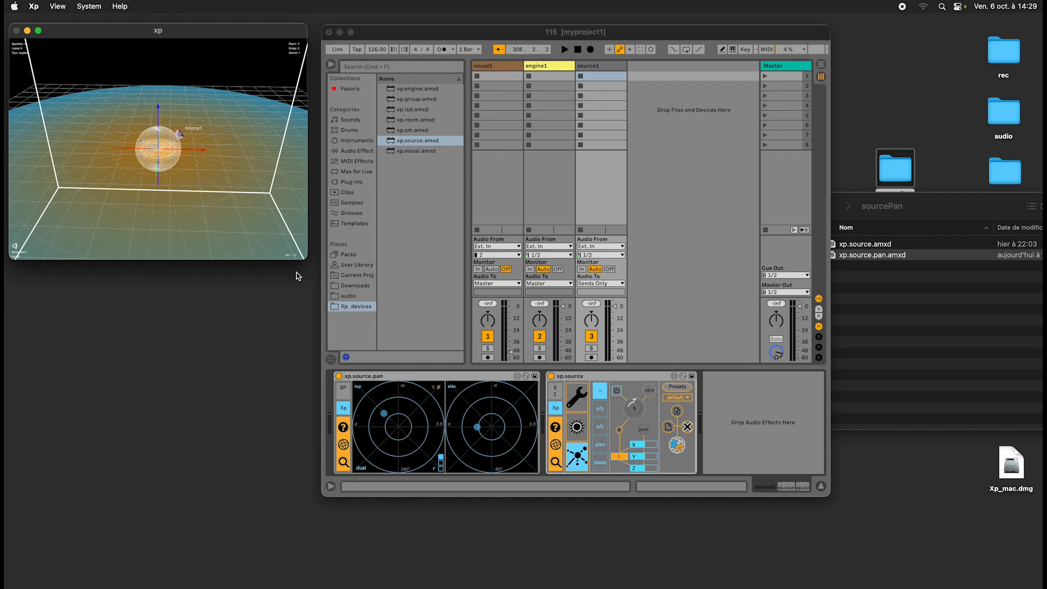
{"action": "left_click", "coordinate": [571, 419]}
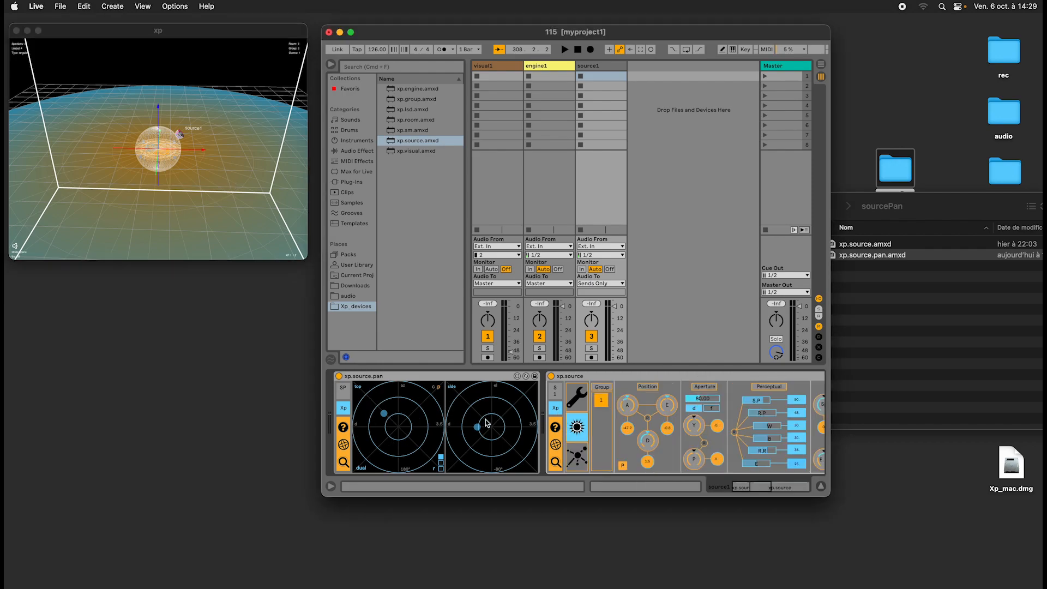
Try raising source1 and sweeping it around with both pan displays, and compare xp.source's trajectory and spatial pages.
{"action": "left_click_drag", "start_coordinate": [478, 430], "coordinate": [499, 404]}
{"action": "left_click", "coordinate": [405, 415]}
{"action": "left_click_drag", "start_coordinate": [408, 416], "coordinate": [367, 416]}
{"action": "left_click_drag", "start_coordinate": [379, 462], "coordinate": [387, 408]}
{"action": "left_click", "coordinate": [579, 454]}
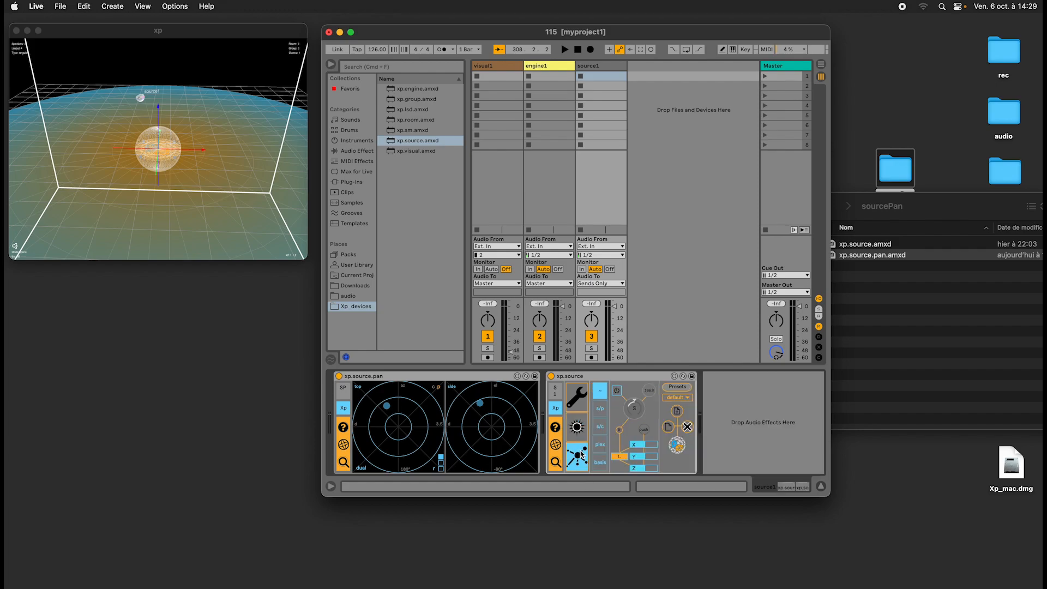
{"action": "left_click", "coordinate": [577, 428]}
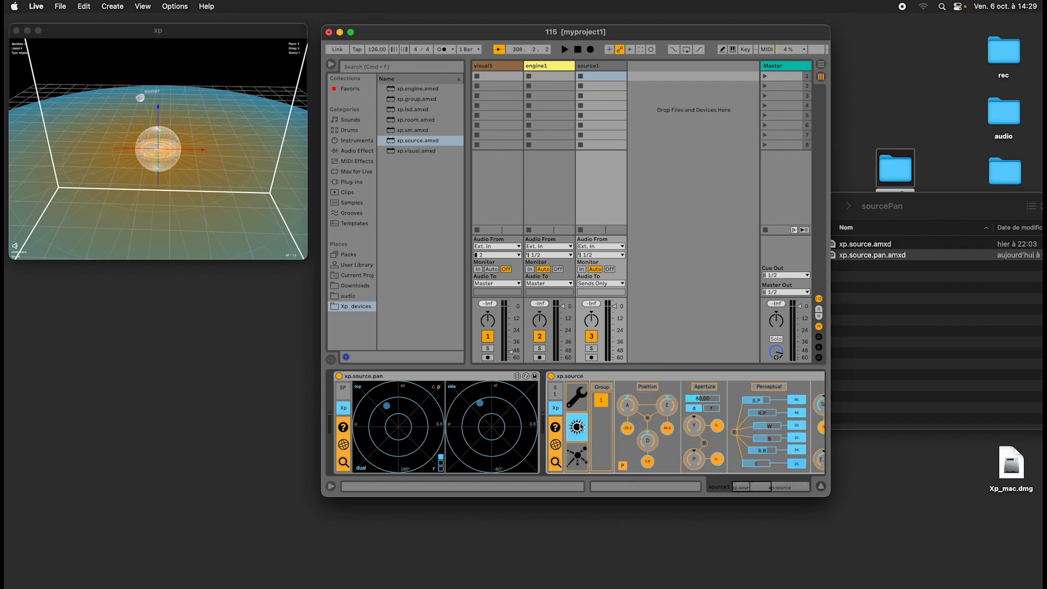
Place source1 directly left of the centre at ground level using xp.source.pan's top and side displays.
{"action": "left_click_drag", "start_coordinate": [387, 407], "coordinate": [366, 426]}
{"action": "left_click_drag", "start_coordinate": [459, 405], "coordinate": [457, 432]}
{"action": "mouse_move", "coordinate": [369, 425]}
{"action": "left_mouse_down"}
{"action": "mouse_move", "coordinate": [432, 456]}
{"action": "mouse_move", "coordinate": [437, 418]}
{"action": "mouse_move", "coordinate": [416, 421]}
{"action": "mouse_move", "coordinate": [423, 398]}
{"action": "mouse_move", "coordinate": [366, 402]}
{"action": "mouse_move", "coordinate": [368, 425]}
{"action": "left_mouse_up"}
Select xp.source.pan and xp.source in turn to point out the two devices on the track.
{"action": "left_click", "coordinate": [459, 376]}
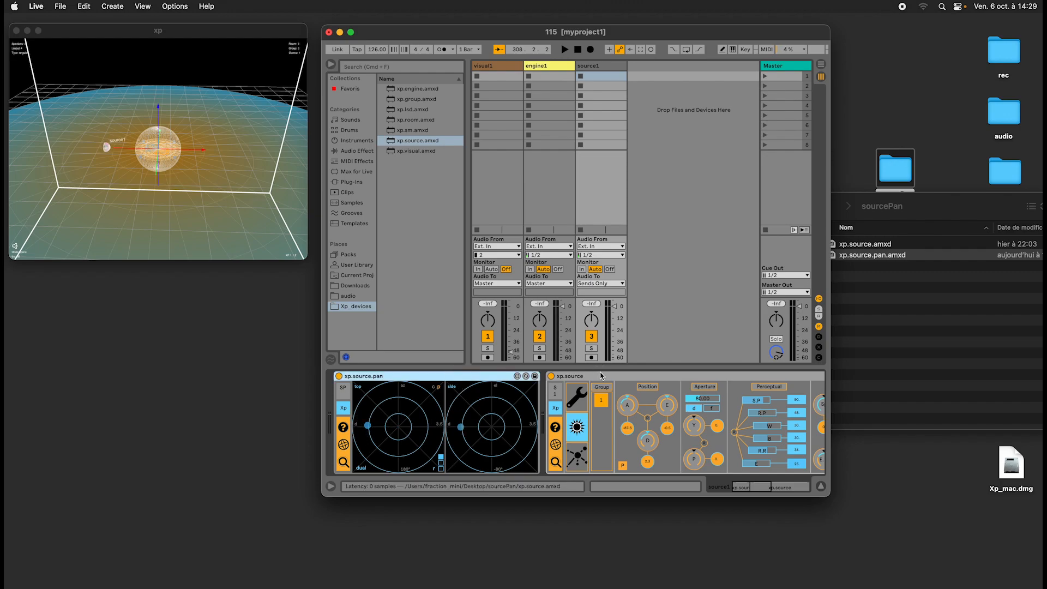
{"action": "left_click", "coordinate": [581, 380]}
{"action": "left_click", "coordinate": [432, 377]}
{"action": "left_click", "coordinate": [599, 377]}
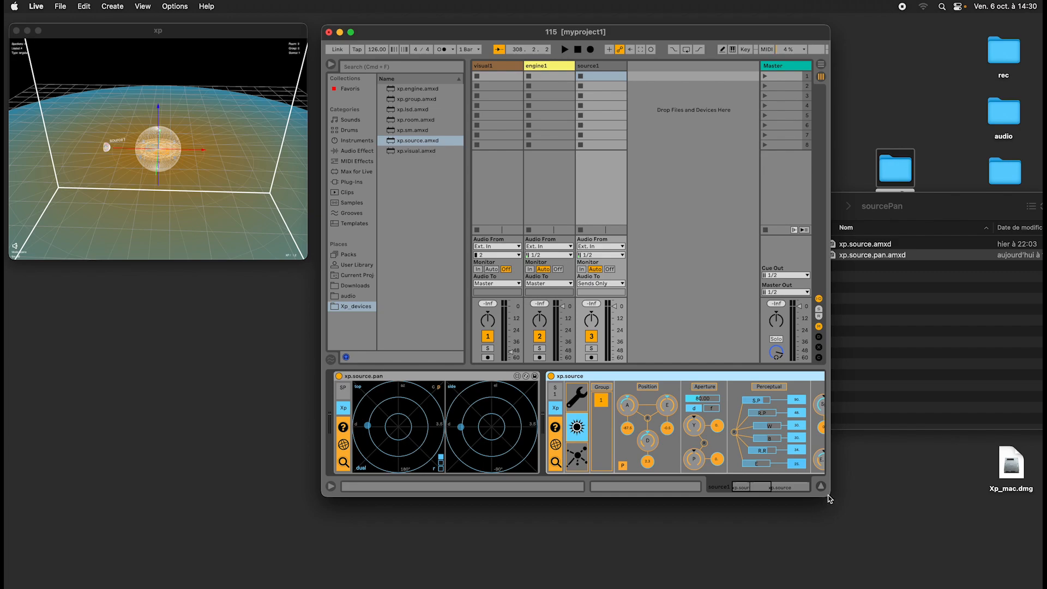
Enlarge the Live window to show more of the device chain, and briefly collapse and reopen the xp.source.pan device.
{"action": "left_click_drag", "start_coordinate": [831, 500], "coordinate": [1023, 521]}
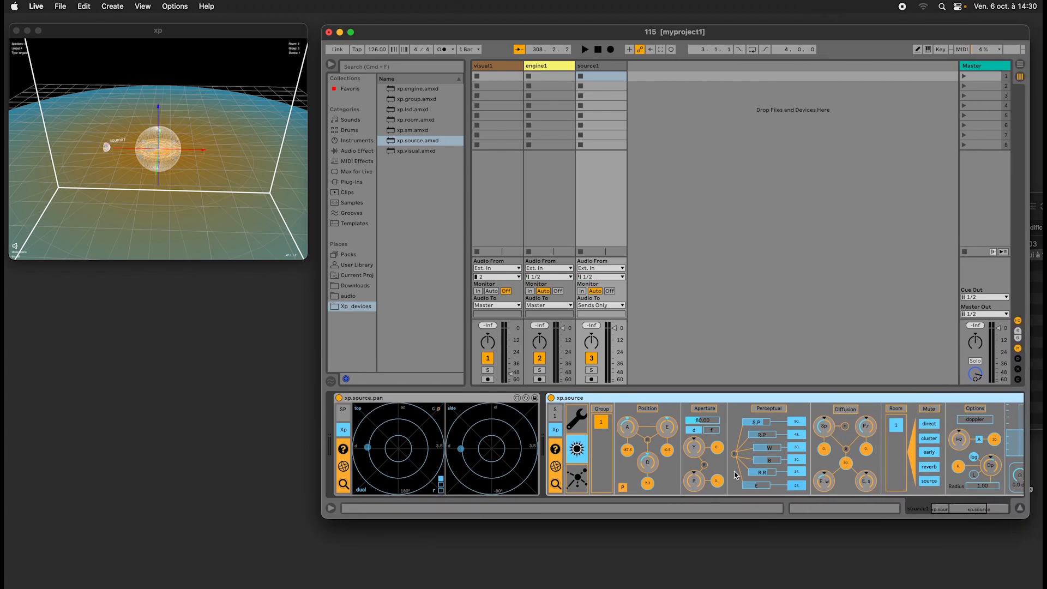
{"action": "double_click", "coordinate": [471, 398]}
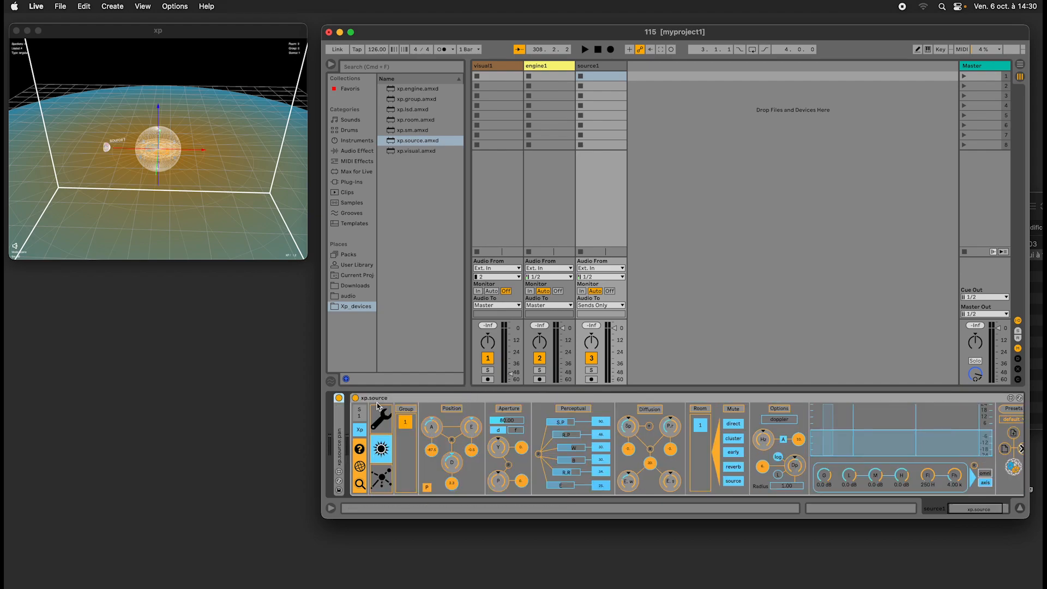
{"action": "double_click", "coordinate": [381, 399]}
{"action": "double_click", "coordinate": [355, 420]}
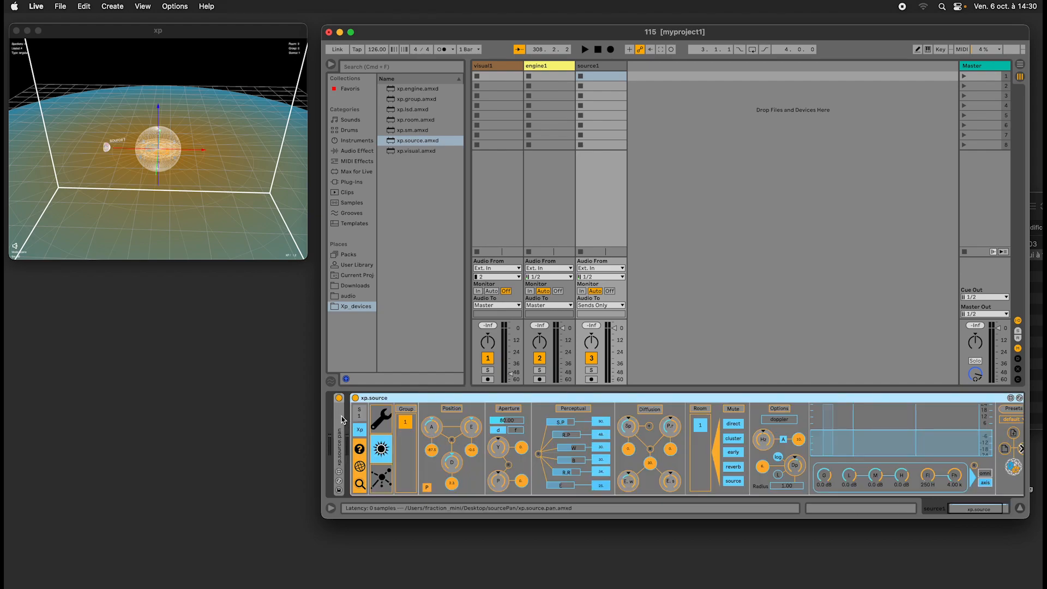
{"action": "double_click", "coordinate": [340, 417]}
Examine the order of xp.source.pan and xp.source in source1's device chain, selecting each device.
{"action": "left_click", "coordinate": [612, 400]}
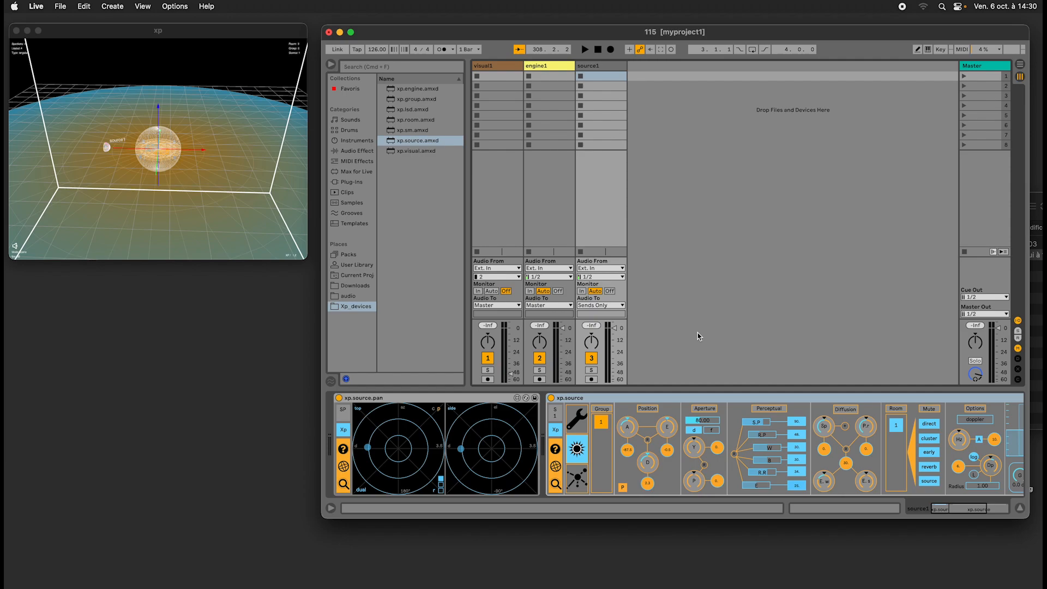
{"action": "left_click", "coordinate": [839, 403]}
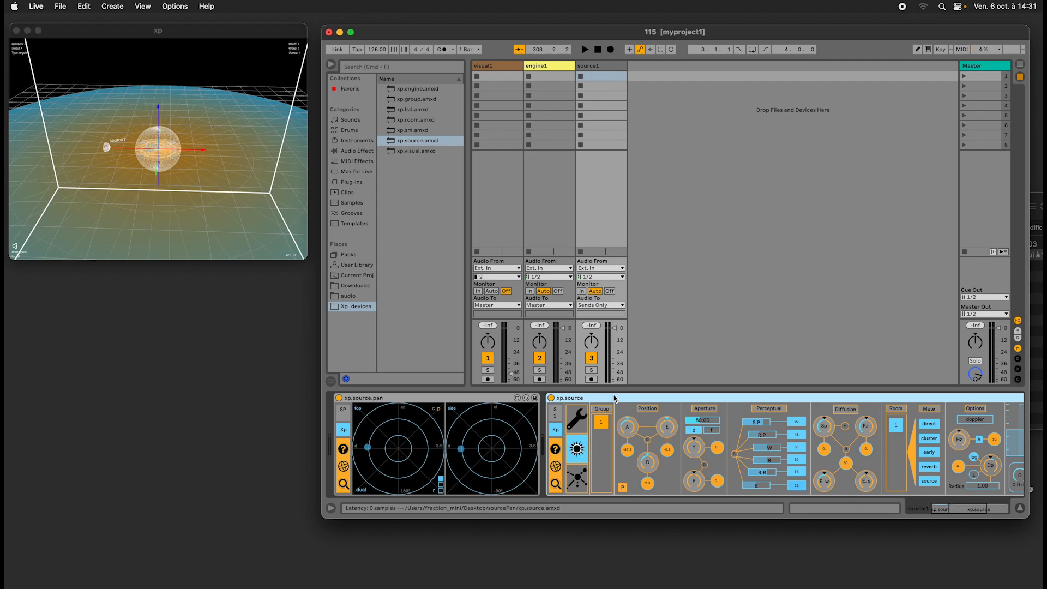
{"action": "left_click", "coordinate": [435, 400]}
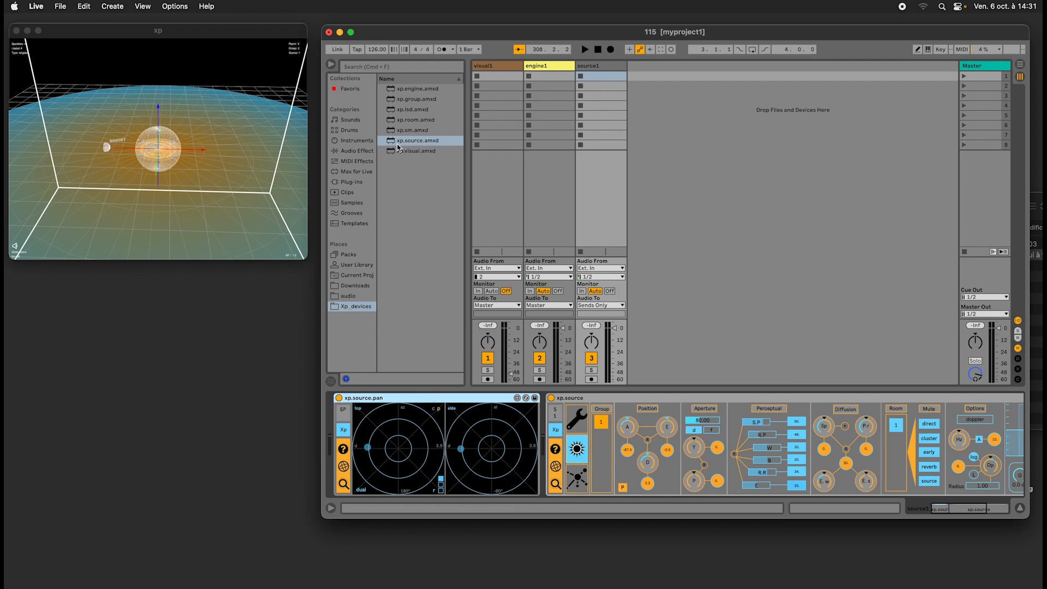
Add xp.source.amxd from the sourcePan folder to the empty session area as a new track beside source1, moving the Live window as needed.
{"action": "left_click", "coordinate": [495, 137]}
{"action": "left_click_drag", "start_coordinate": [916, 33], "coordinate": [668, 36]}
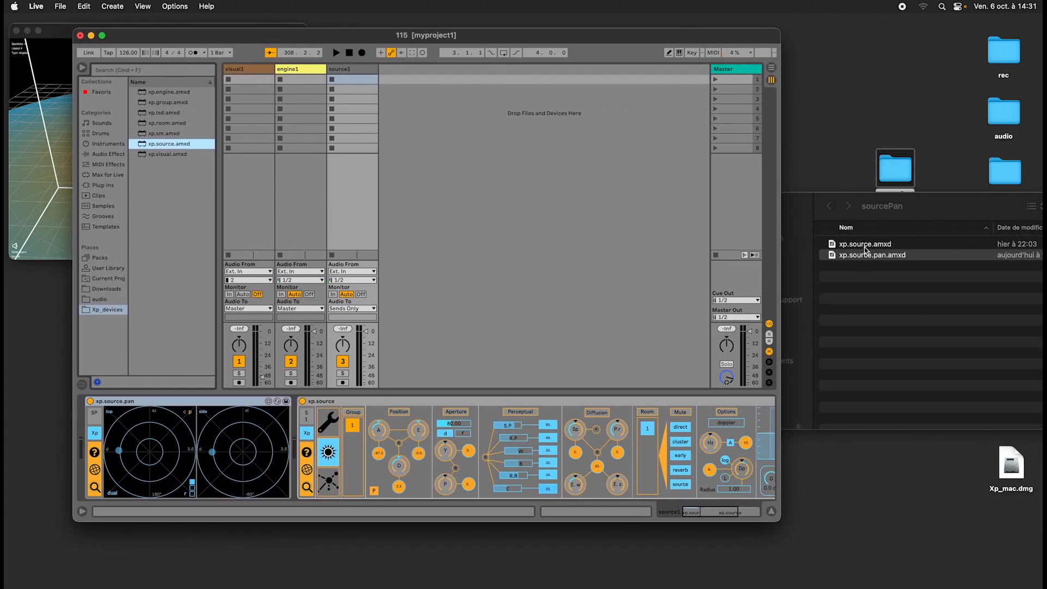
{"action": "left_click_drag", "start_coordinate": [863, 244], "coordinate": [575, 244]}
{"action": "left_click_drag", "start_coordinate": [556, 35], "coordinate": [728, 35]}
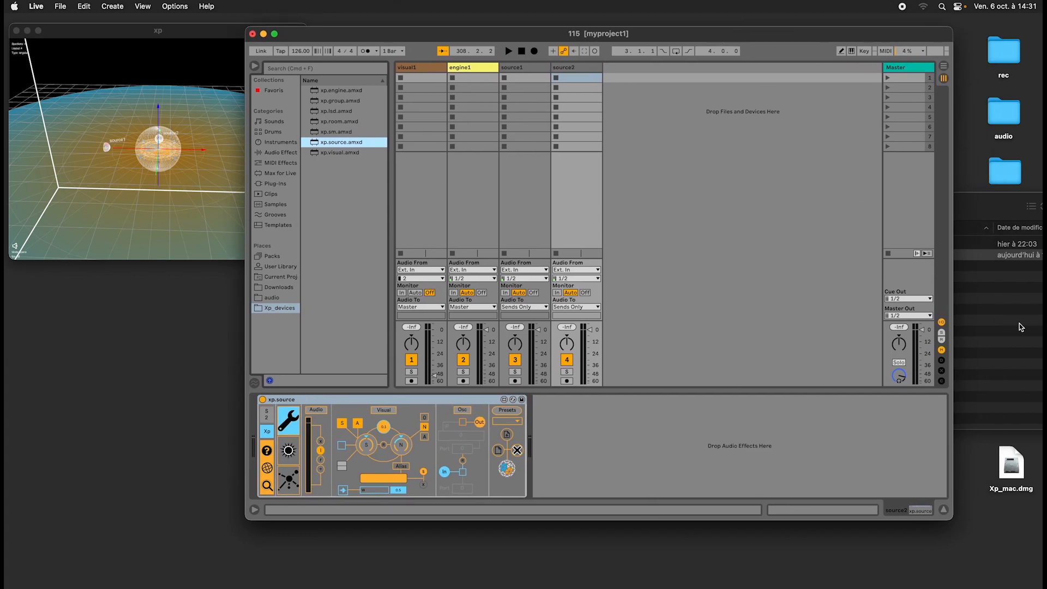
Add xp.source.pan.amxd from the sourcePan folder to the source2 track and place it before xp.source in the chain.
{"action": "left_click", "coordinate": [991, 320]}
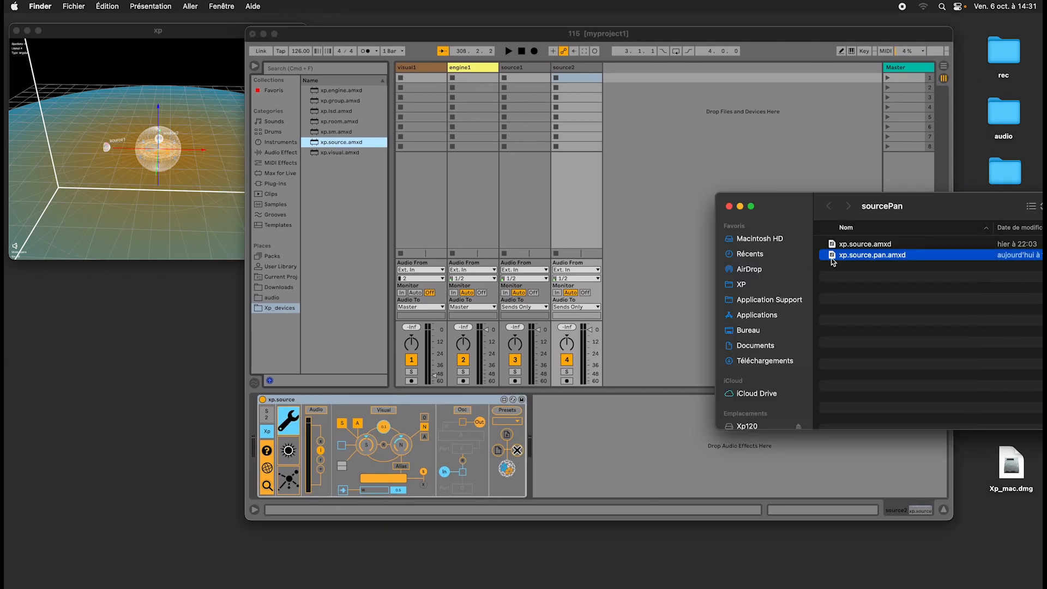
{"action": "left_click_drag", "start_coordinate": [841, 259], "coordinate": [659, 394]}
{"action": "left_click_drag", "start_coordinate": [886, 264], "coordinate": [569, 475]}
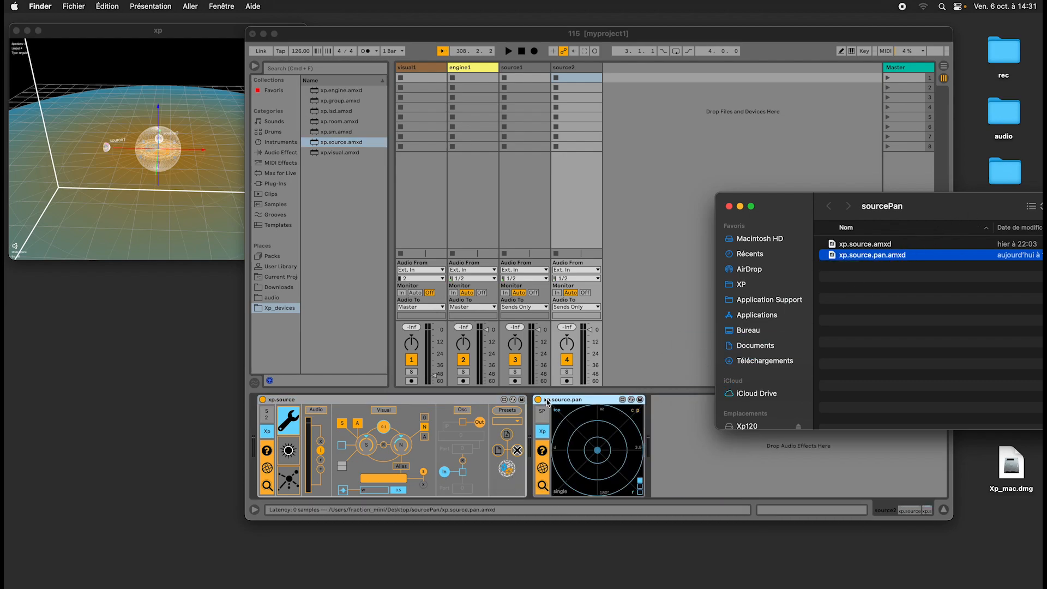
{"action": "left_click", "coordinate": [579, 402]}
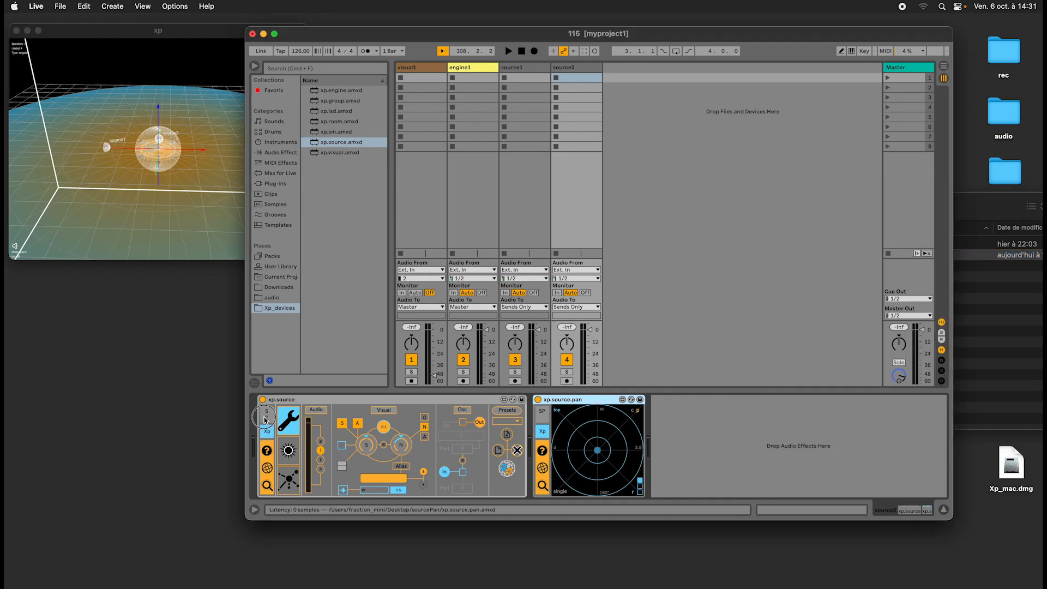
{"action": "left_click_drag", "start_coordinate": [579, 402], "coordinate": [254, 415]}
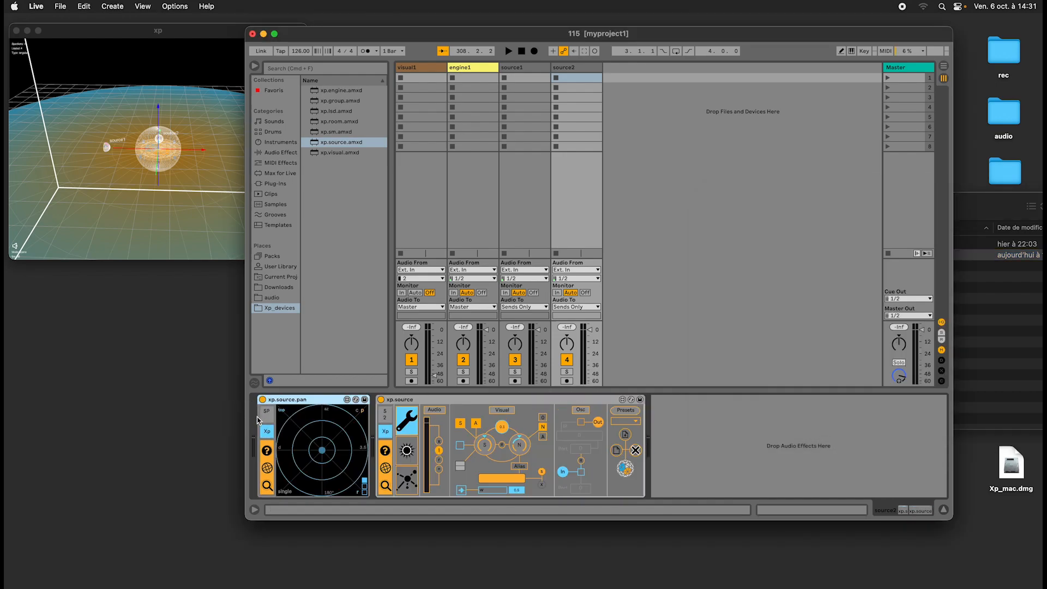
Show source2's spatial page in xp.source and move source2 to the front right of the centre with xp.source.pan's top display.
{"action": "left_click", "coordinate": [407, 449]}
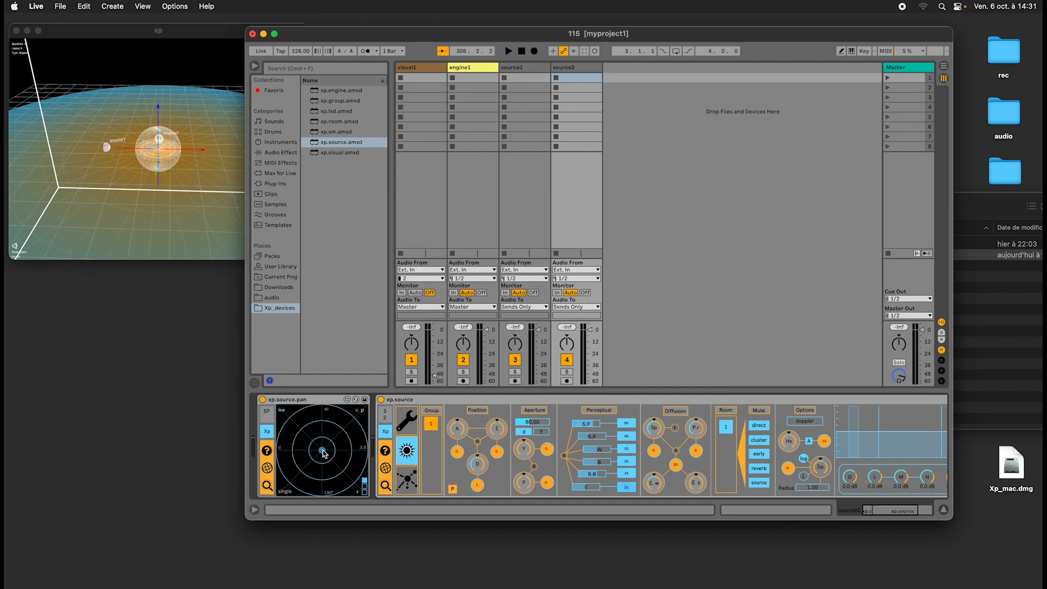
{"action": "left_click_drag", "start_coordinate": [321, 450], "coordinate": [350, 433]}
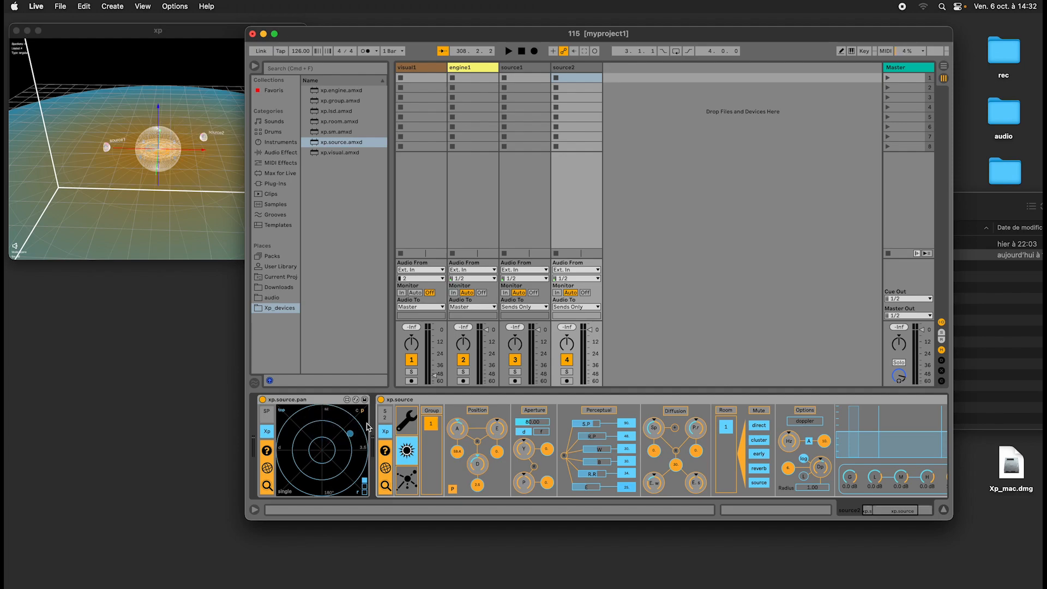